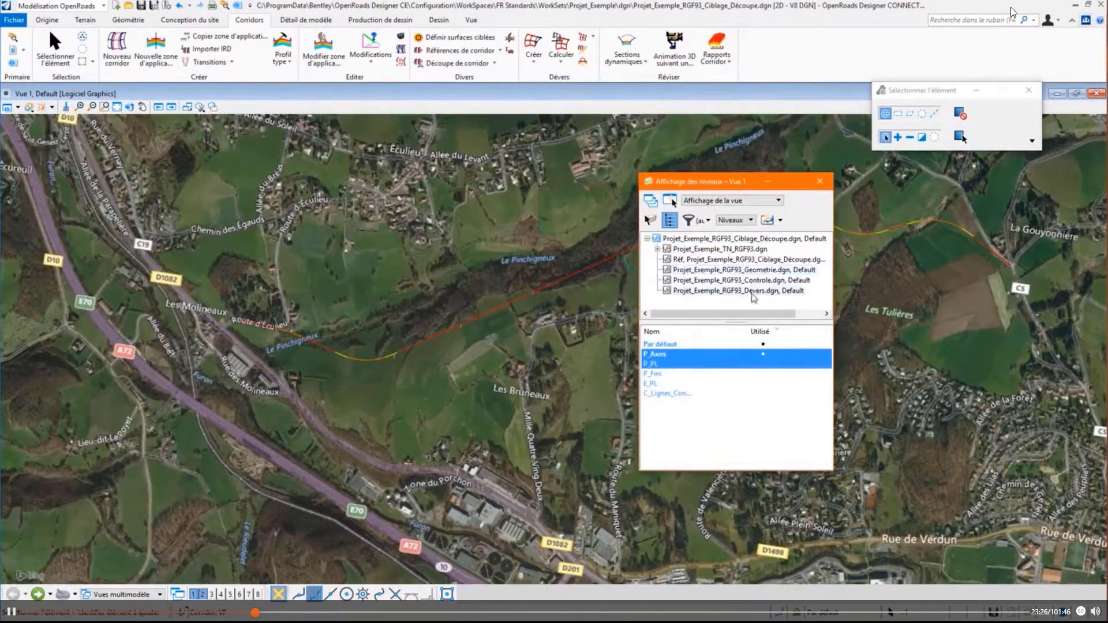
- Display the levels from E_Lignes_de_ruptures through P_Axes of the reference Projet_Exemple_RGF93_Controle.dgn
left_click(752, 292)
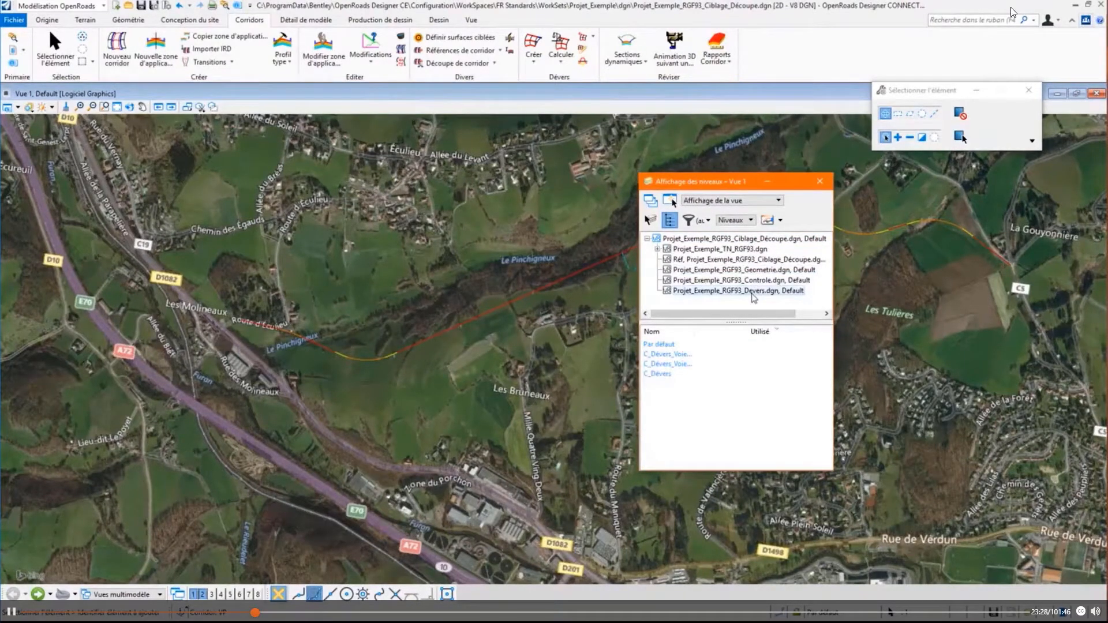
left_click(757, 281)
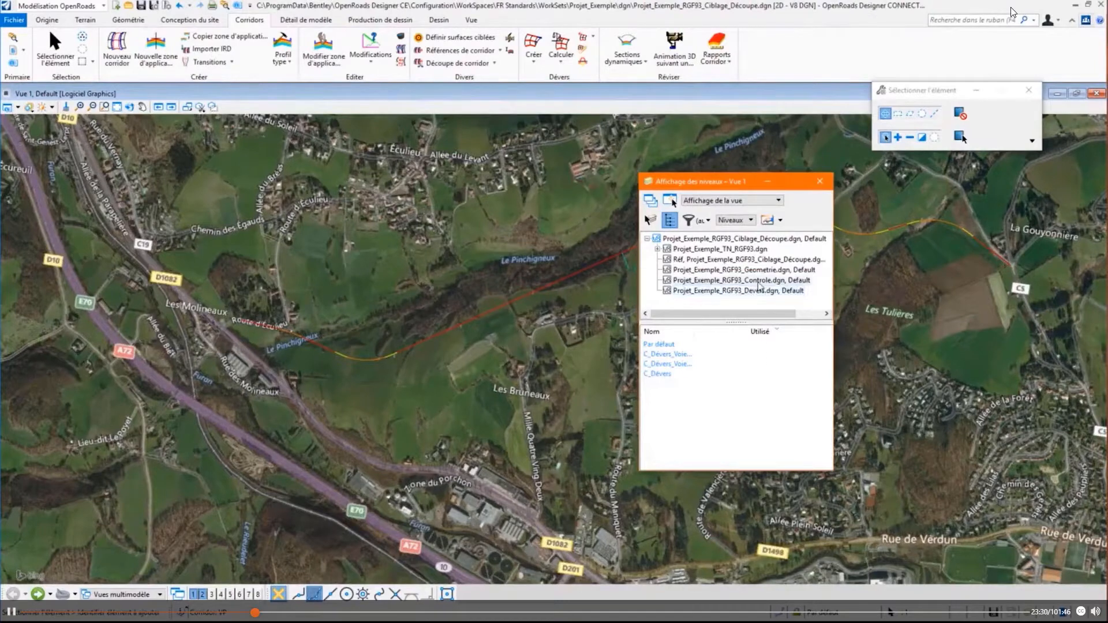
left_click_drag(664, 354, 667, 402)
scroll(1009, 254, "up", 5)
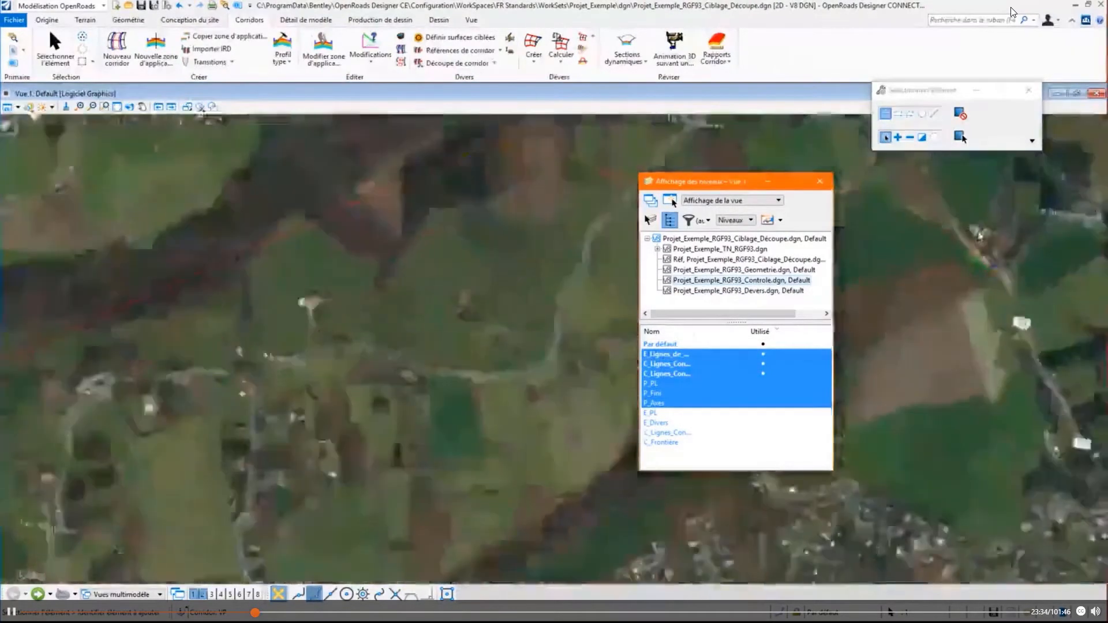
scroll(996, 259, "up", 4)
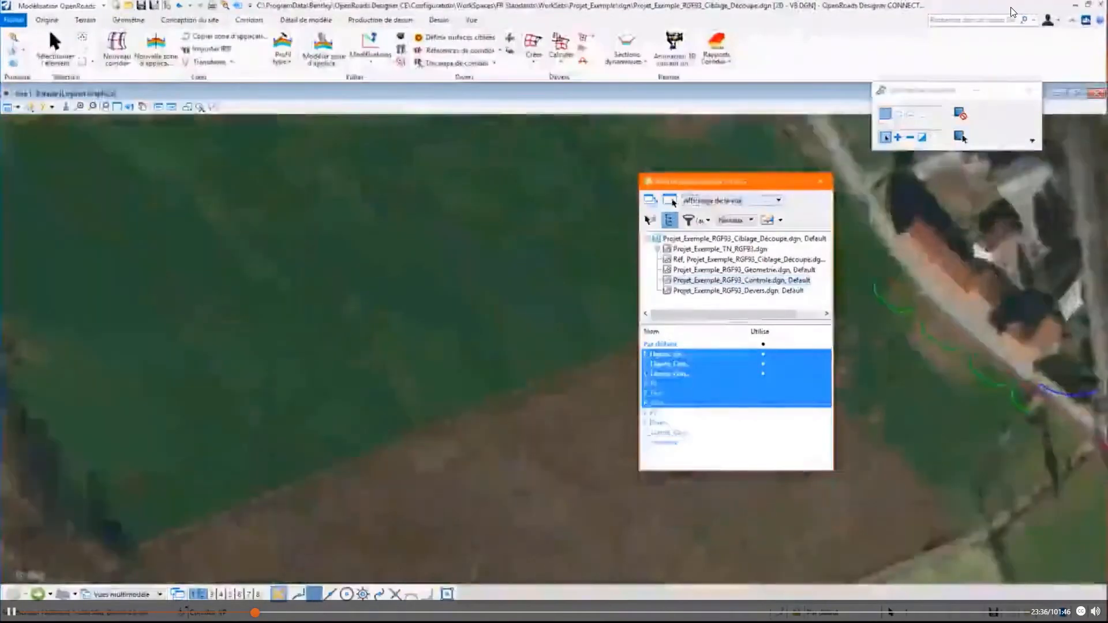
left_click_drag(755, 181, 654, 206)
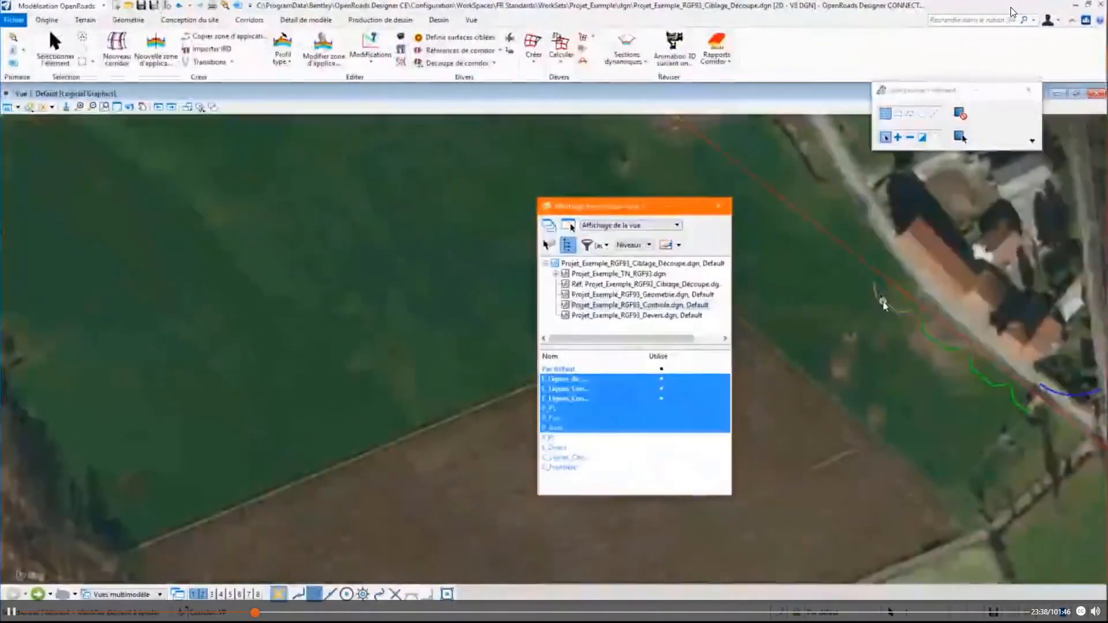
- Examine the existing sidewalk edge, the control lines and the blue arc along the road beside the buildings
mouse_move(882, 303)
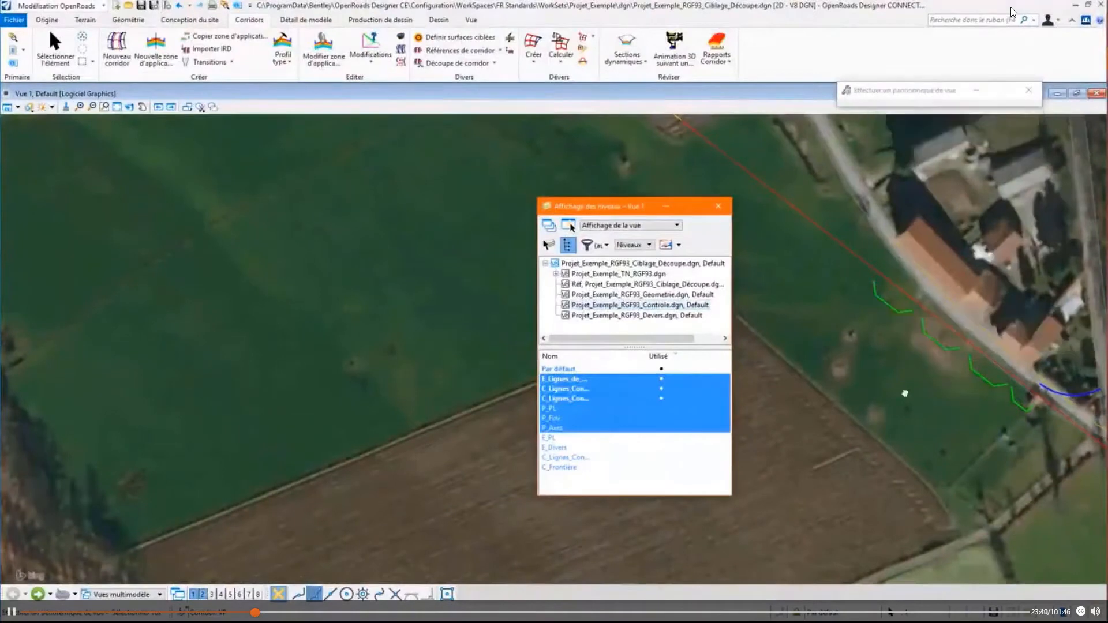
scroll(900, 381, "up", 3)
scroll(898, 370, "up", 2)
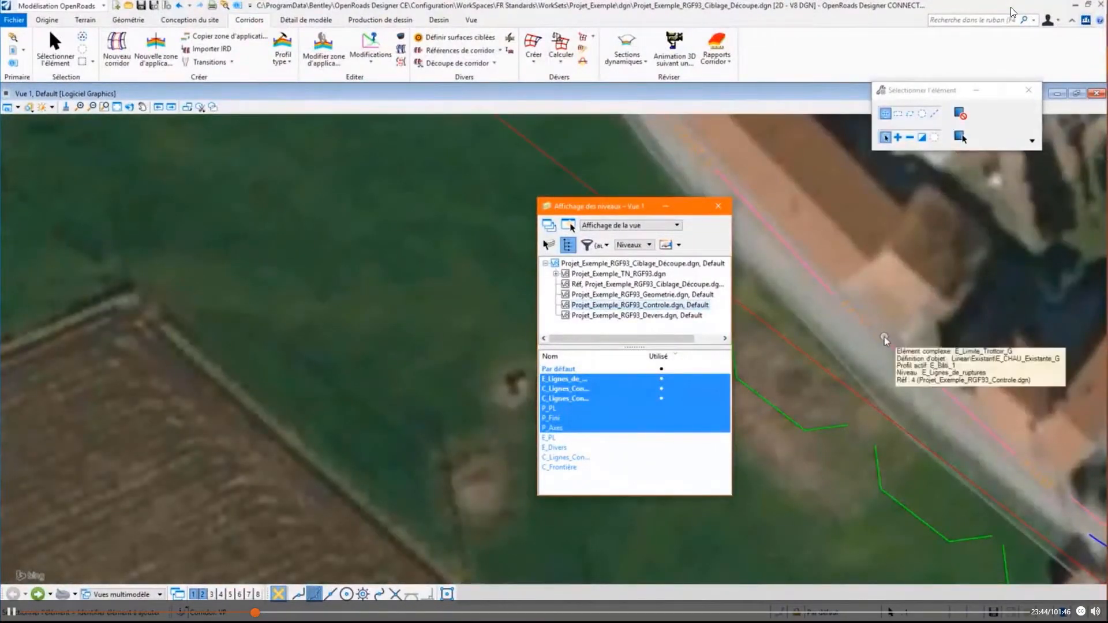
mouse_move(871, 326)
scroll(871, 326, "down", 2)
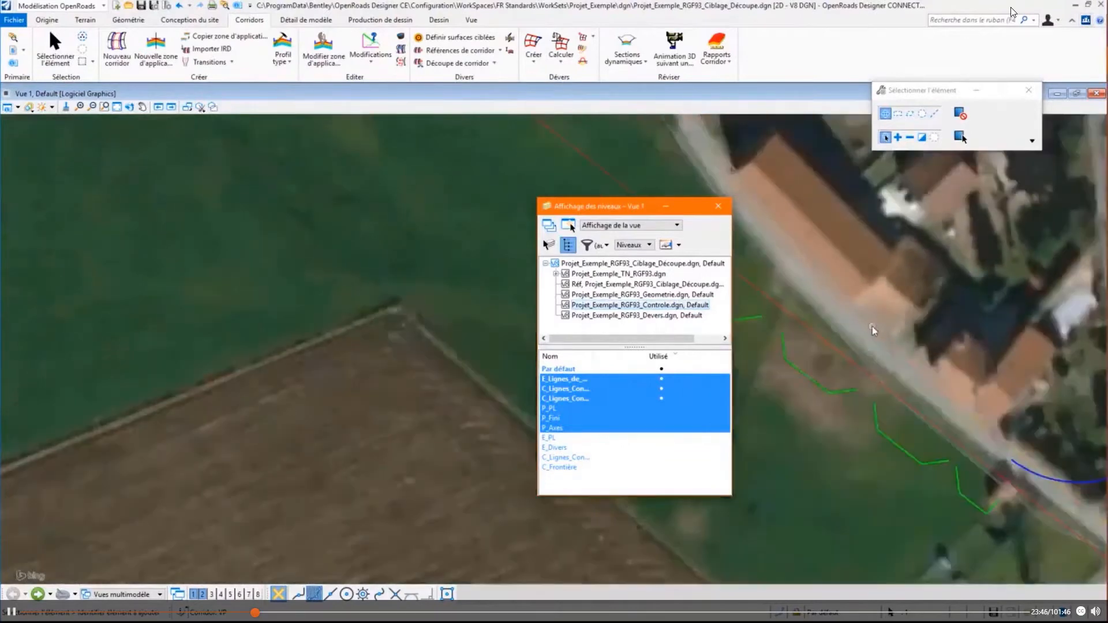
mouse_move(774, 234)
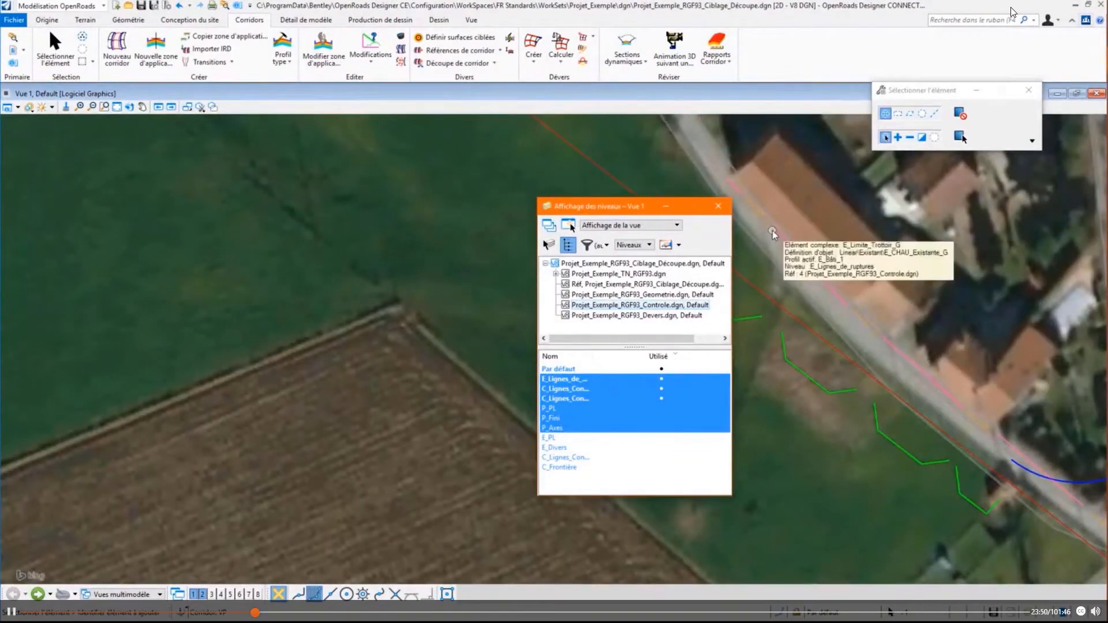
scroll(772, 231, "down", 1)
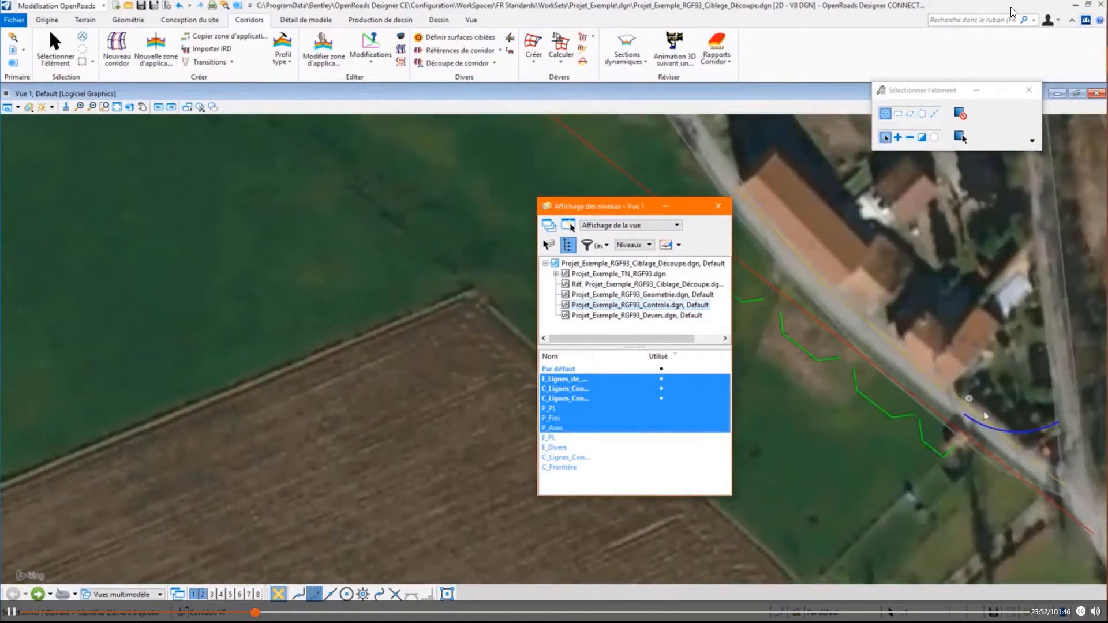
mouse_move(1015, 437)
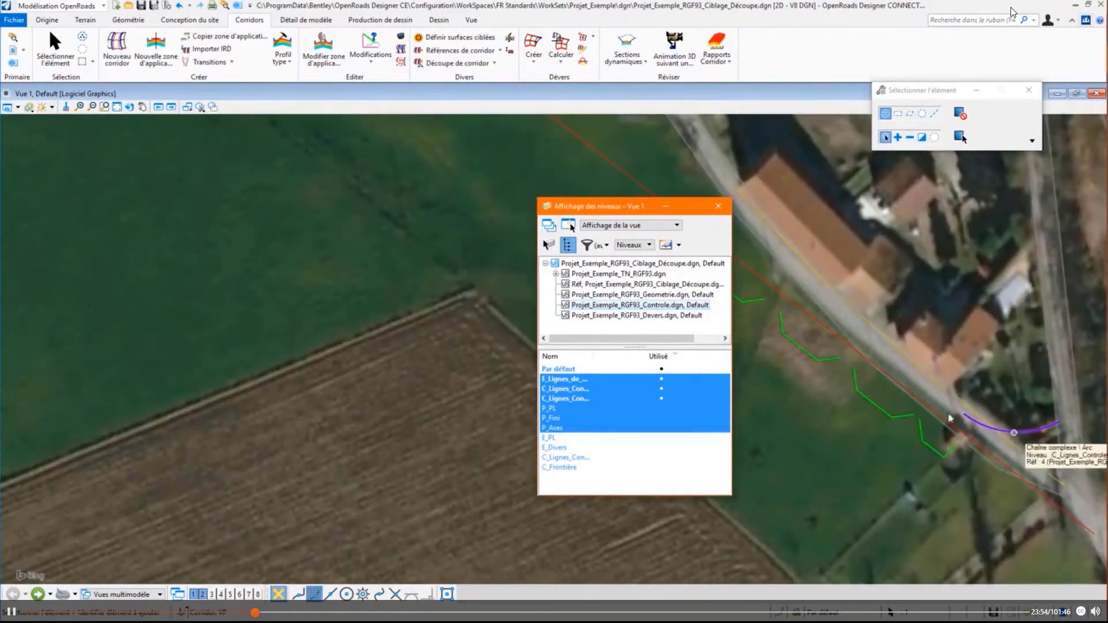
- Hide the displayed levels of the Controle reference and close the level display after checking the Devers reference
left_click(590, 388)
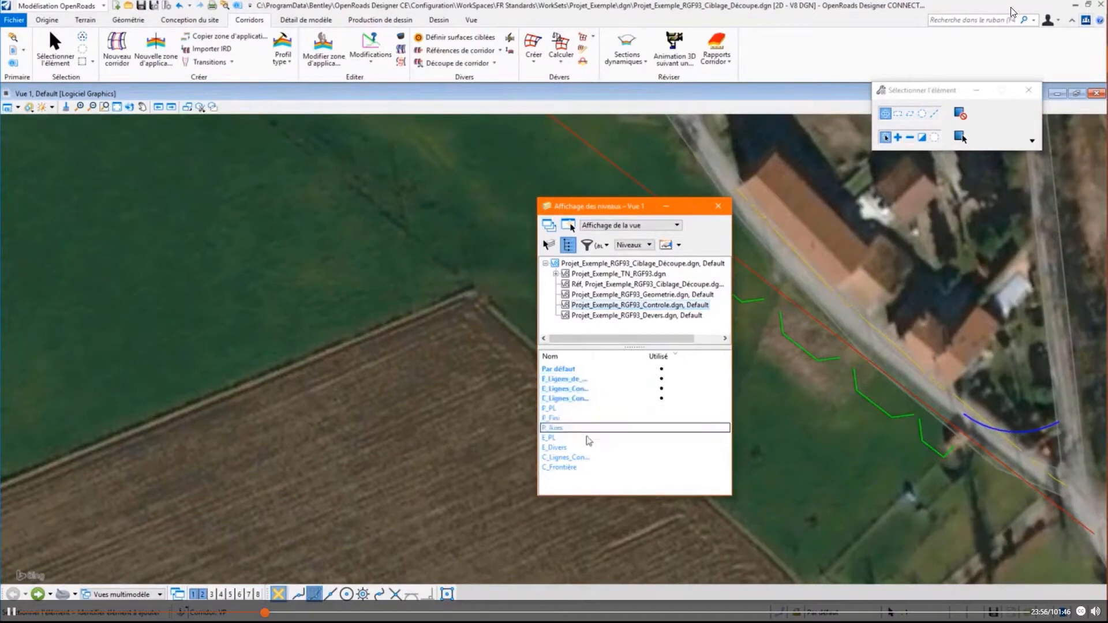
left_click(603, 317)
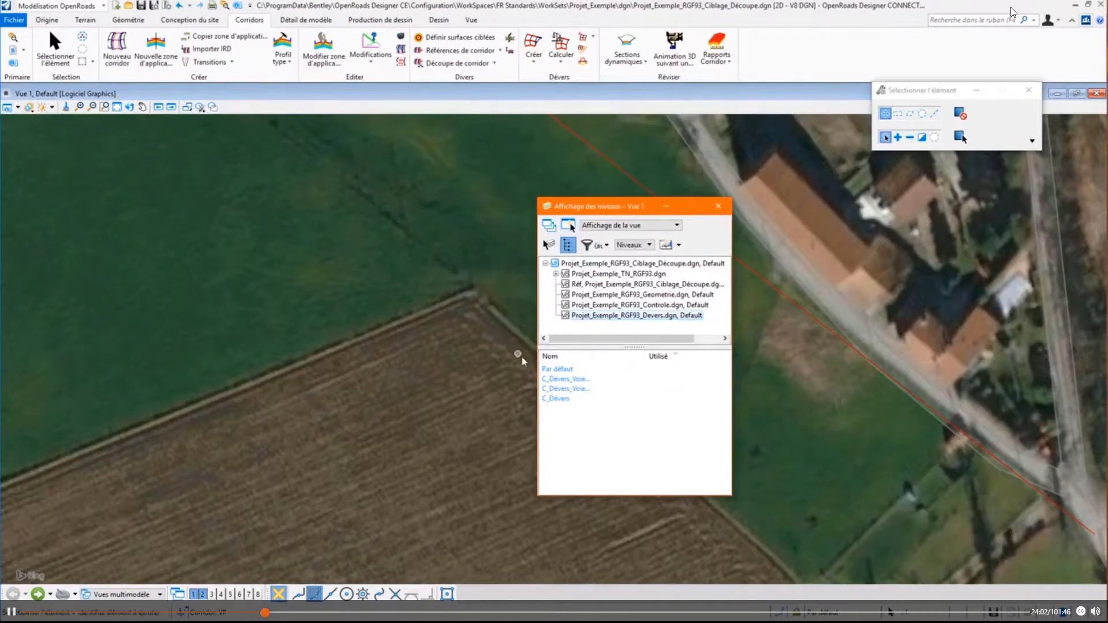
scroll(521, 356, "down", 2)
scroll(483, 348, "down", 2)
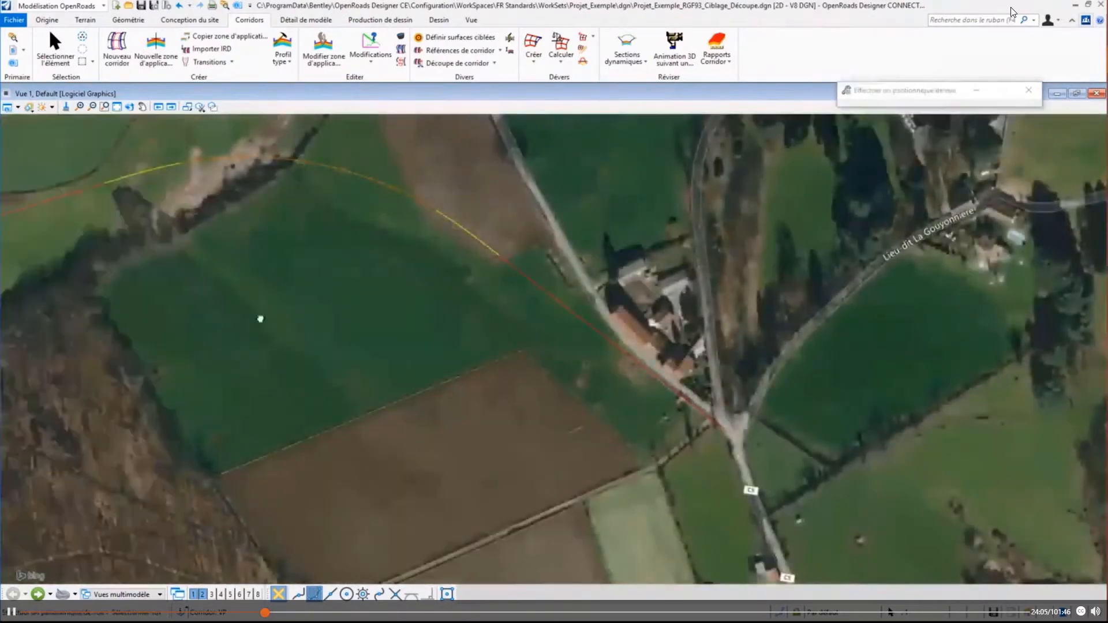
middle_click_drag(260, 319, 756, 344)
scroll(669, 424, "down", 1)
scroll(381, 454, "down", 3)
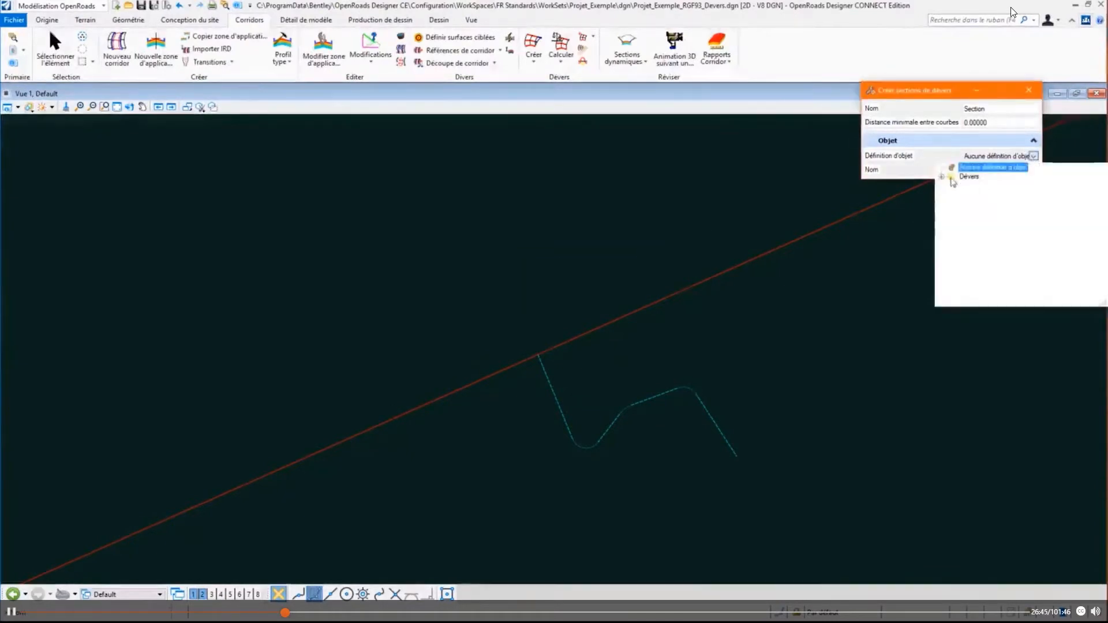
- Assign the feature definition C_Section_Dévers to the new superelevation section named Section and pick the road alignment as its reference
left_click(941, 176)
left_click(968, 187)
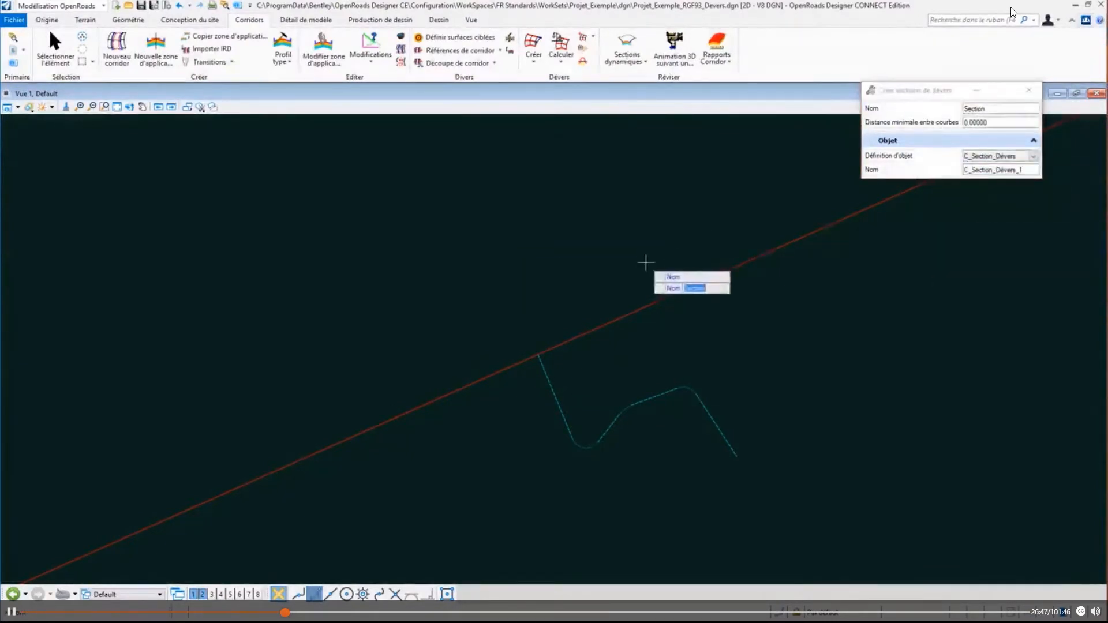
left_click(672, 301)
left_click(670, 296)
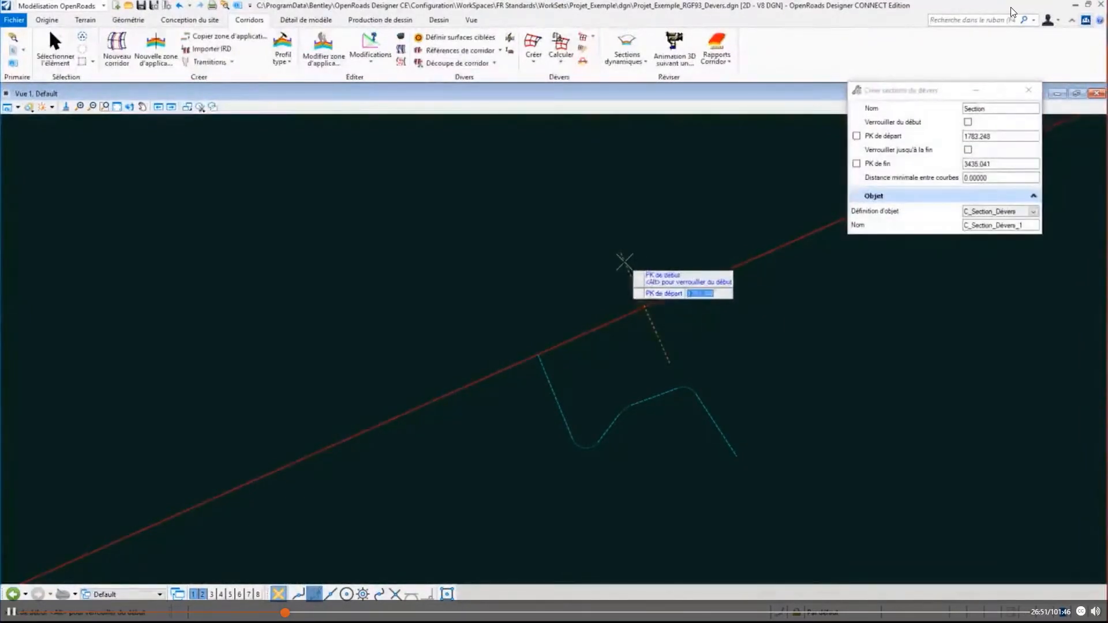
- Create the superelevation section locked to the alignment's start and end with a minimum curve distance of 0, leaving the manual lane creation
key("alt")
left_click(623, 262)
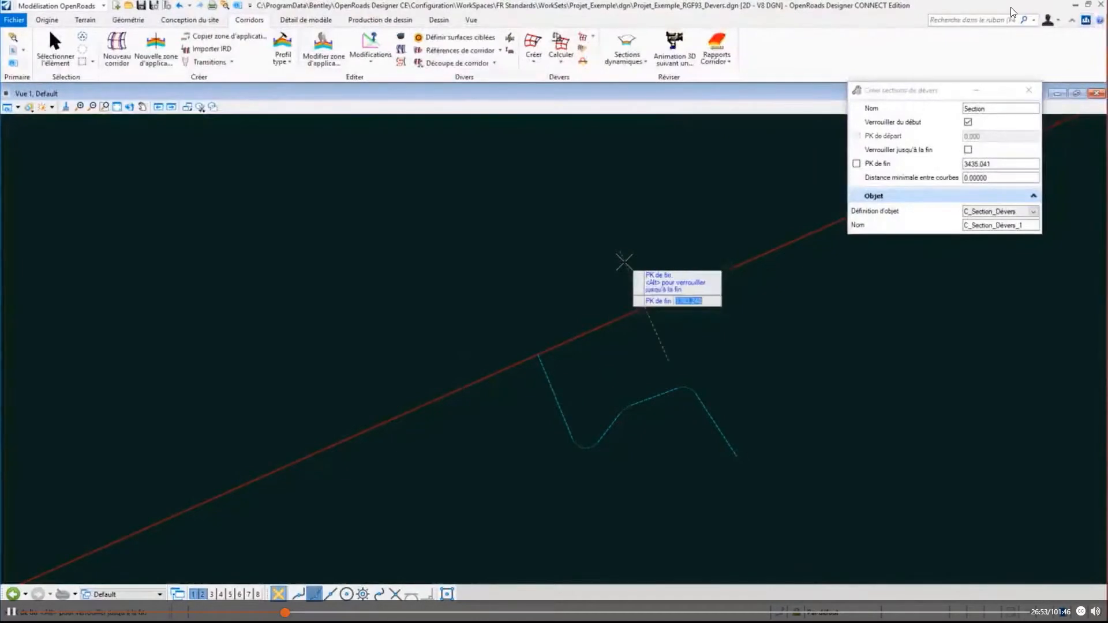
key("alt")
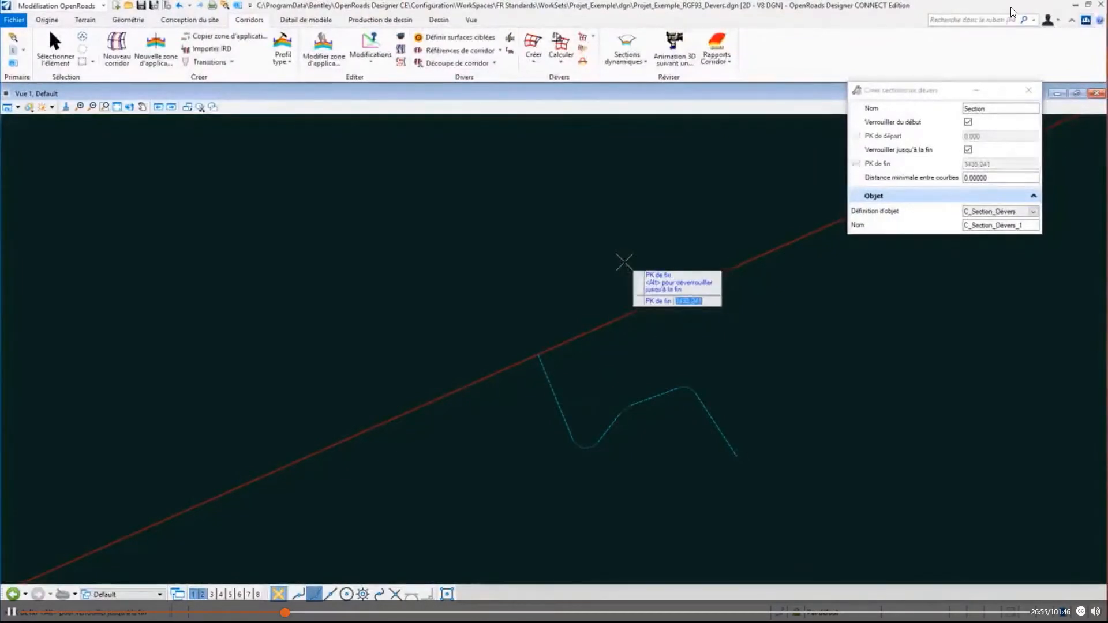
left_click(624, 262)
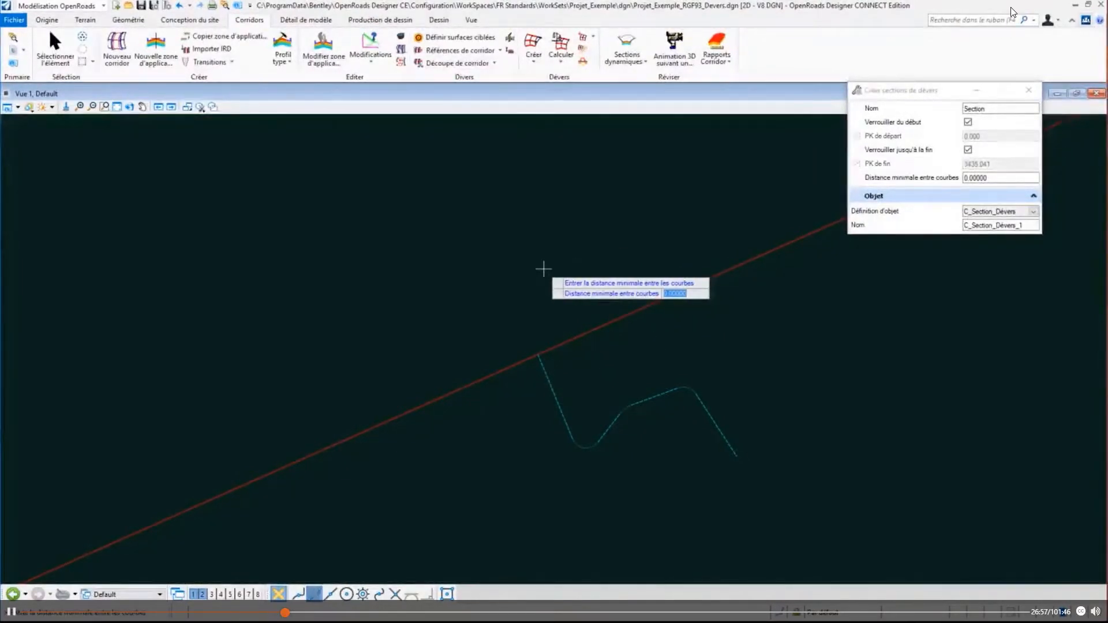
scroll(321, 413, "down", 3)
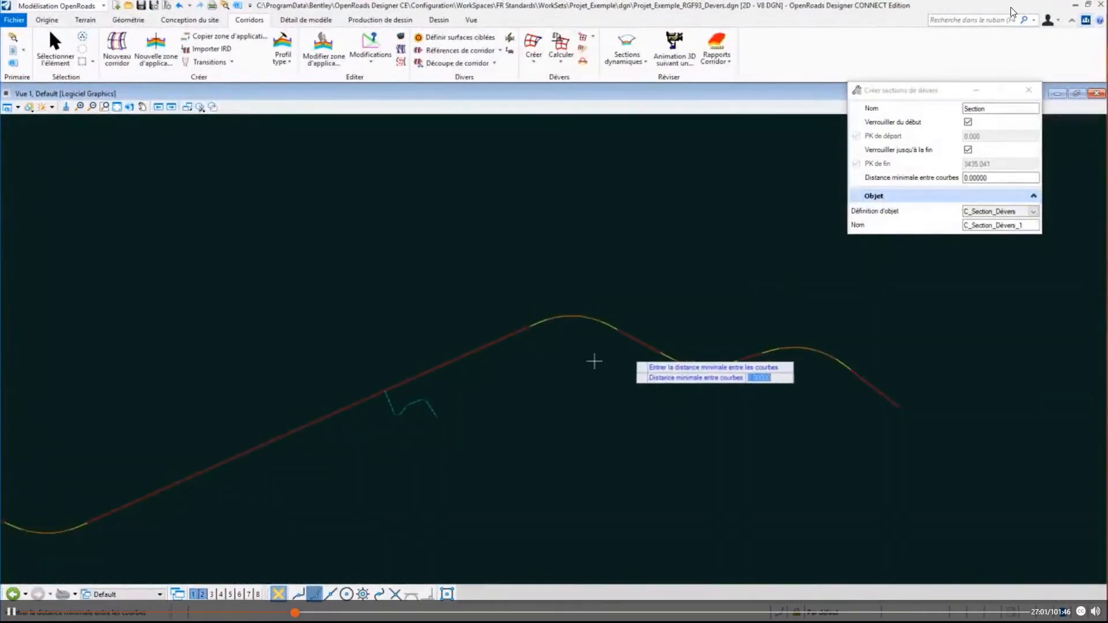
scroll(598, 364, "down", 2)
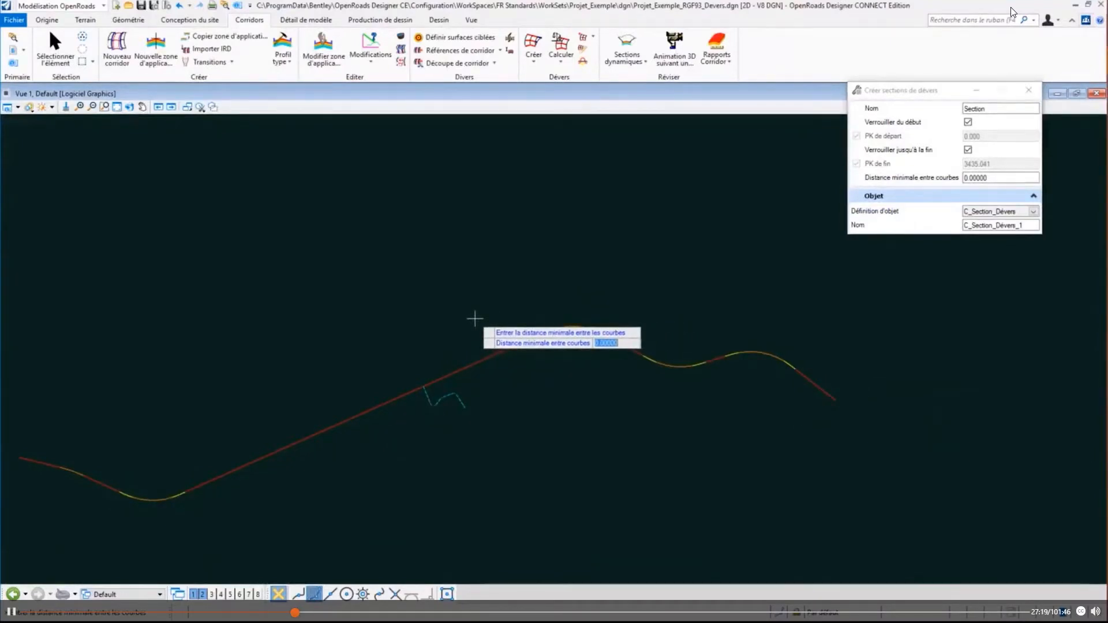
type("1")
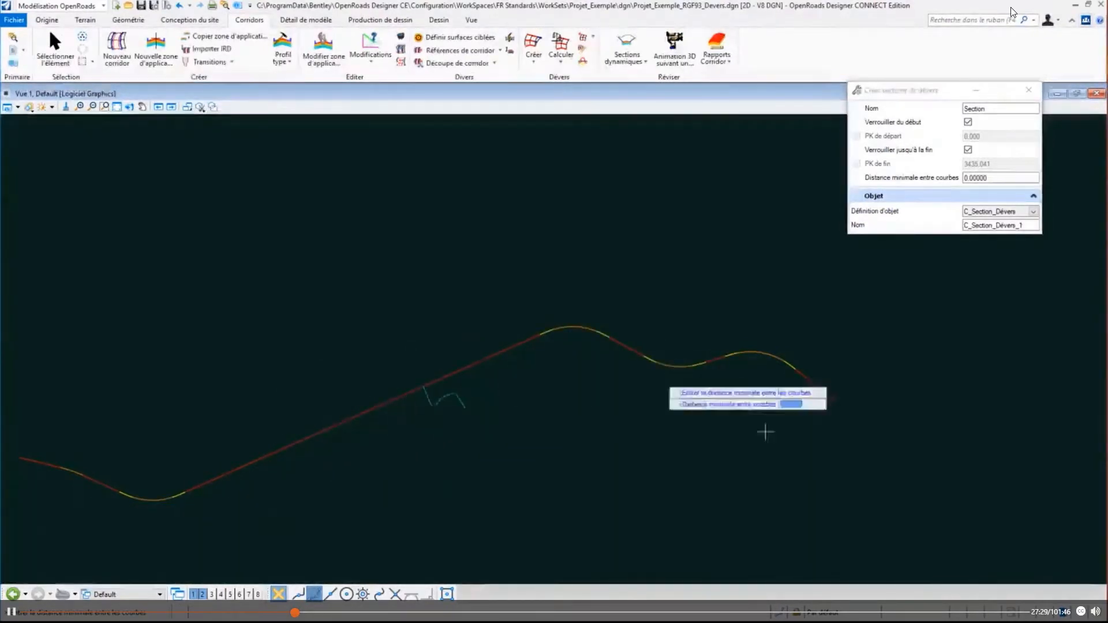
left_click(415, 446)
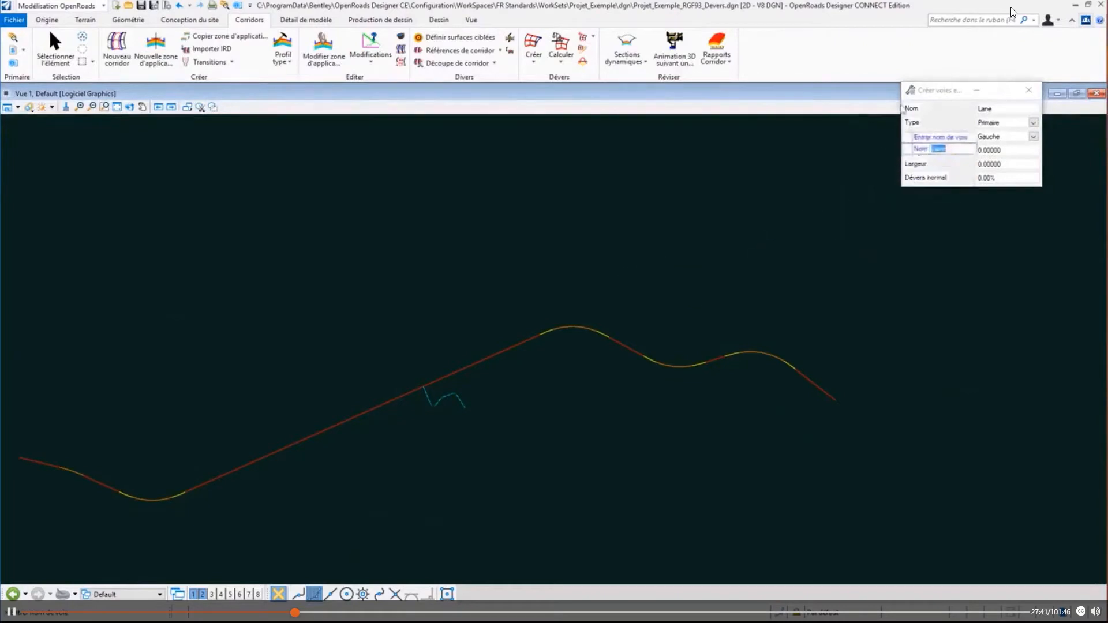
left_click_drag(939, 94, 902, 147)
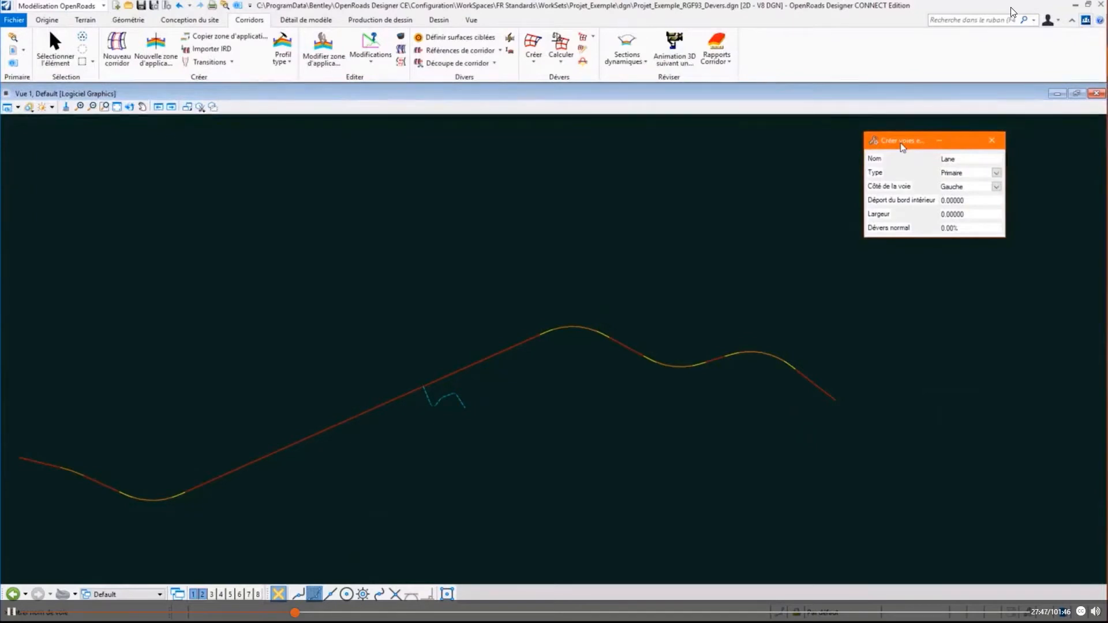
key("Escape")
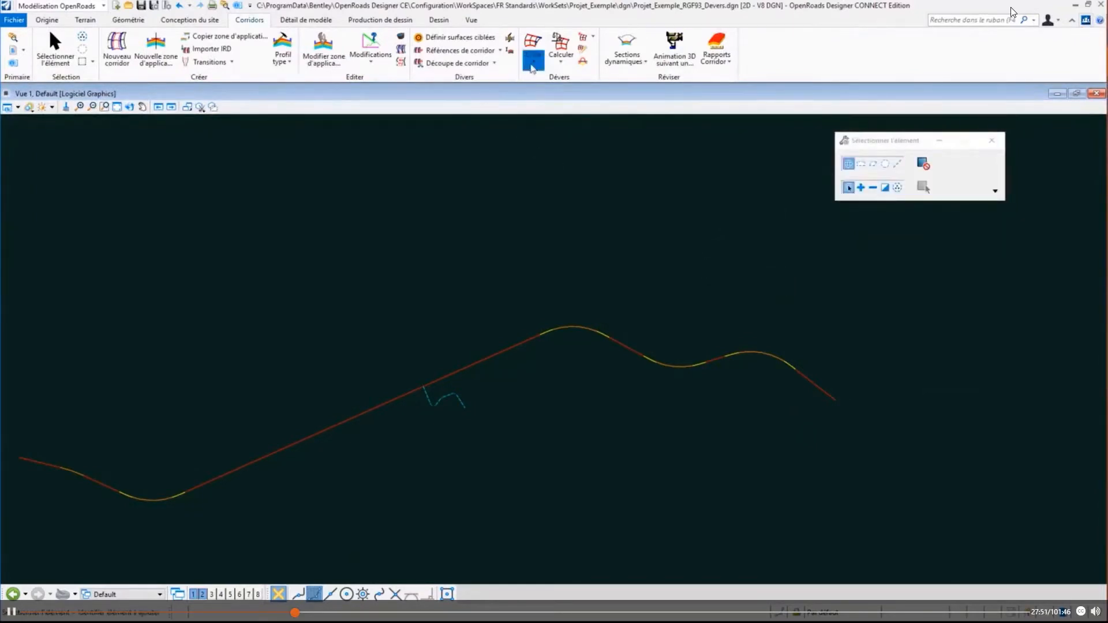
- Start creating superelevation lanes by road template, using the template Profils en travers types\ARP\ARP_Bidir Remb 2p1 Debl 3p2
left_click(532, 67)
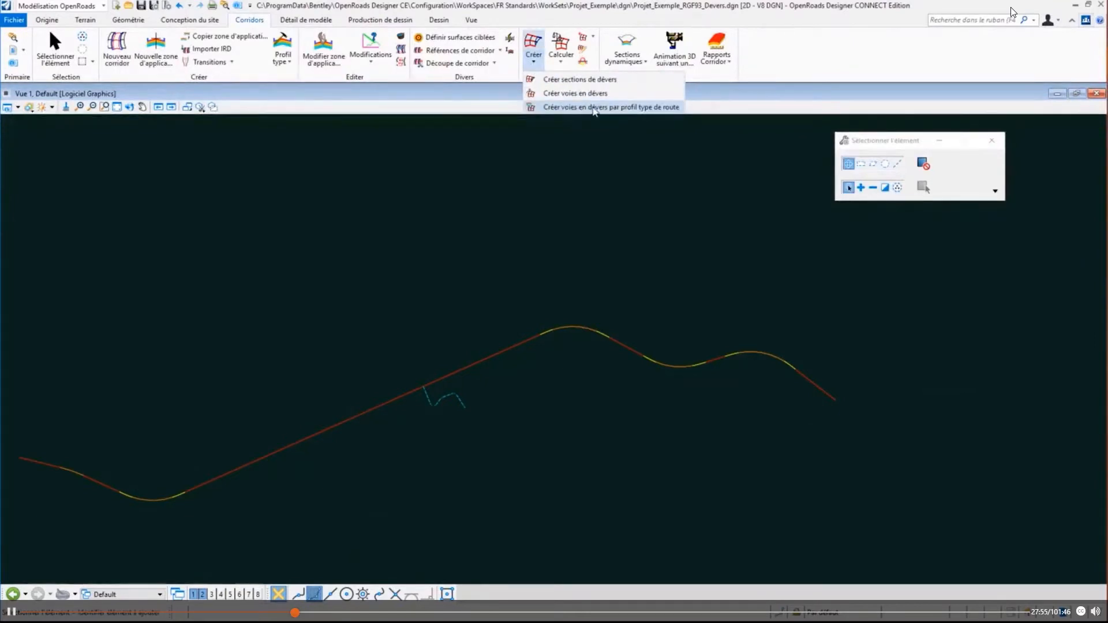
left_click(594, 108)
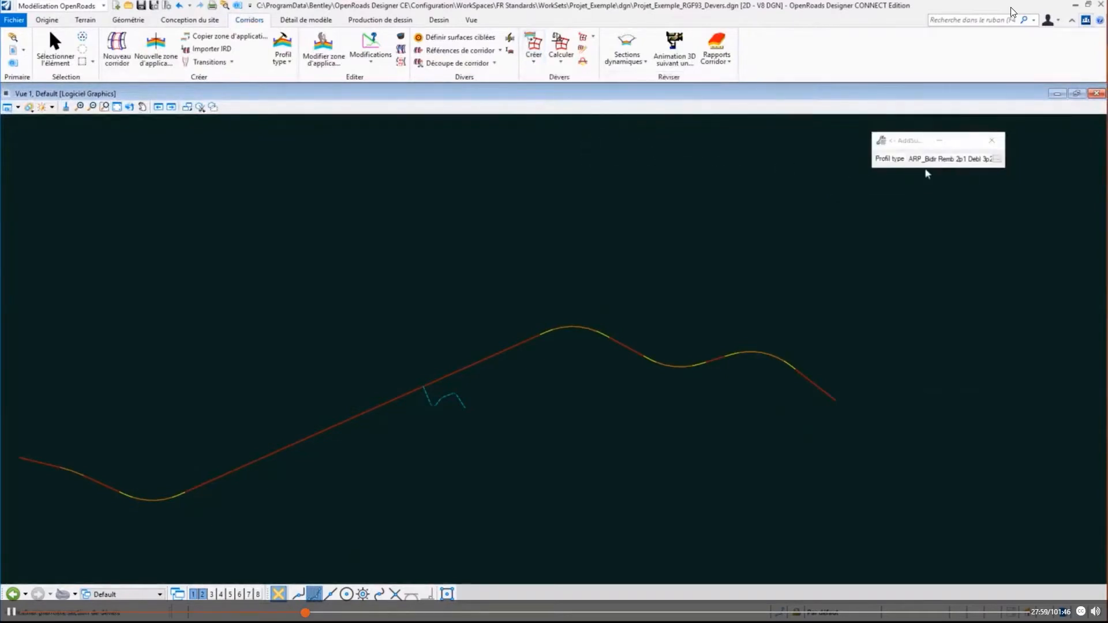
left_click(998, 158)
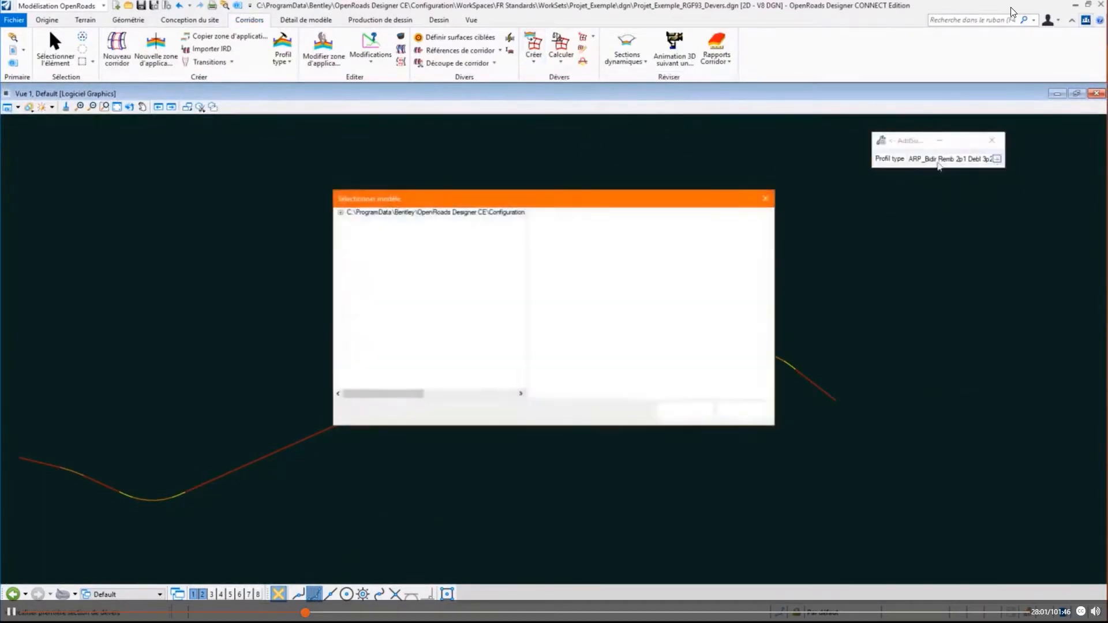
left_click(341, 213)
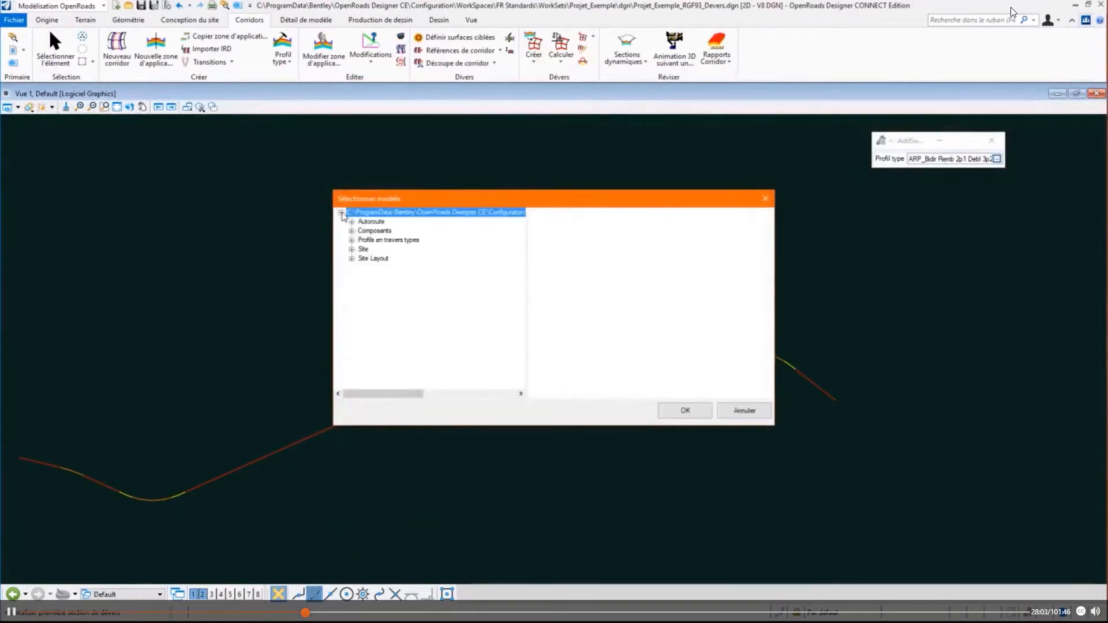
left_click(351, 240)
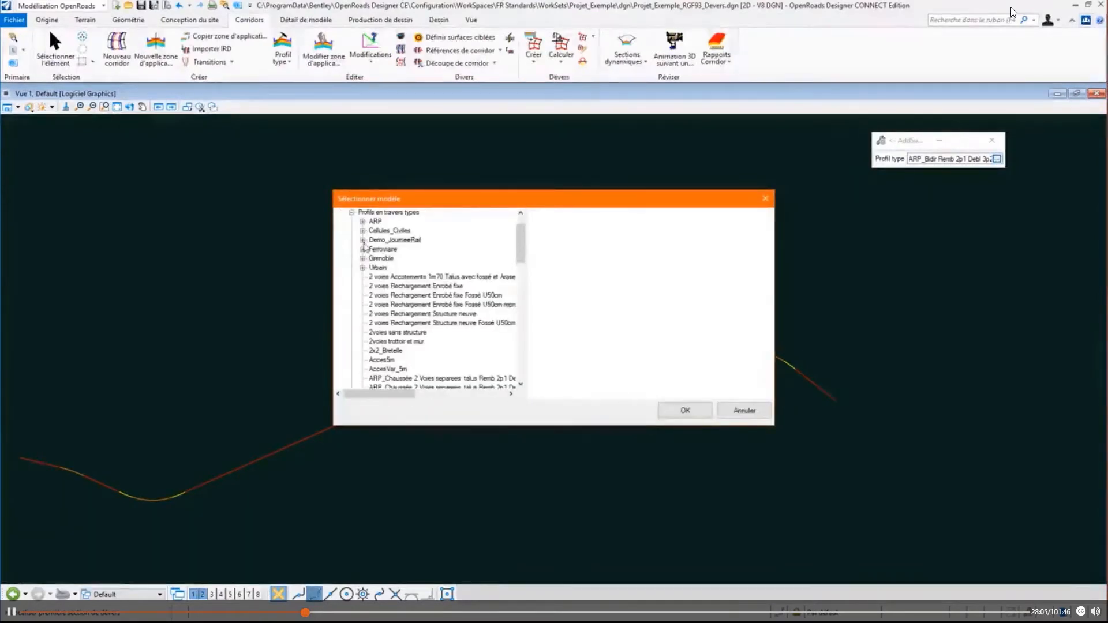
left_click(363, 222)
left_click(407, 230)
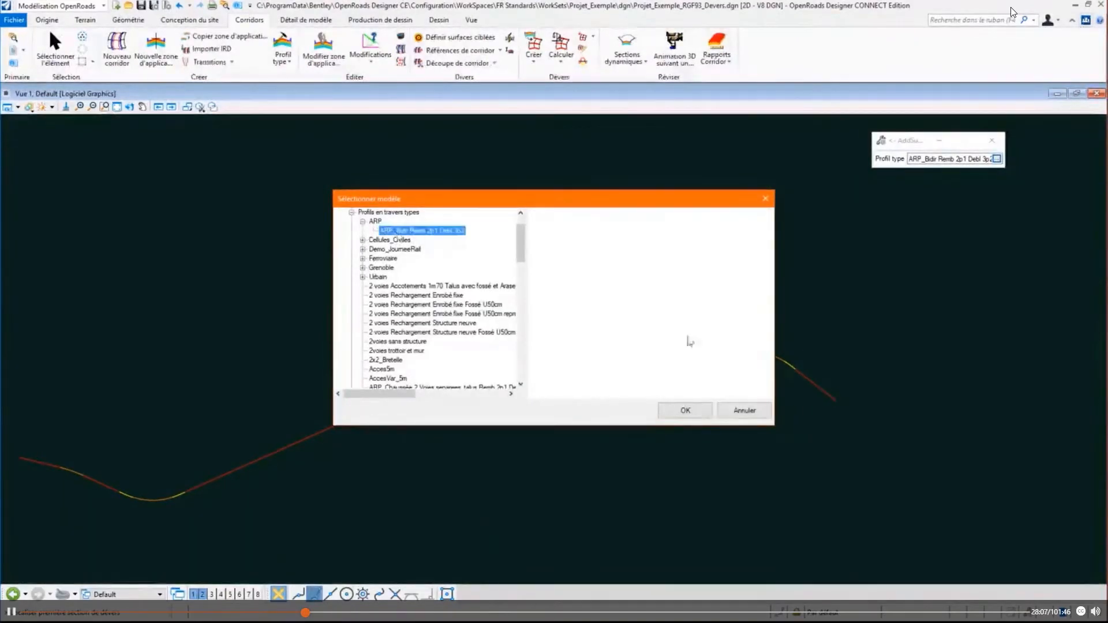
left_click(684, 410)
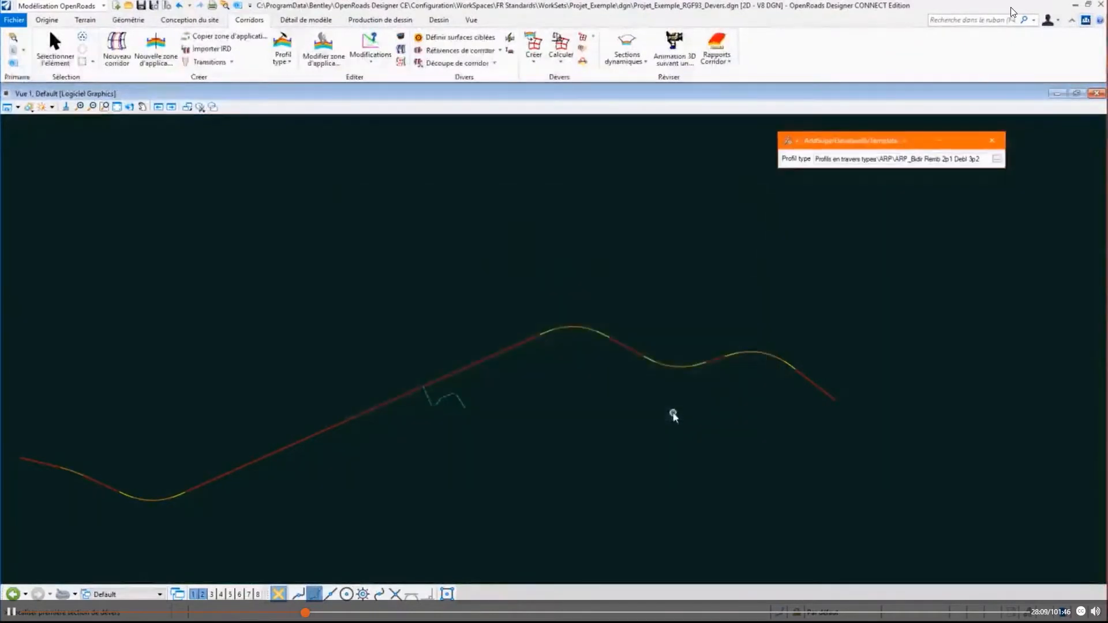
- Display the levels of the Devers file, pick the superelevation section and create its lanes from the chosen road template
key("ctrl+e")
left_click(650, 378)
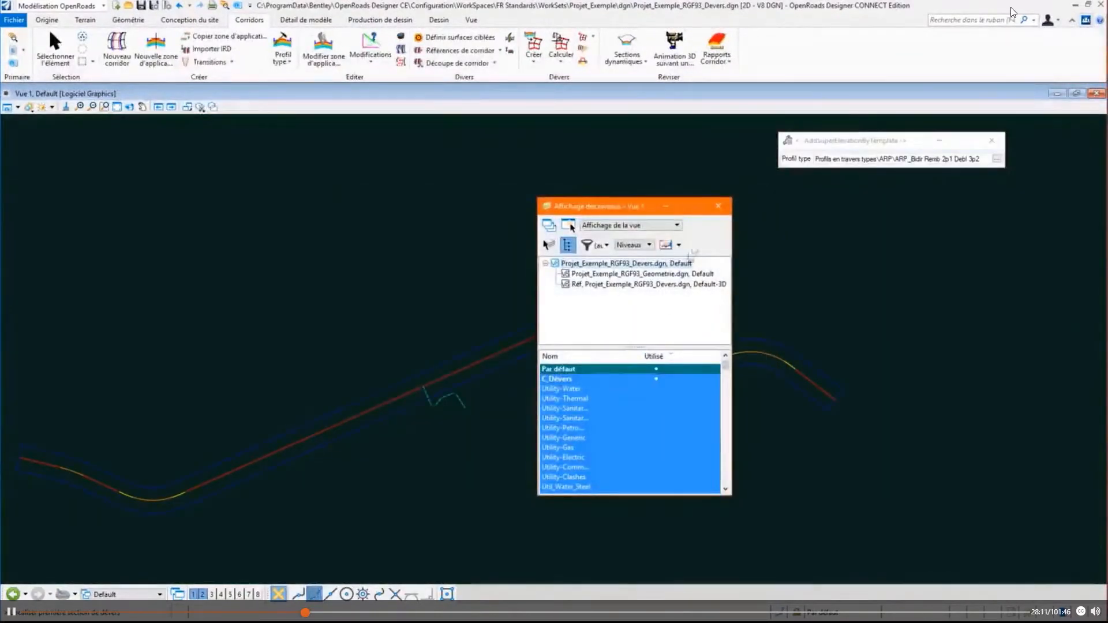
left_click(718, 206)
left_click(551, 316)
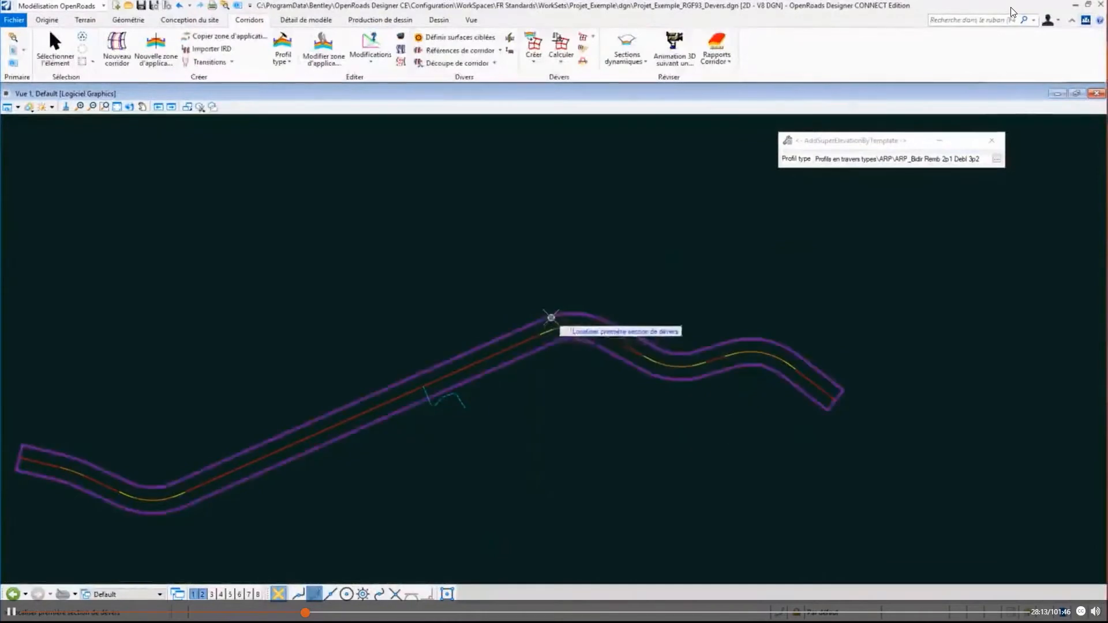
right_click(554, 283)
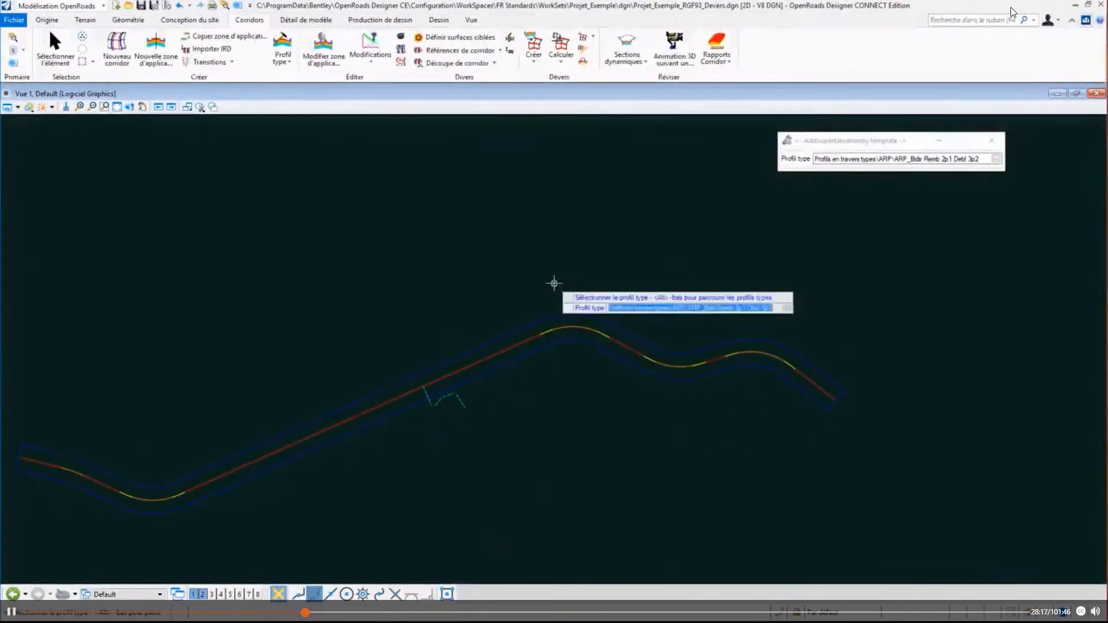
left_click(554, 283)
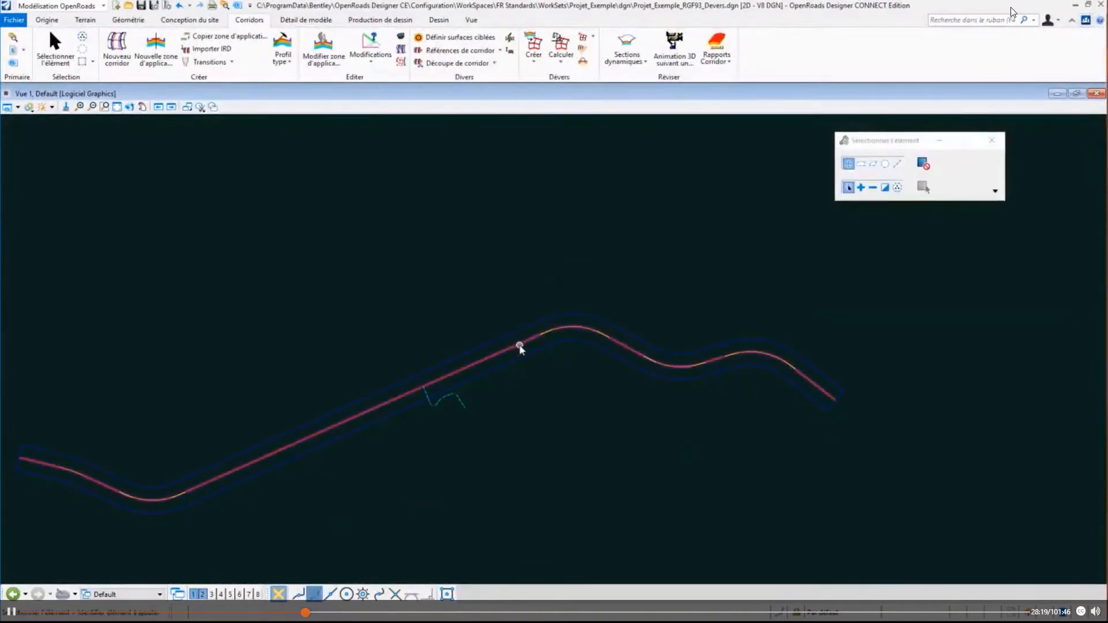
- Display the levels of the new superelevation lanes and examine both lanes along the curve
key("ctrl+e")
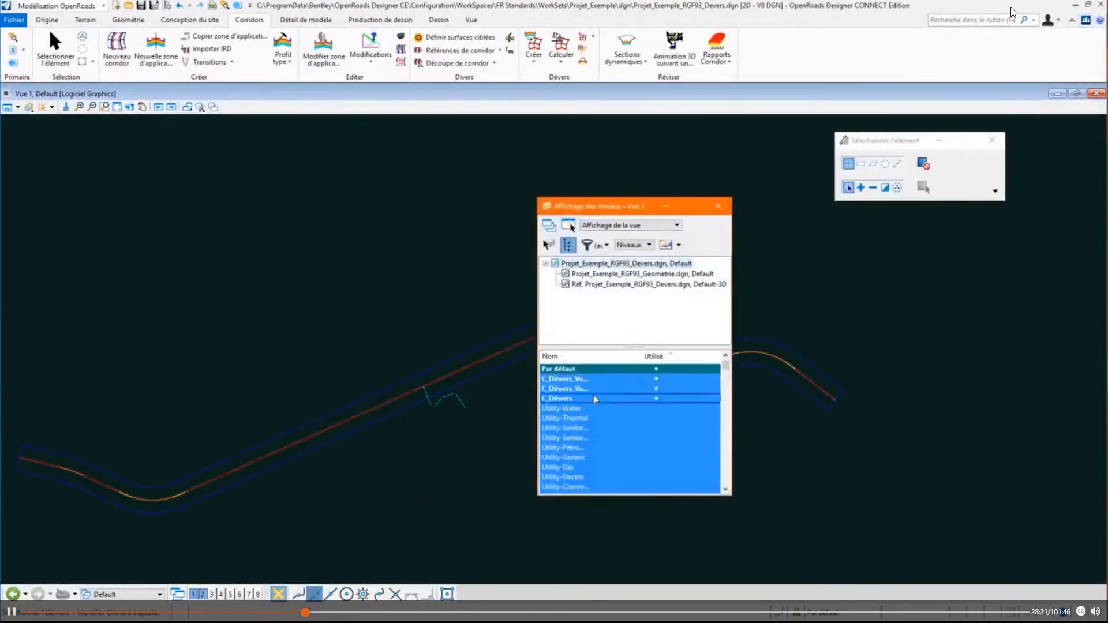
left_click(718, 206)
scroll(577, 323, "up", 5)
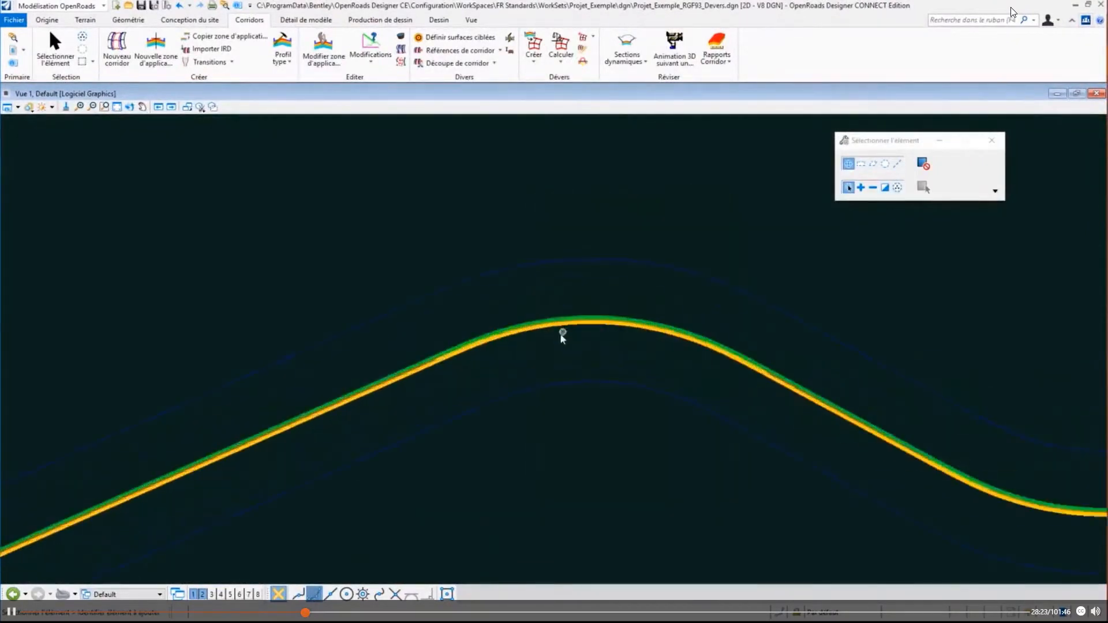
scroll(502, 391, "up", 3)
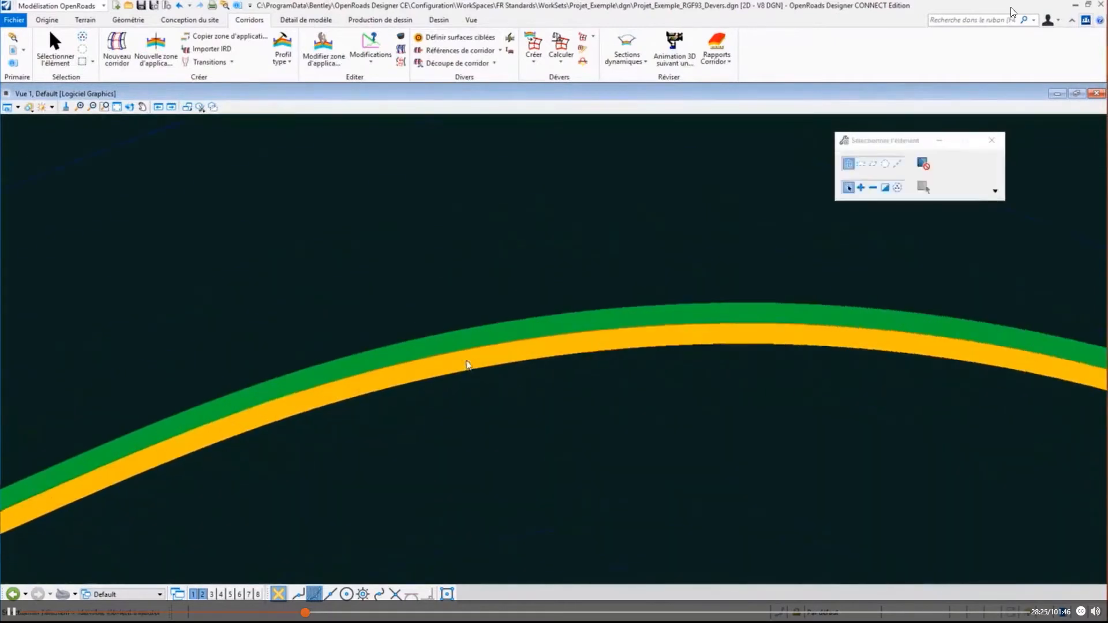
scroll(470, 334, "up", 2)
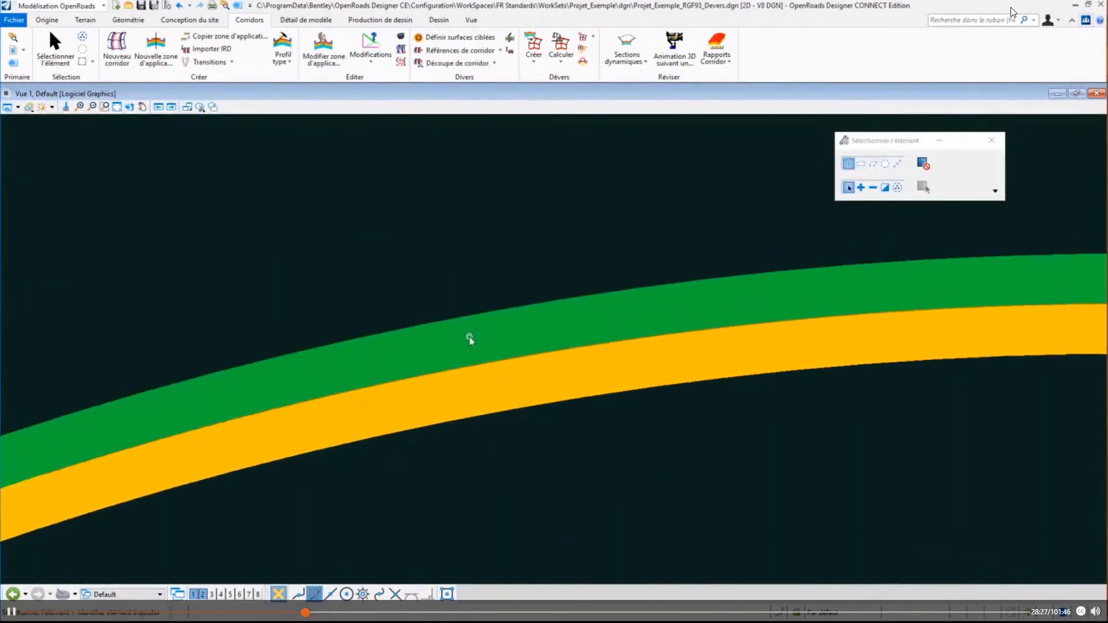
scroll(470, 340, "down", 3)
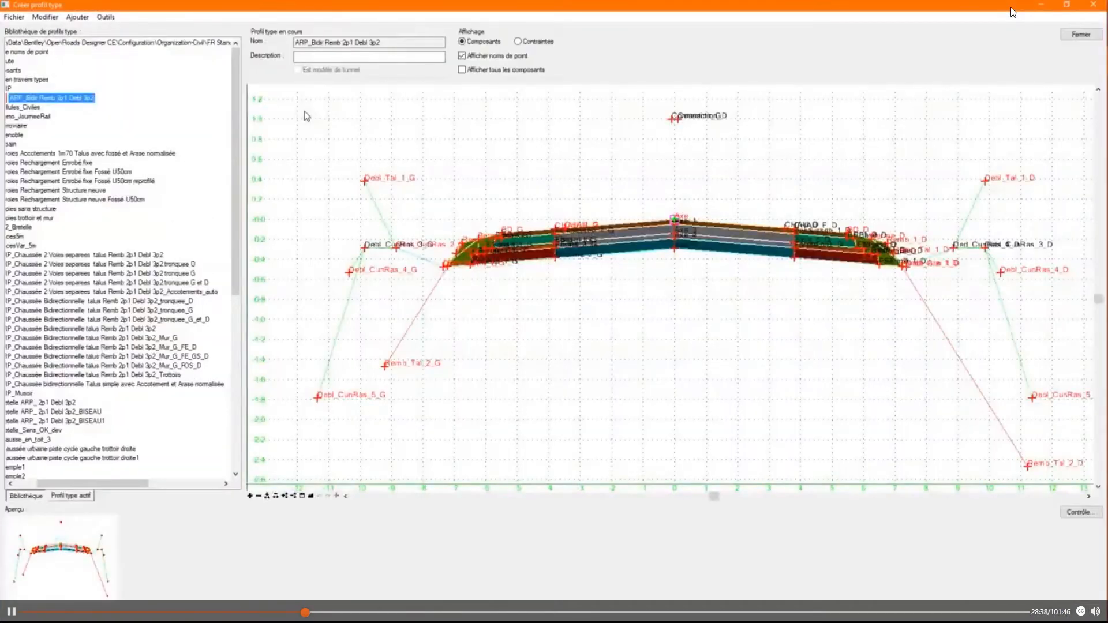
- Hide the point names of the ARP_Bidir Remb 2p1 Debl 3p2 template and check the superelevation flag of point CHAU_D
left_click(462, 56)
scroll(791, 228, "up", 5)
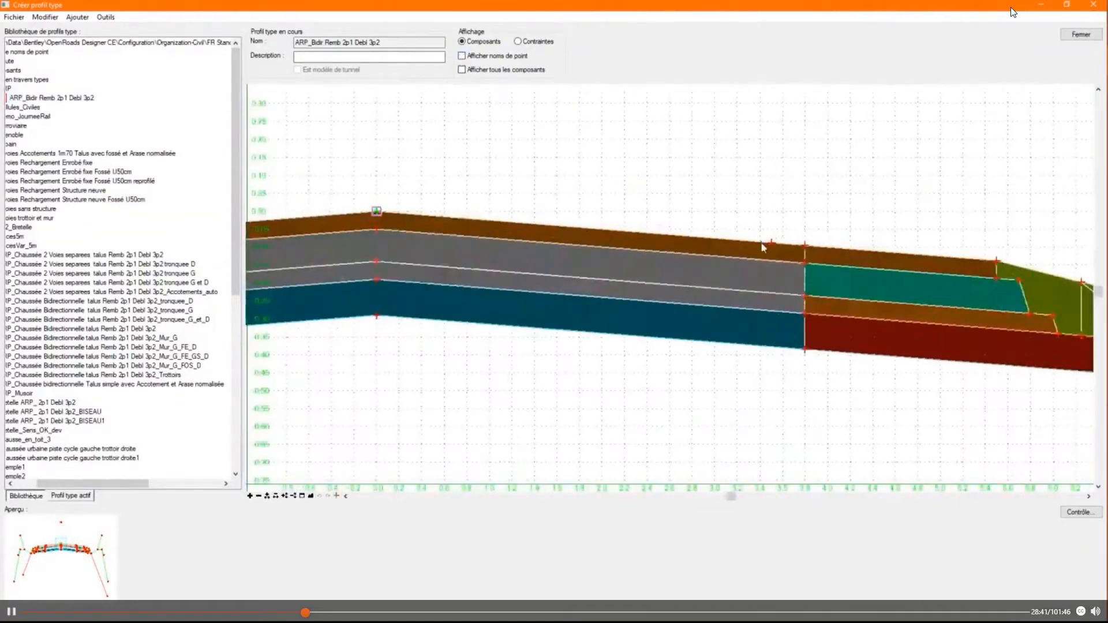
mouse_move(771, 245)
double_click(770, 242)
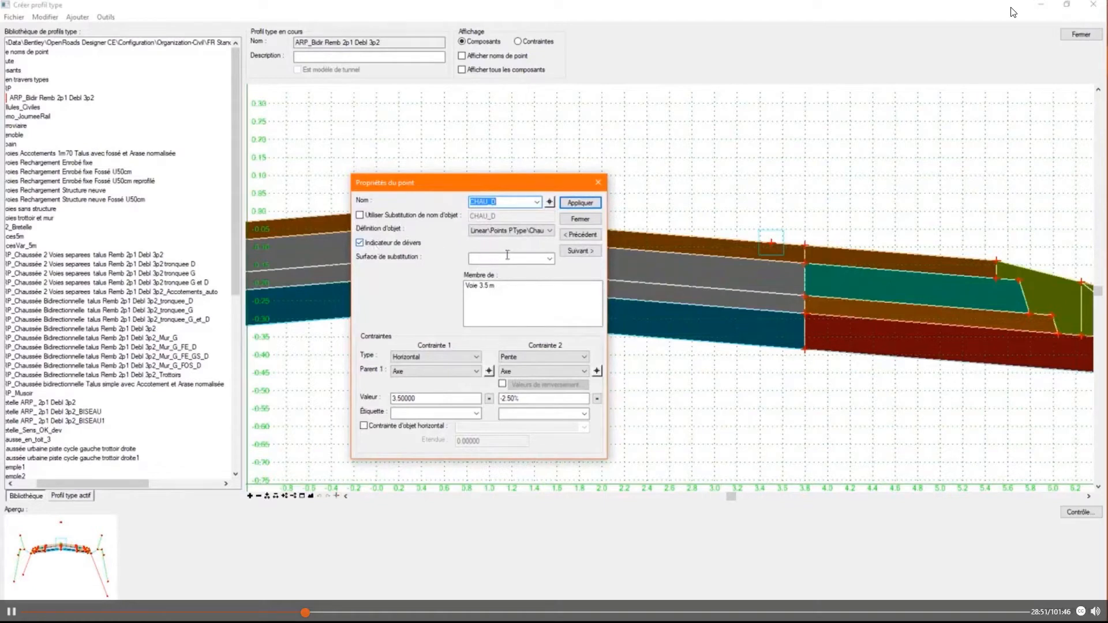
left_click(580, 219)
mouse_move(378, 215)
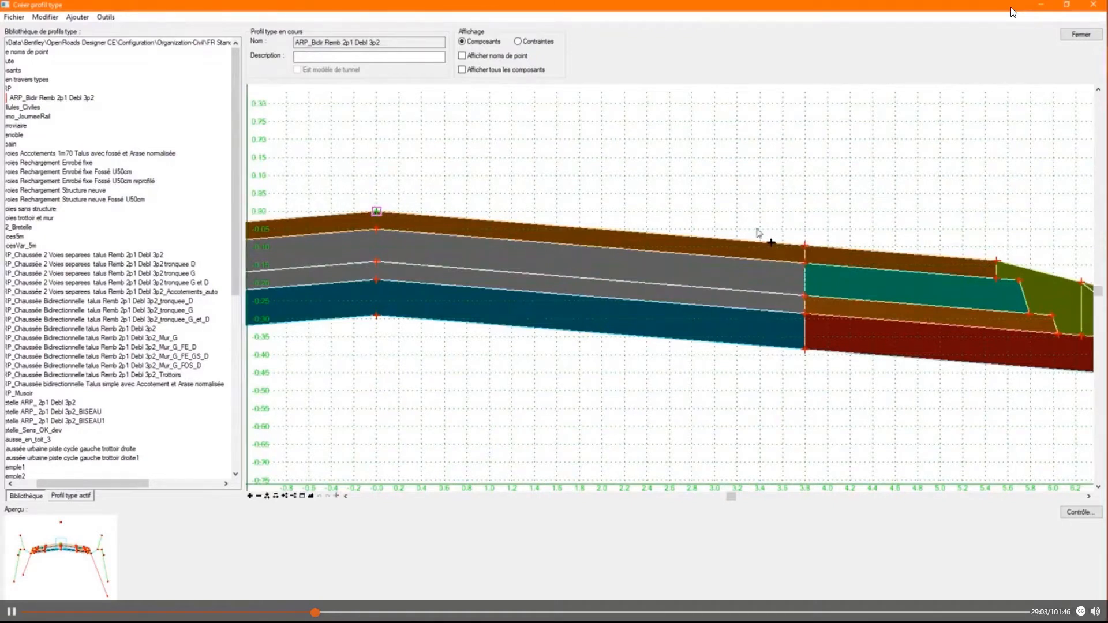
mouse_move(561, 226)
mouse_move(771, 243)
right_click(770, 242)
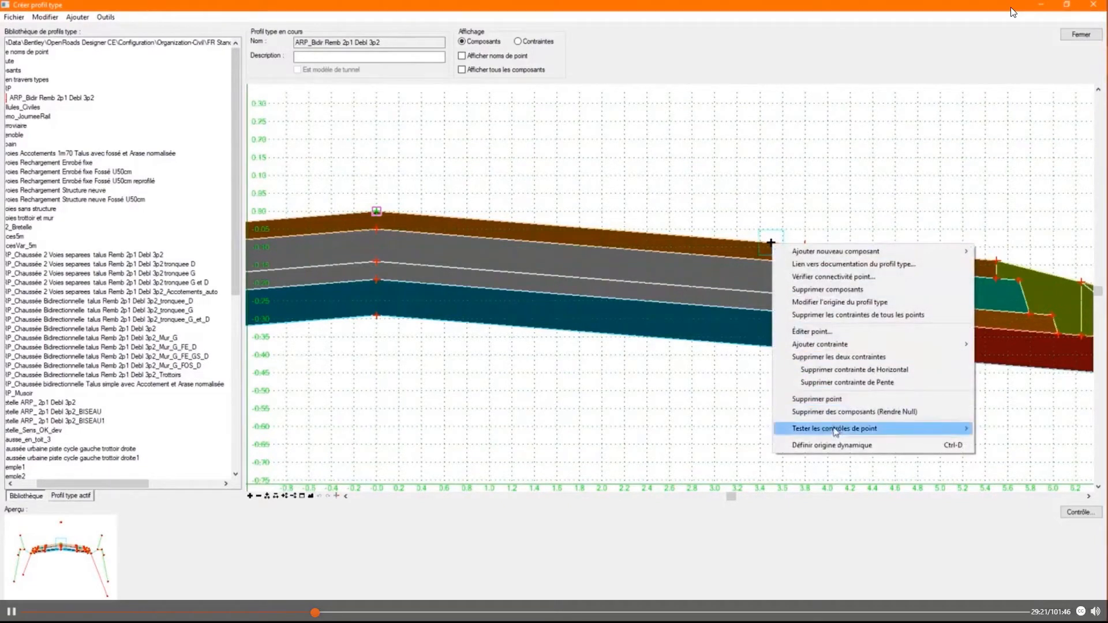
mouse_move(834, 431)
left_click(735, 455)
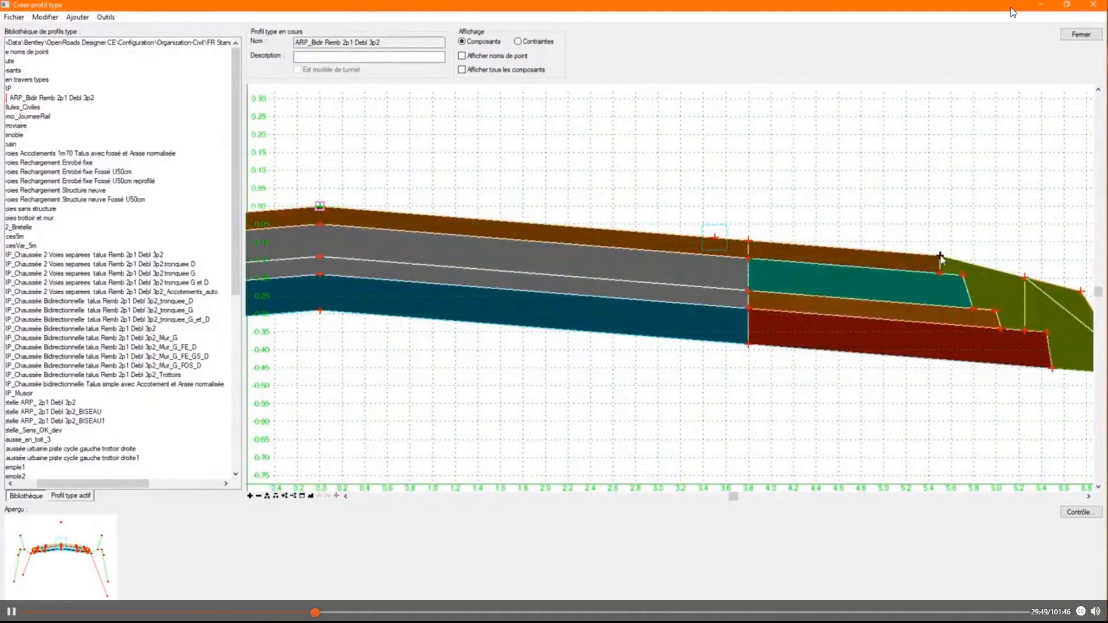
- Review the rollover values of the slope constraint on shoulder point BD_D, then close the template editor without changing them
double_click(940, 258)
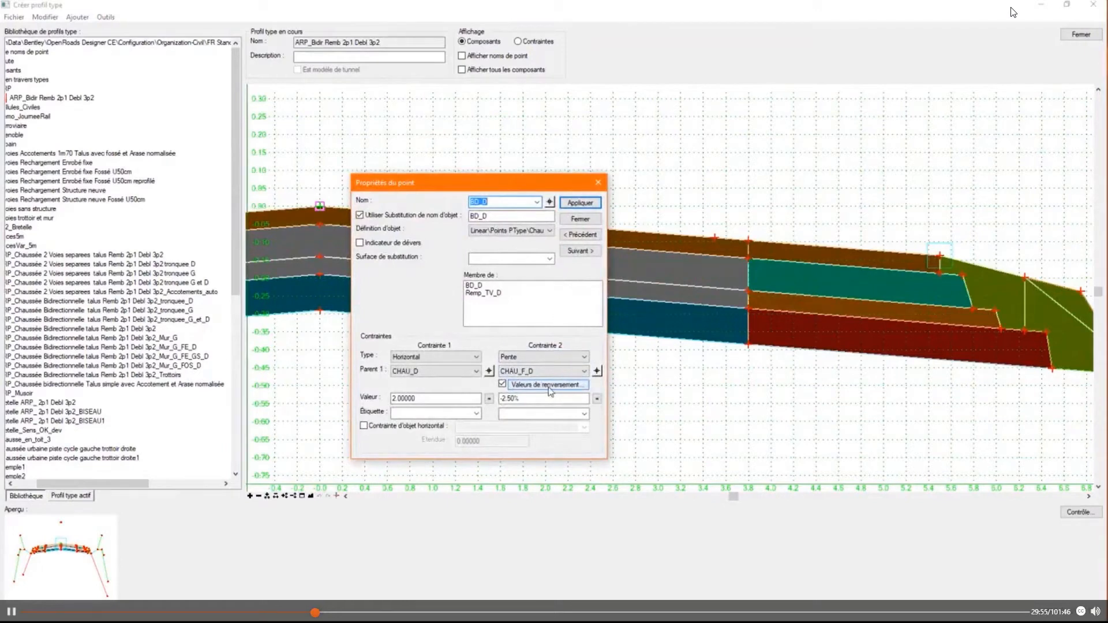
left_click(550, 392)
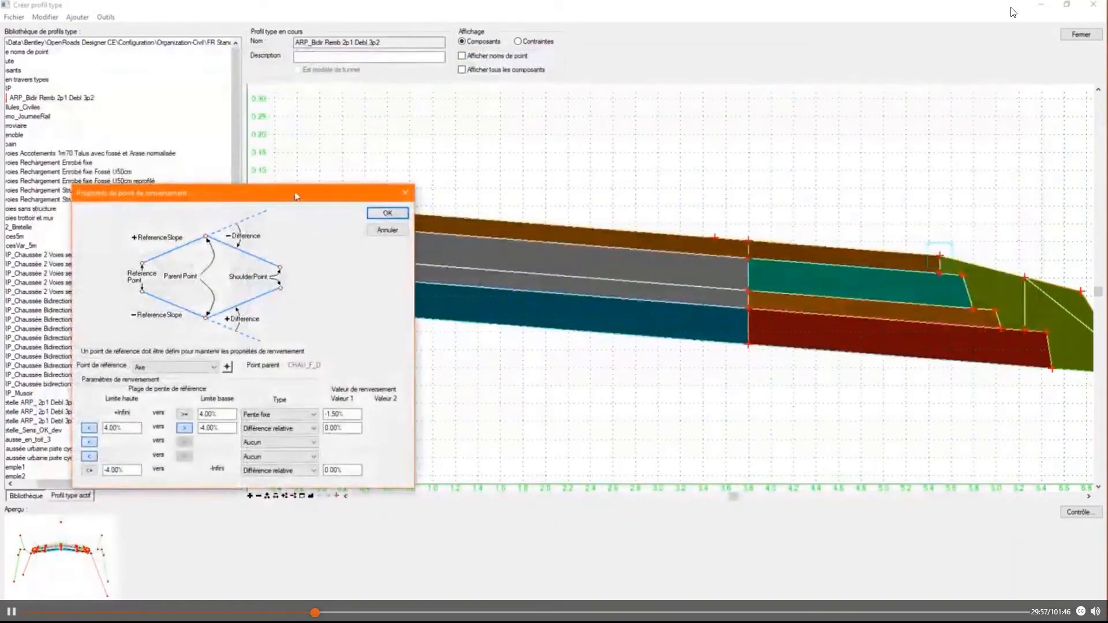
left_click_drag(291, 192, 541, 246)
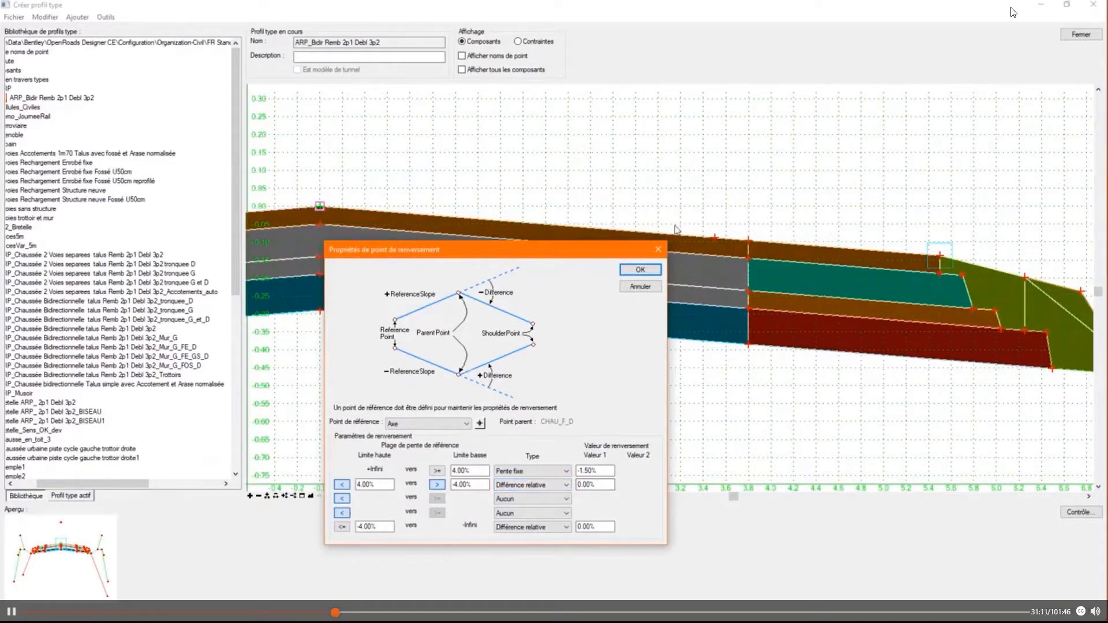
left_click(469, 471)
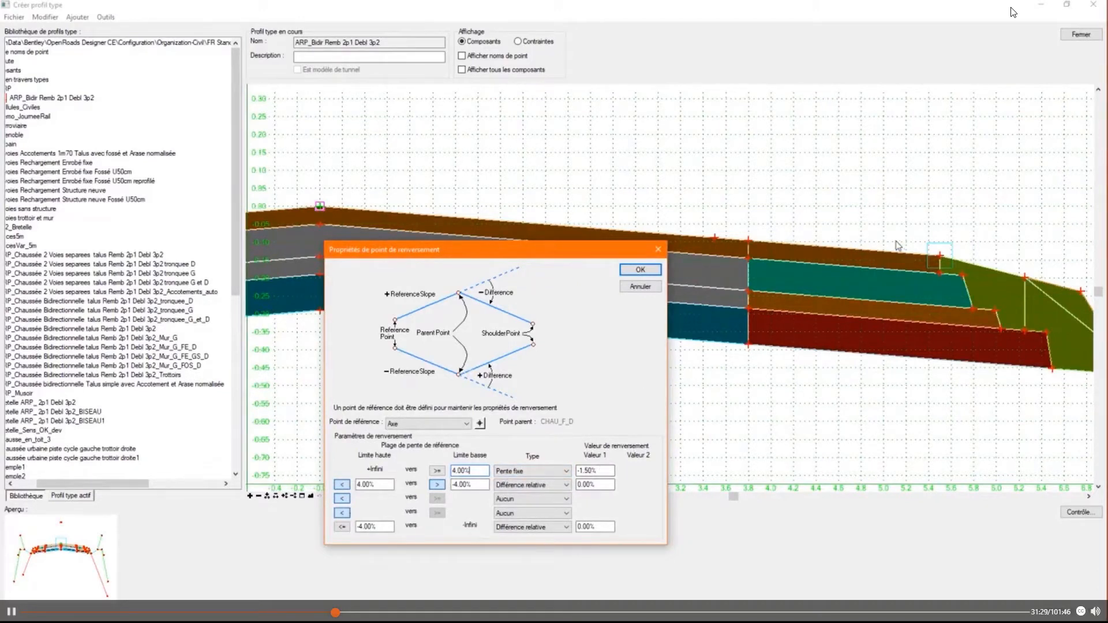
left_click(639, 287)
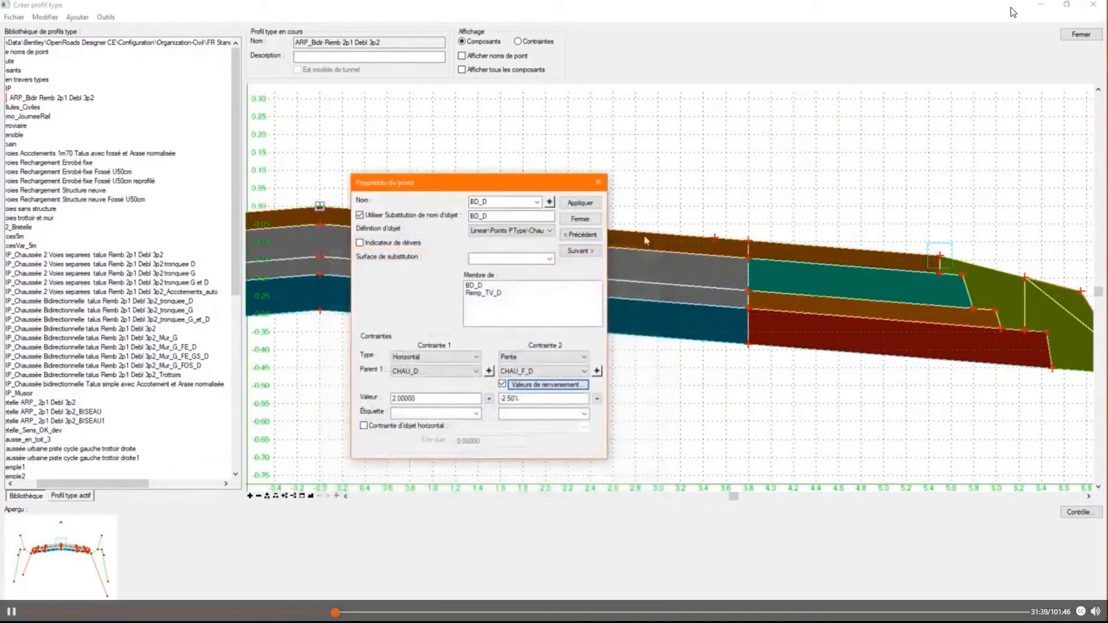
left_click(572, 218)
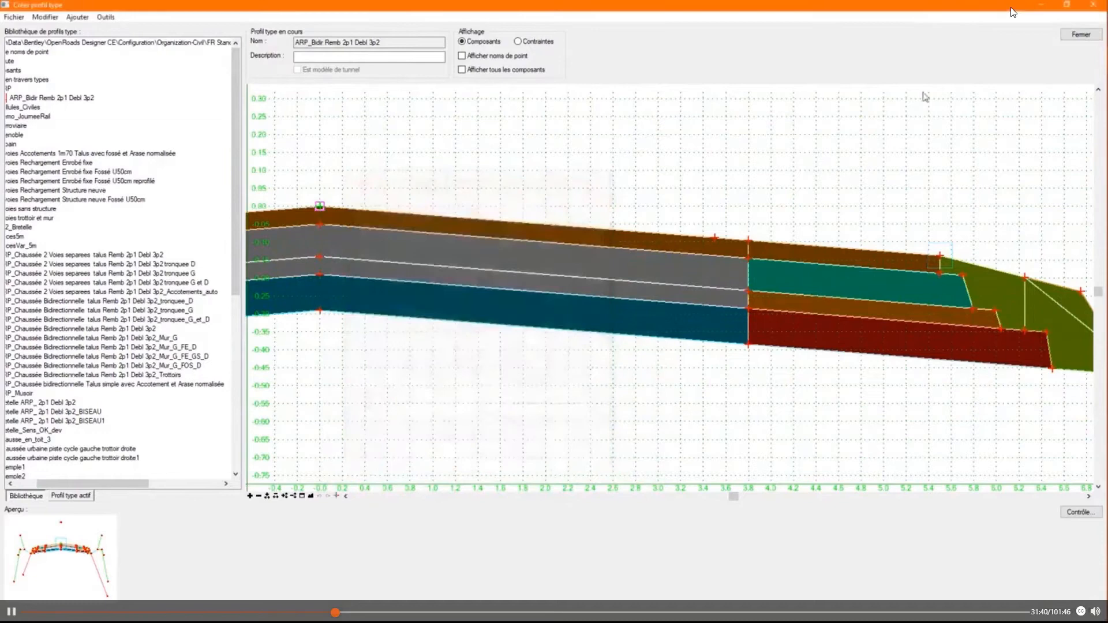
left_click(1080, 35)
- Start the superelevation calculation and load the rules file FR_ARP.xml from the FR Standards Superelevation folder
scroll(571, 265, "down", 2)
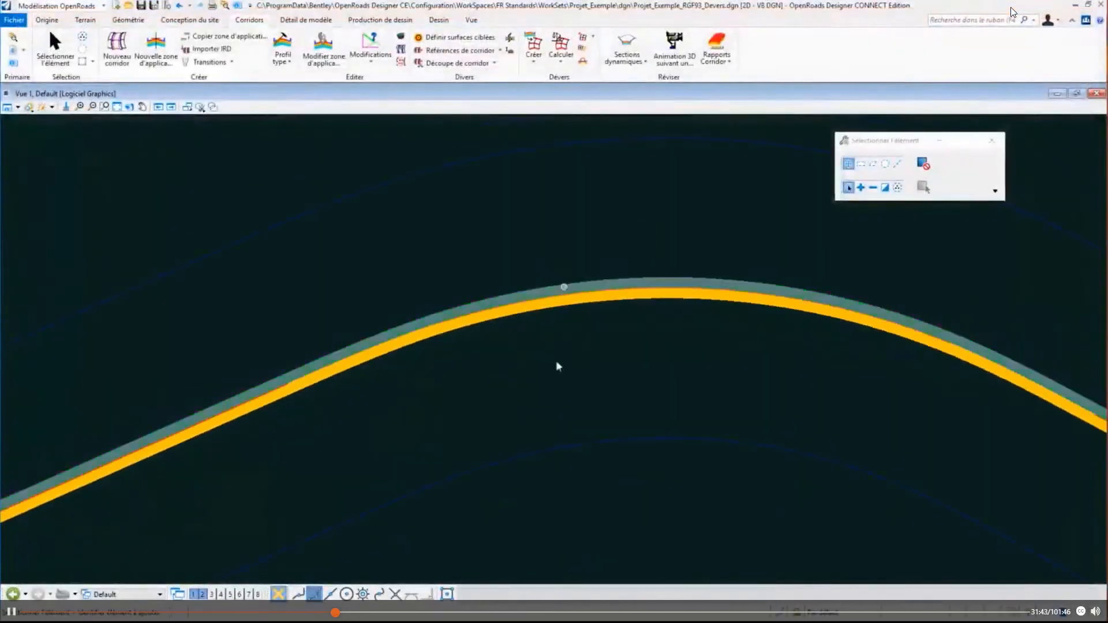
scroll(447, 364, "down", 2)
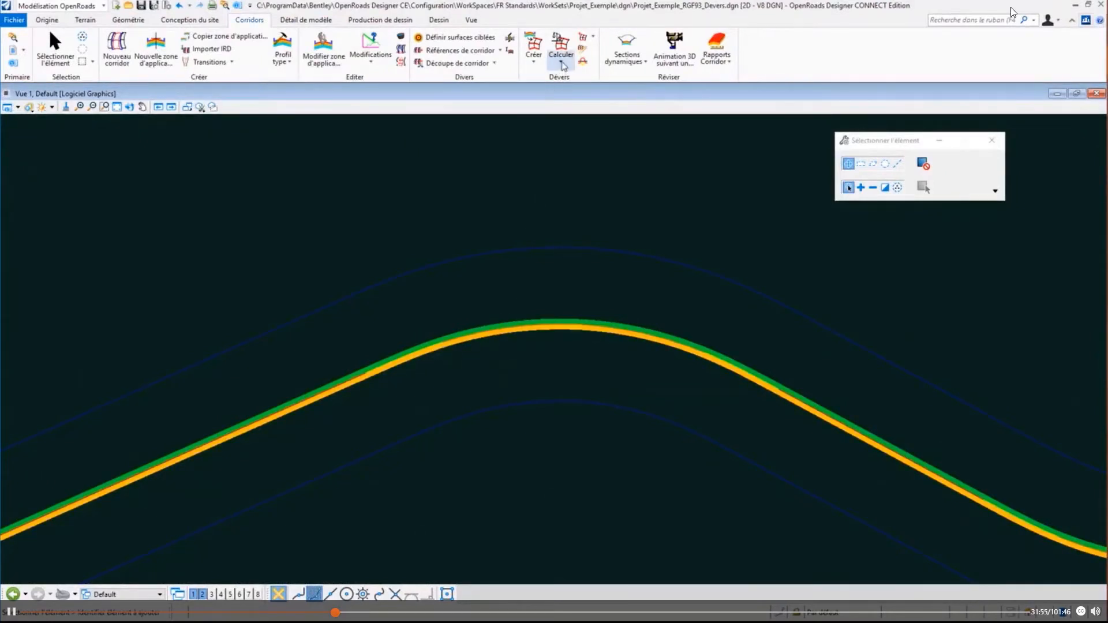
left_click(562, 57)
left_click(589, 80)
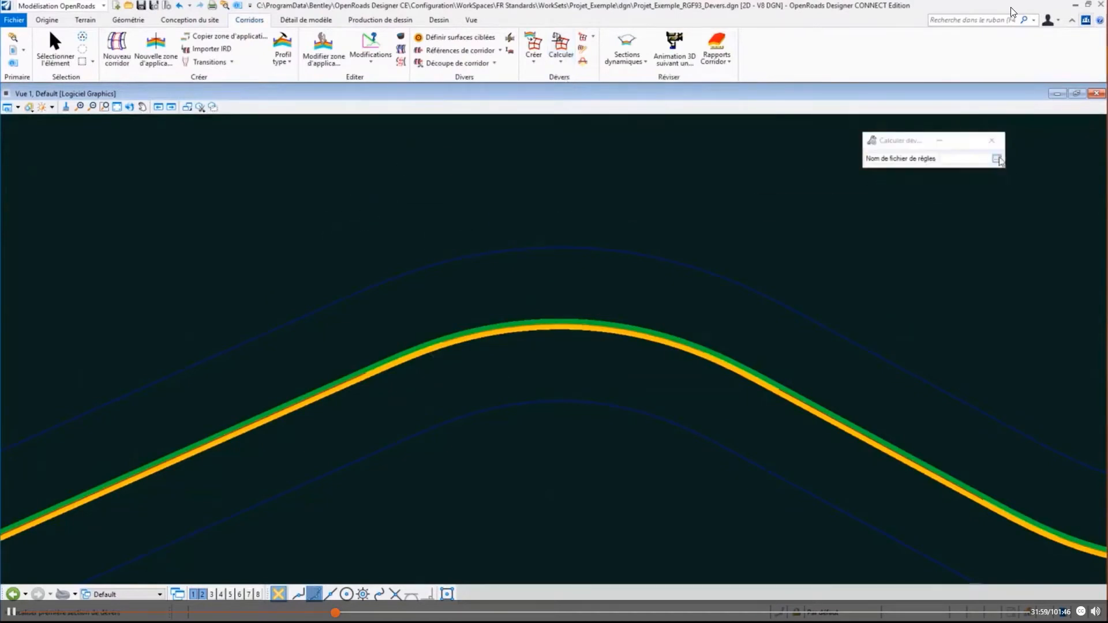
left_click(997, 158)
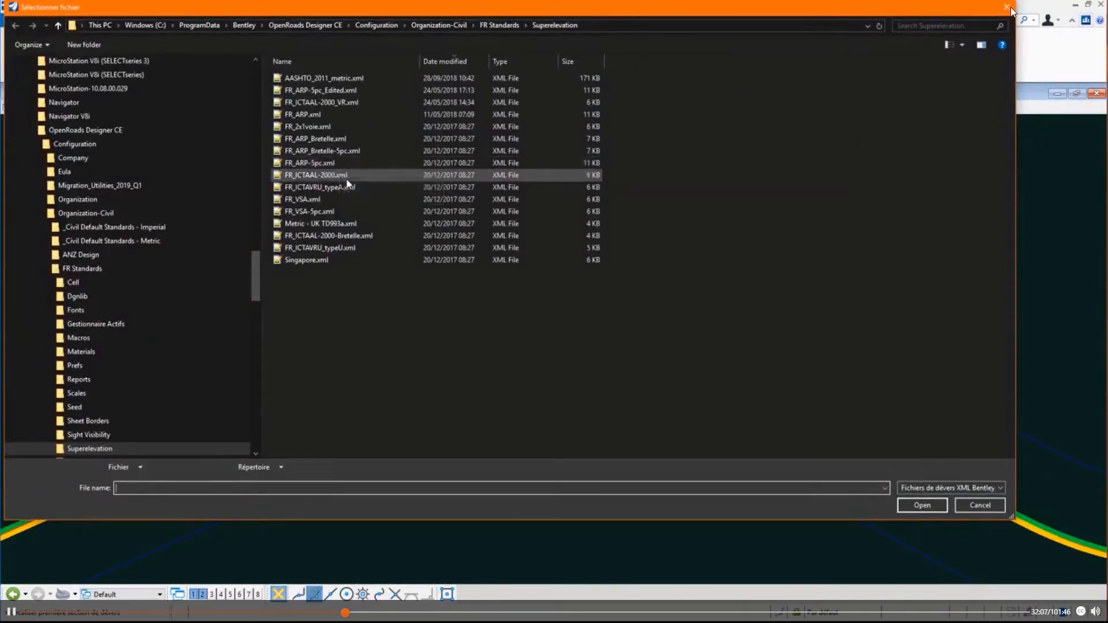
left_click(318, 115)
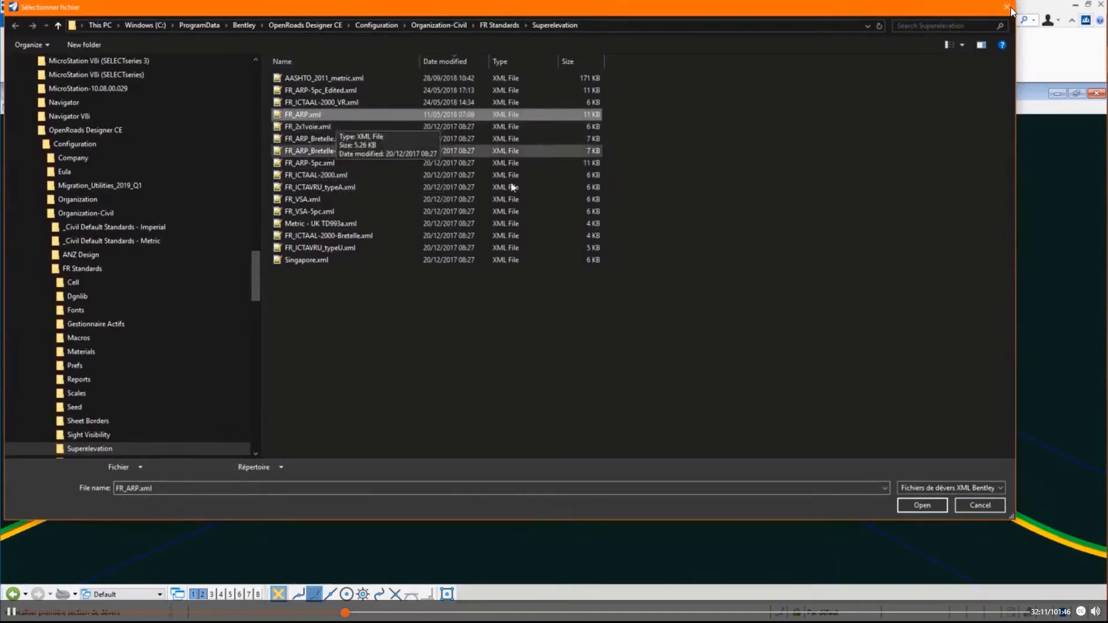
left_click(921, 506)
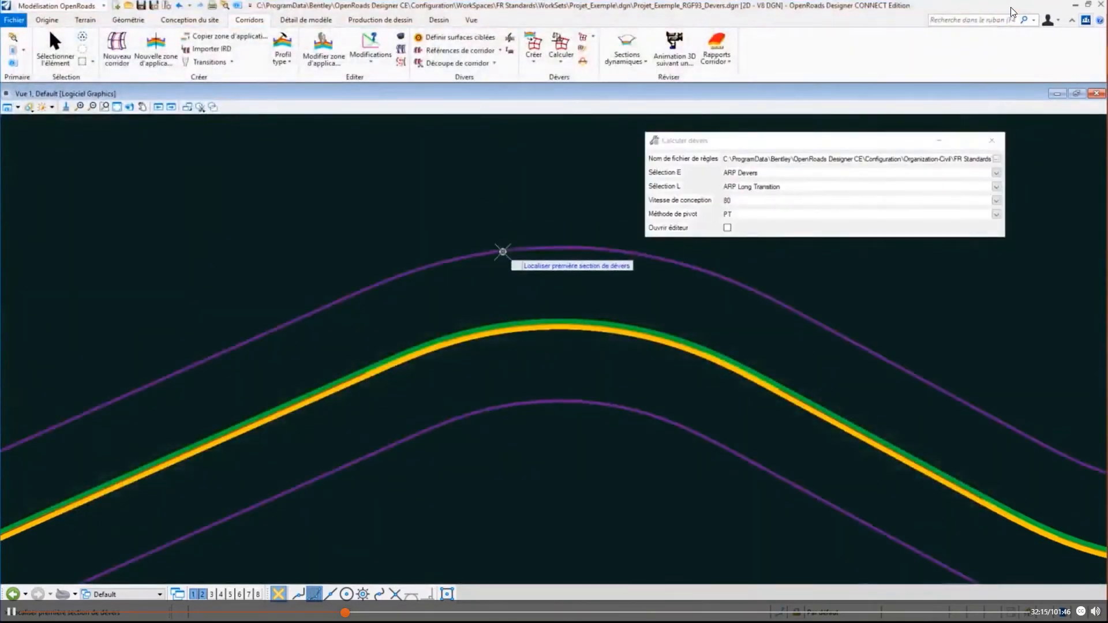
- Pick the superelevation section to calculate and accept the FR_ARP.xml rules with ARP Devers and ARP Long Transition
left_click(502, 250)
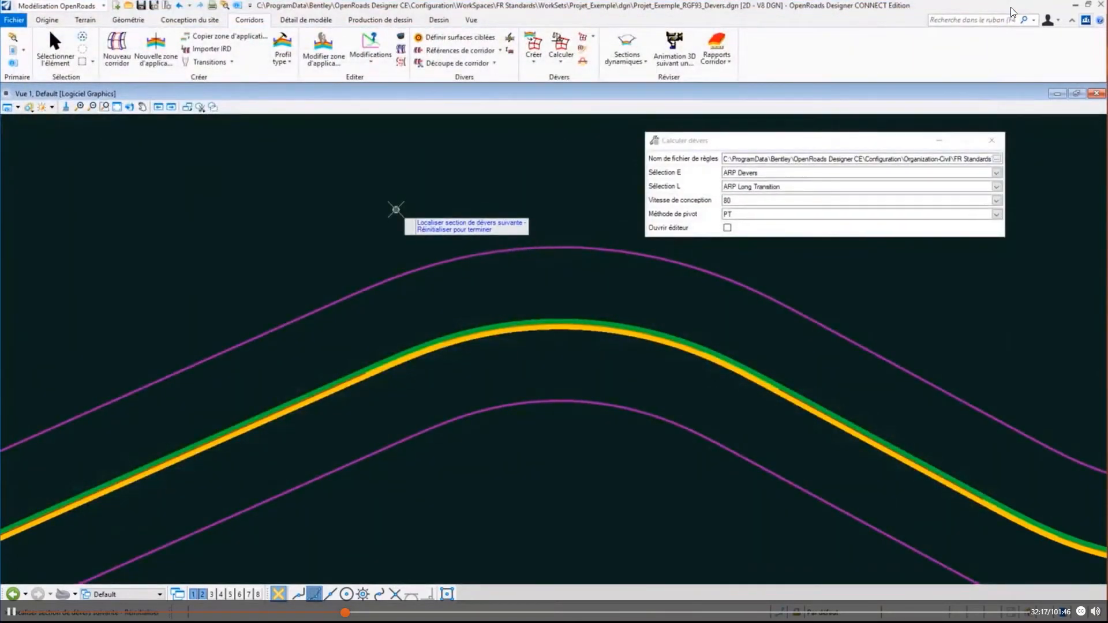
right_click(395, 208)
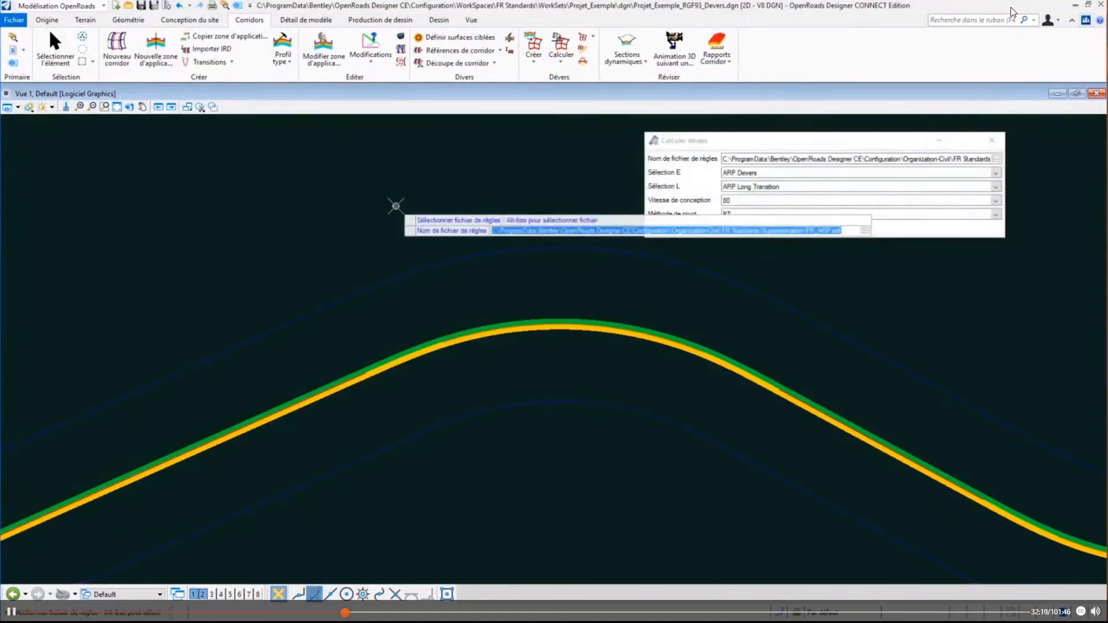
left_click(395, 206)
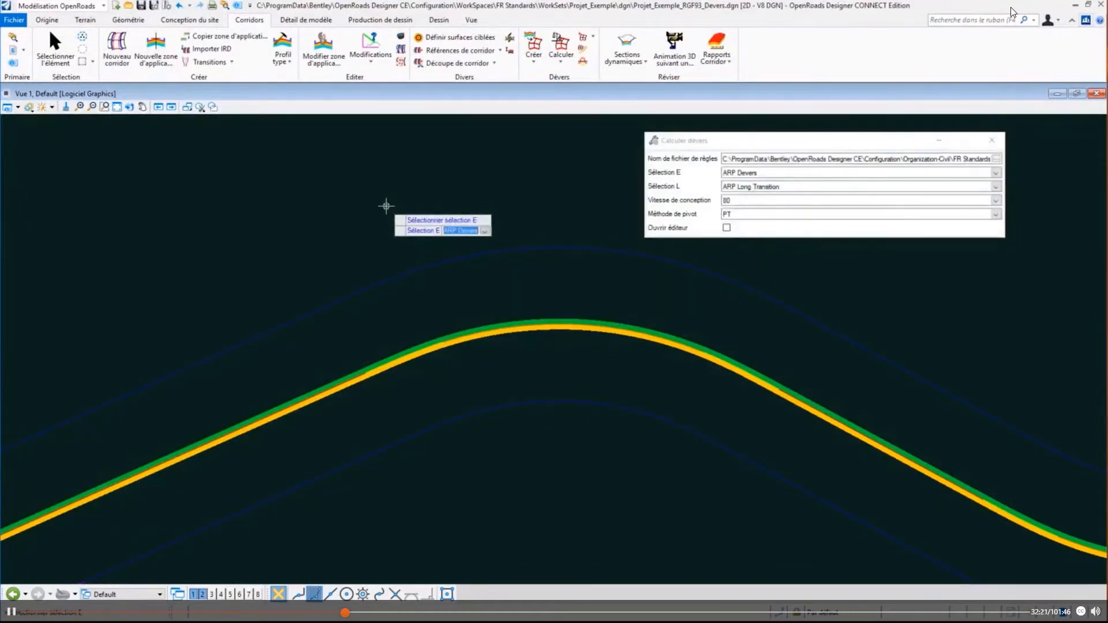
left_click(386, 205)
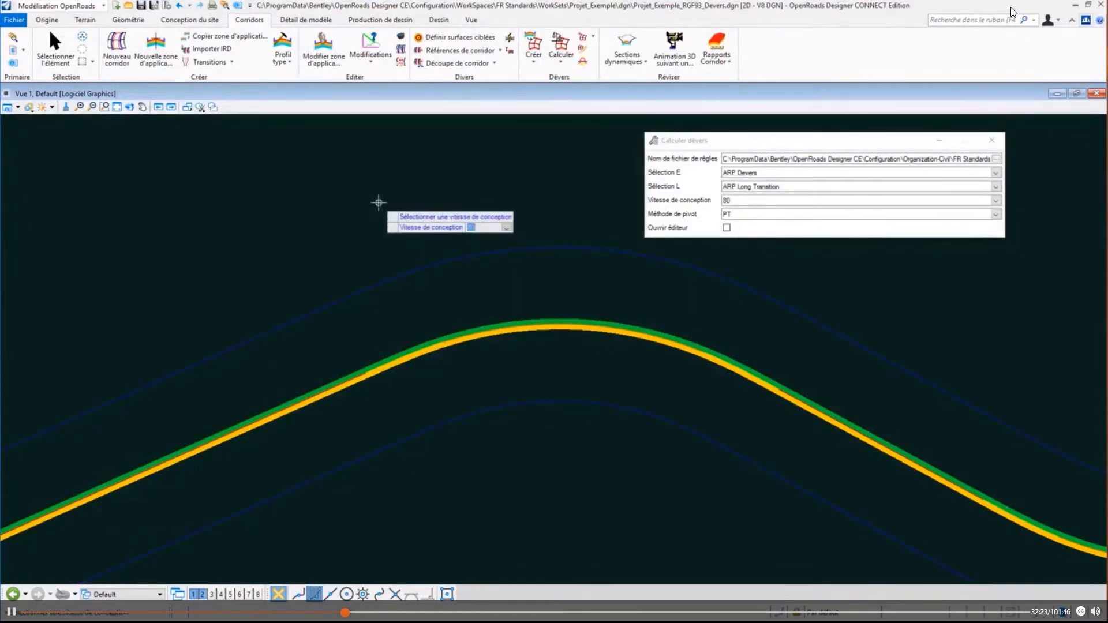
- Calculate the superelevation with a design speed of 80 and pivot method PT, without opening the editor
left_click(996, 201)
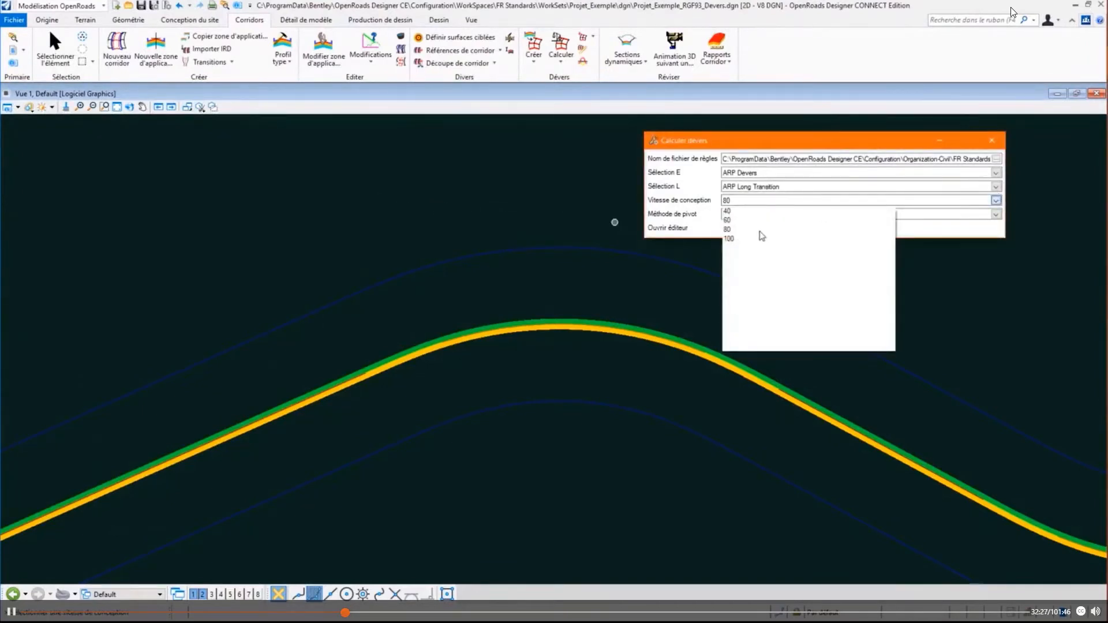
left_click(761, 231)
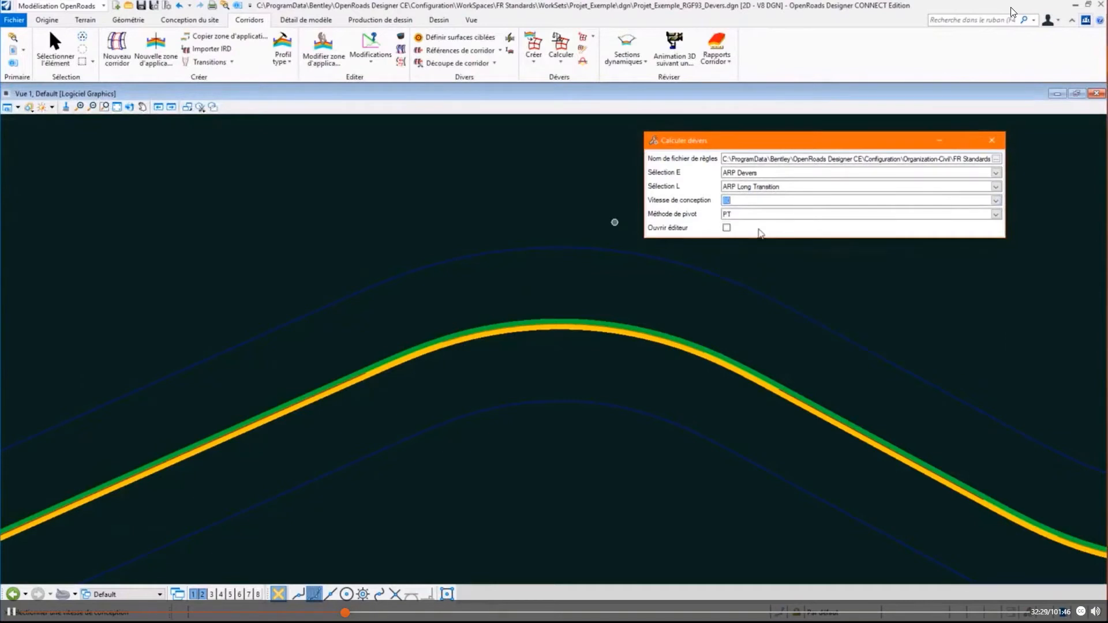
left_click(479, 181)
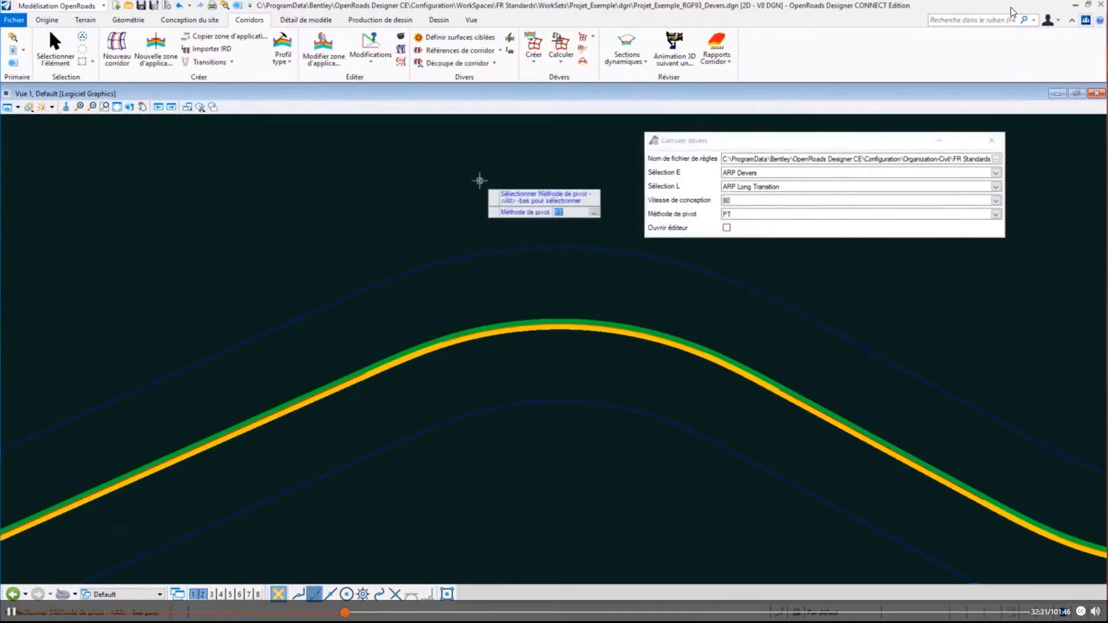
left_click(479, 181)
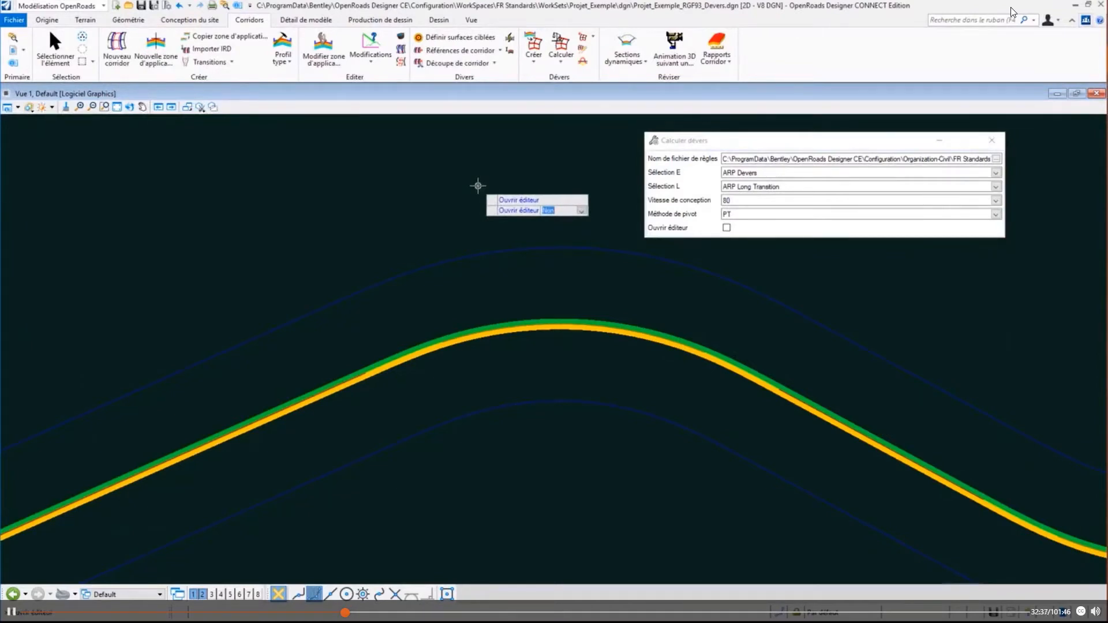
left_click(478, 185)
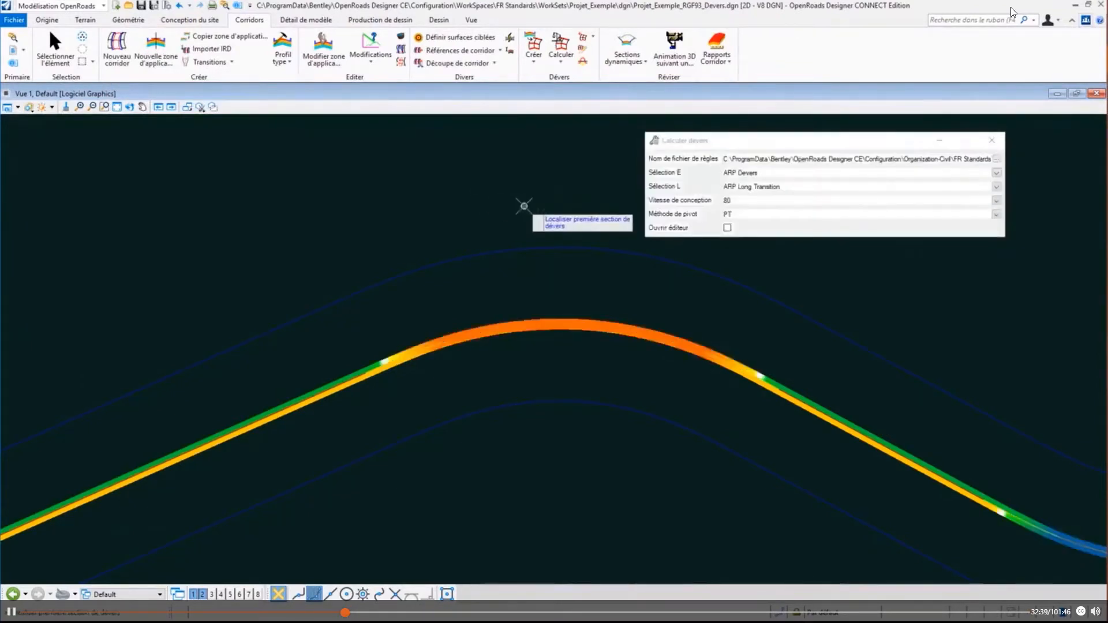
- End the calculation command and select the CHAU_D lane to inspect its superelevation points along the curve
scroll(524, 205, "down", 1)
left_click(55, 49)
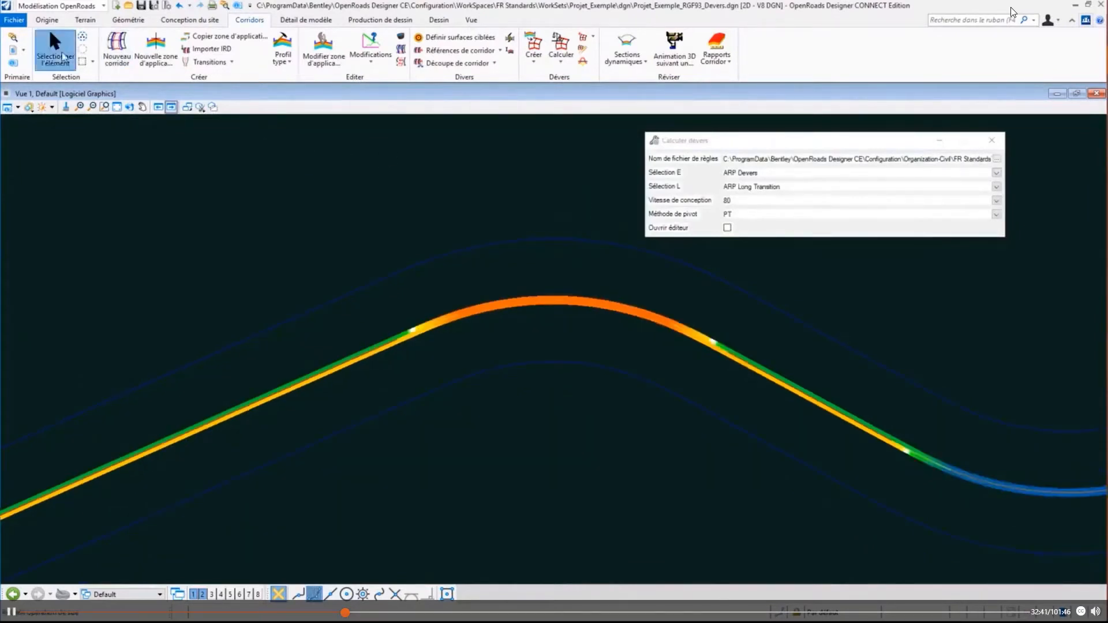
scroll(542, 312, "up", 3)
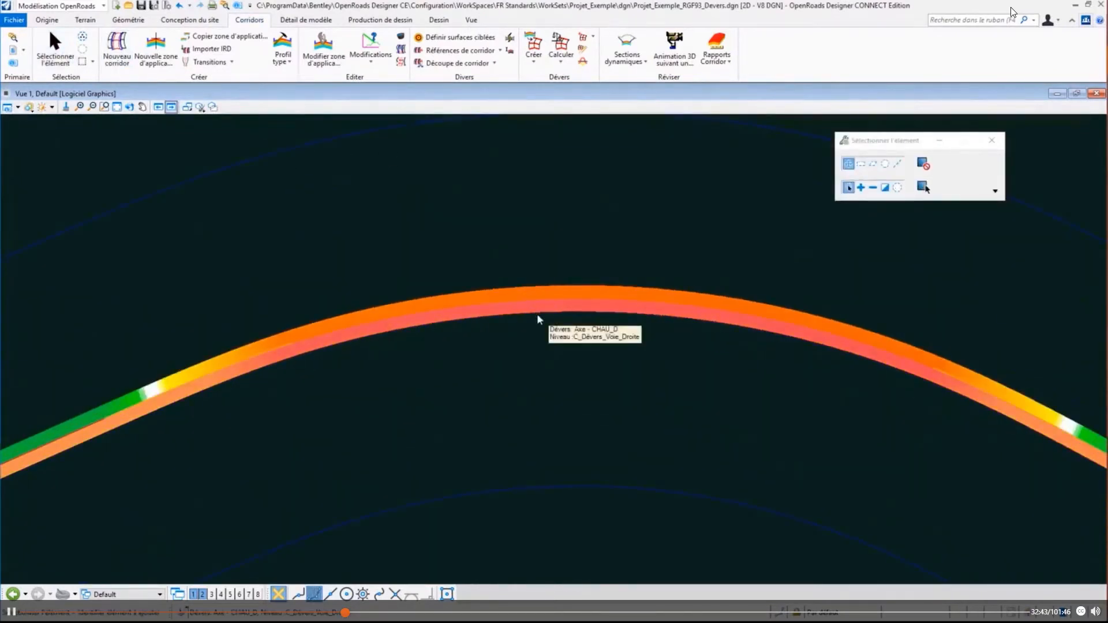
scroll(154, 426, "up", 2)
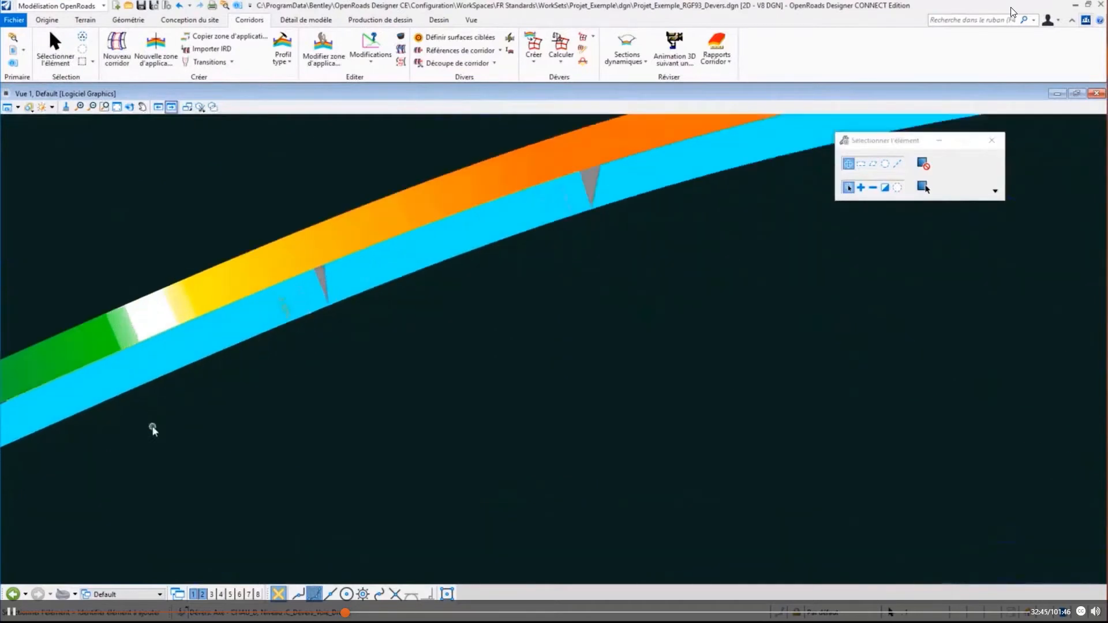
middle_click_drag(302, 381, 421, 415)
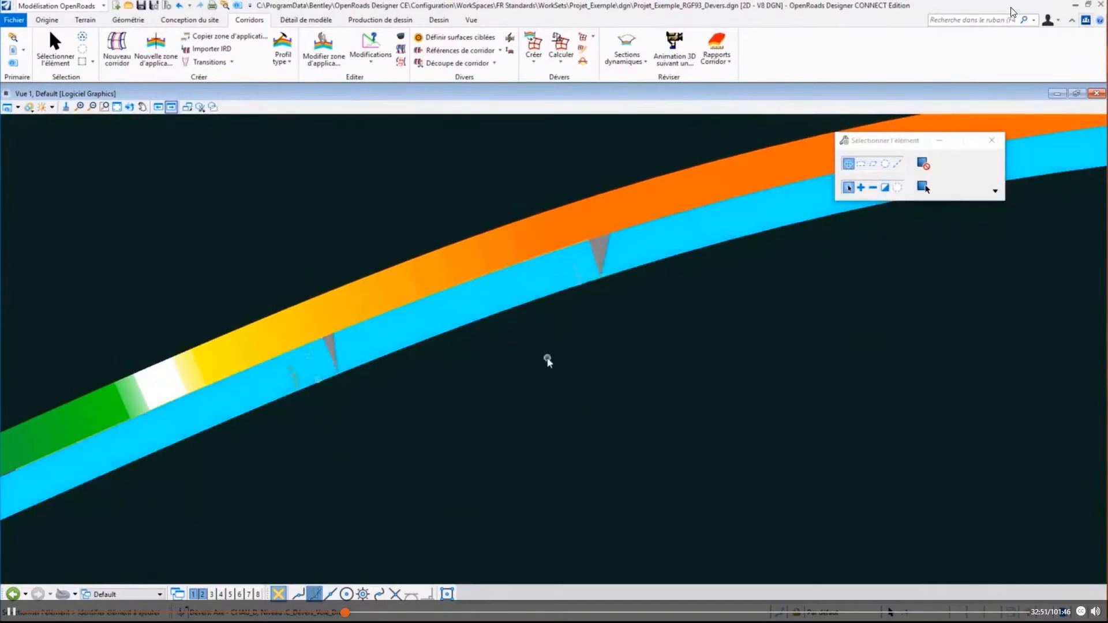
- Generate a superelevation report for the section with the FR_U4_SuperelevationDesign.xsl style sheet and enlarge the report window
left_click(583, 60)
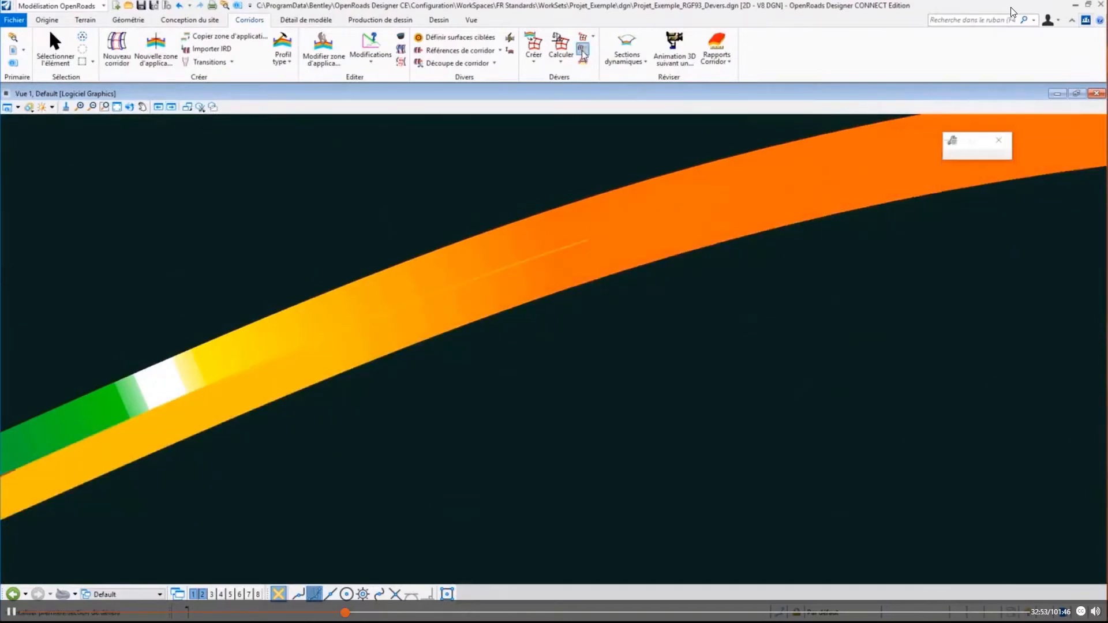
scroll(446, 216, "down", 3)
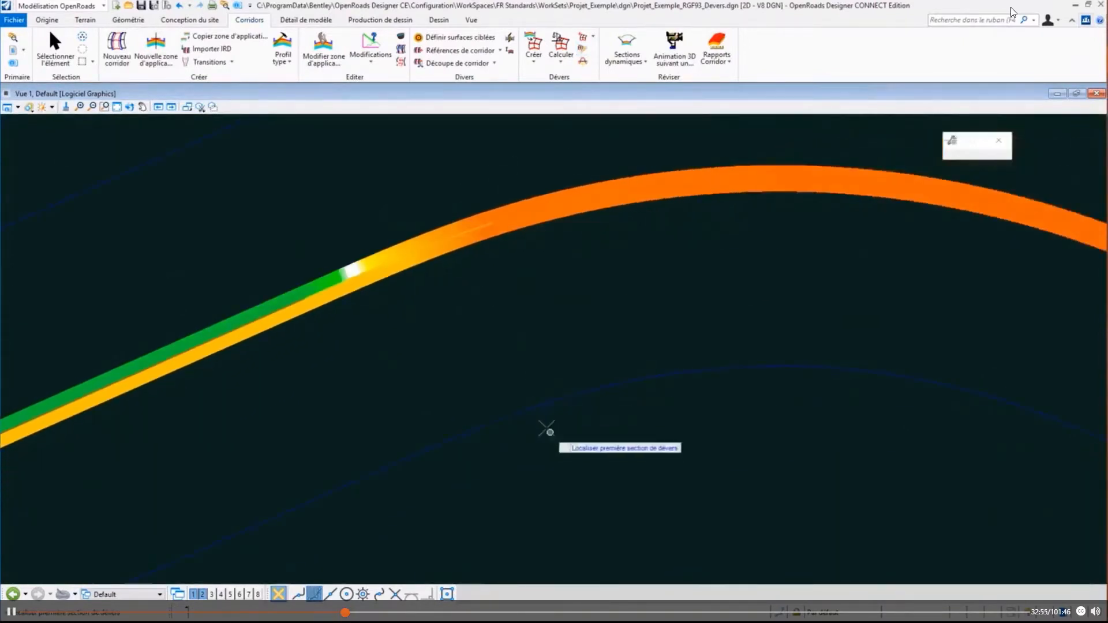
left_click(528, 405)
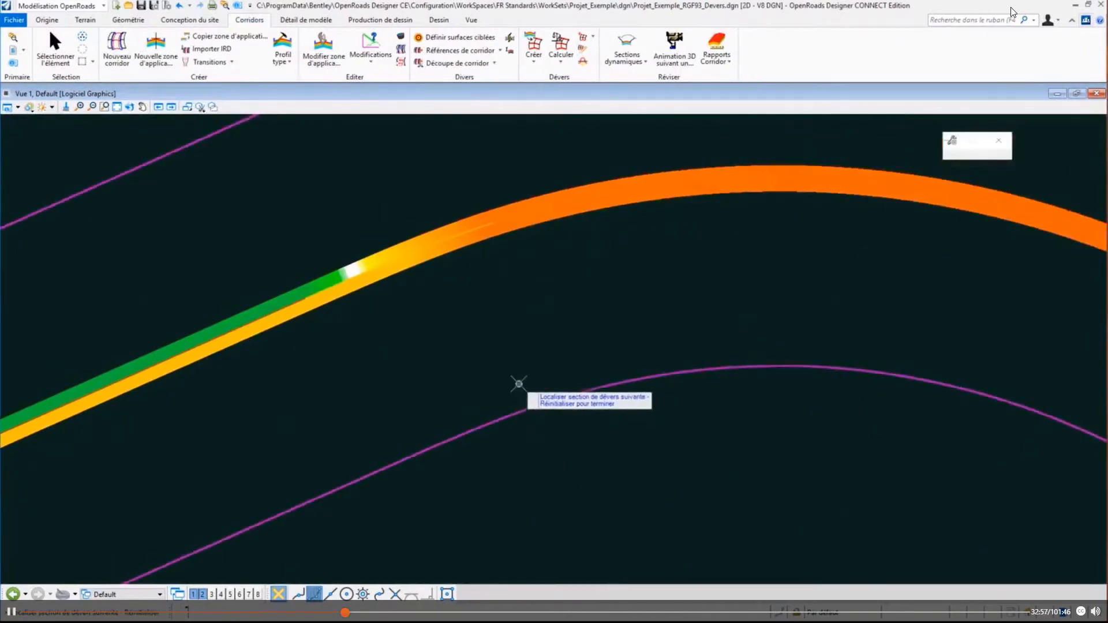
right_click(518, 384)
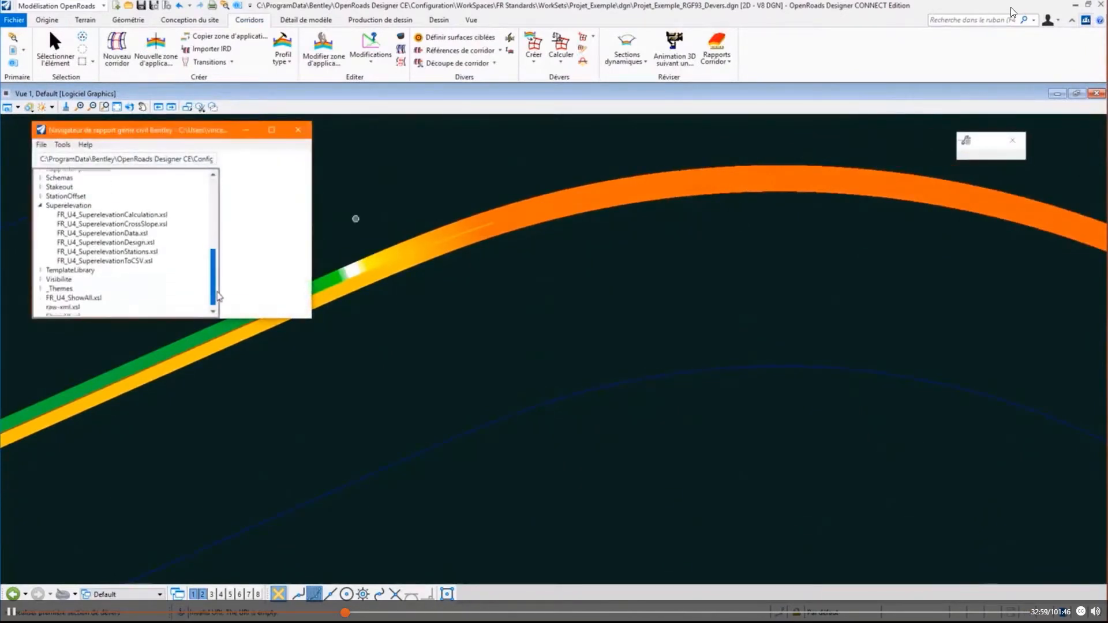
left_click(98, 238)
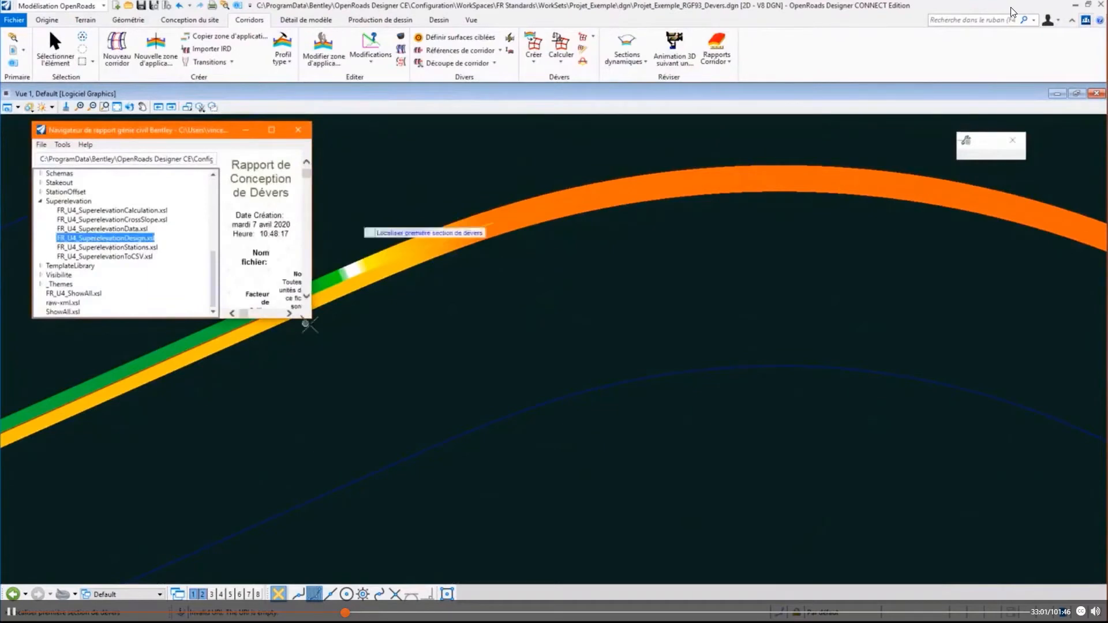
left_click_drag(307, 321, 1002, 569)
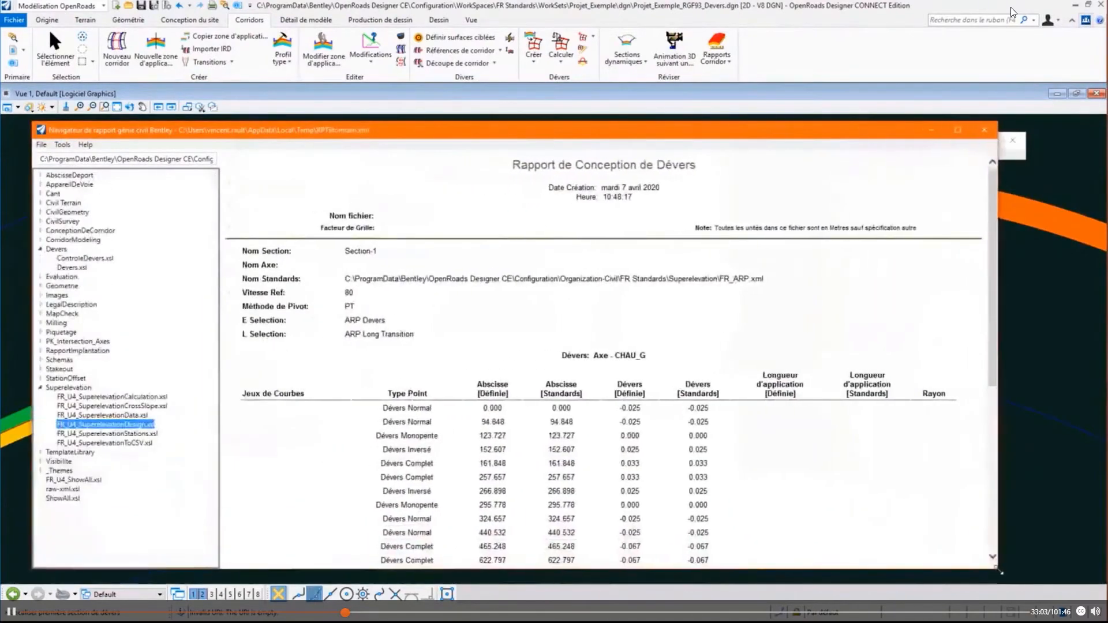
- Review the stations and cross slopes of lanes CHAU_G and CHAU_D in the design report, then close it and end the command
scroll(554, 415, "down", 4)
scroll(507, 372, "up", 2)
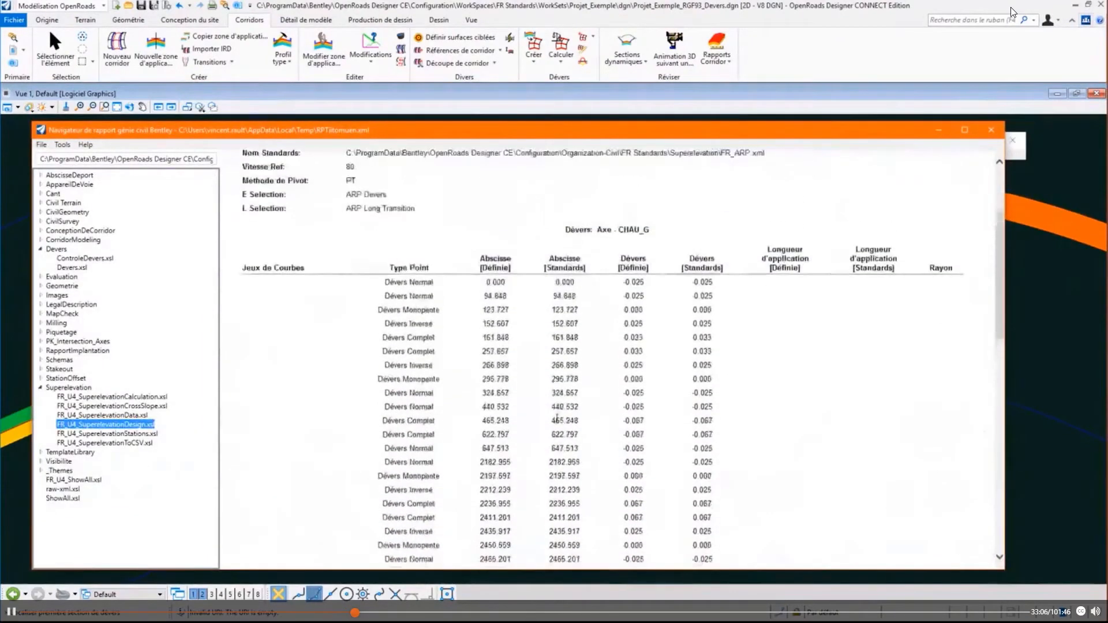
left_click_drag(649, 229, 565, 230)
scroll(629, 283, "down", 10)
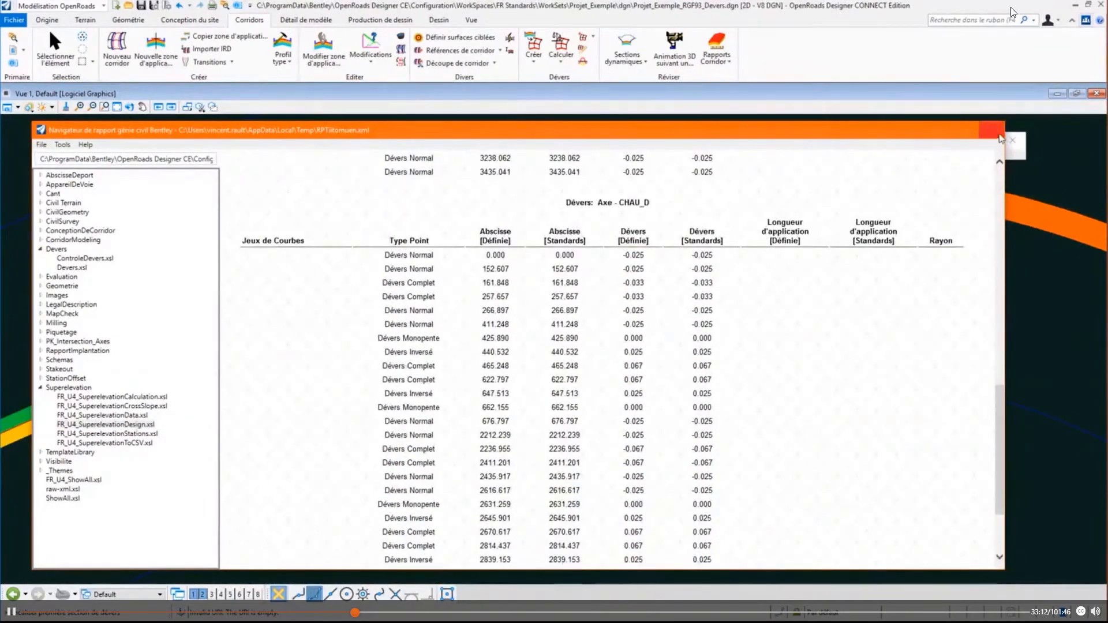
left_click(990, 130)
left_click(55, 51)
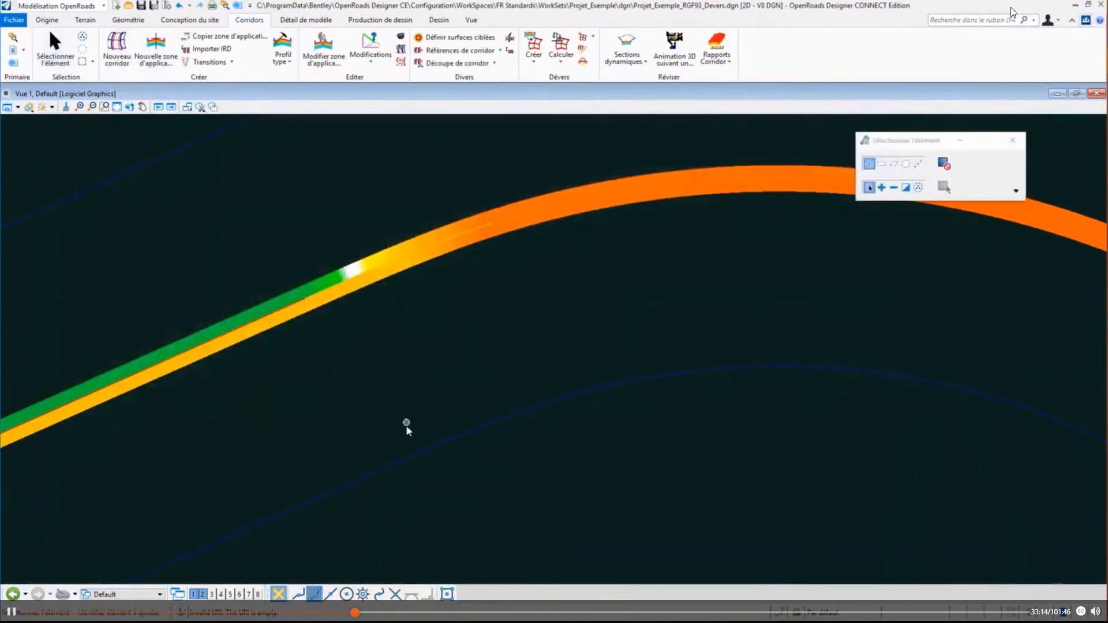
- Select the superelevation section and open its superelevation model in view 3
left_click(416, 461)
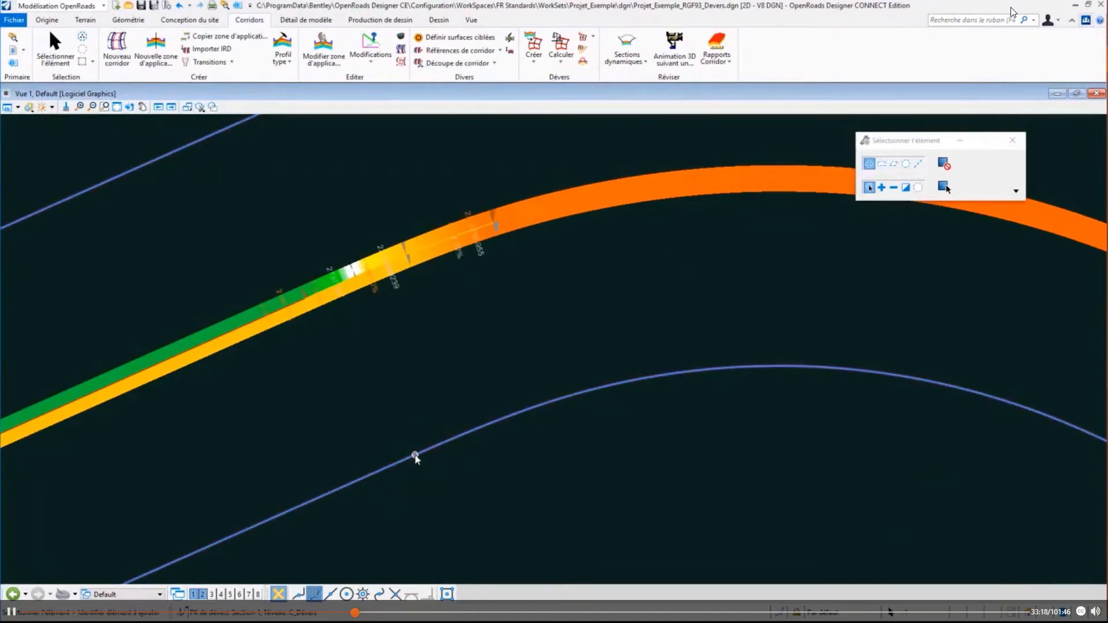
mouse_move(418, 454)
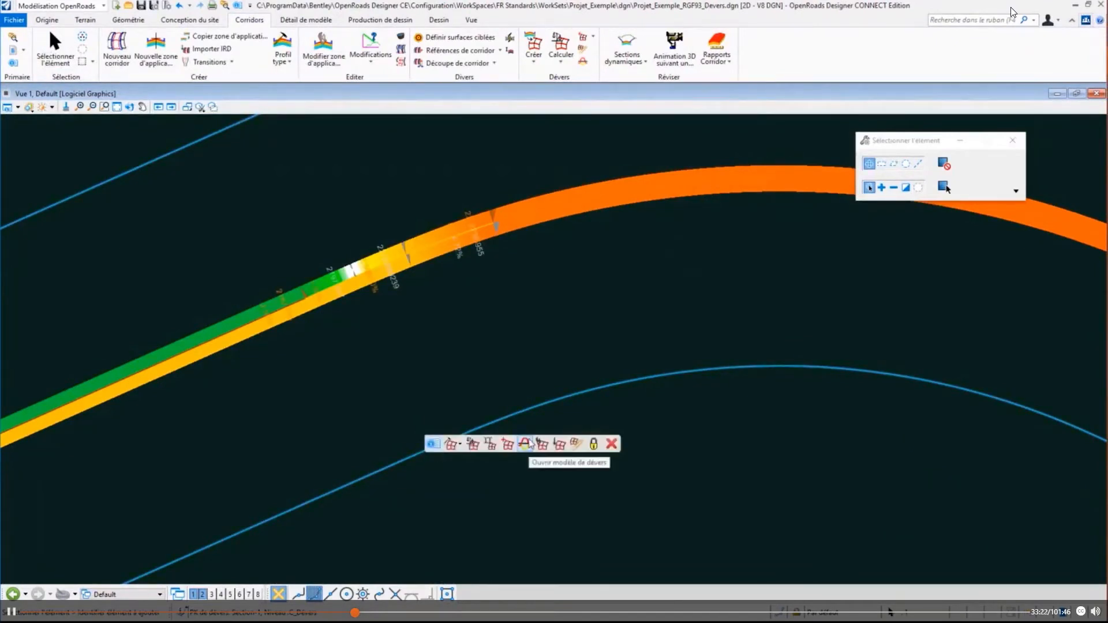
left_click(526, 444)
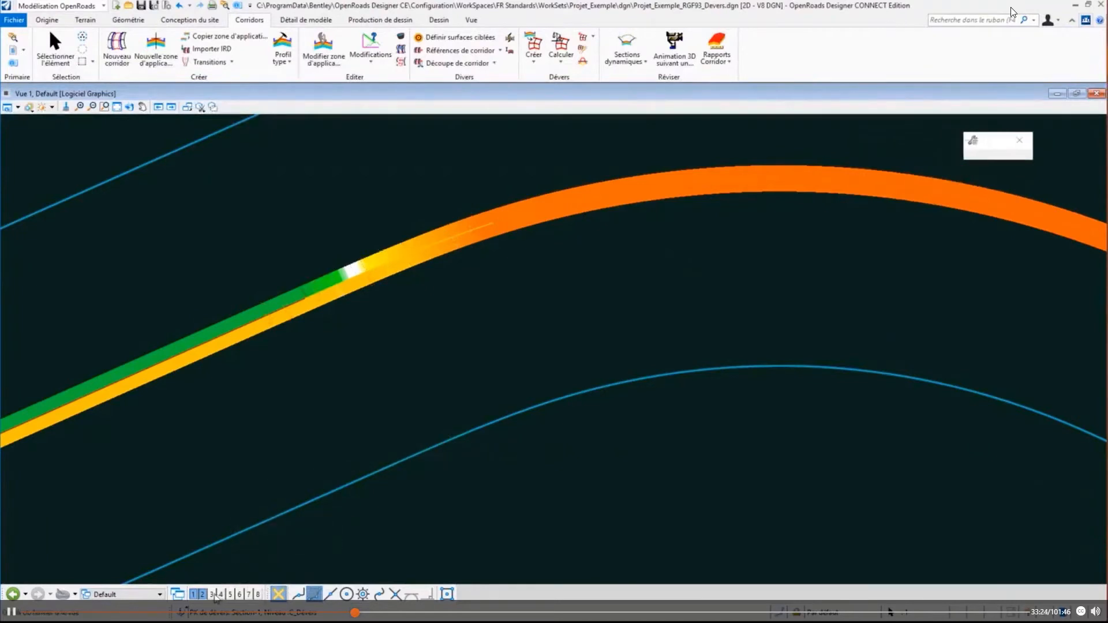
left_click(212, 594)
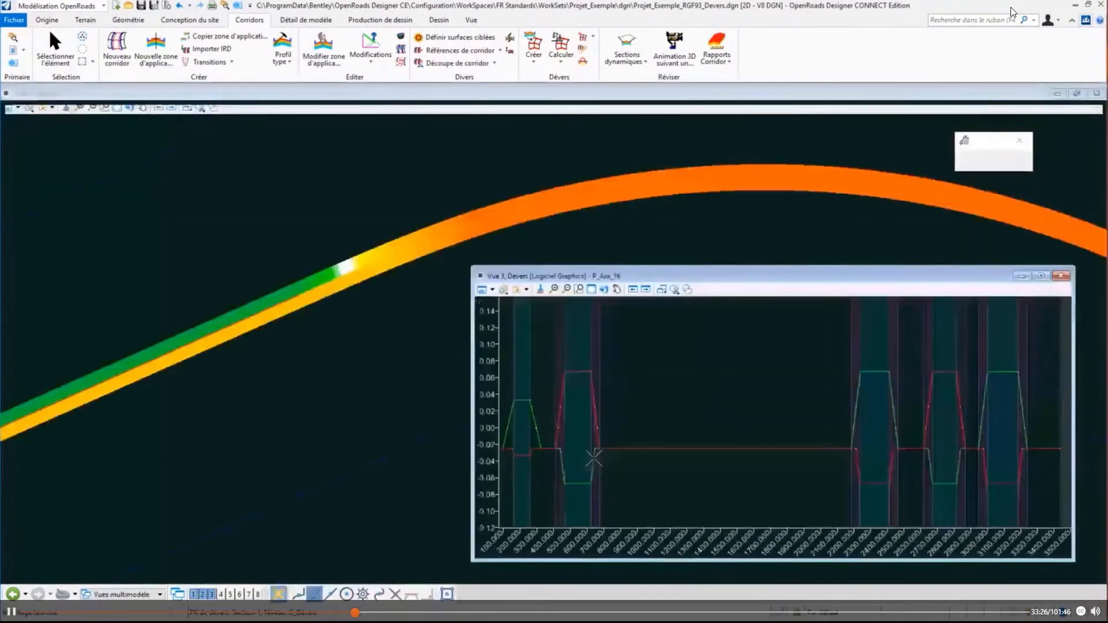
- Examine the lane cross-slope diagram, selecting the CHAU_G lane to read its transition points around the first curve, then close the diagram view
scroll(778, 463, "up", 1)
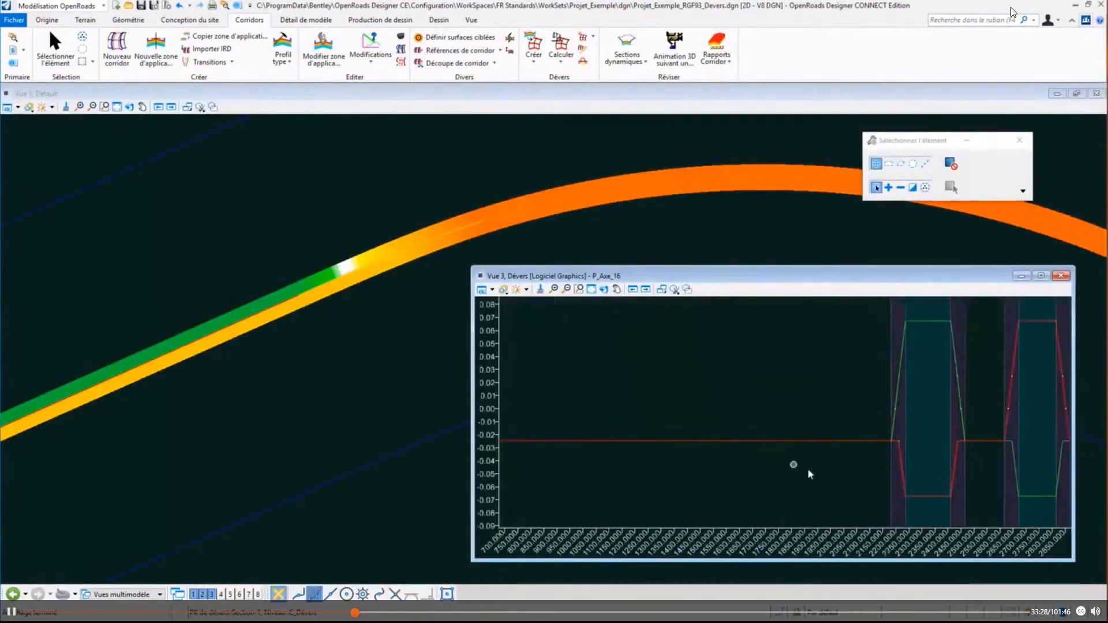
scroll(807, 469, "down", 3)
scroll(554, 453, "up", 3)
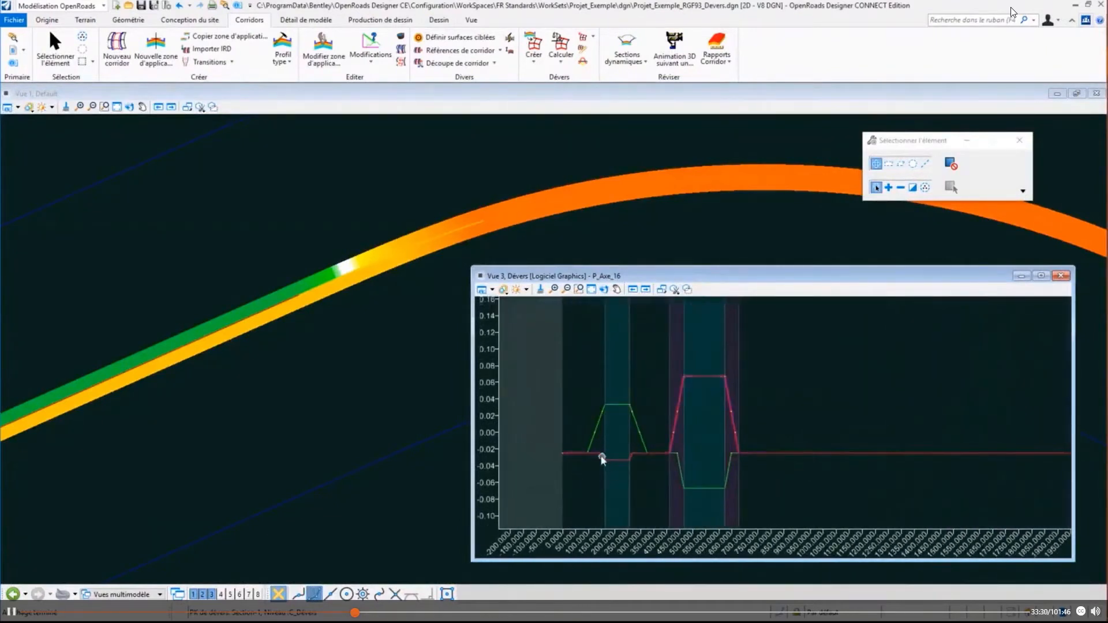
scroll(606, 459, "up", 3)
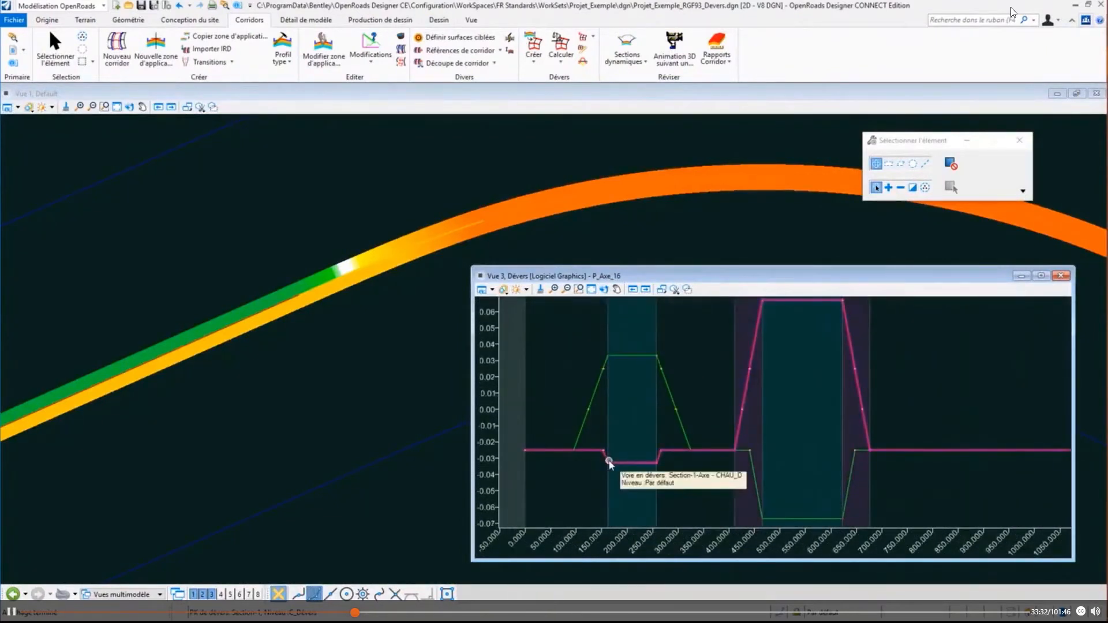
left_click(585, 411)
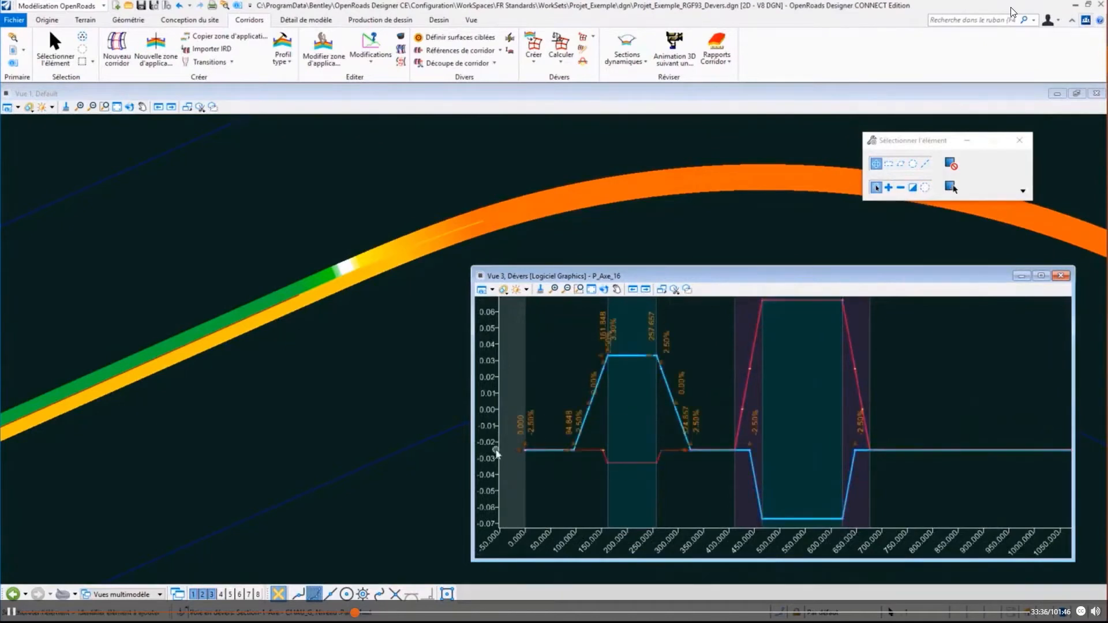
scroll(502, 450, "up", 3)
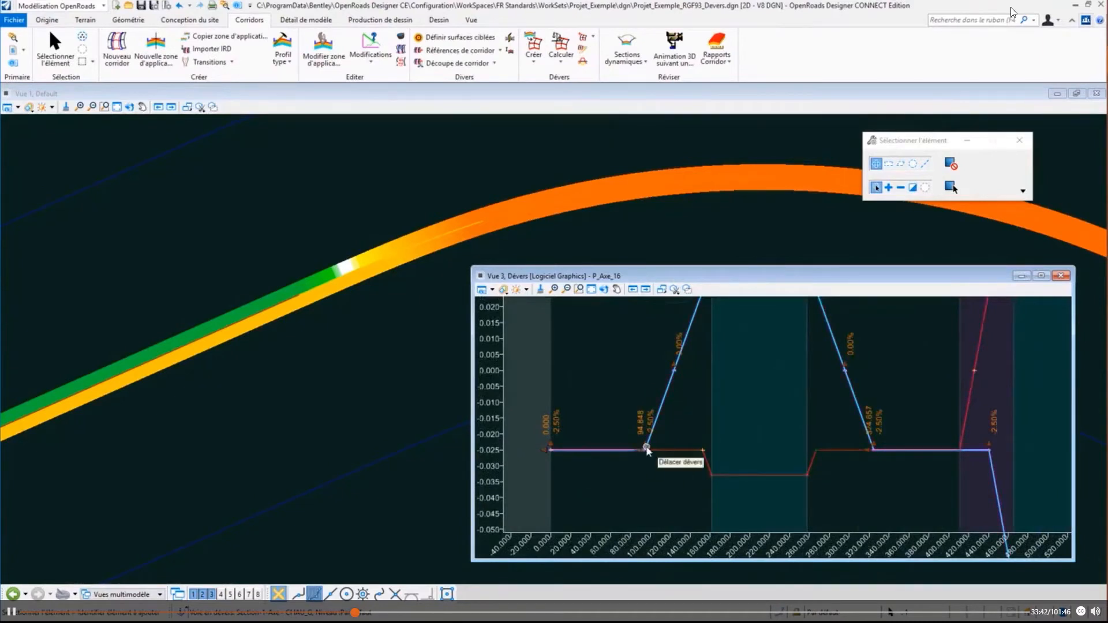
scroll(623, 496, "down", 1)
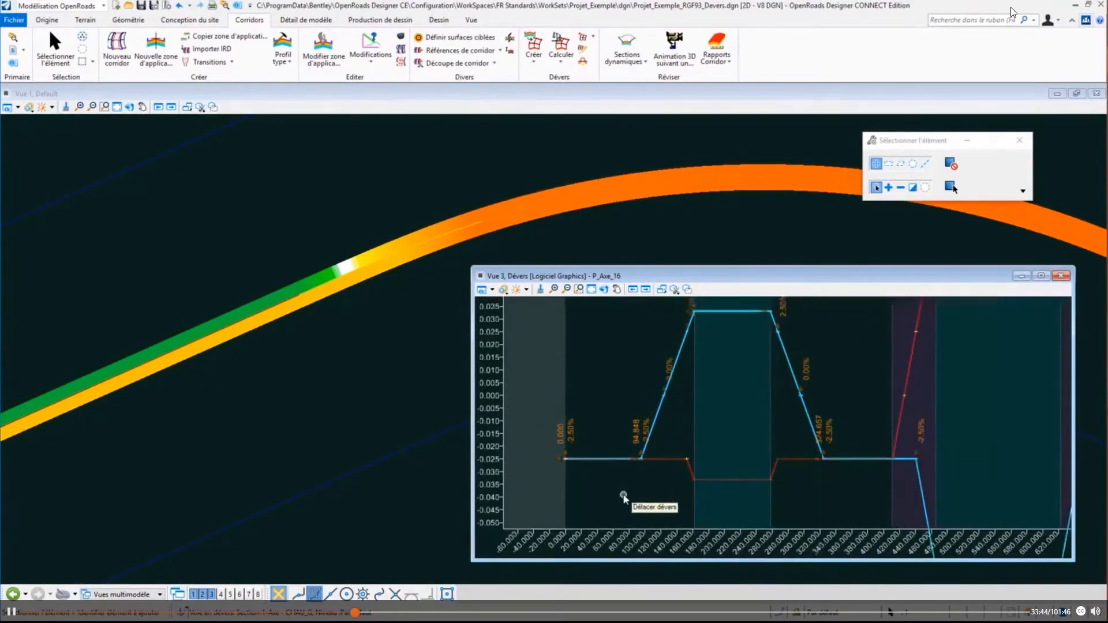
middle_click_drag(705, 346, 675, 407)
left_click(675, 406)
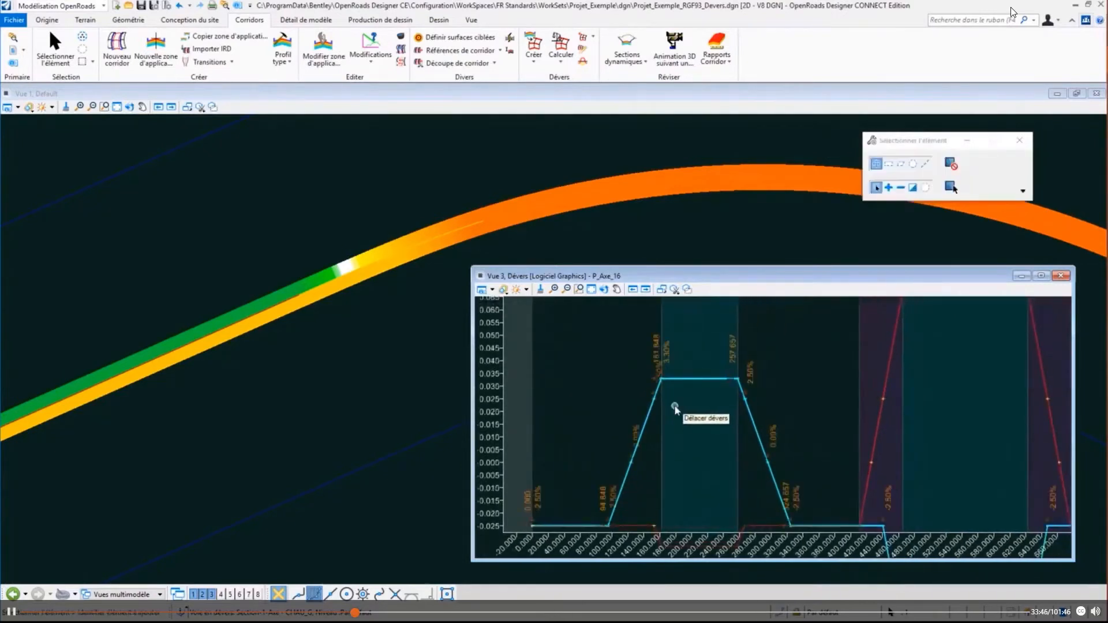
left_click(1060, 276)
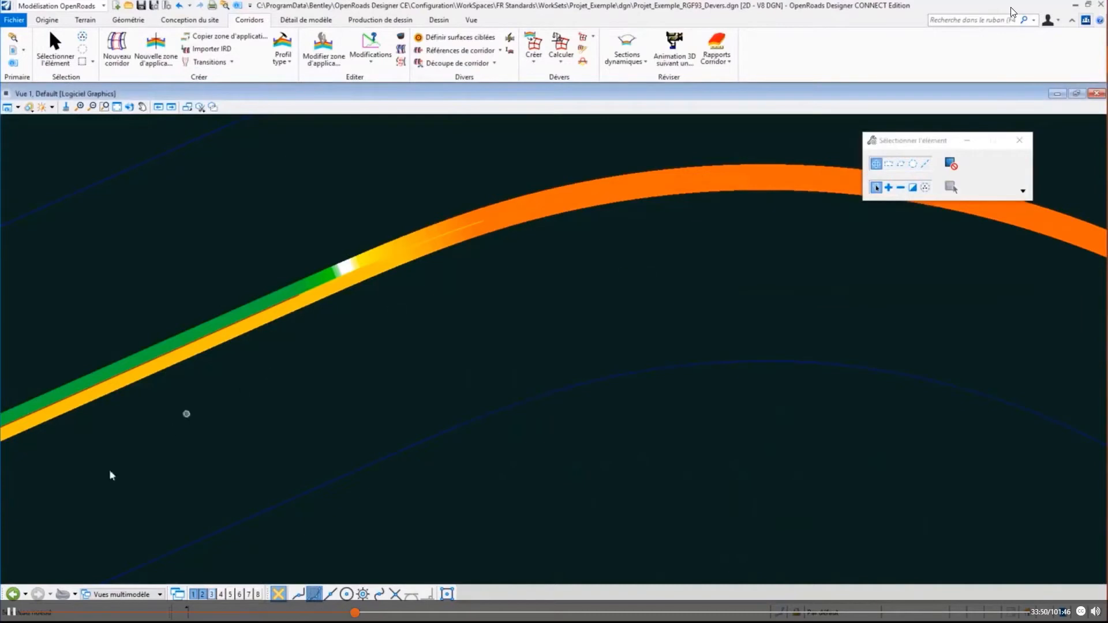
- Return to Projet_Exemple_RGF93_Ciblage_Découpe.dgn and turn off all levels of its referenced files
left_click(13, 595)
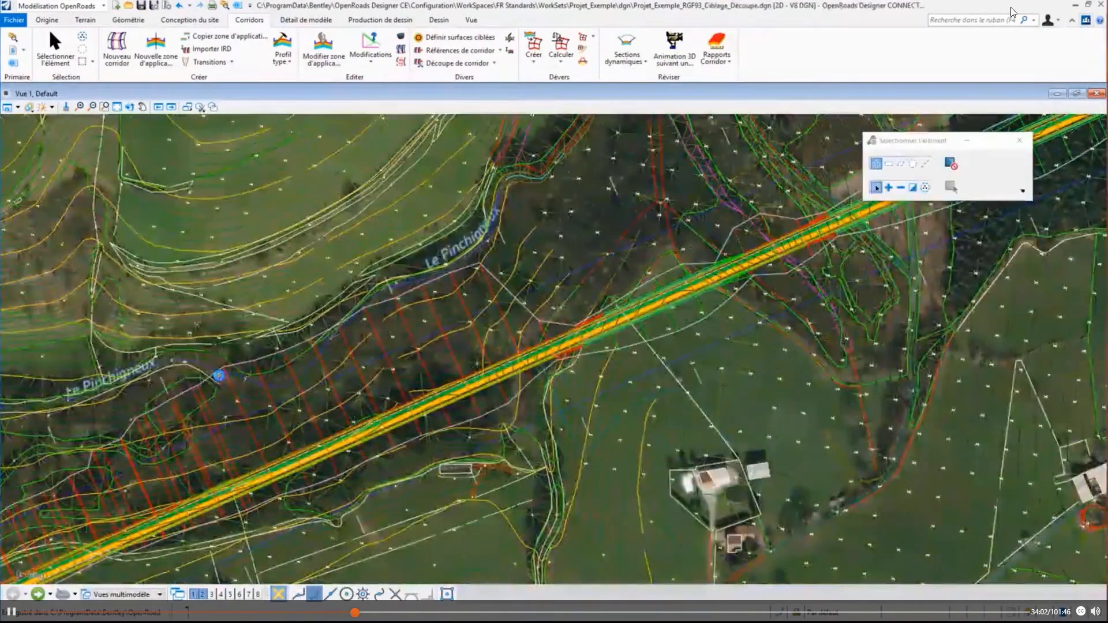
key("ctrl+e")
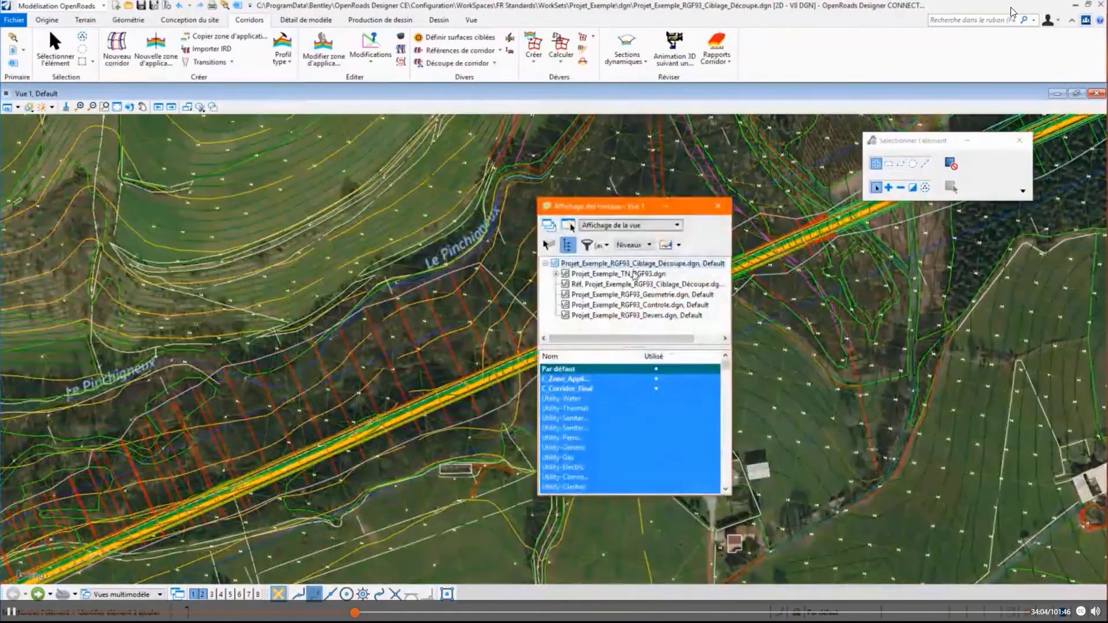
left_click(634, 274)
right_click(629, 393)
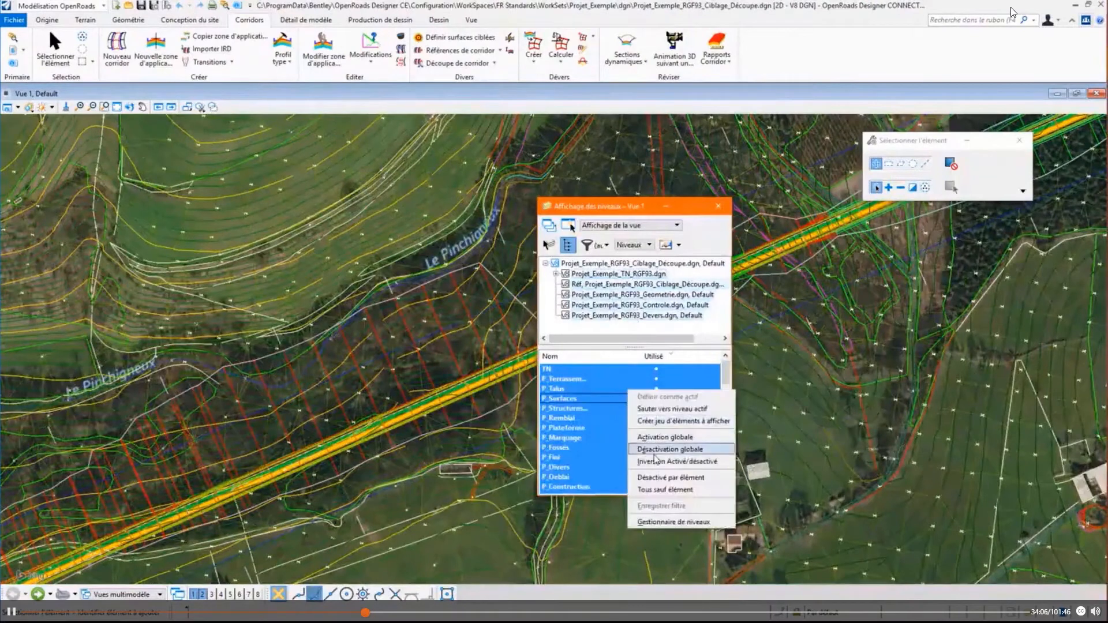
left_click(652, 449)
- Turn on all levels of the Projet_Exemple_RGF93_Devers.dgn reference and close the level display
left_click(635, 315)
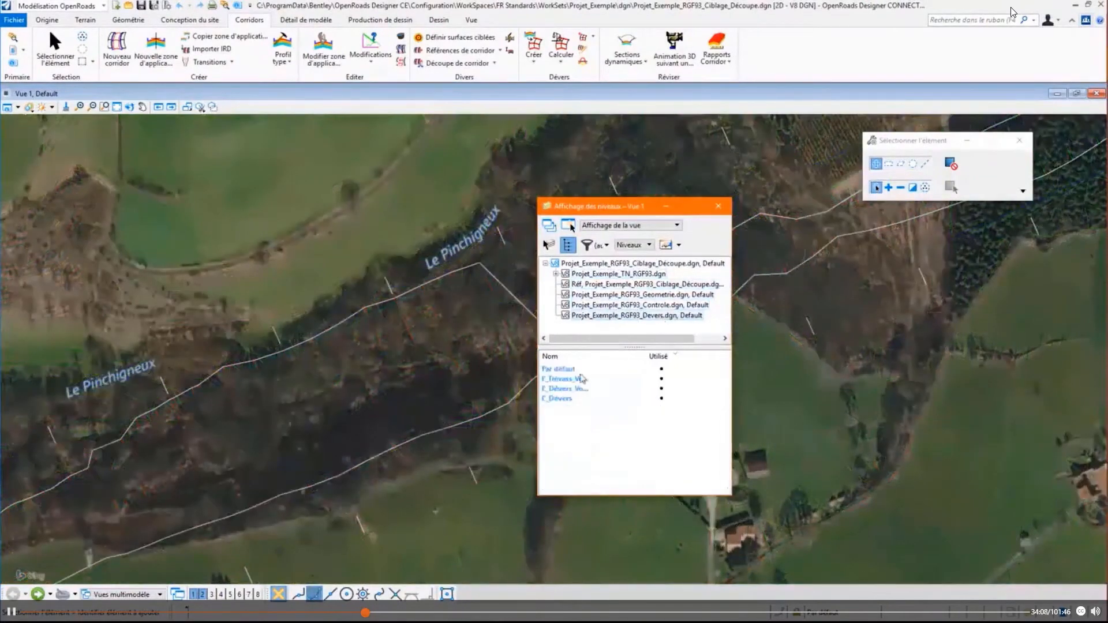
left_click_drag(577, 371, 587, 416)
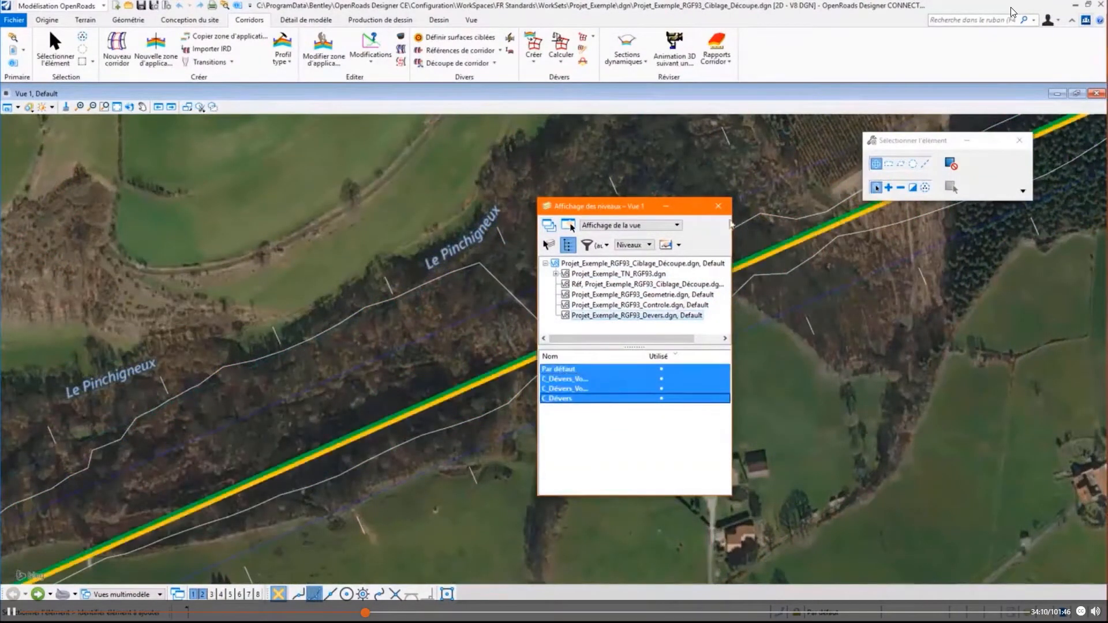
left_click(718, 206)
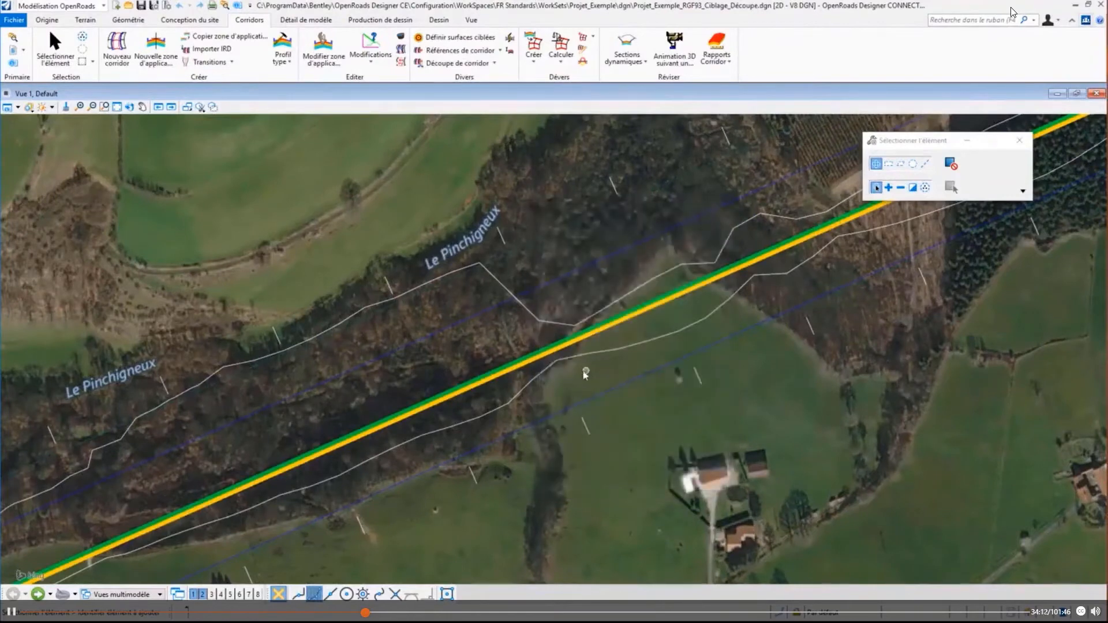
- Assign the superelevation section to the corridor, with CHAU_G and CHAU_D pivoting about Axe from station 0.000 to 3435.041, priority 1
scroll(561, 373, "up", 3)
middle_click_drag(586, 341, 70, 499)
middle_click_drag(786, 325, 218, 524)
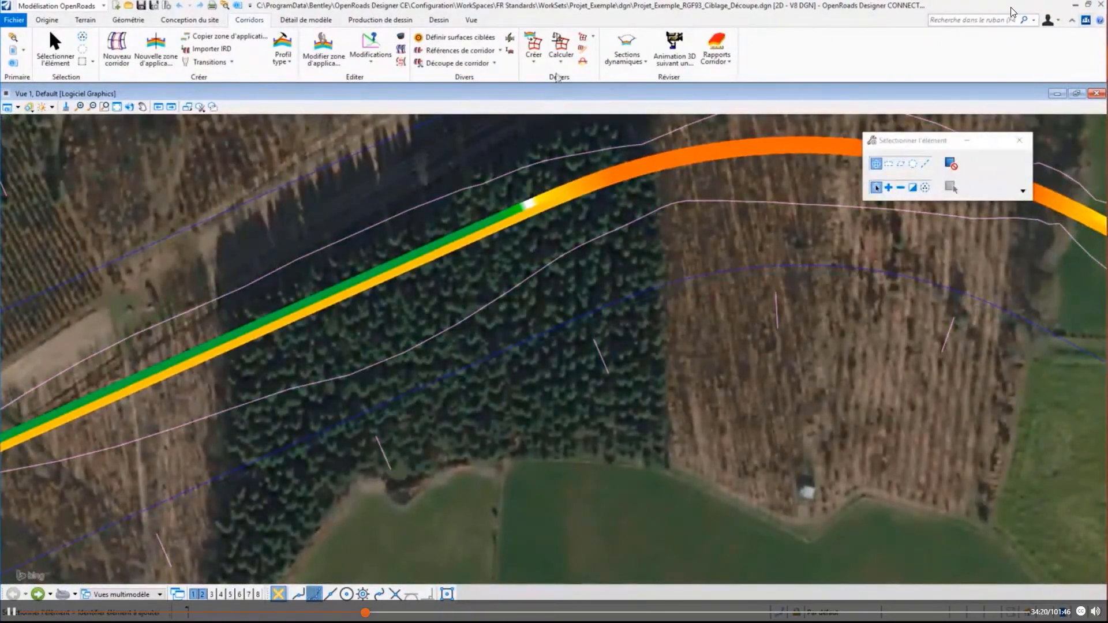
left_click(560, 54)
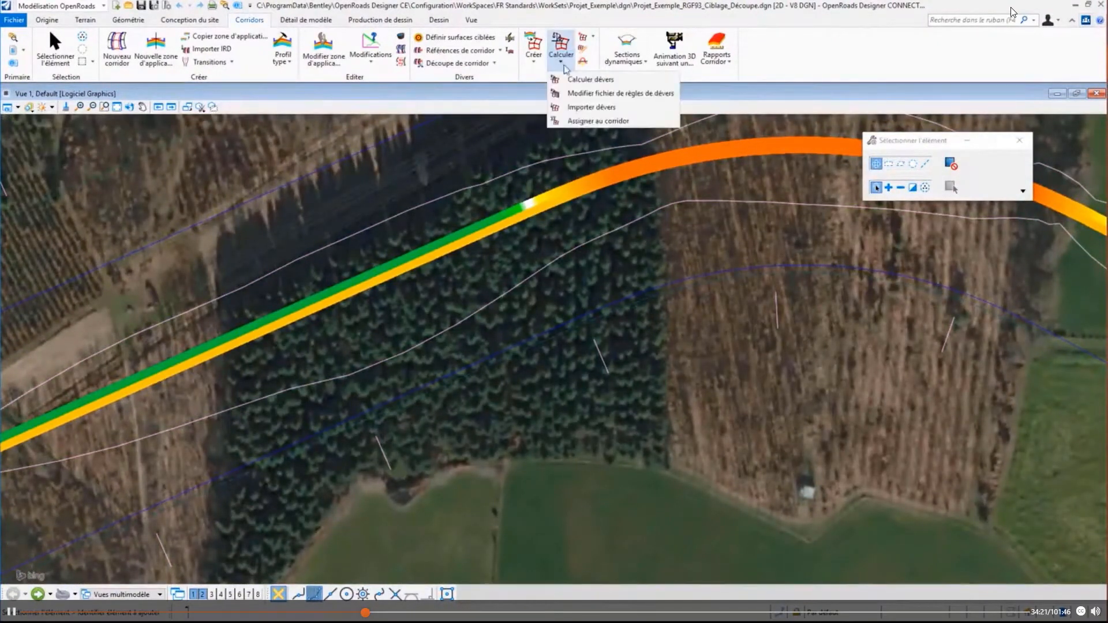
left_click(584, 121)
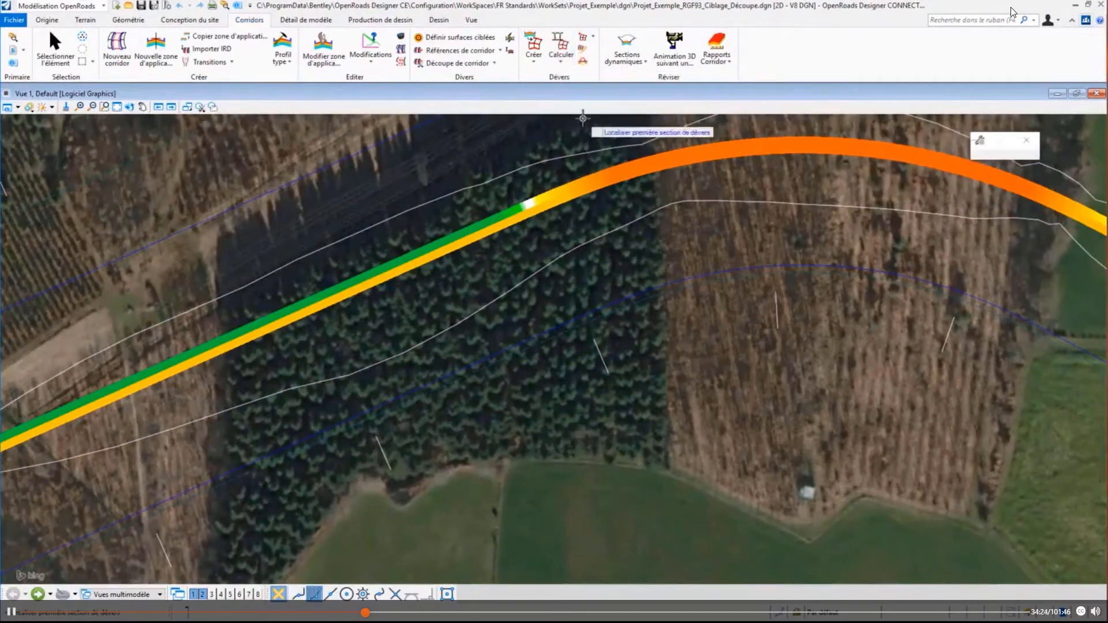
left_click(600, 304)
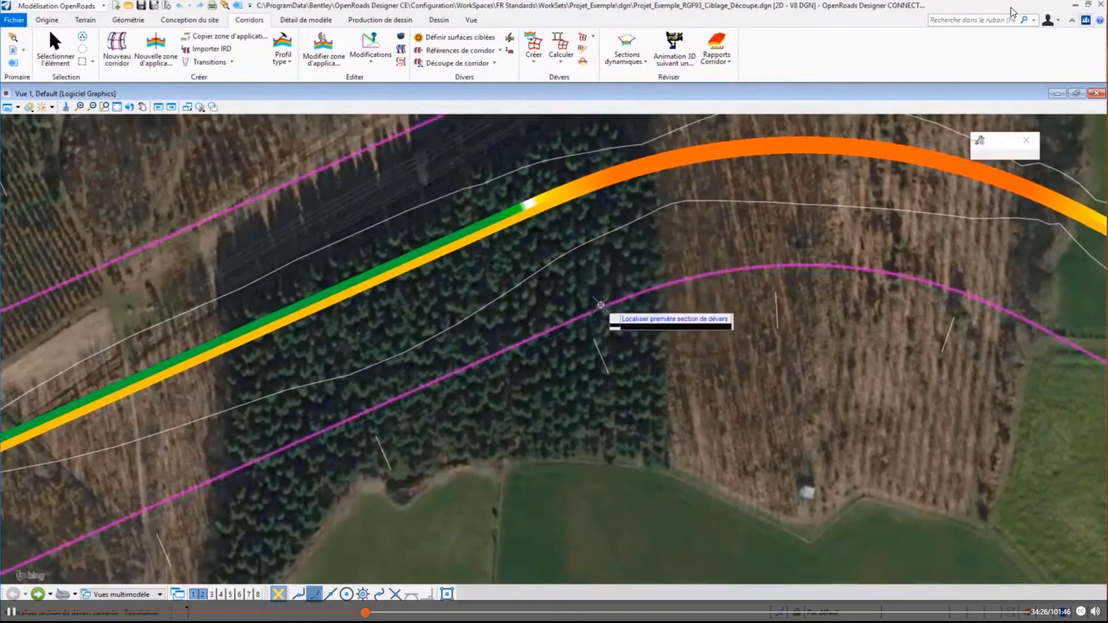
right_click(587, 283)
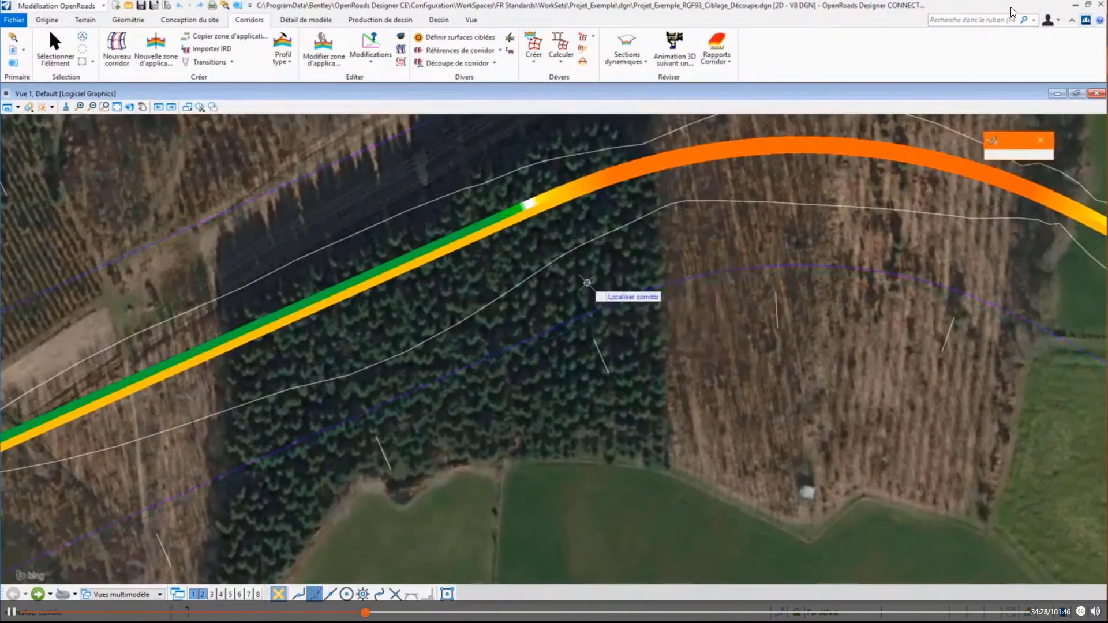
left_click(592, 344)
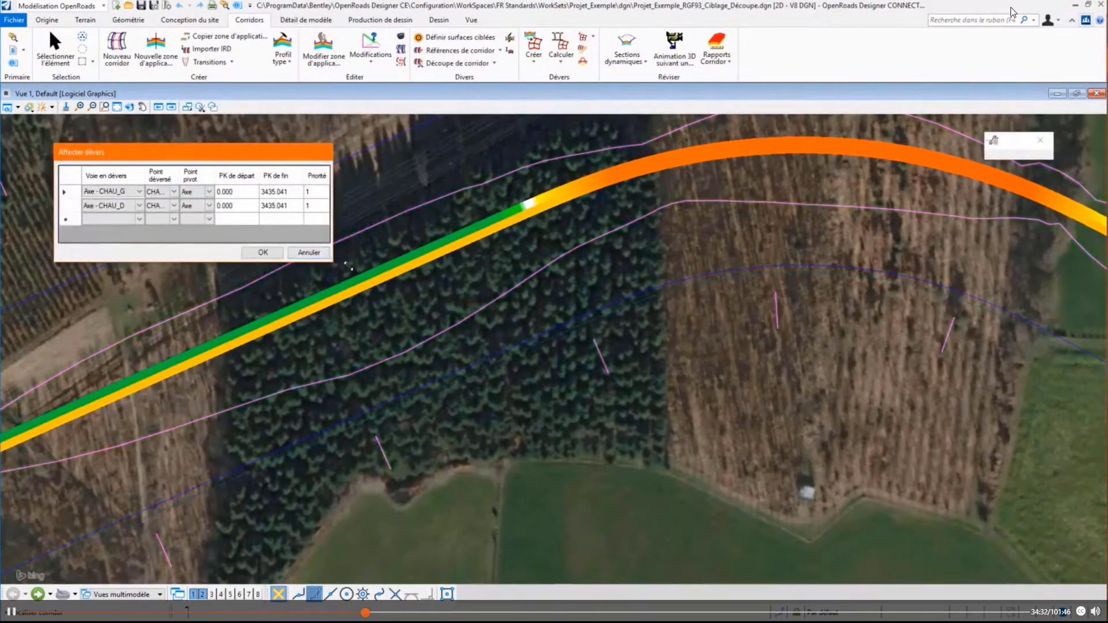
left_click_drag(348, 266, 786, 265)
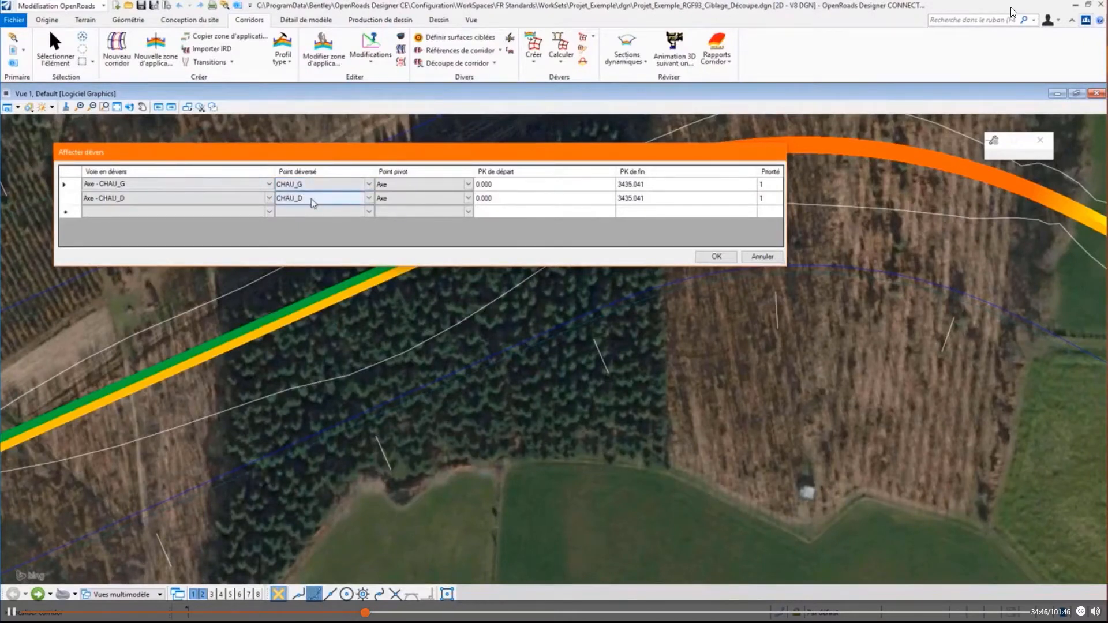
left_click(716, 259)
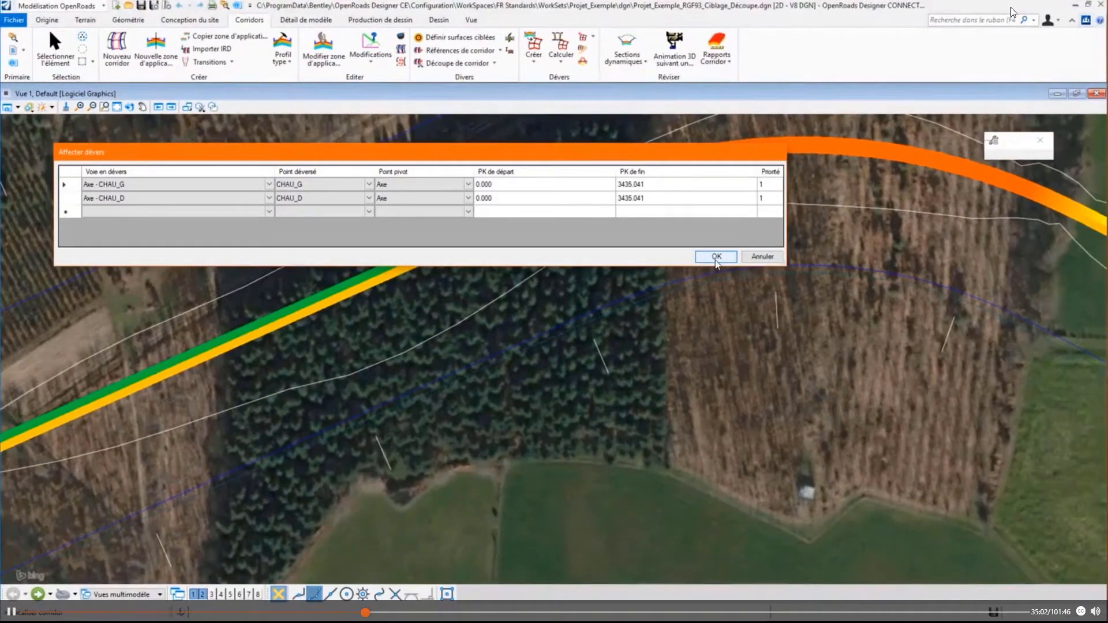
left_click(716, 256)
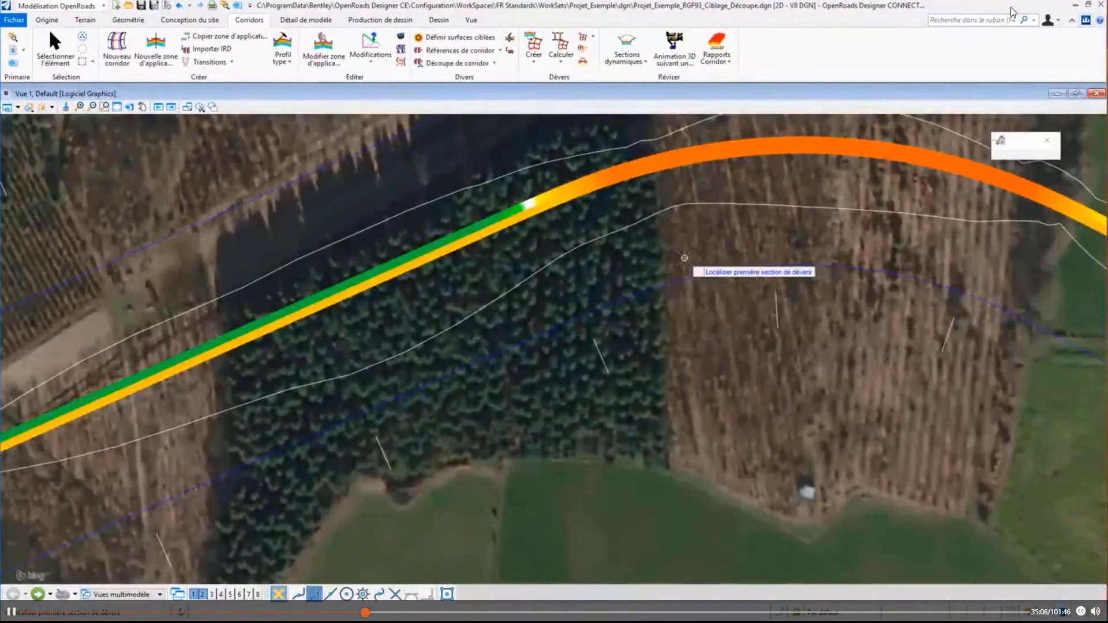
key("Escape")
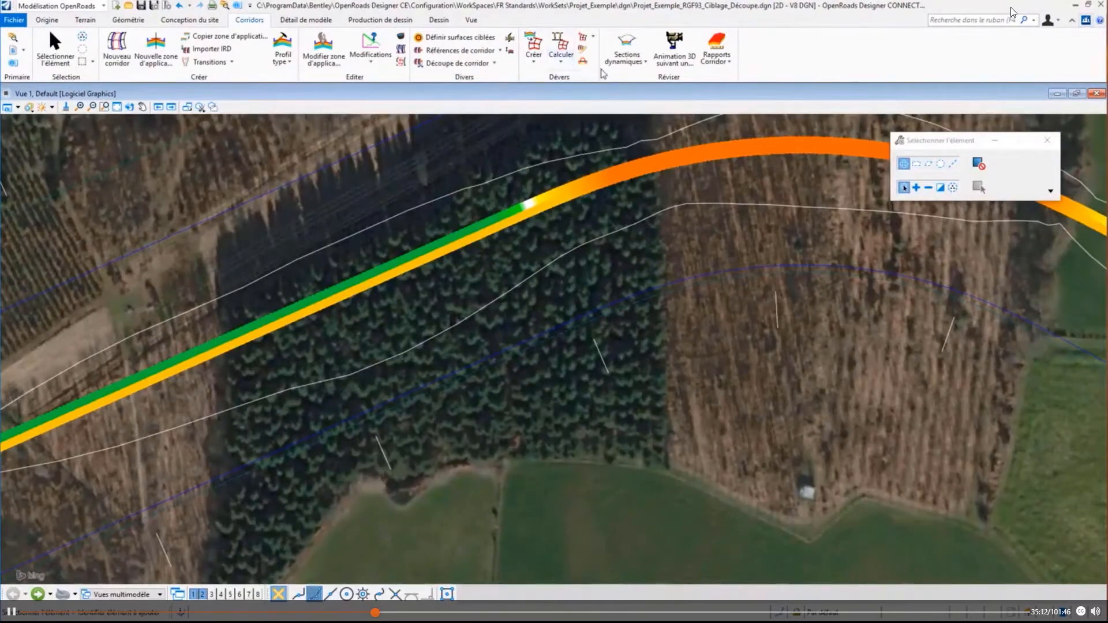
- Open the VP corridor's dynamic cross-section in view 4 and close view 3
left_click(627, 55)
left_click(620, 77)
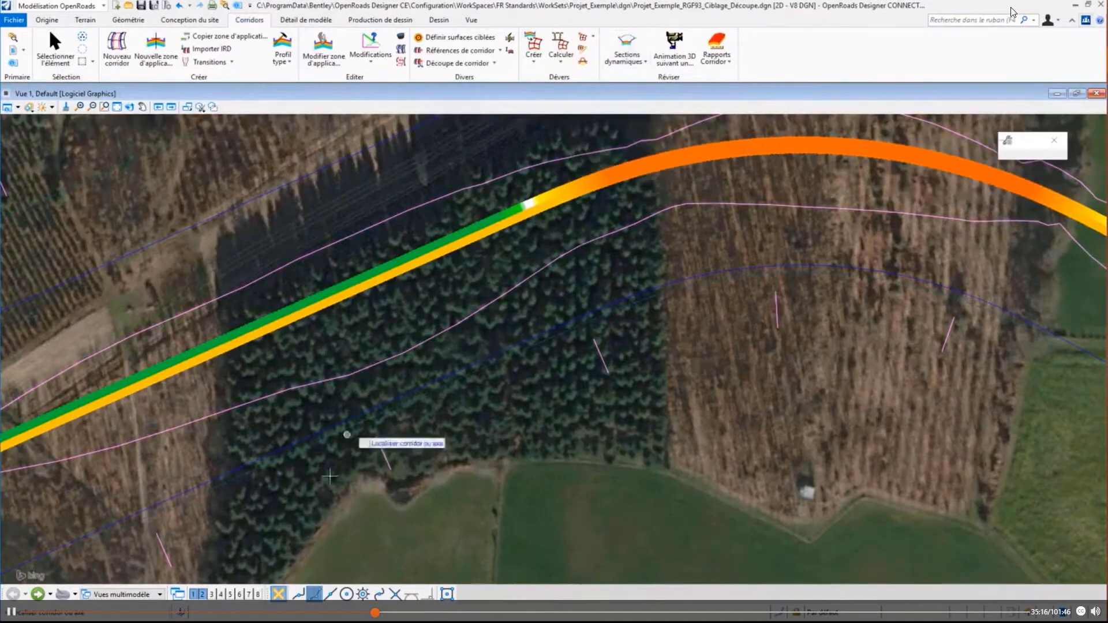
left_click(220, 594)
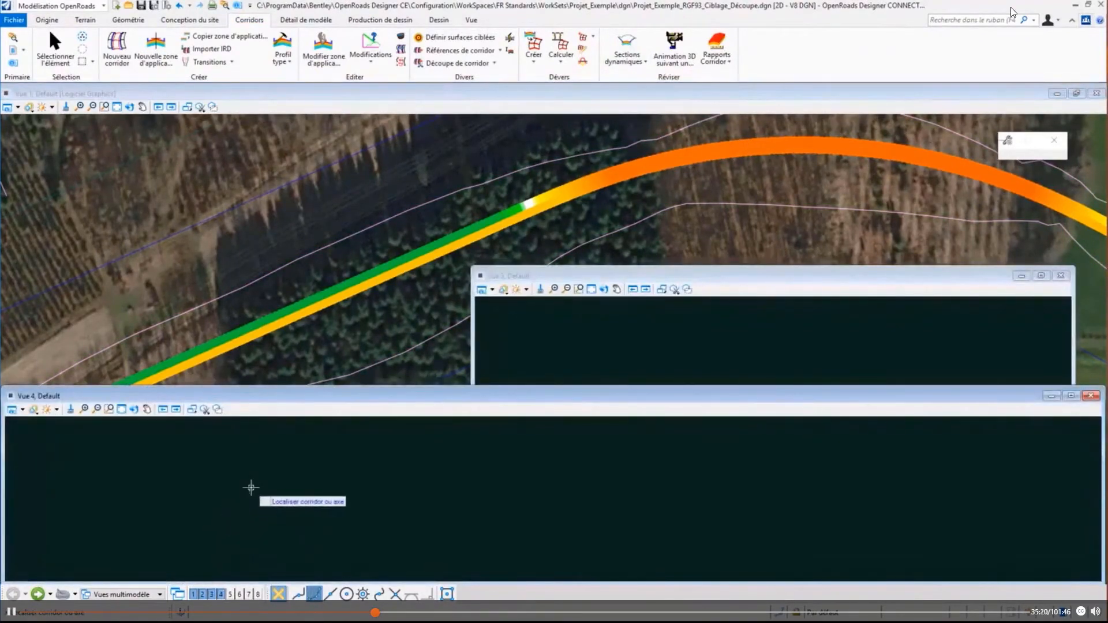
left_click(402, 199)
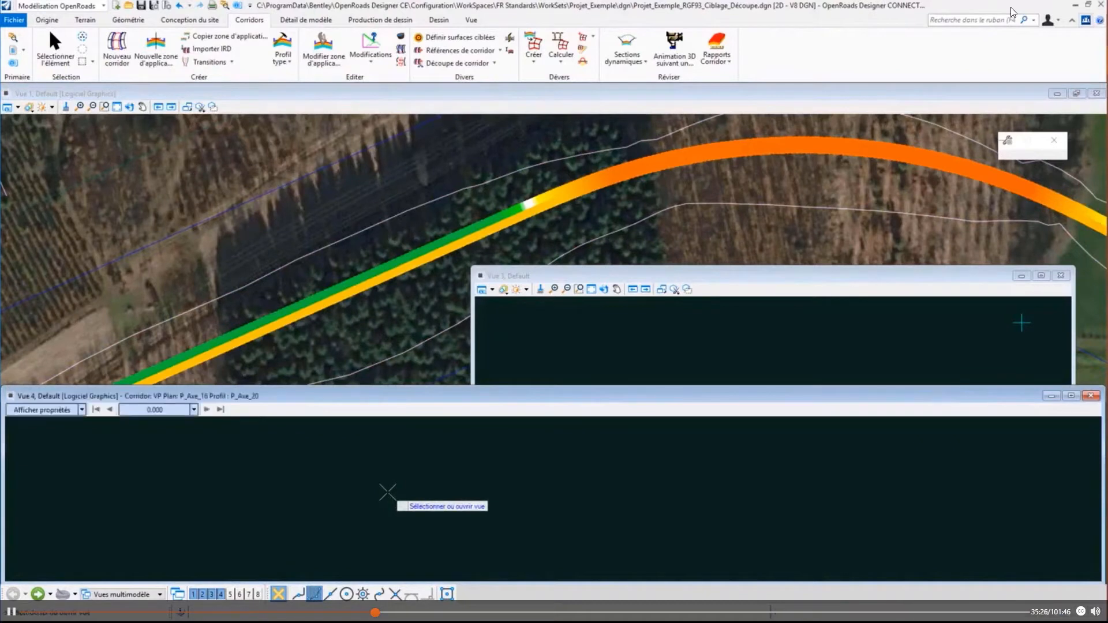
left_click(387, 493)
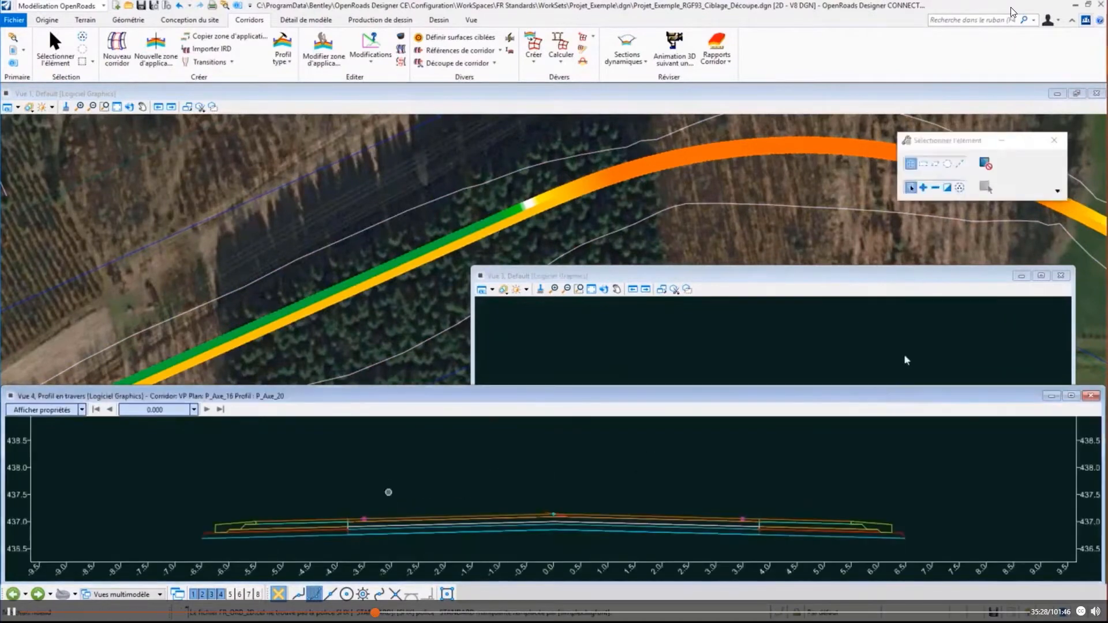
left_click(1062, 275)
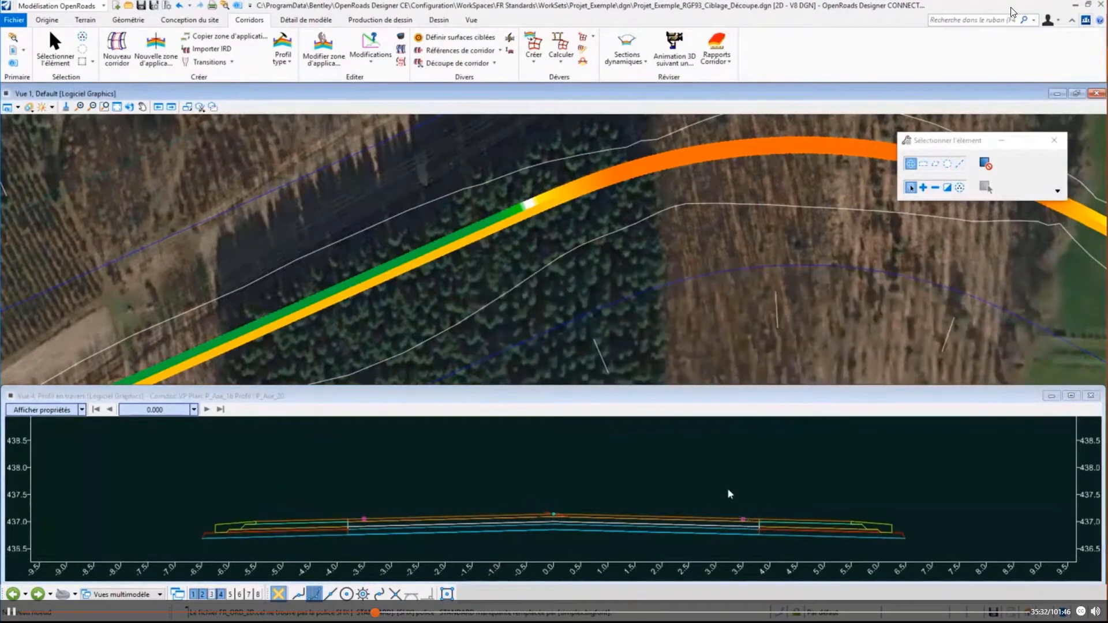
scroll(728, 491, "down", 2)
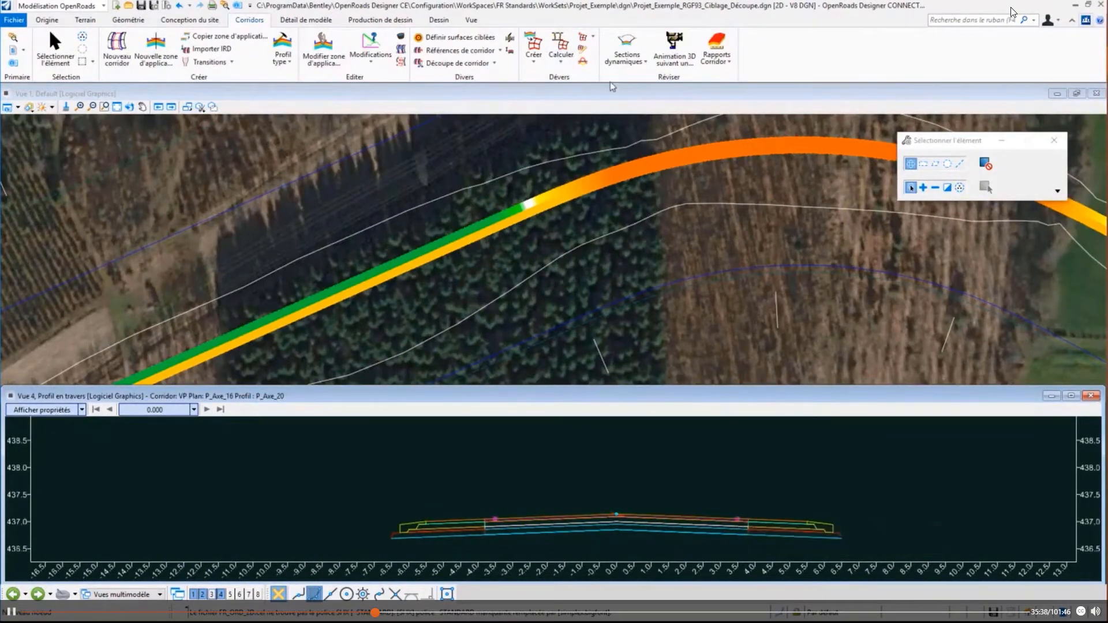
left_click(1074, 92)
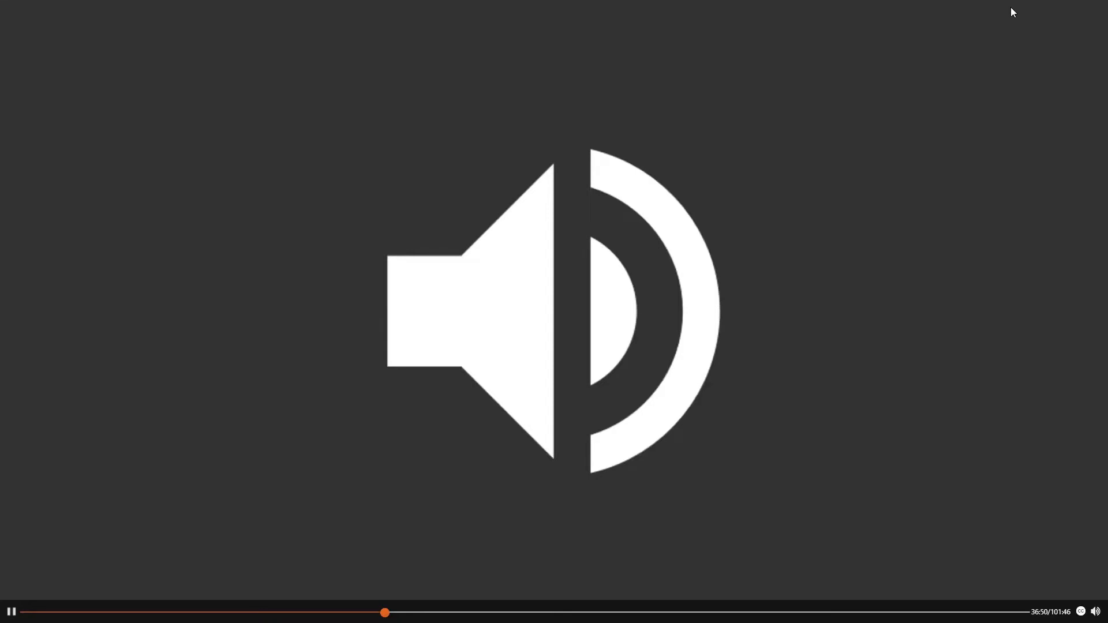
key("Escape")
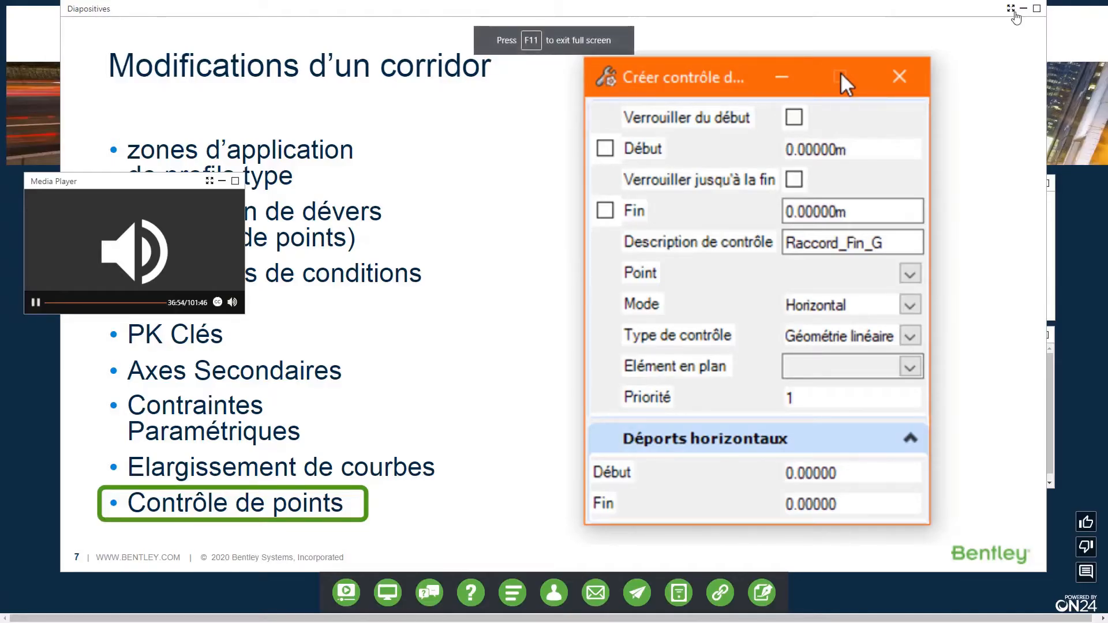
left_click(1012, 9)
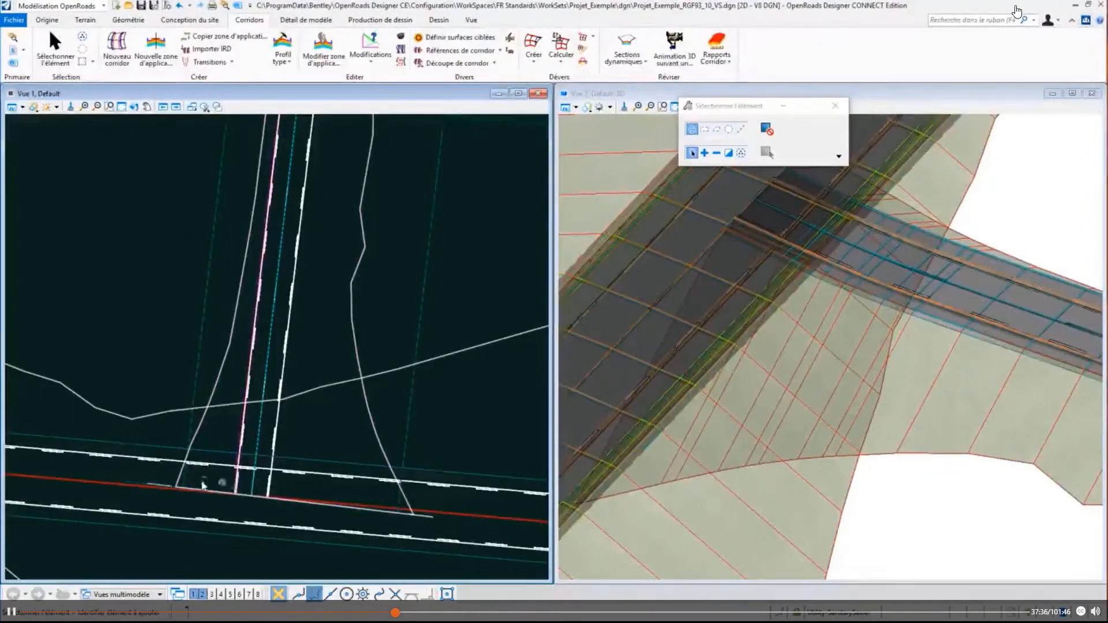
- Define Corridor - VP followed by the E_Triangl… terrain model as target surfaces of the side-road corridor and apply them
scroll(202, 485, "up", 1)
scroll(249, 481, "up", 1)
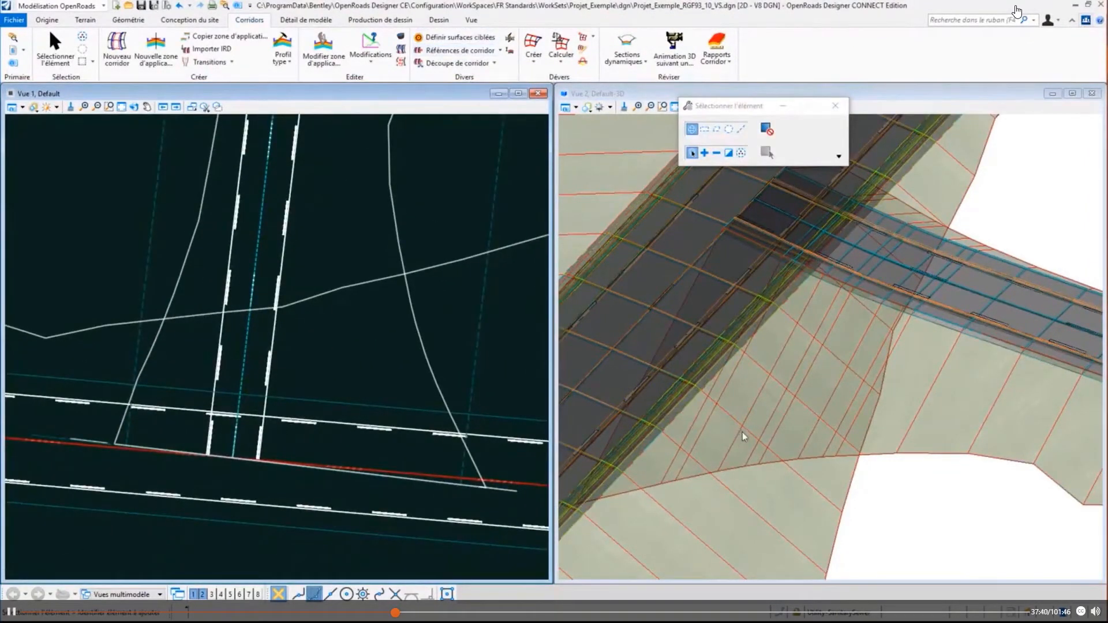
middle_click_drag(757, 478, 840, 323, "shift")
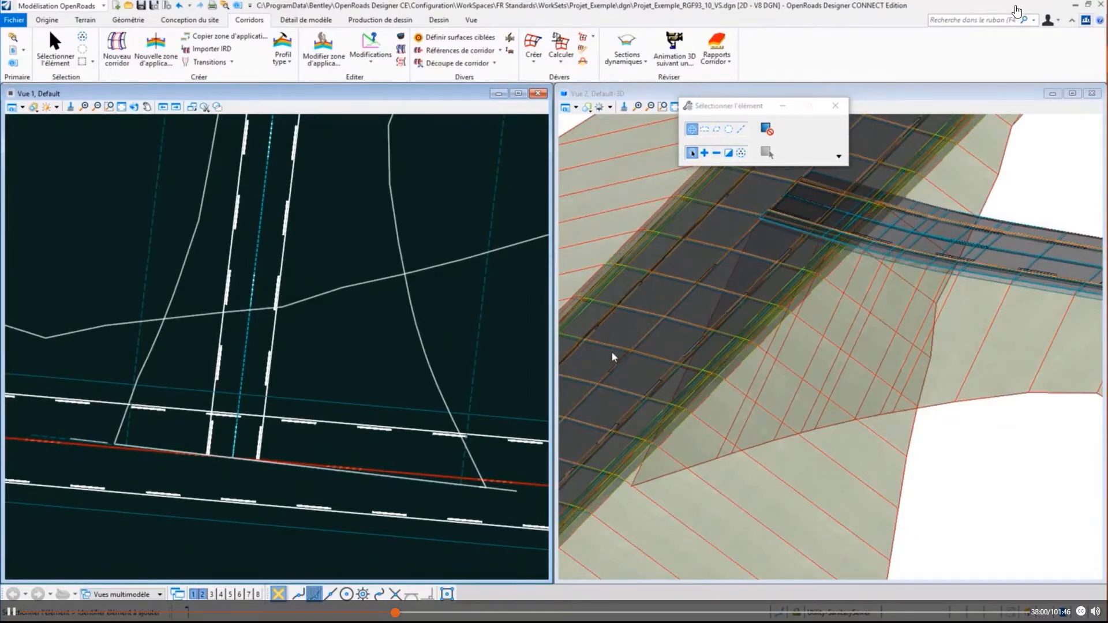
left_click(452, 39)
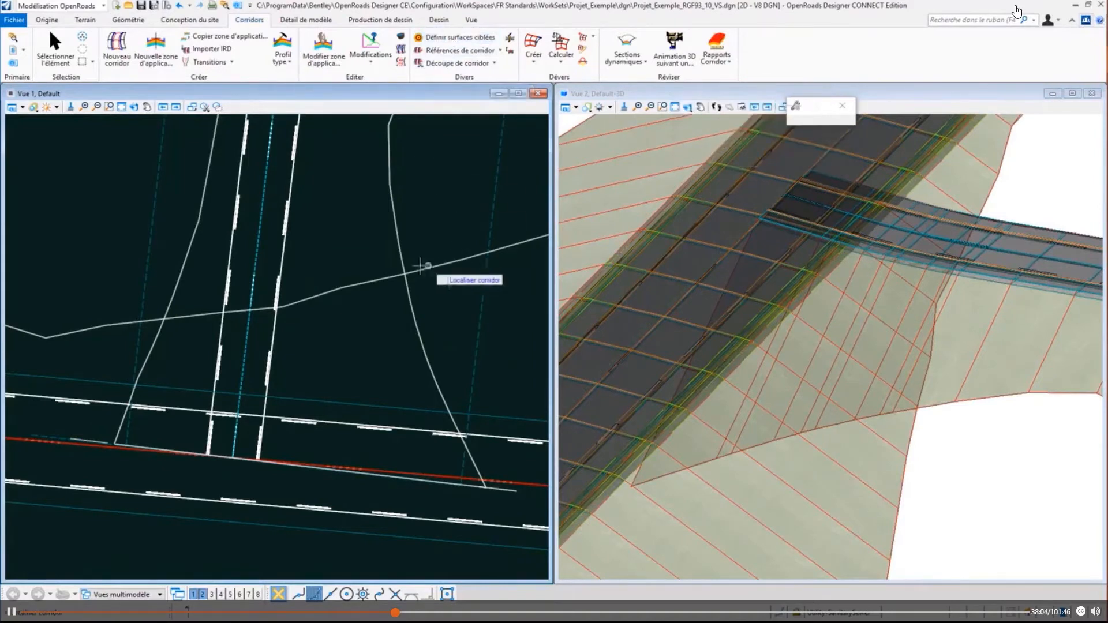
left_click(397, 250)
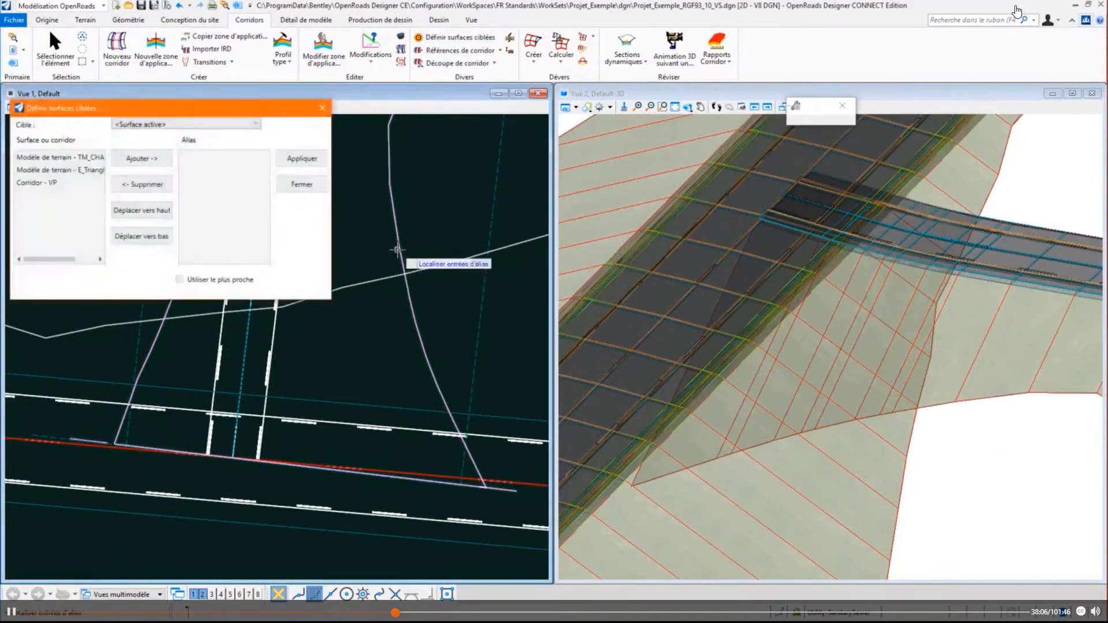
left_click(41, 181)
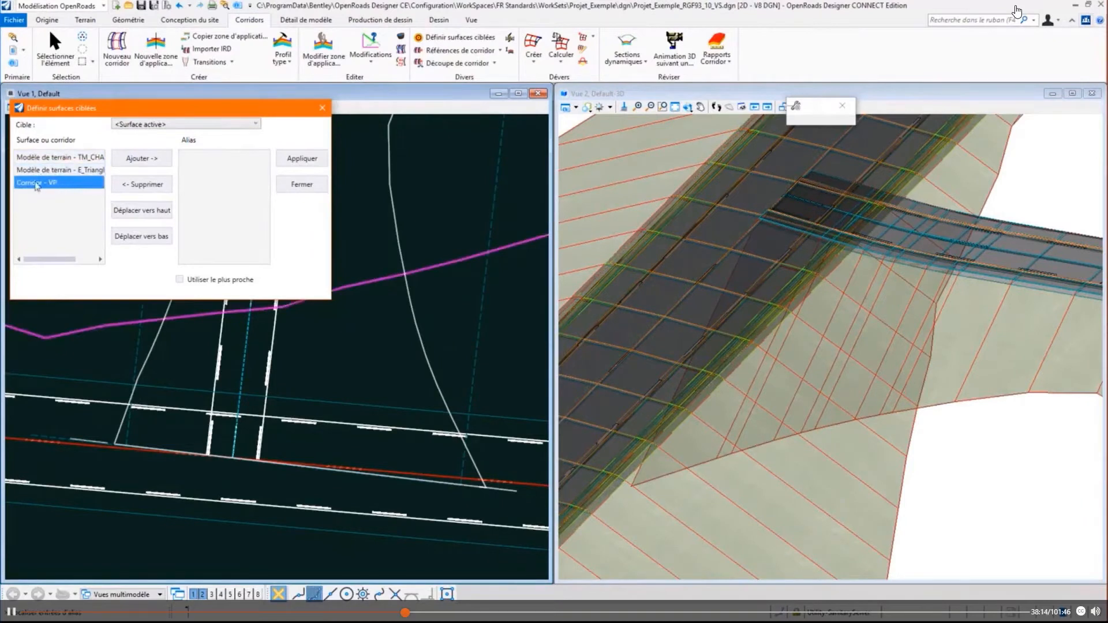
left_click(141, 159)
left_click(143, 160)
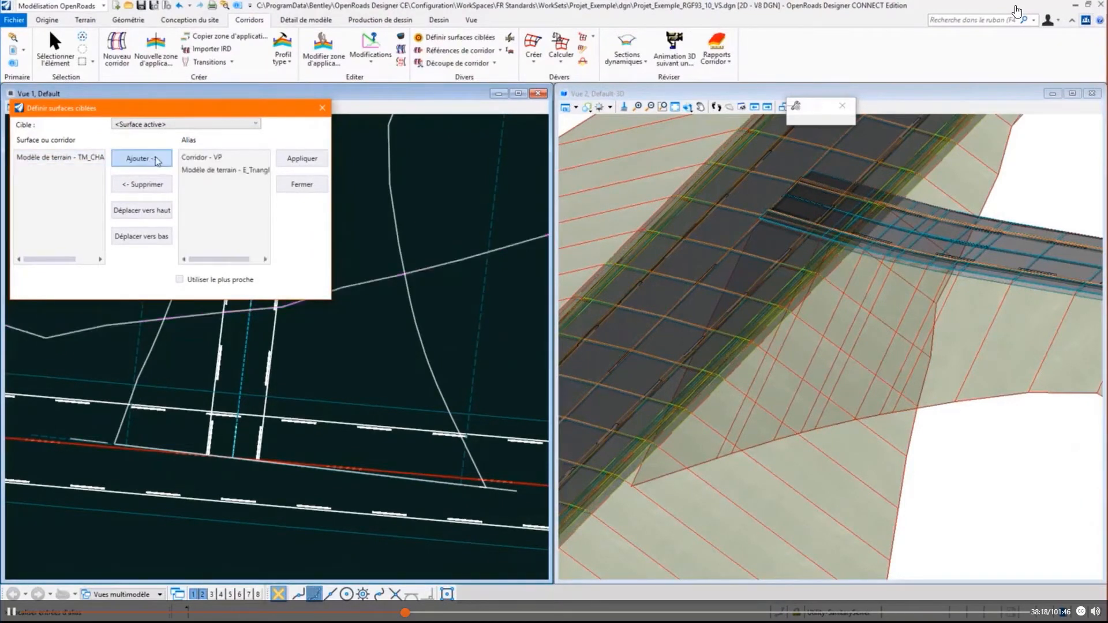
left_click(297, 165)
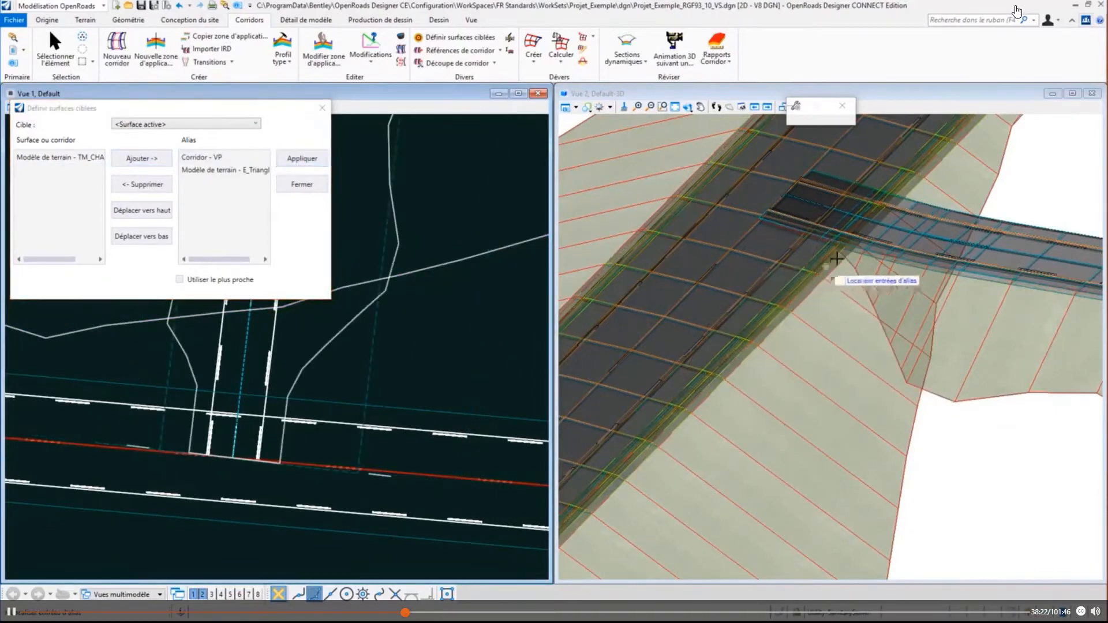
middle_click_drag(782, 354, 706, 365, "shift")
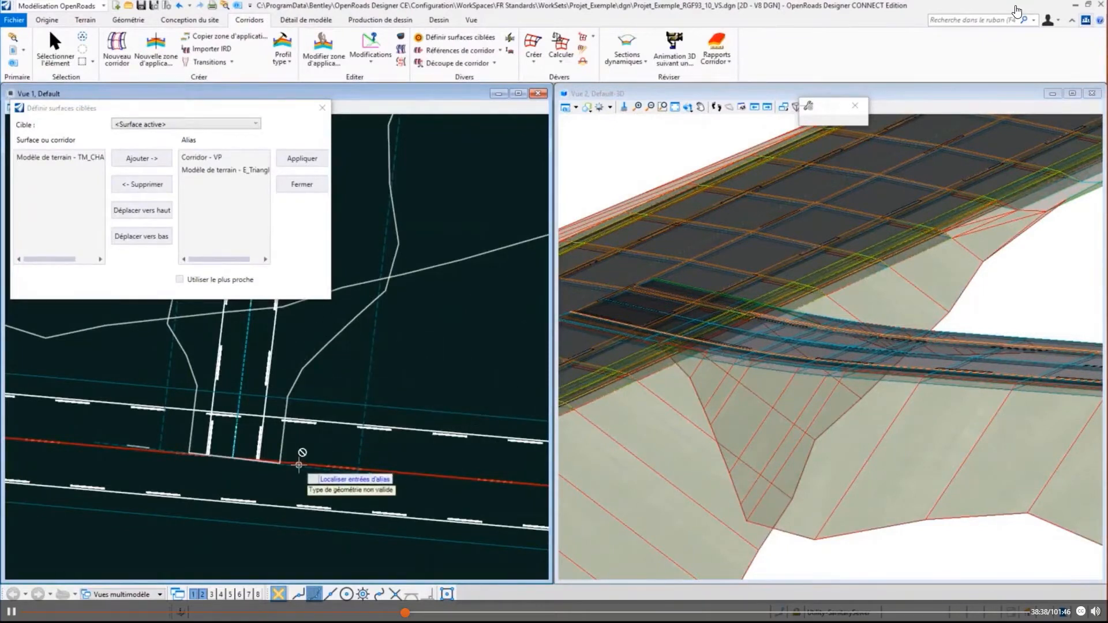
left_click(302, 184)
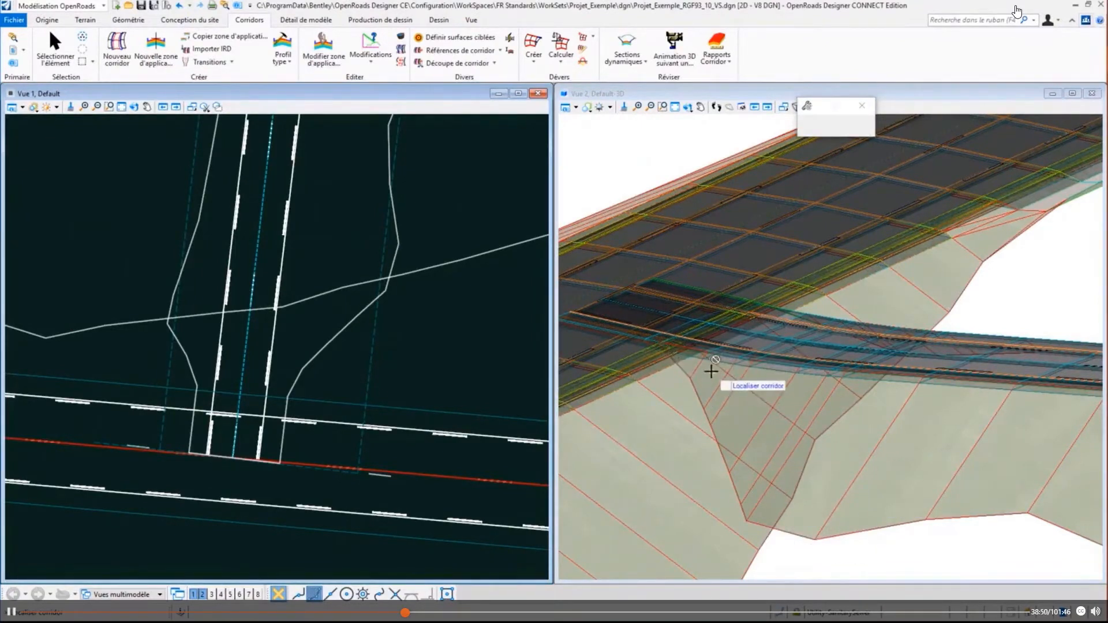
- Remove the VP corridor and E_Triangl… terrain model from the side-road corridor's target surfaces and apply the change
mouse_move(711, 372)
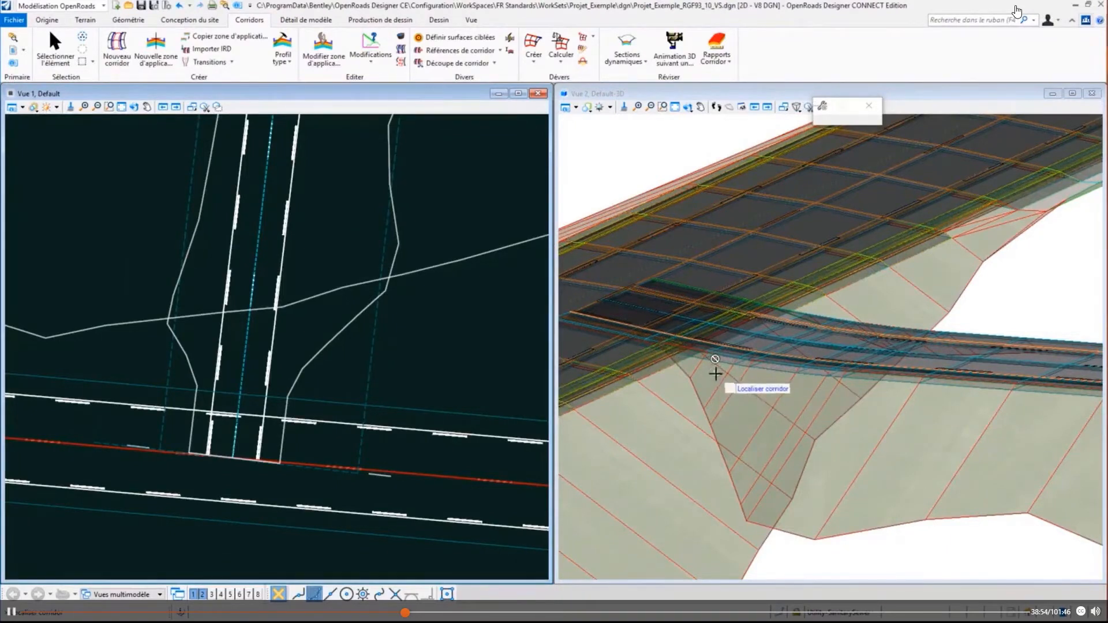
left_click(460, 47)
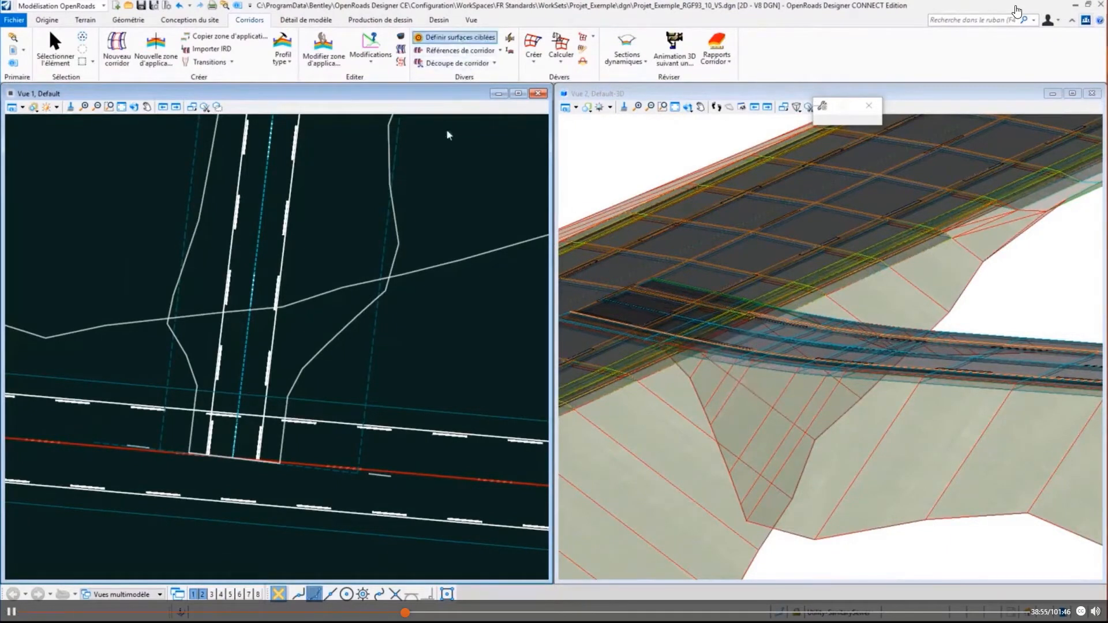
left_click(374, 310)
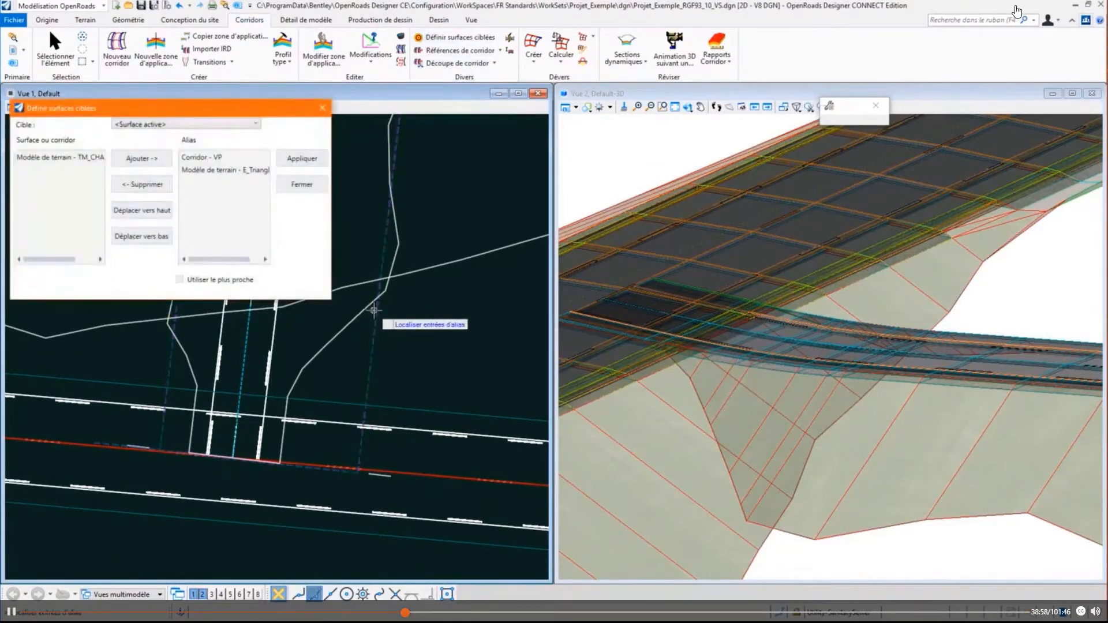
left_click_drag(228, 172, 217, 159)
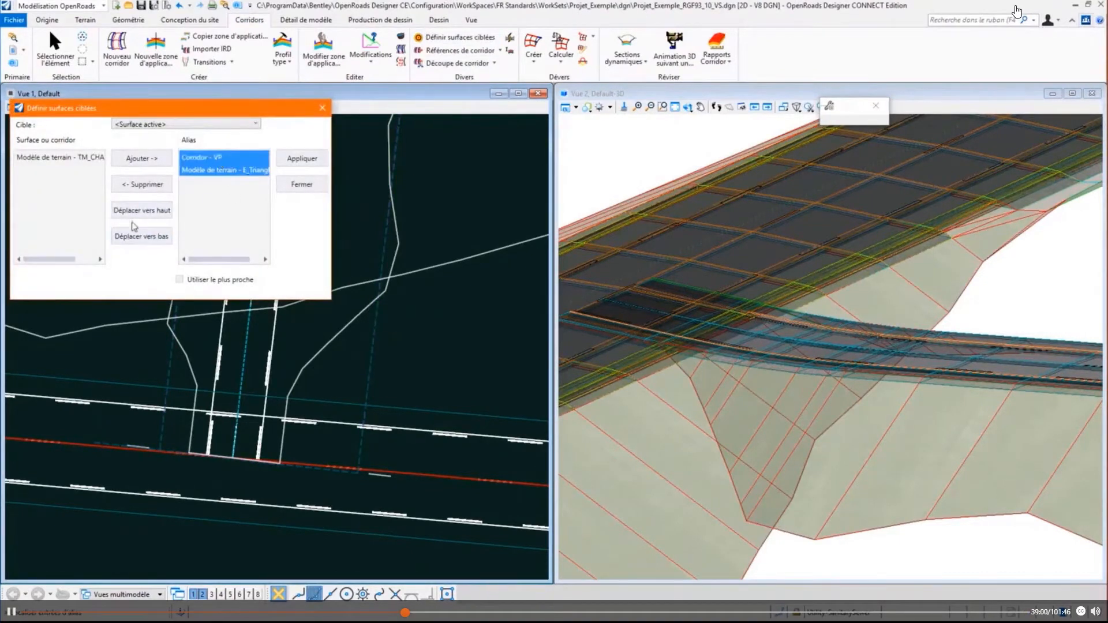
left_click(139, 184)
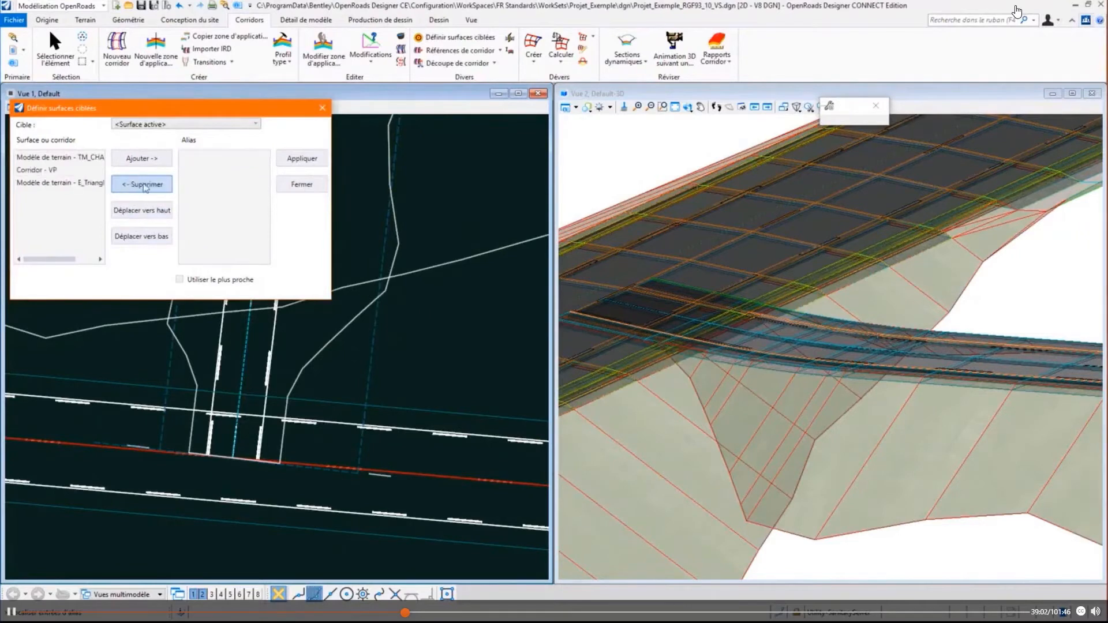
left_click(297, 161)
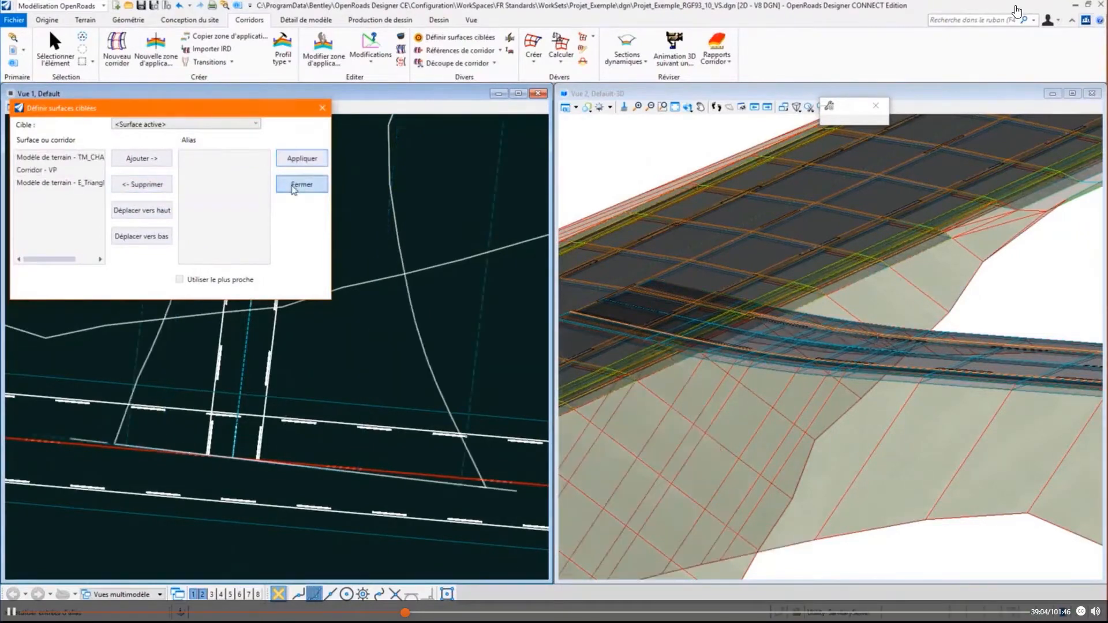
left_click(293, 185)
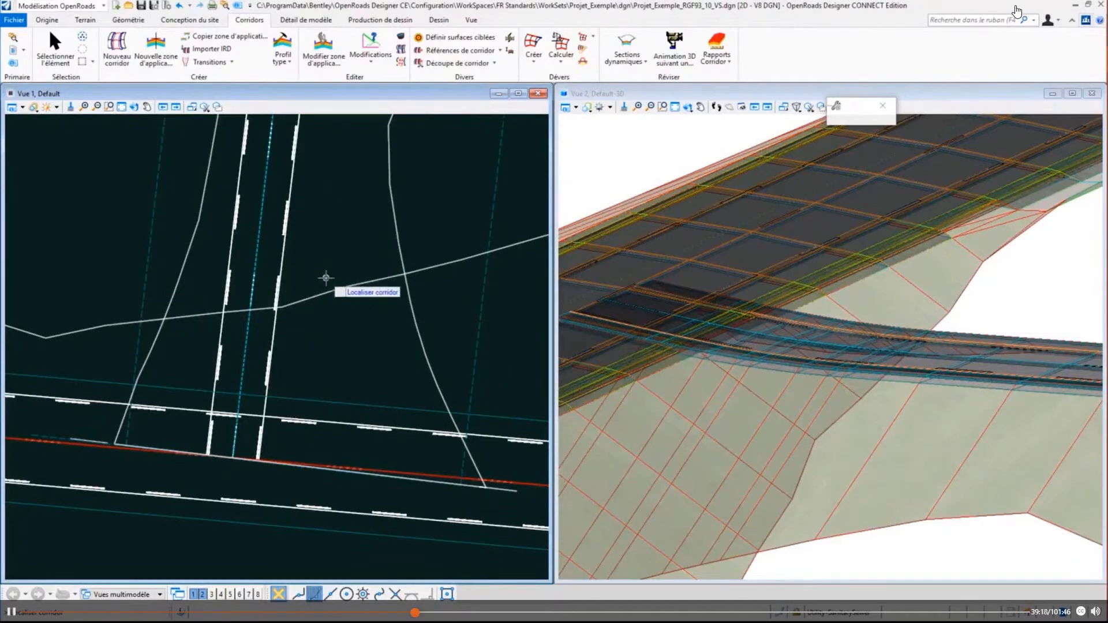
- Start placing a civil cell and choose TSimple_Trot_Berme from the CivilCell_CarrefoursT_Marquage_ARP.dgnlib library
left_click(286, 20)
left_click(120, 54)
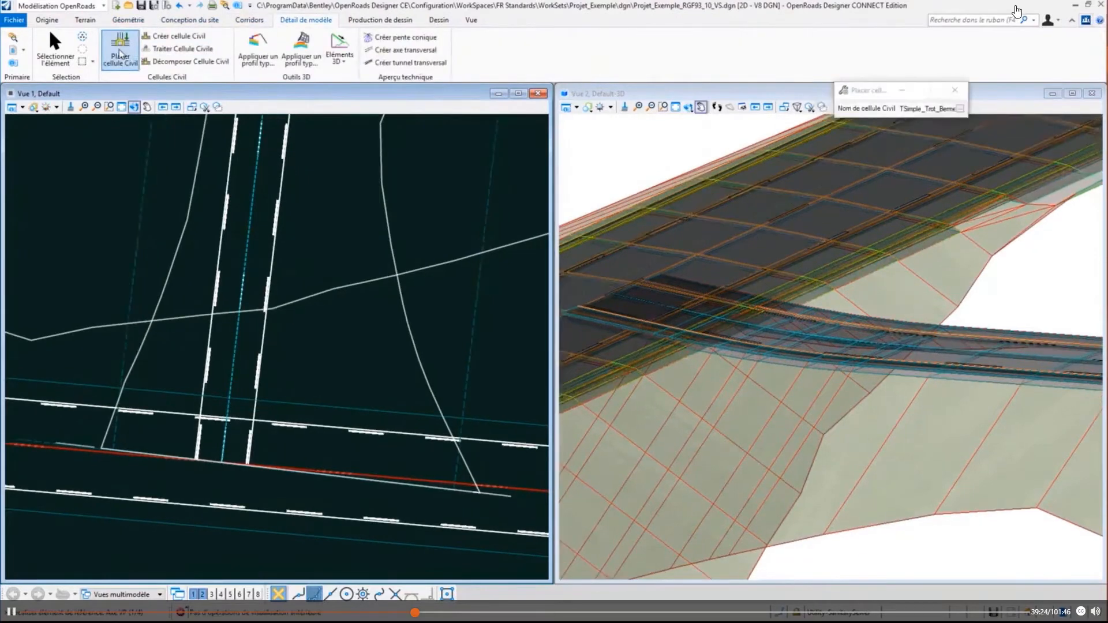
left_click(958, 109)
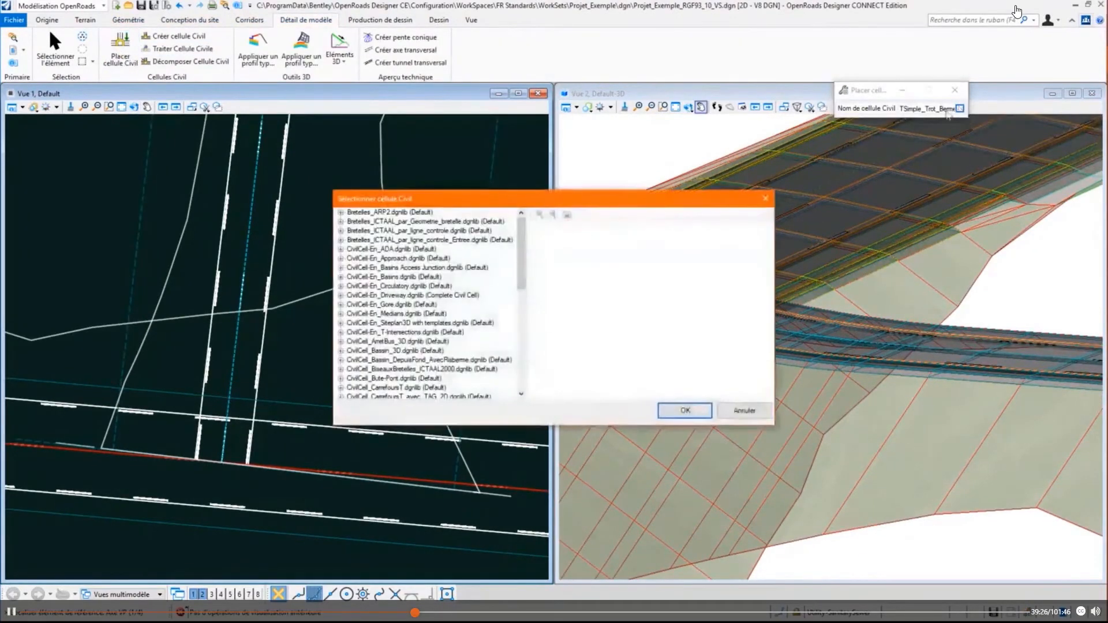
scroll(464, 335, "down", 5)
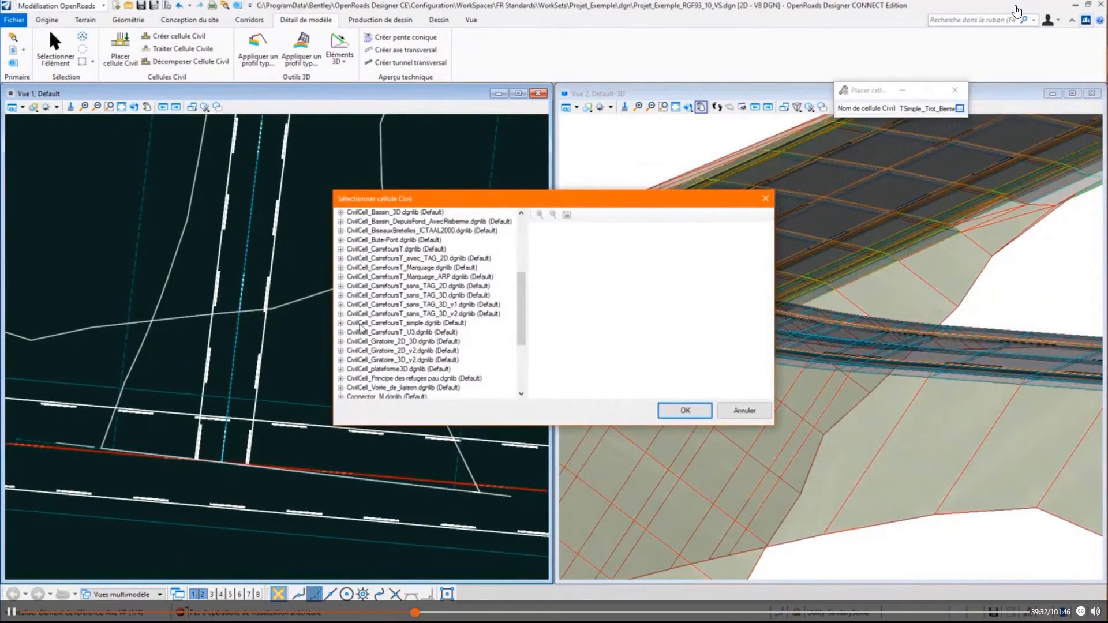
left_click(340, 276)
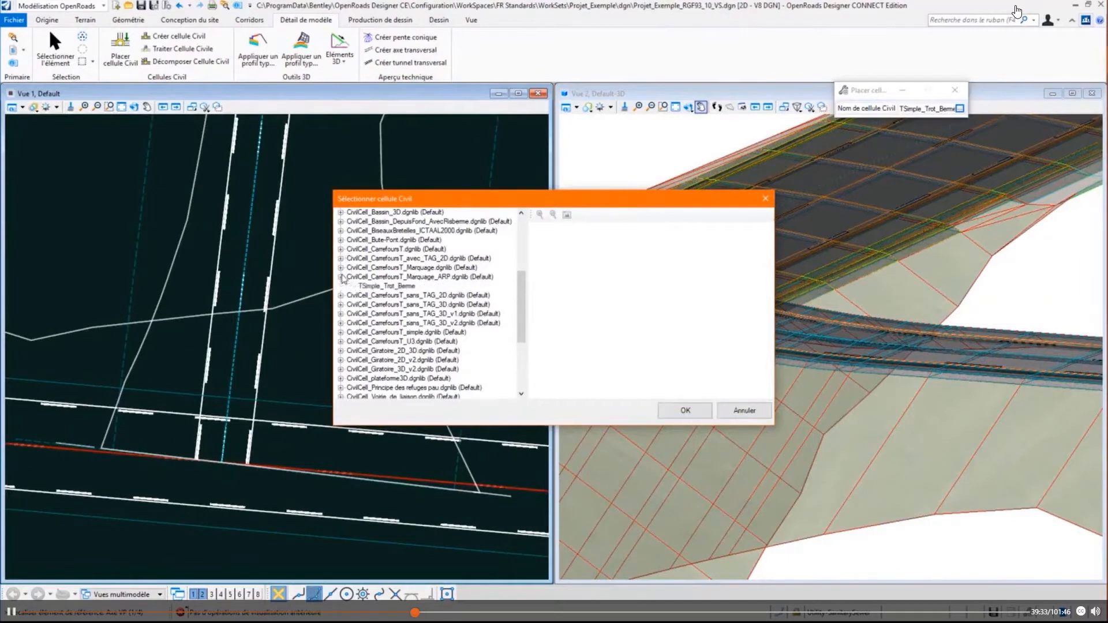
left_click(383, 286)
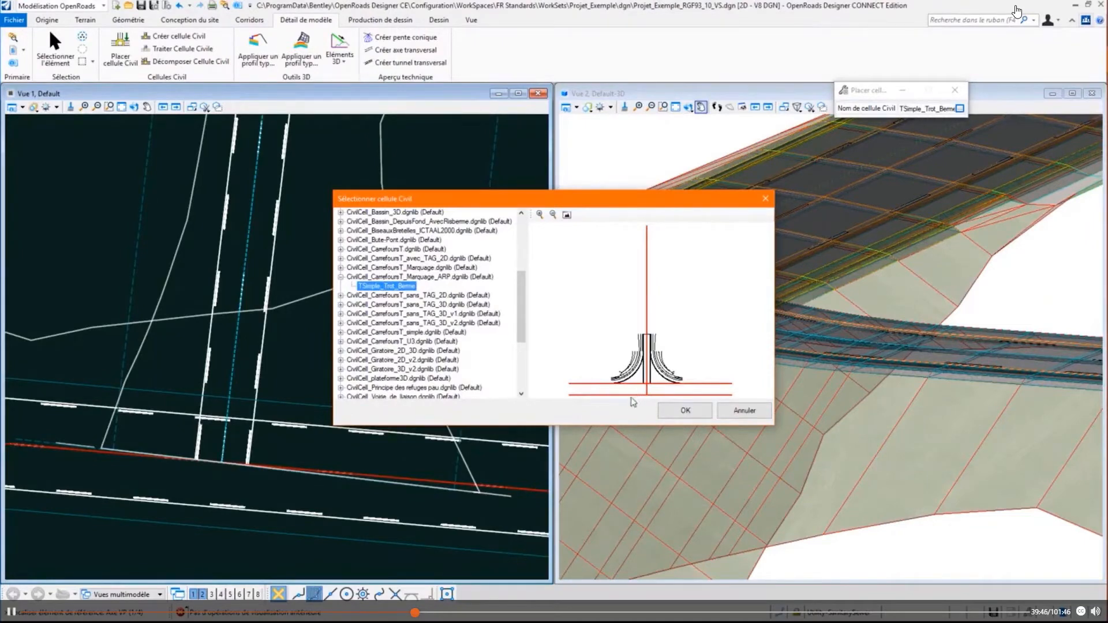
left_click(685, 410)
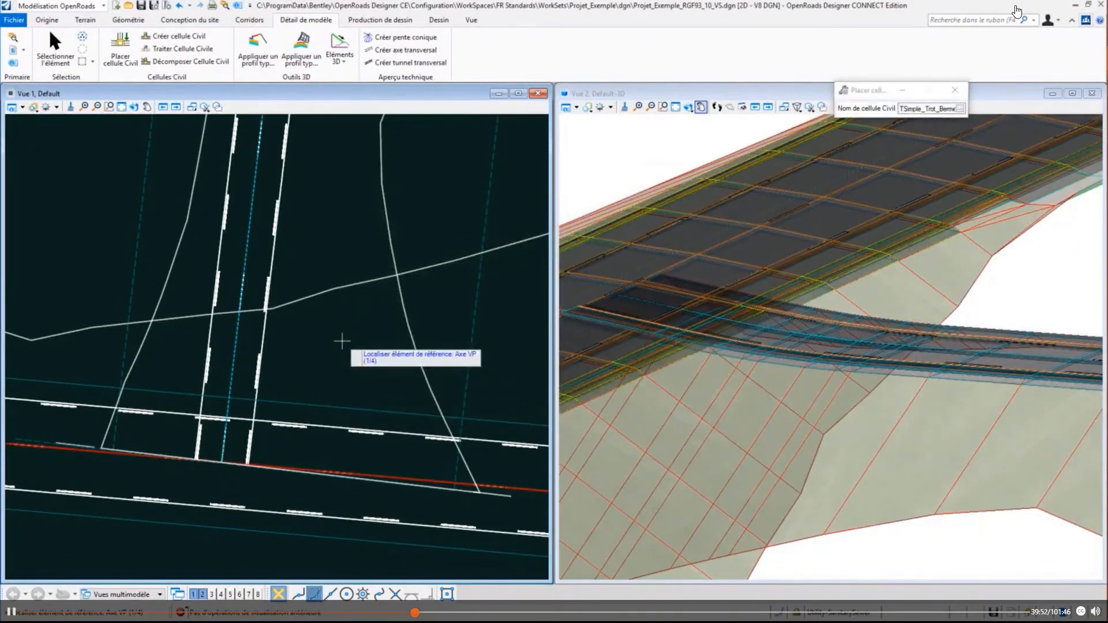
- Hide the P_Marquage level in view 1 and assign the cell's references: main-road axis, CHAU_D marking, CHAU_F_D pavement edge and side-road axis
key("ctrl+e")
left_click_drag(123, 171, 703, 181)
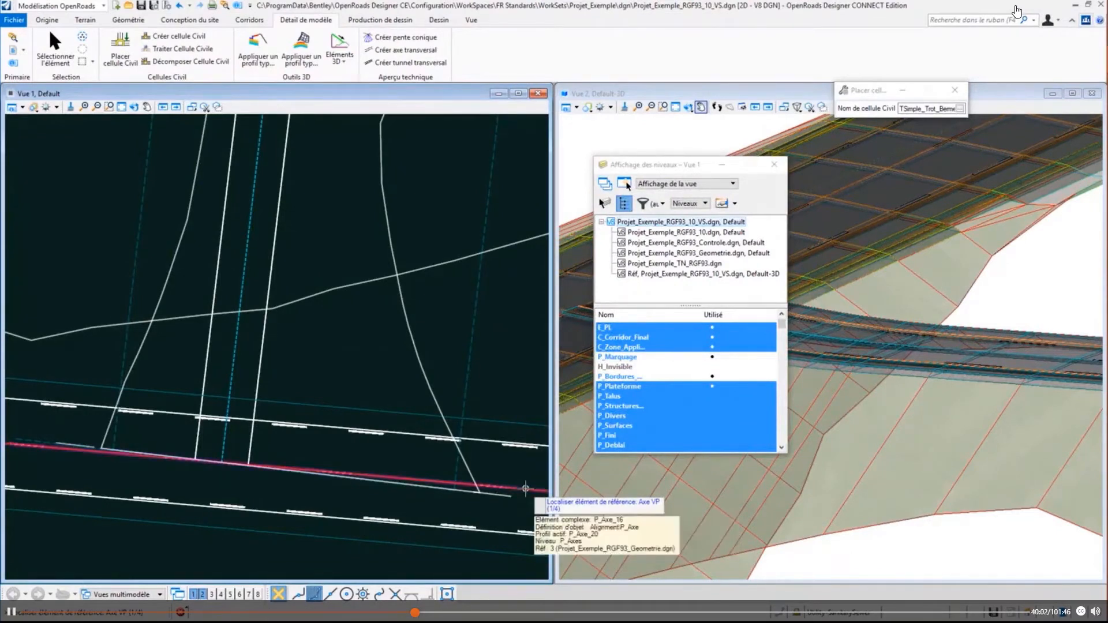
right_click(525, 490)
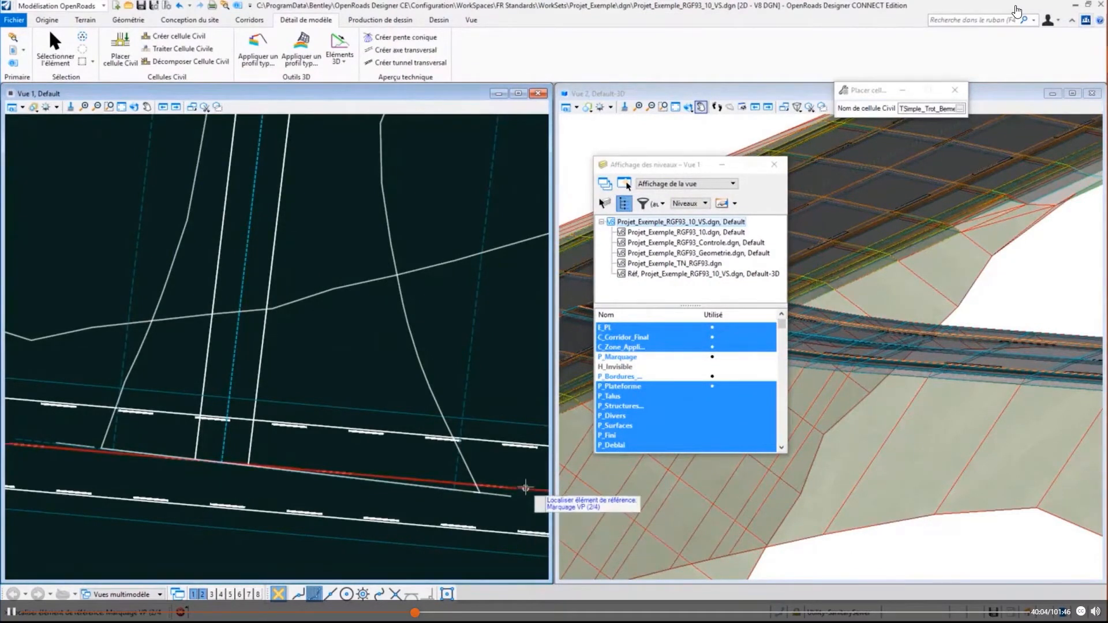
right_click(511, 445)
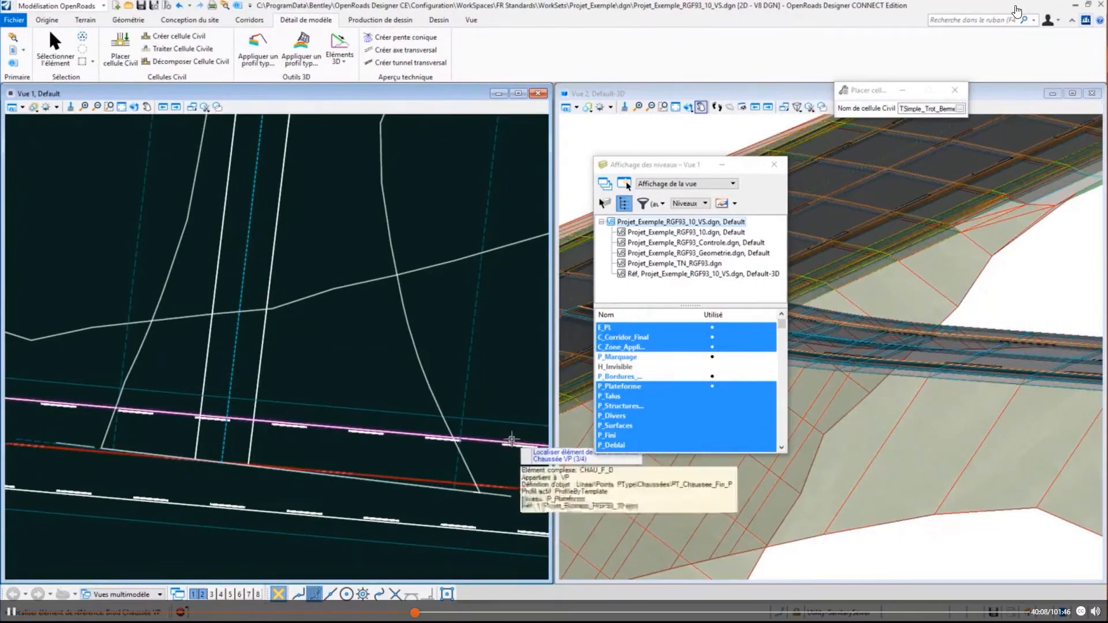
left_click(512, 440)
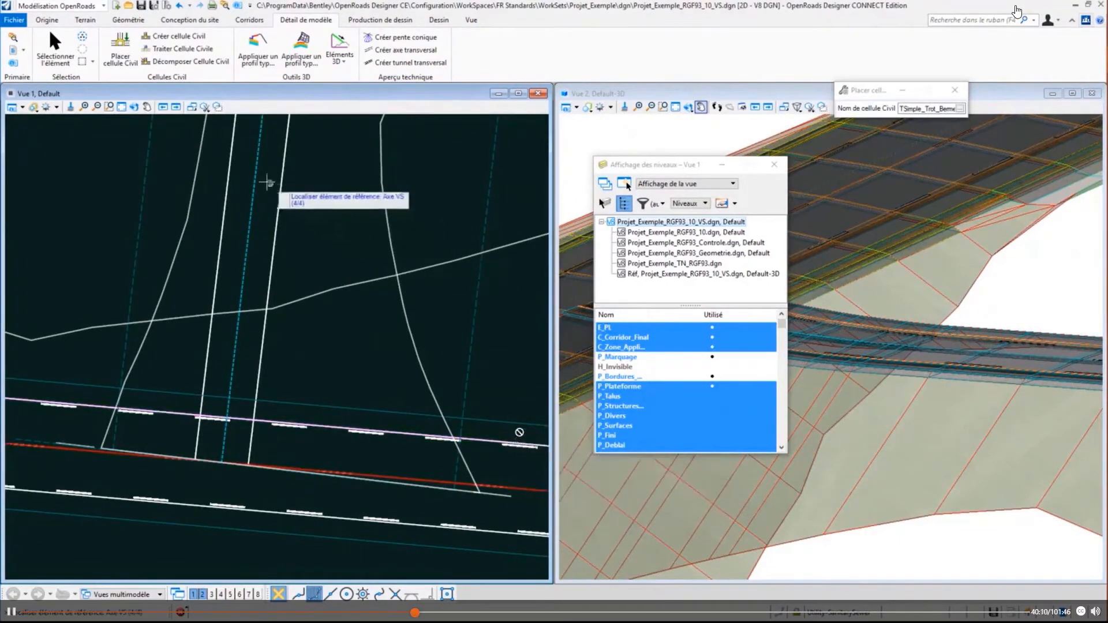
mouse_move(256, 178)
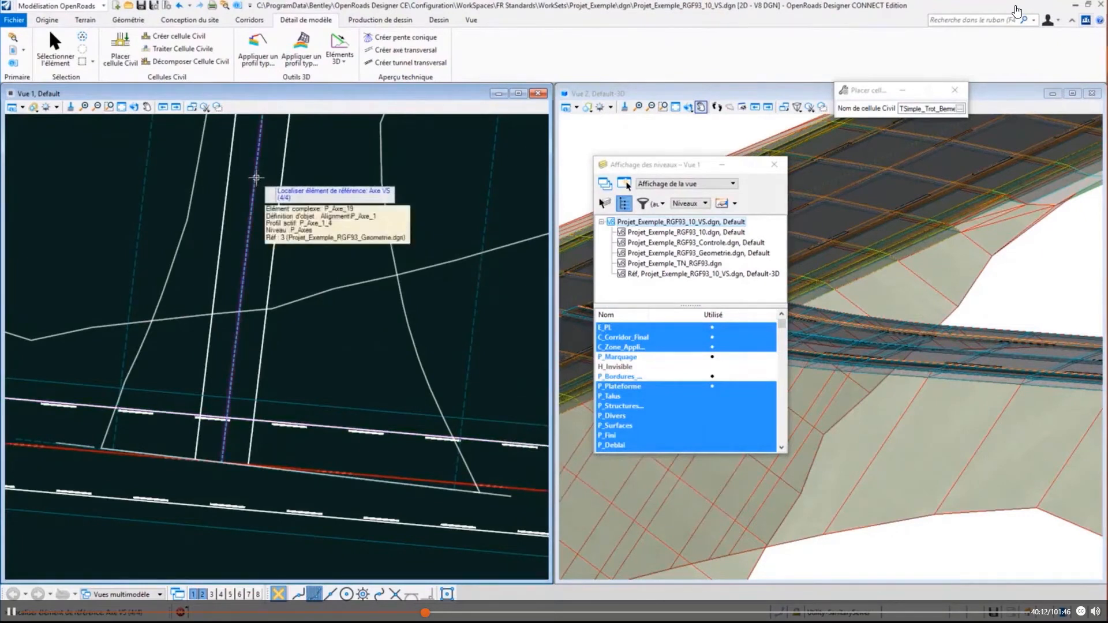
left_click(256, 178)
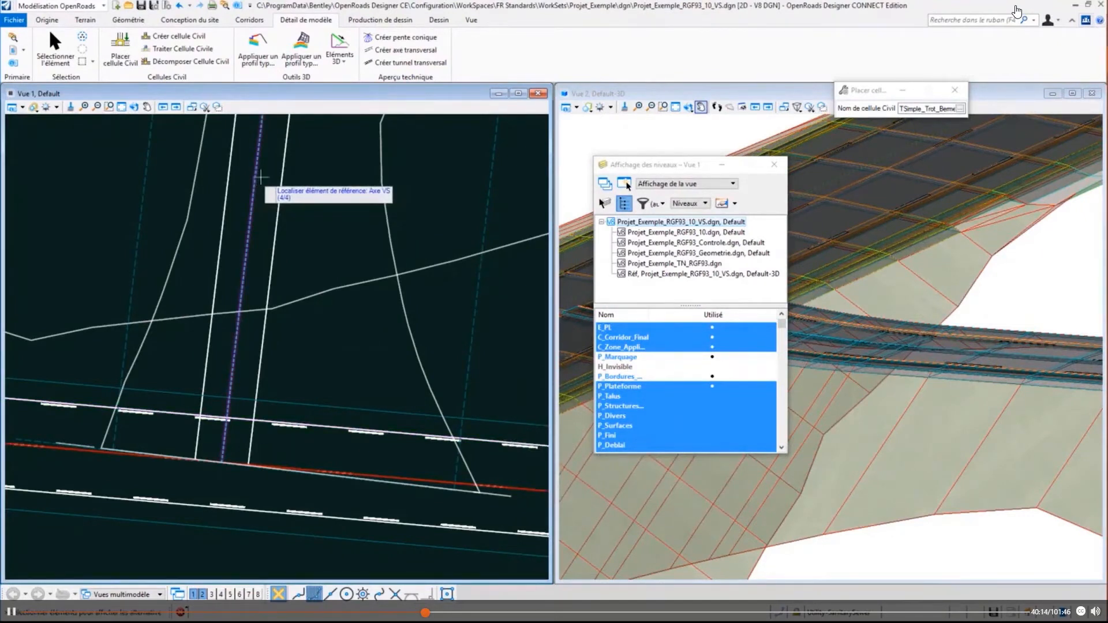
- Skip the civil cell's alternatives, place it at the junction of the side road and main road, and close the level display
left_click(328, 194)
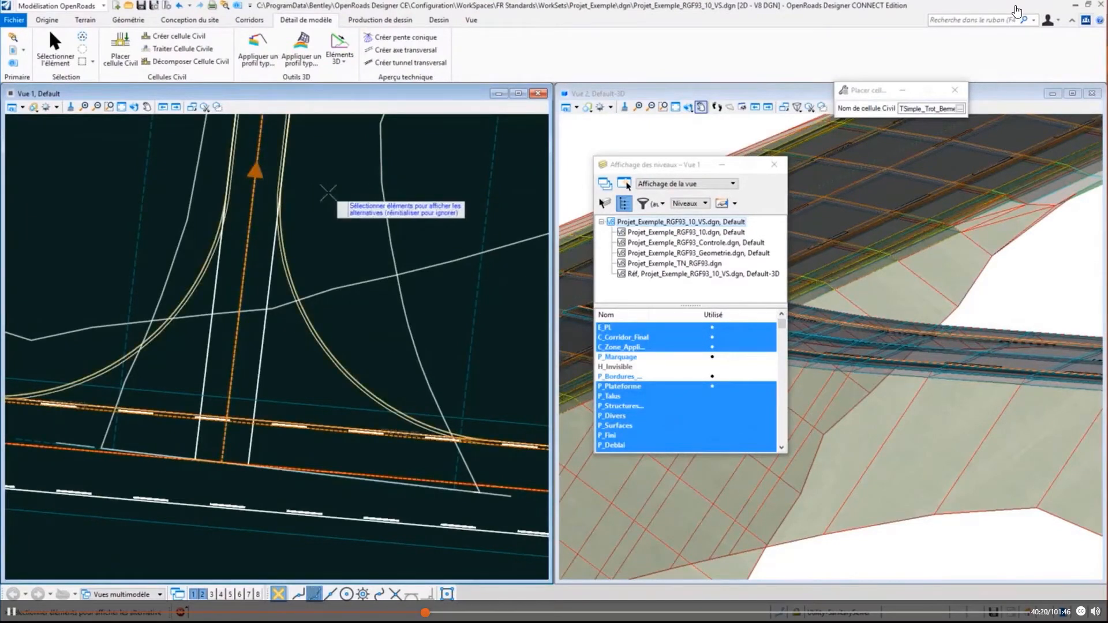
scroll(317, 284, "down", 2)
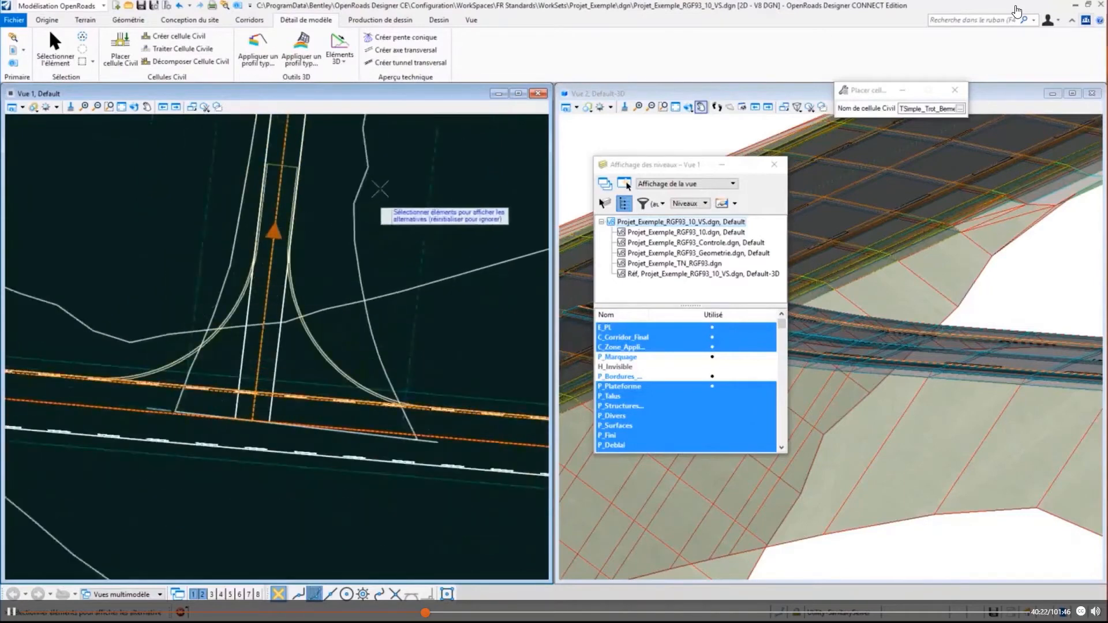
right_click(448, 185)
left_click(448, 185)
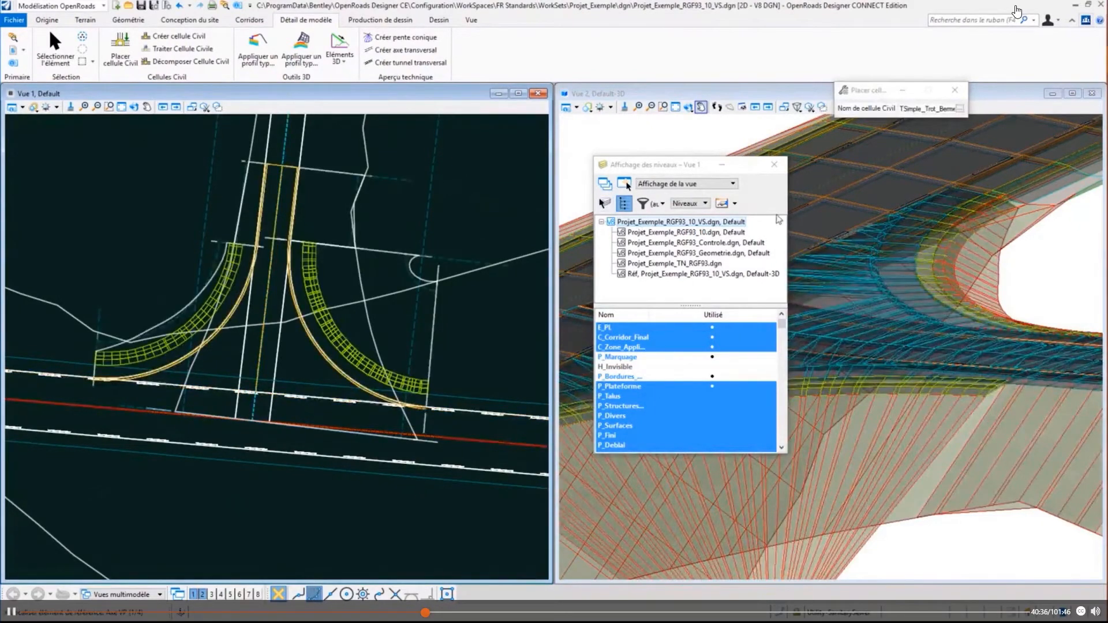
left_click(774, 165)
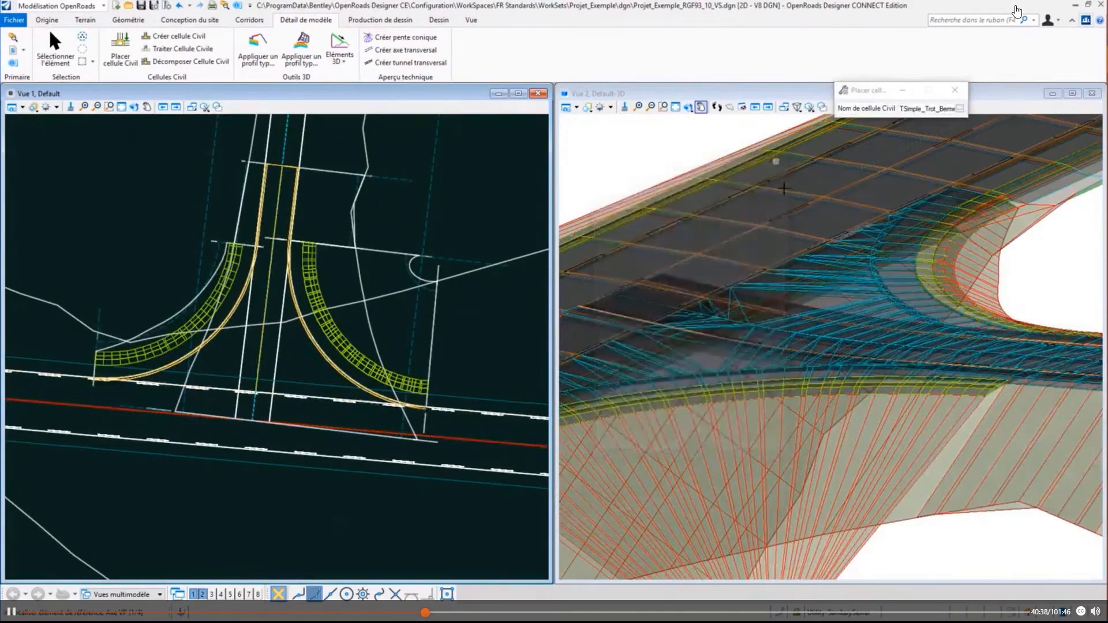
- Set the 3D view's display style to En Continu and view the whole T-junction from above
mouse_move(762, 312)
middle_mouse_down()
mouse_move(754, 298)
mouse_move(778, 321)
middle_mouse_up()
middle_click_drag(703, 295, 849, 390)
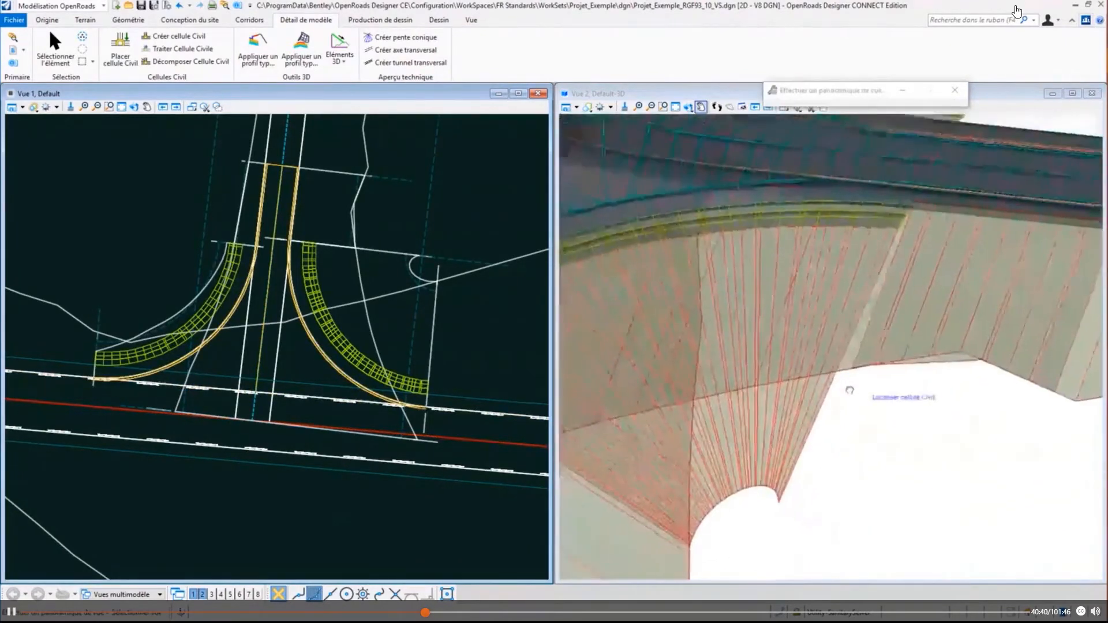
scroll(852, 206, "up", 1)
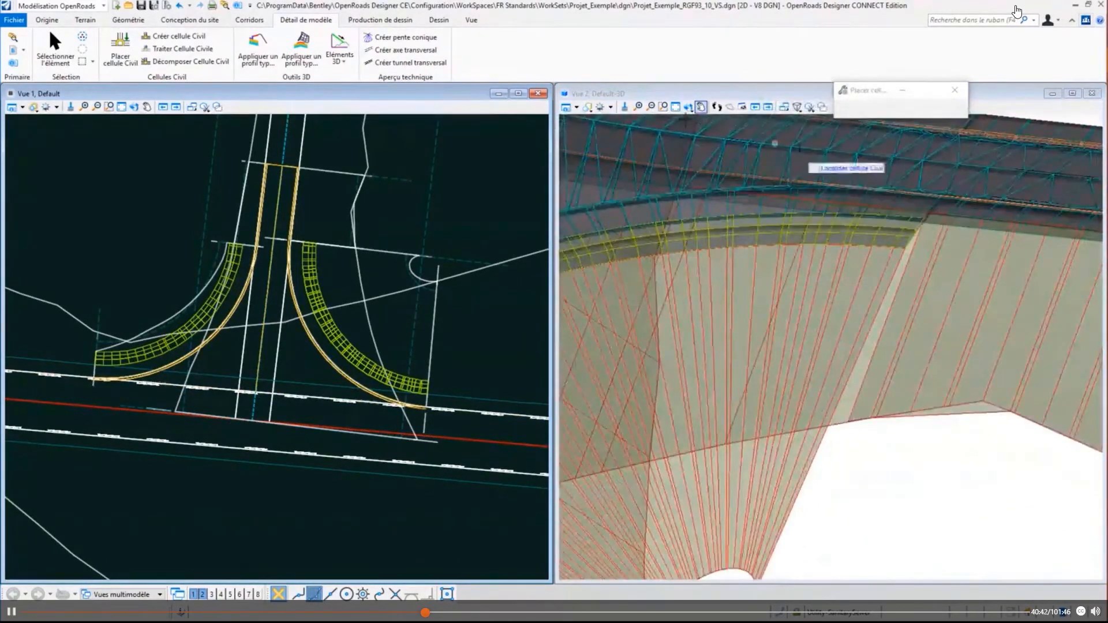
left_click(587, 108)
left_click(619, 132)
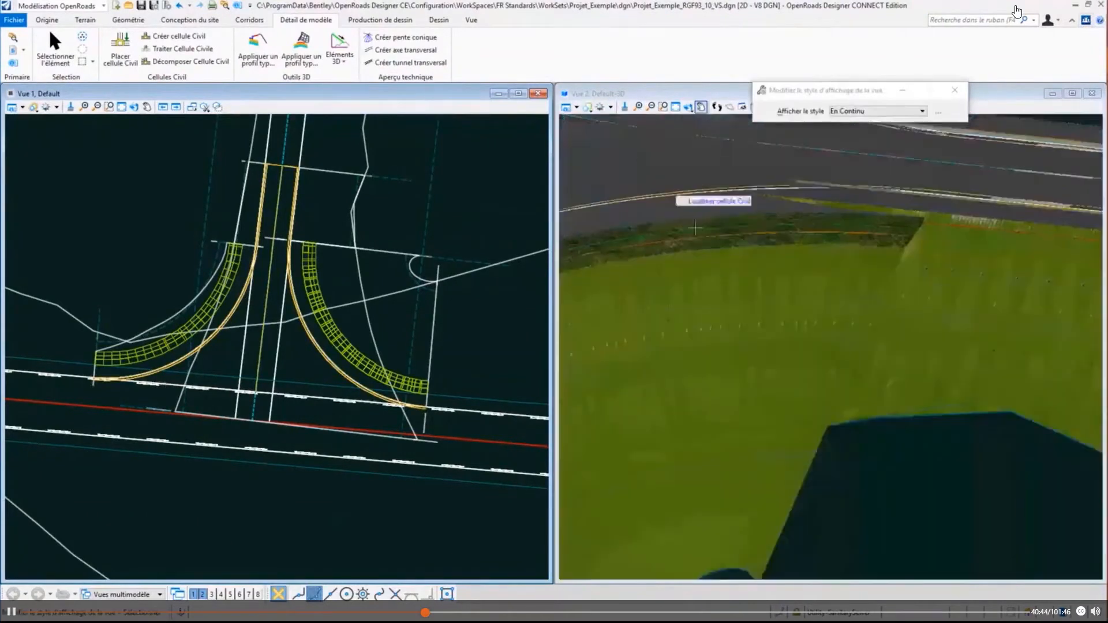
middle_click_drag(661, 227, 863, 431, "shift")
scroll(790, 347, "down", 2)
scroll(864, 432, "down", 1)
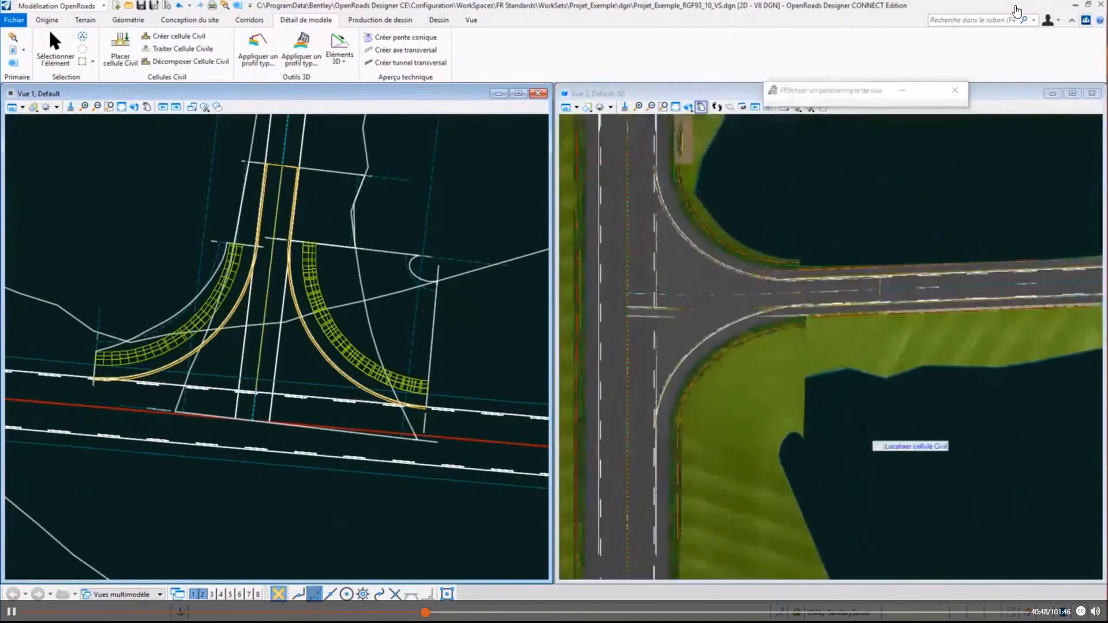
scroll(698, 317, "up", 2)
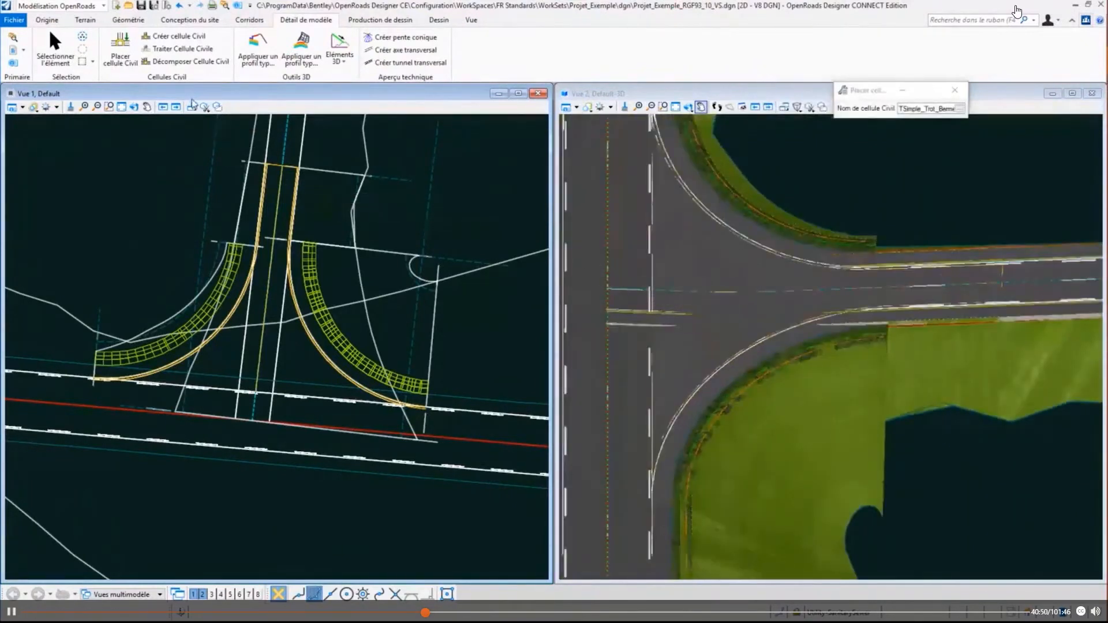
- Move the start of the side-road corridor's template drop to the end line of the civil cell
left_click_drag(191, 100, 188, 99)
left_click(56, 51)
left_click(204, 185)
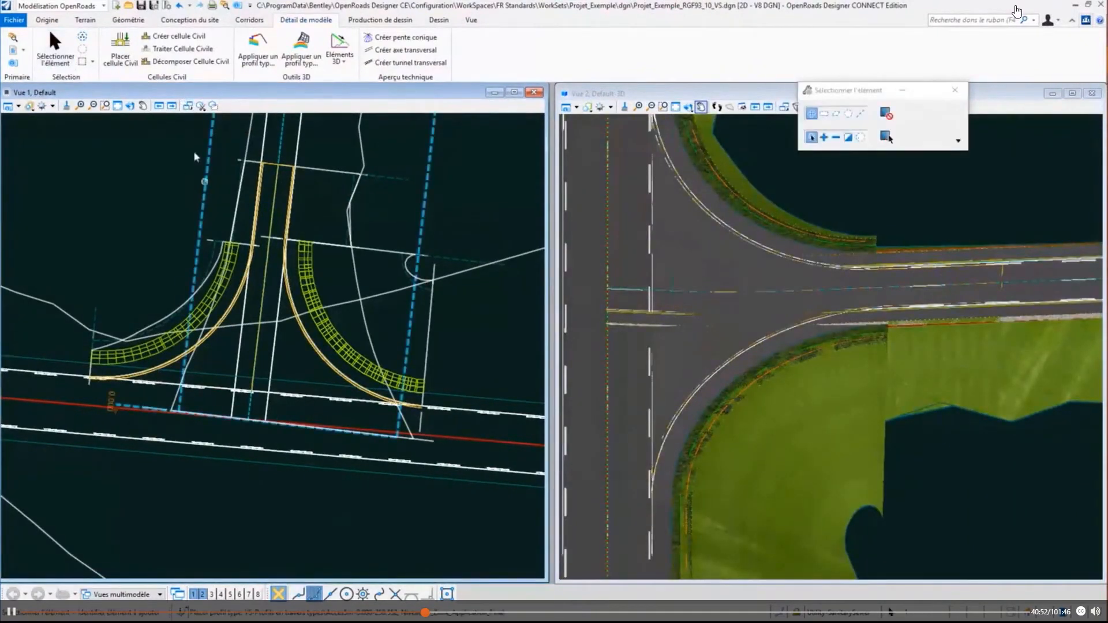
left_click(116, 414)
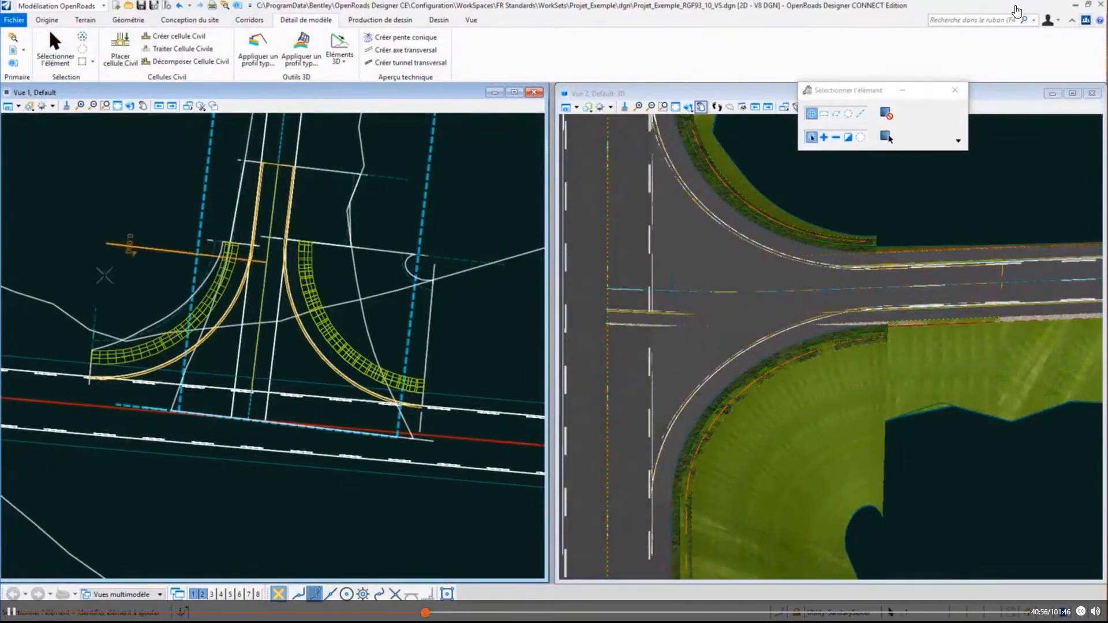
scroll(272, 144, "up", 2)
left_click(269, 167)
left_click(26, 545)
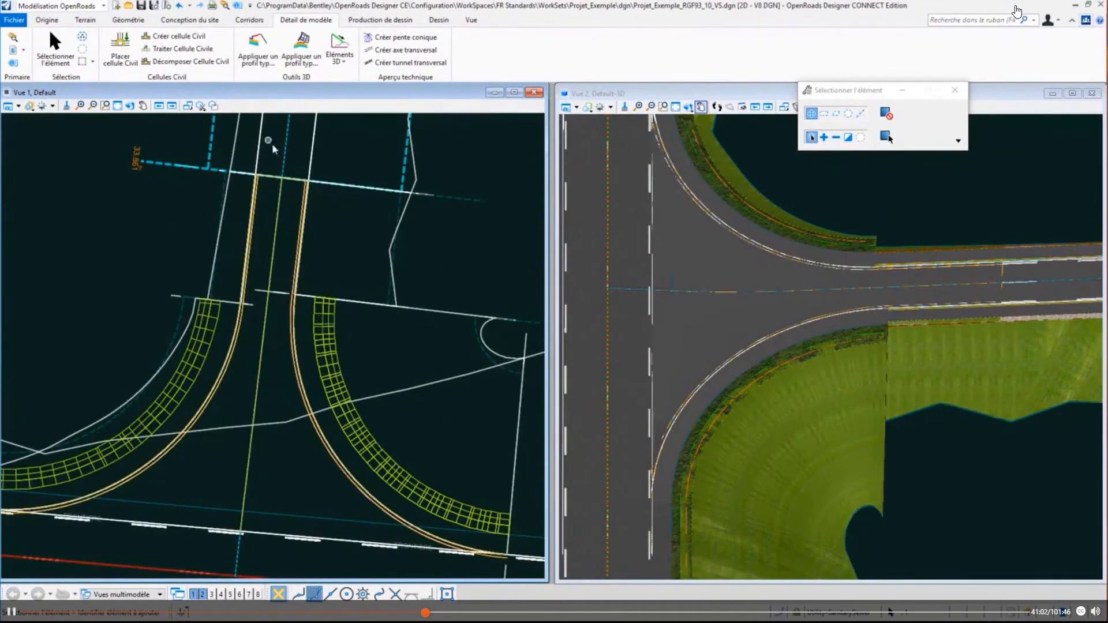
- Examine in 3D how the civil cell joins the side-road corridor along the sidewalk, kerb and embankment slopes
scroll(272, 143, "up", 3)
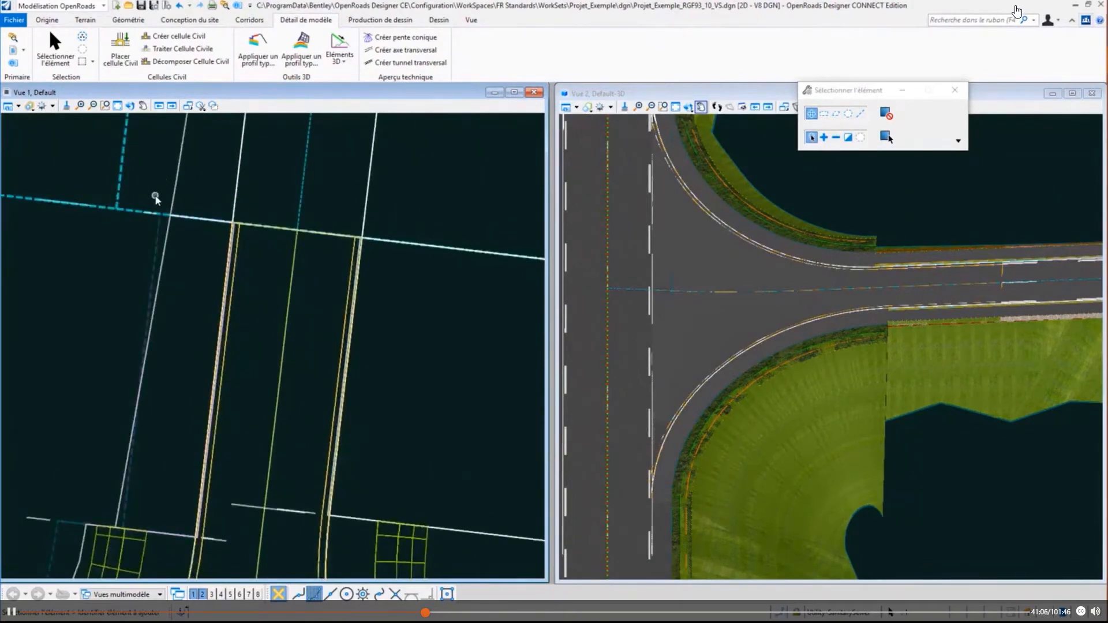
middle_click_drag(693, 338, 838, 331, "shift")
scroll(695, 385, "up", 3)
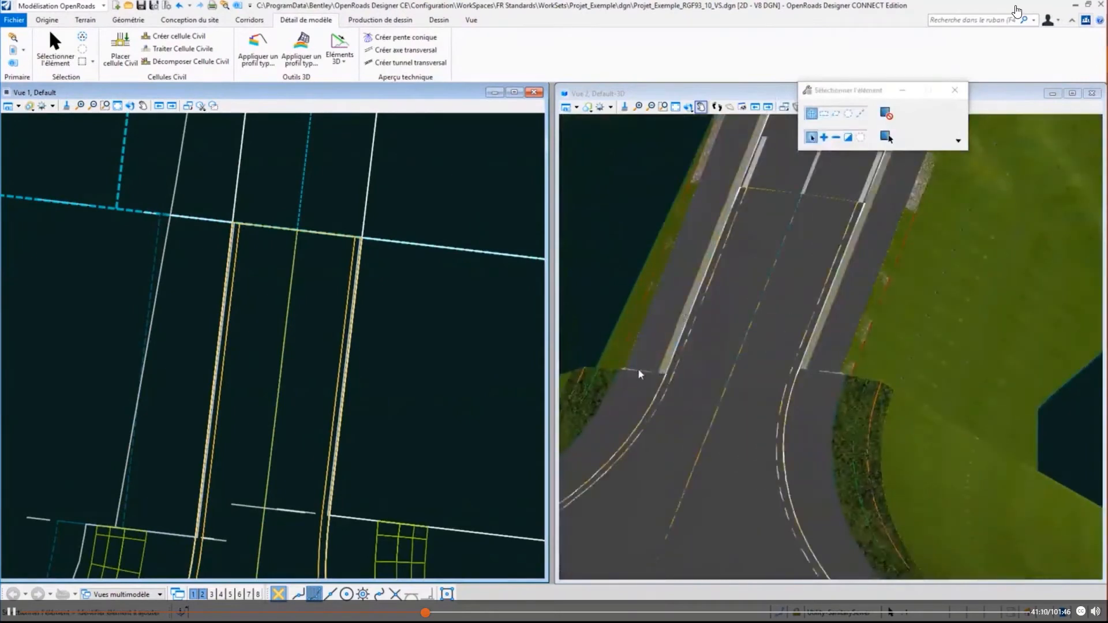
scroll(825, 388, "up", 3)
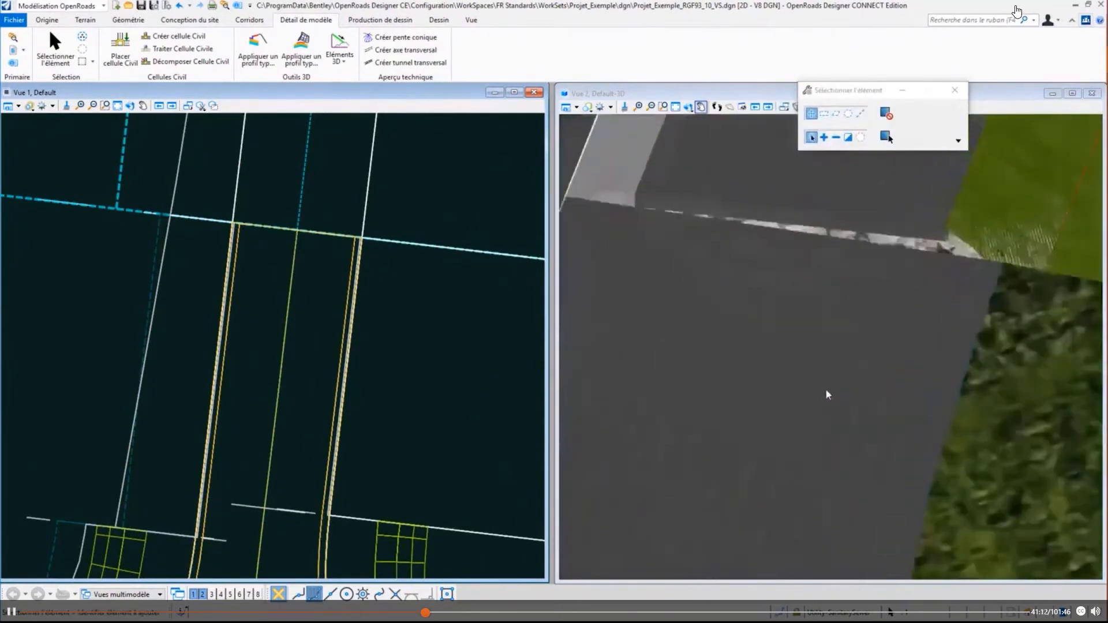
scroll(692, 254, "down", 3)
scroll(715, 297, "down", 3)
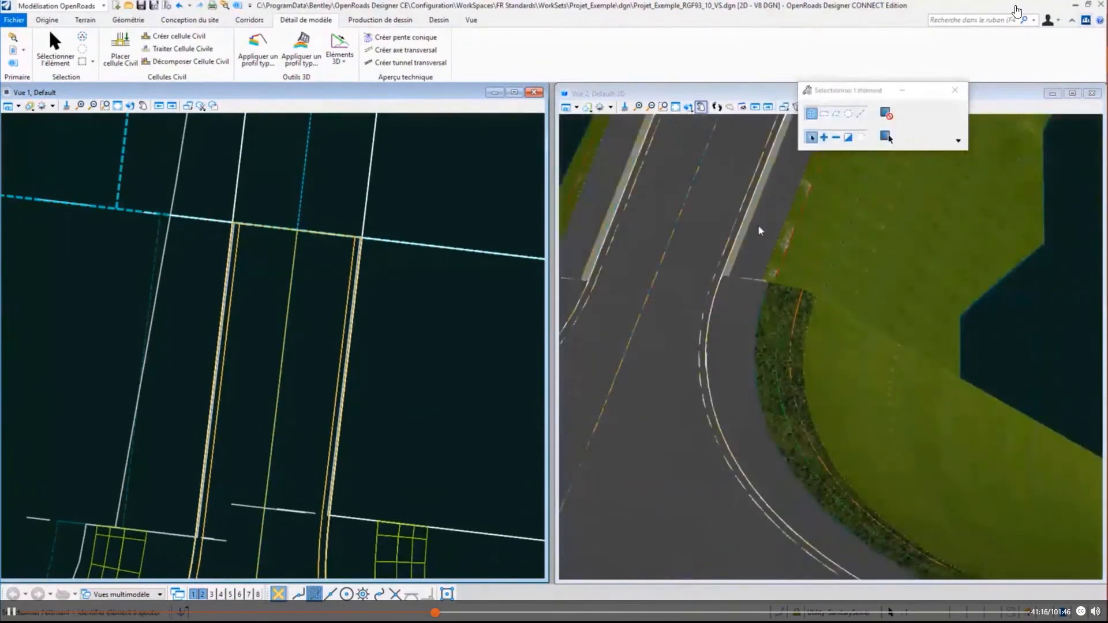
scroll(741, 300, "up", 5)
mouse_move(673, 389)
middle_mouse_down("shift")
mouse_move(719, 402)
mouse_move(895, 369)
mouse_move(749, 358)
mouse_move(662, 388)
middle_mouse_up("shift")
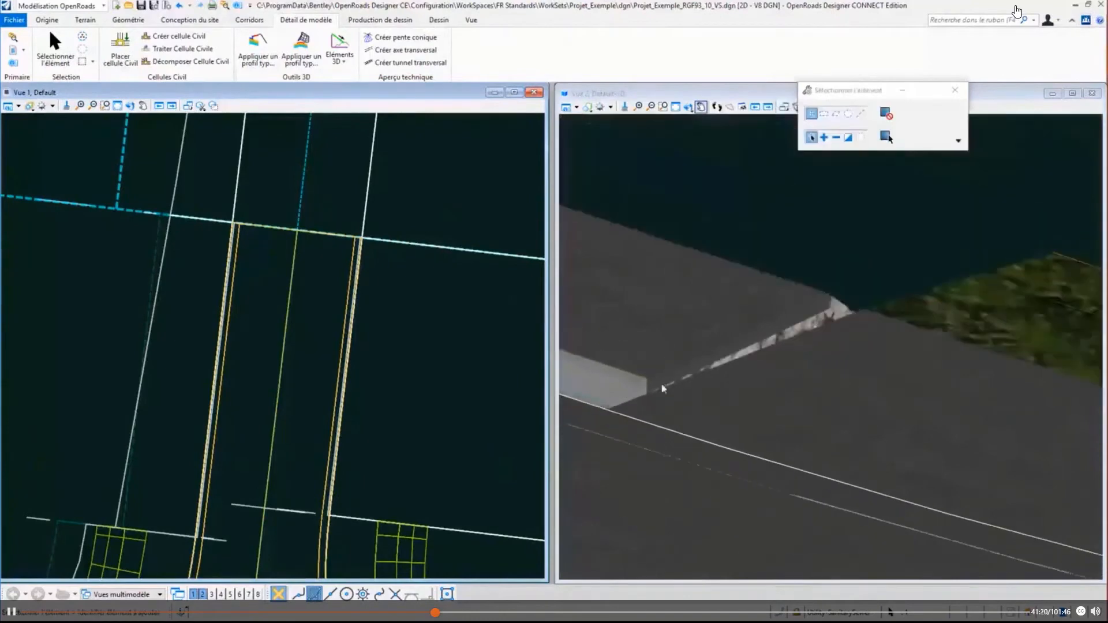
middle_click_drag(843, 350, 824, 364, "shift")
mouse_move(937, 368)
middle_mouse_down("shift")
mouse_move(709, 383)
mouse_move(960, 358)
mouse_move(742, 383)
mouse_move(648, 312)
mouse_move(764, 363)
mouse_move(937, 349)
middle_mouse_up("shift")
scroll(665, 310, "up", 1)
scroll(943, 343, "down", 5)
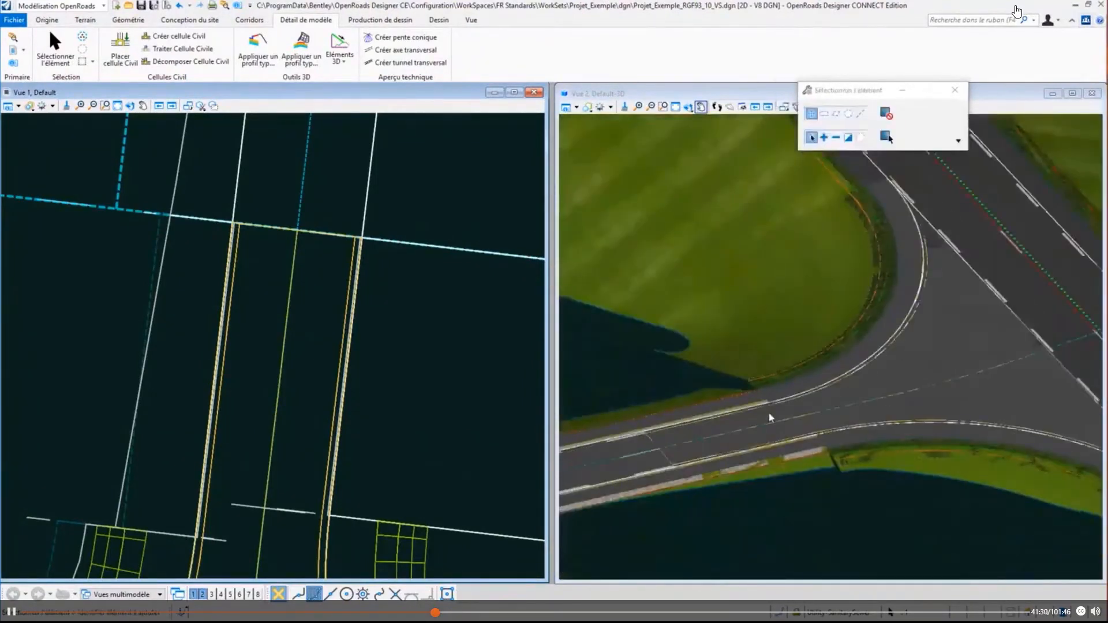
middle_click_drag(726, 393, 934, 432, "shift")
scroll(670, 406, "up", 2)
scroll(934, 432, "up", 3)
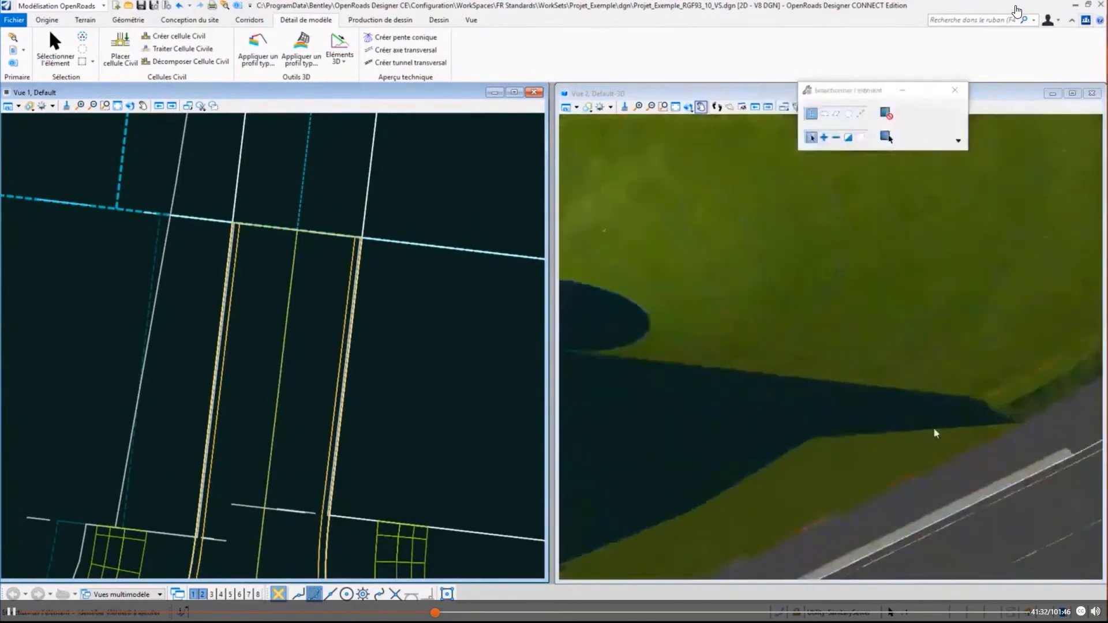
scroll(954, 418, "up", 1)
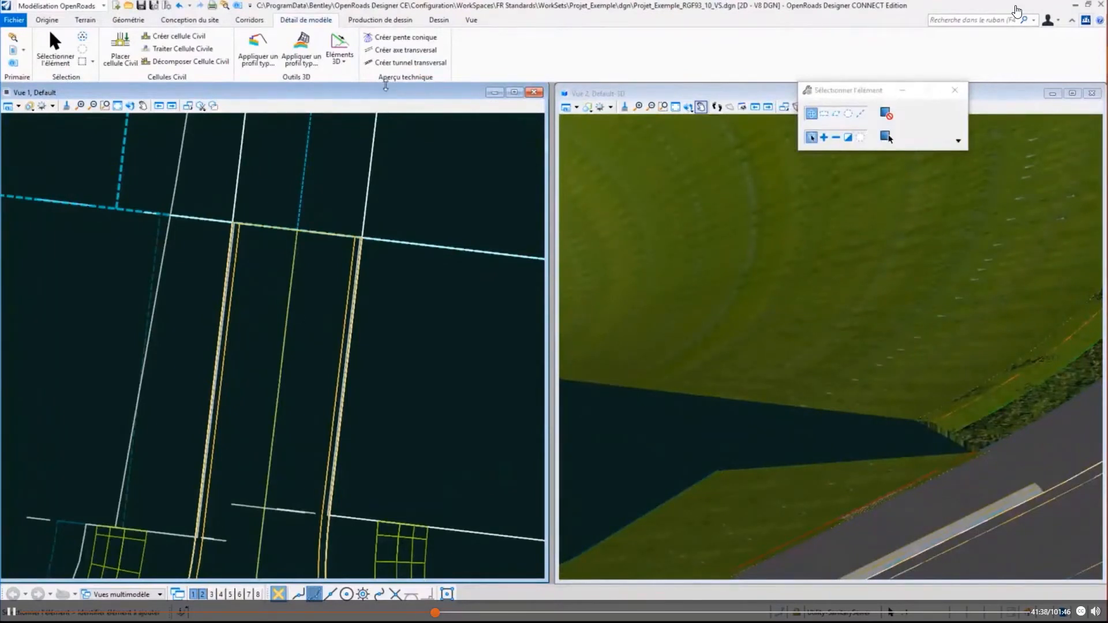
- Start a parametric constraint on the embankment corridor that follows the kerb return on the right-hand side of the side road in plan
middle_click_drag(226, 408, 342, 168)
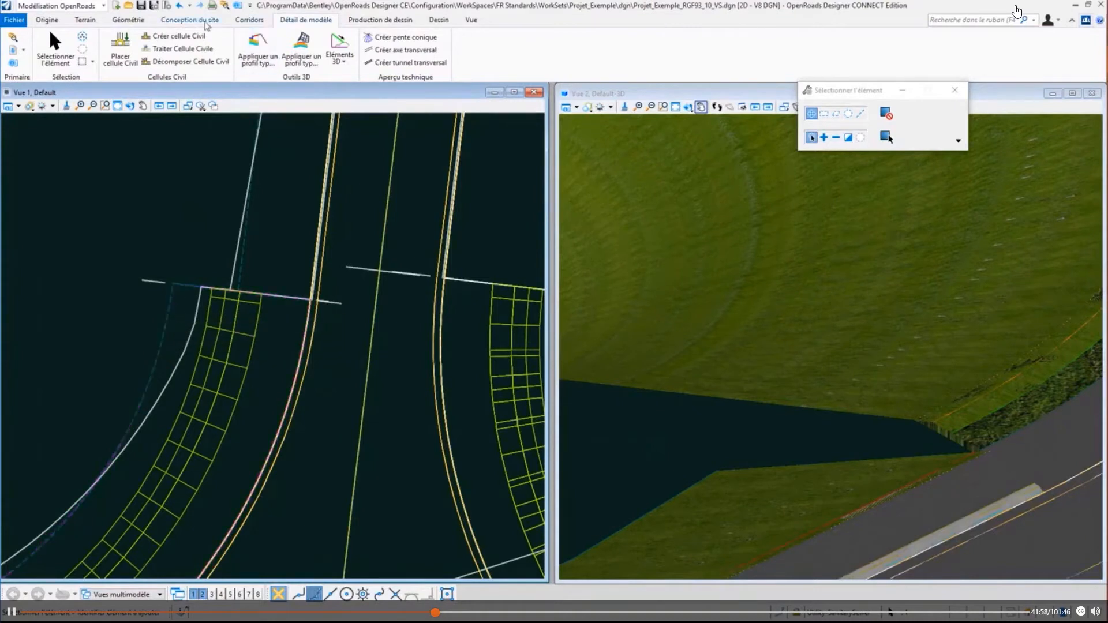
left_click(242, 22)
left_click(370, 49)
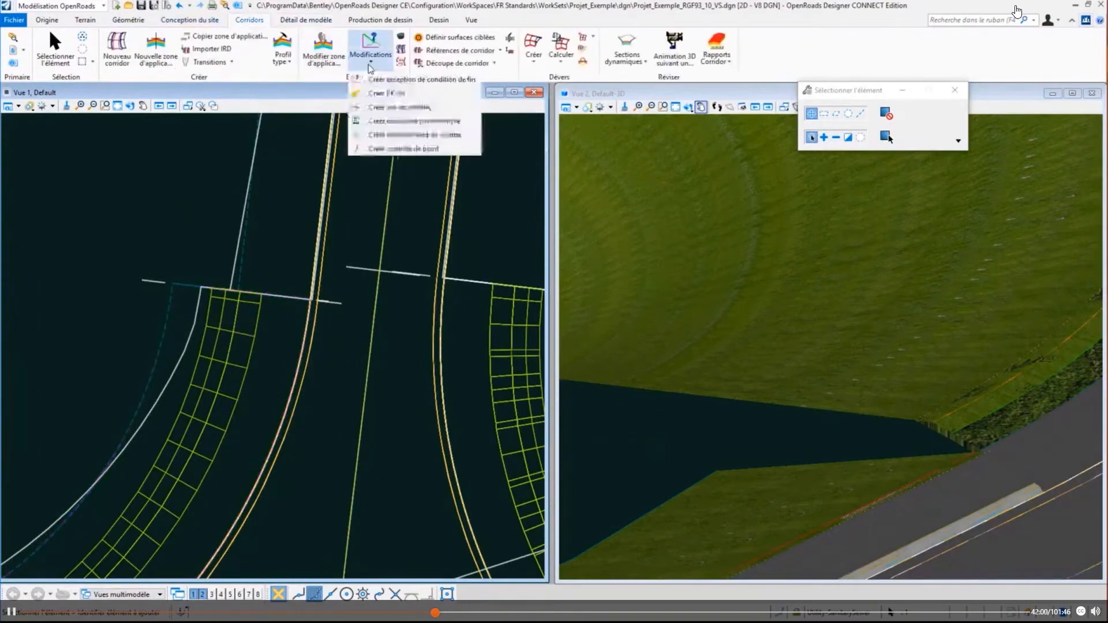
left_click(392, 124)
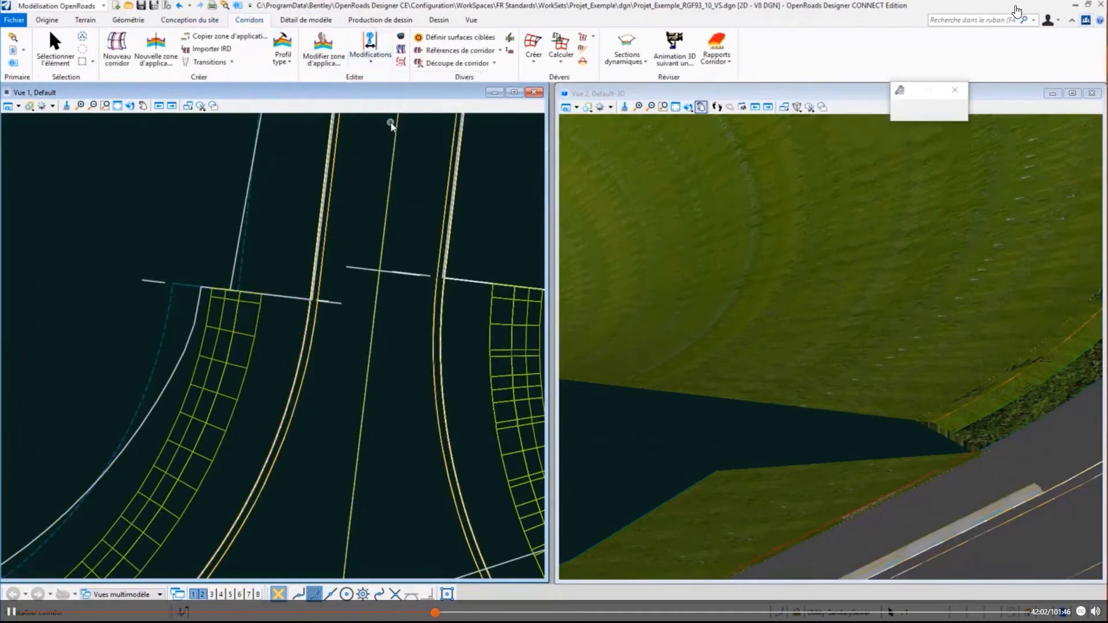
scroll(275, 242, "down", 2)
scroll(276, 242, "down", 1)
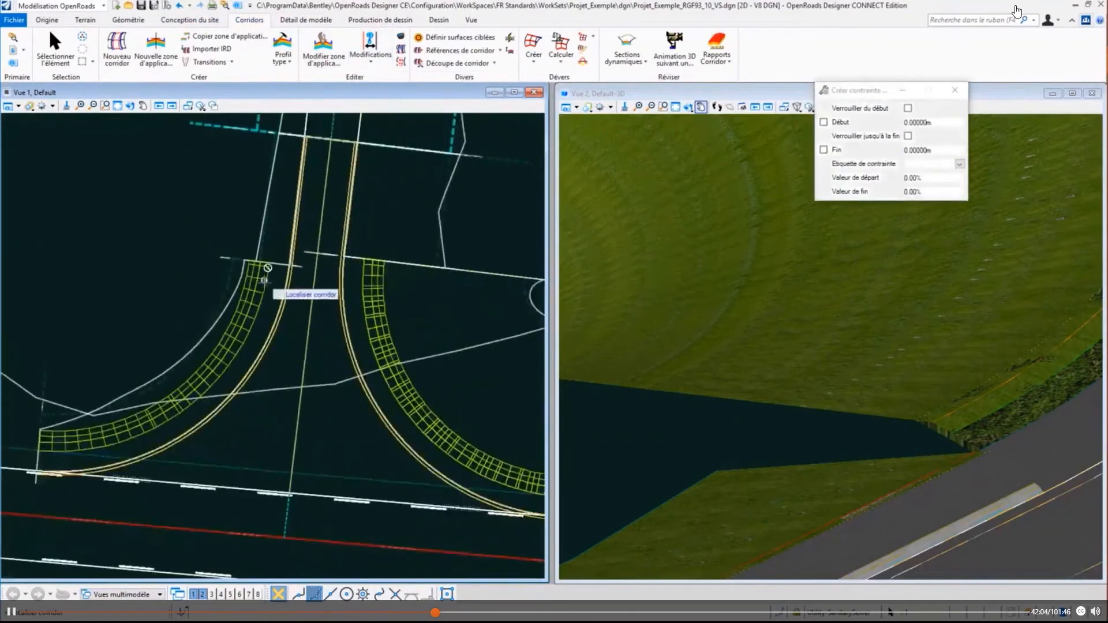
middle_click_drag(445, 442, 296, 403)
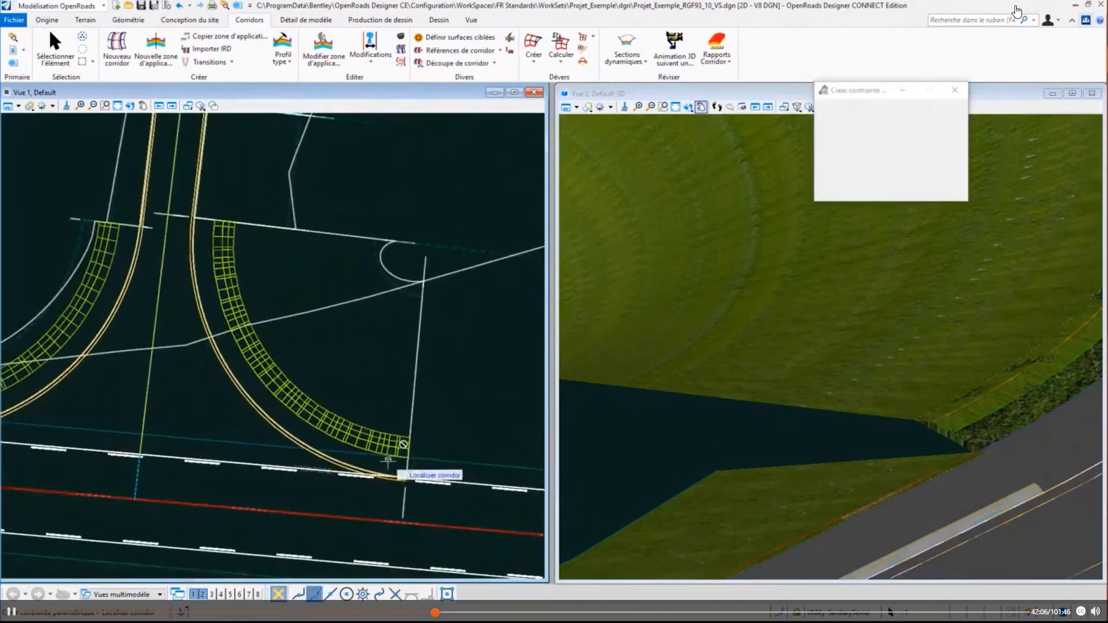
scroll(396, 461, "up", 2)
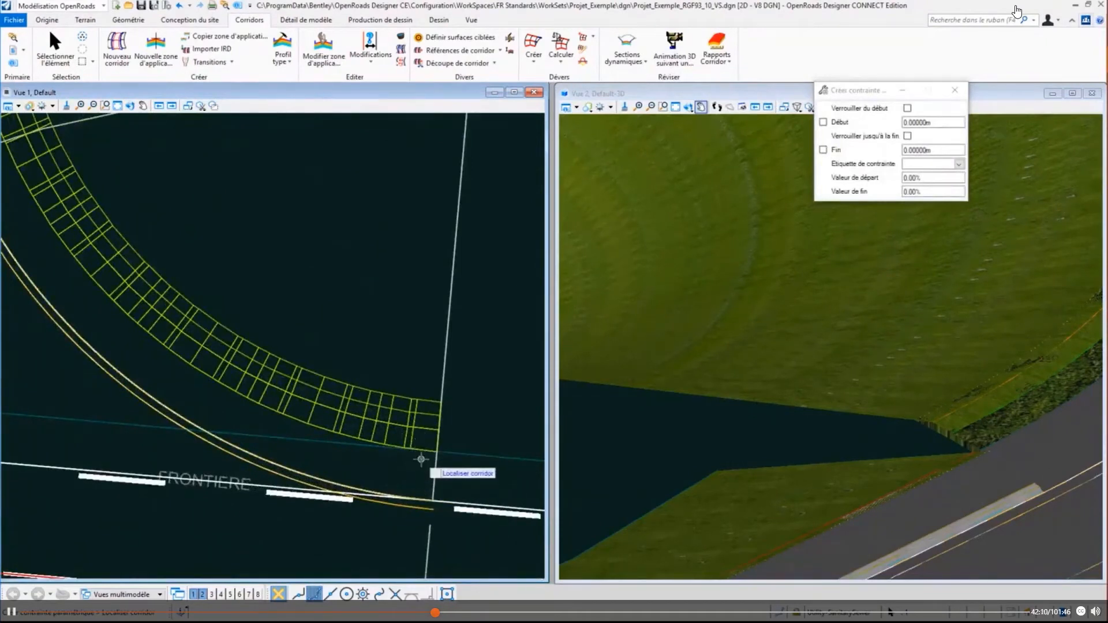
scroll(988, 459, "up", 3)
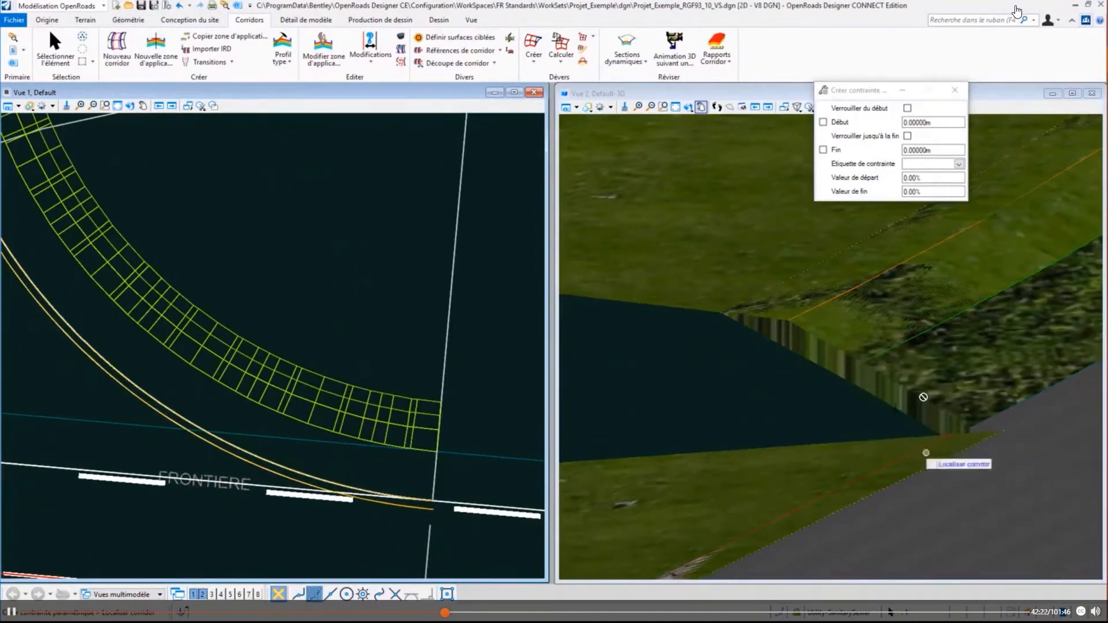
scroll(852, 406, "down", 3)
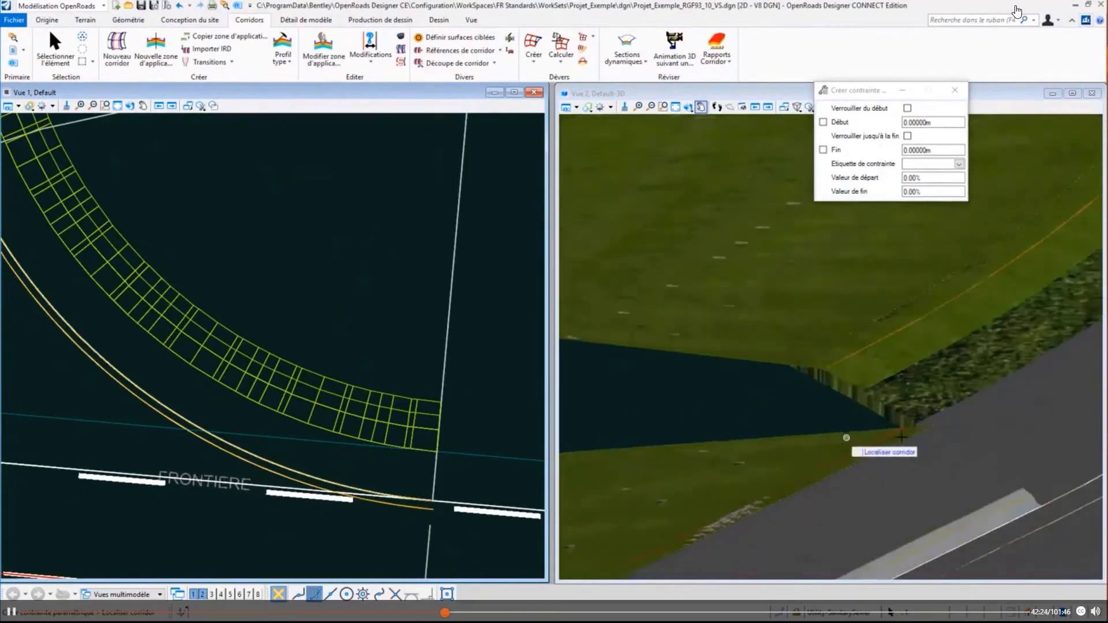
scroll(868, 435, "down", 3)
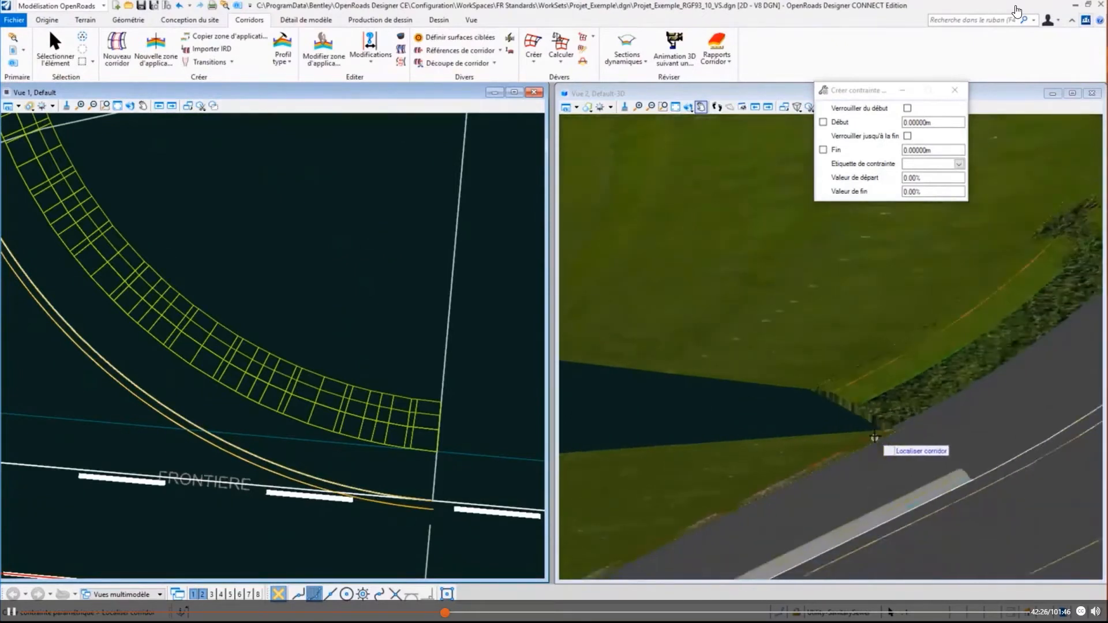
scroll(881, 425, "down", 1)
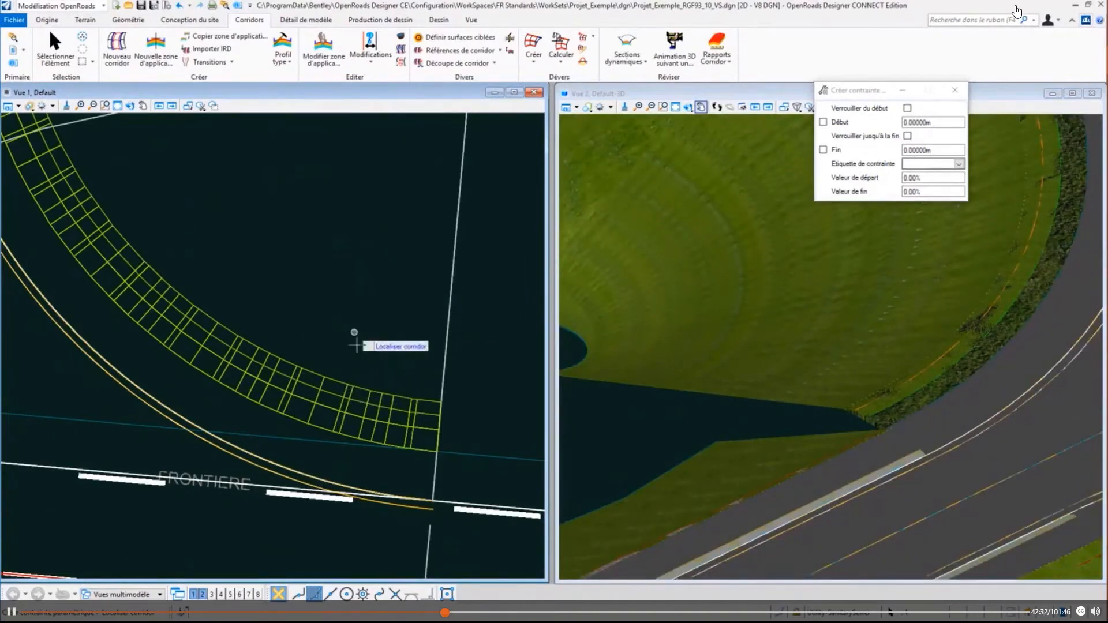
scroll(355, 345, "down", 2)
left_click(426, 179)
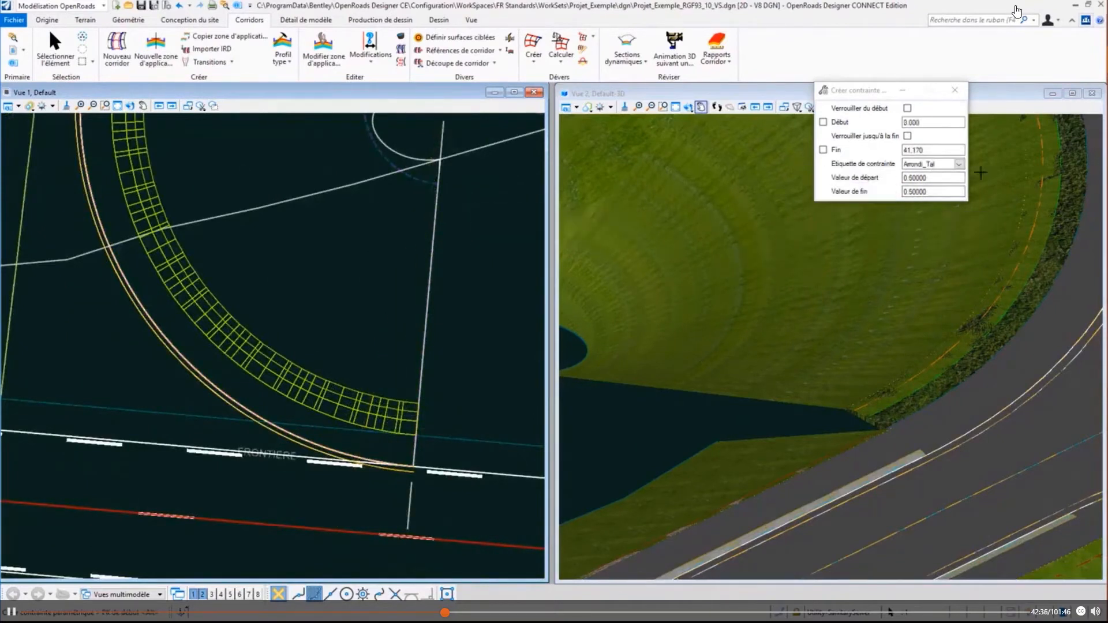
- Choose the constraint label Larg_Berme and set its end value to 0, keeping 0.75 as the start value
left_click(960, 167)
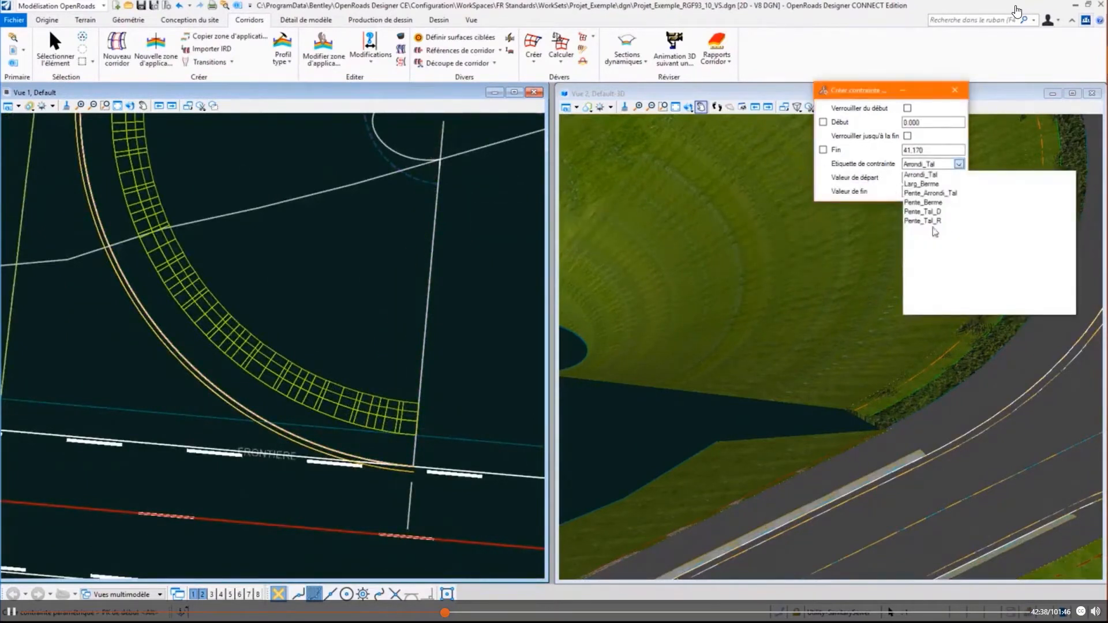
left_click(938, 185)
left_click(938, 190)
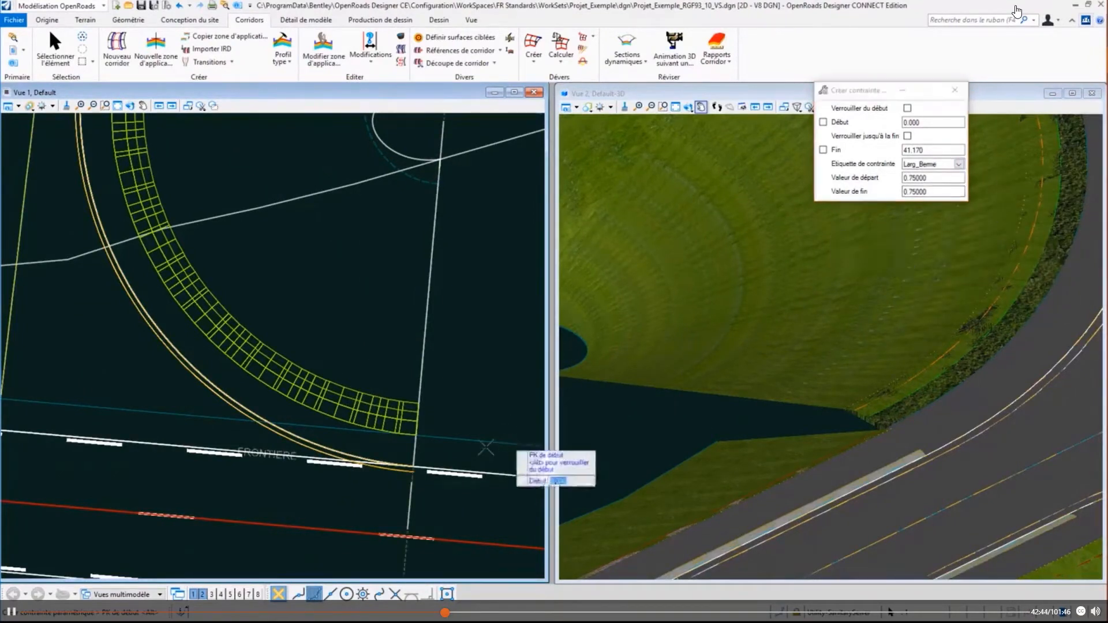
left_click(935, 192)
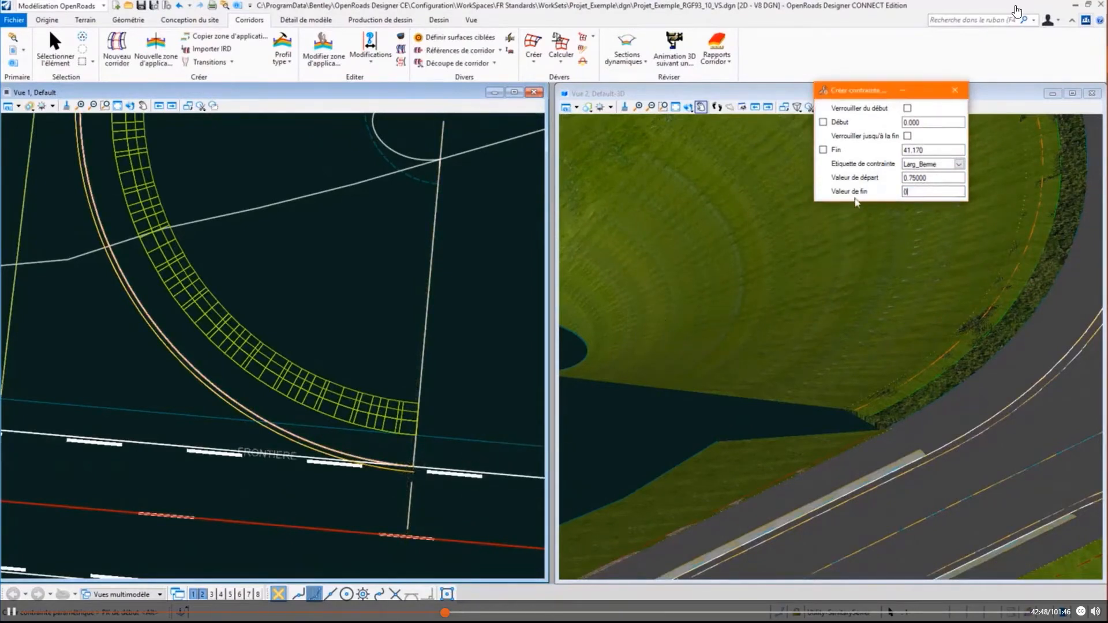
key("Return")
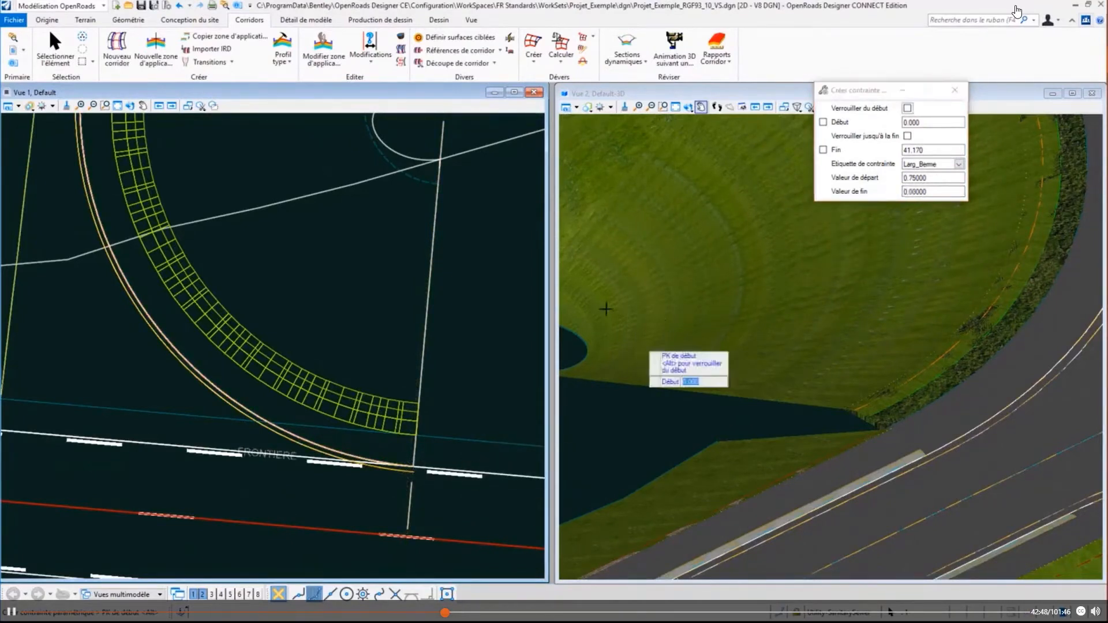
- Apply the Larg_Berme constraint from station 0.000 to station 31.520, where the kerb return meets the side-road corridor, and accept its values
left_click(457, 304)
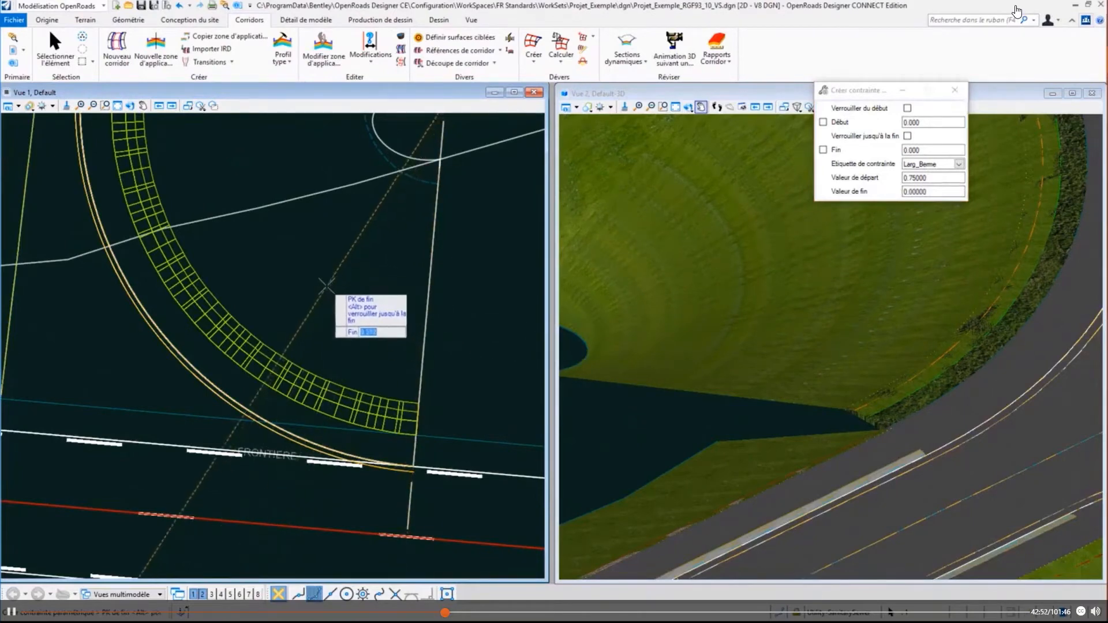
mouse_move(327, 286)
middle_mouse_down()
mouse_move(421, 402)
mouse_move(472, 496)
middle_mouse_up()
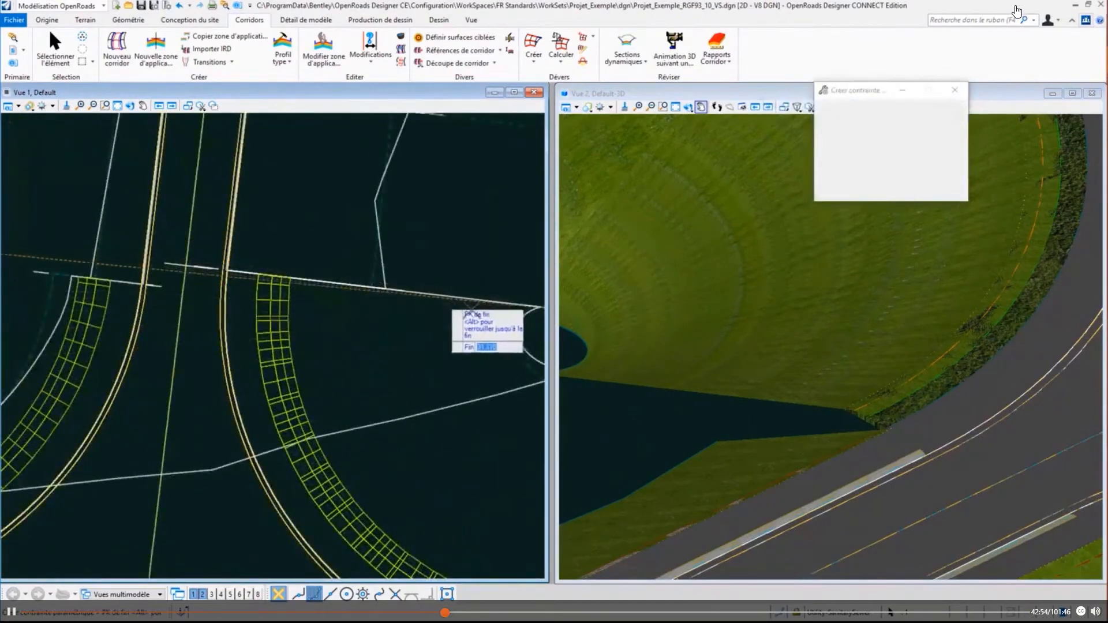
scroll(269, 297, "up", 5)
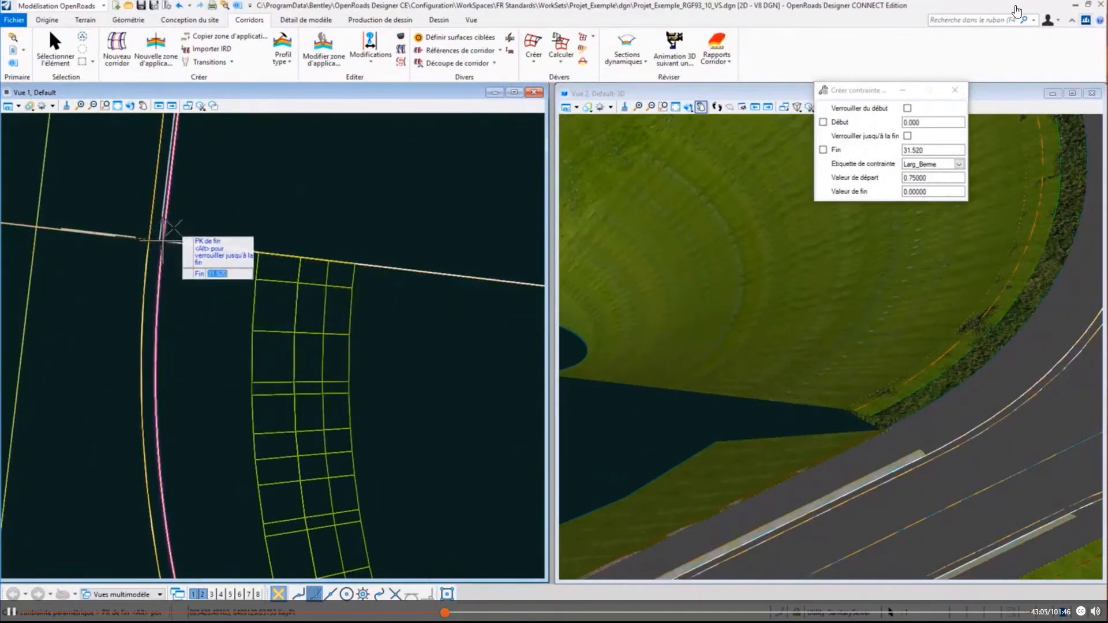
left_click(185, 267)
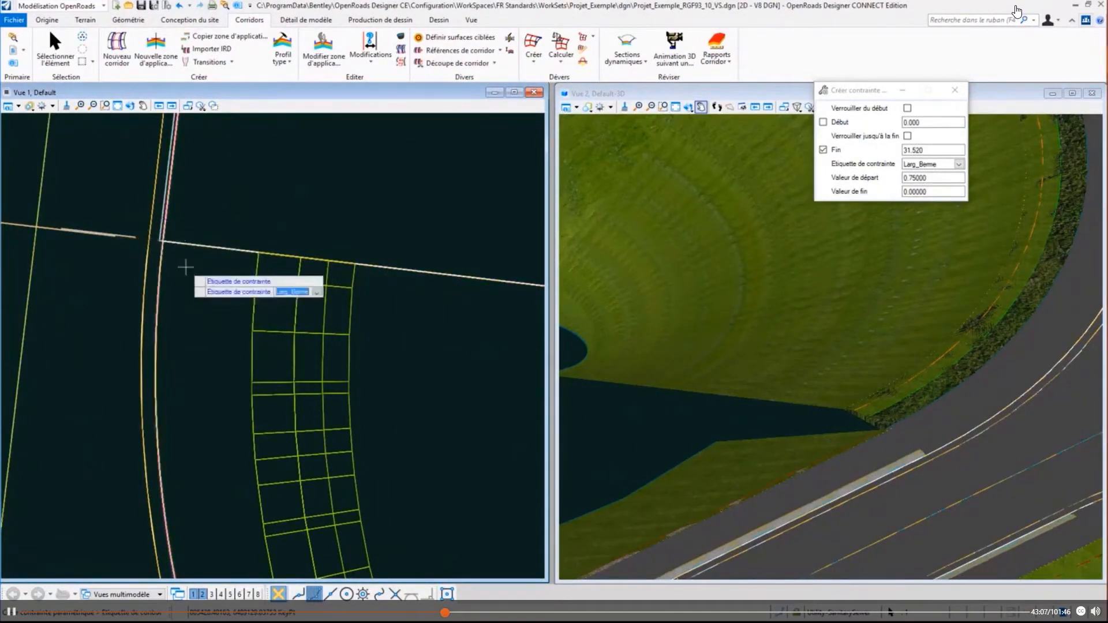
left_click(186, 267)
left_click(185, 267)
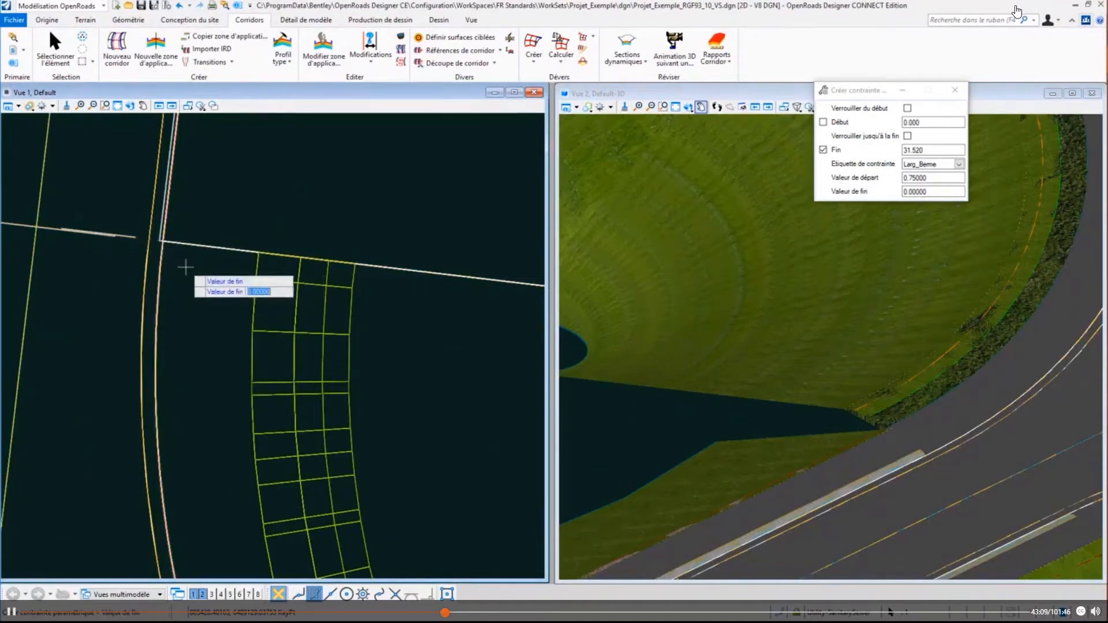
left_click(185, 267)
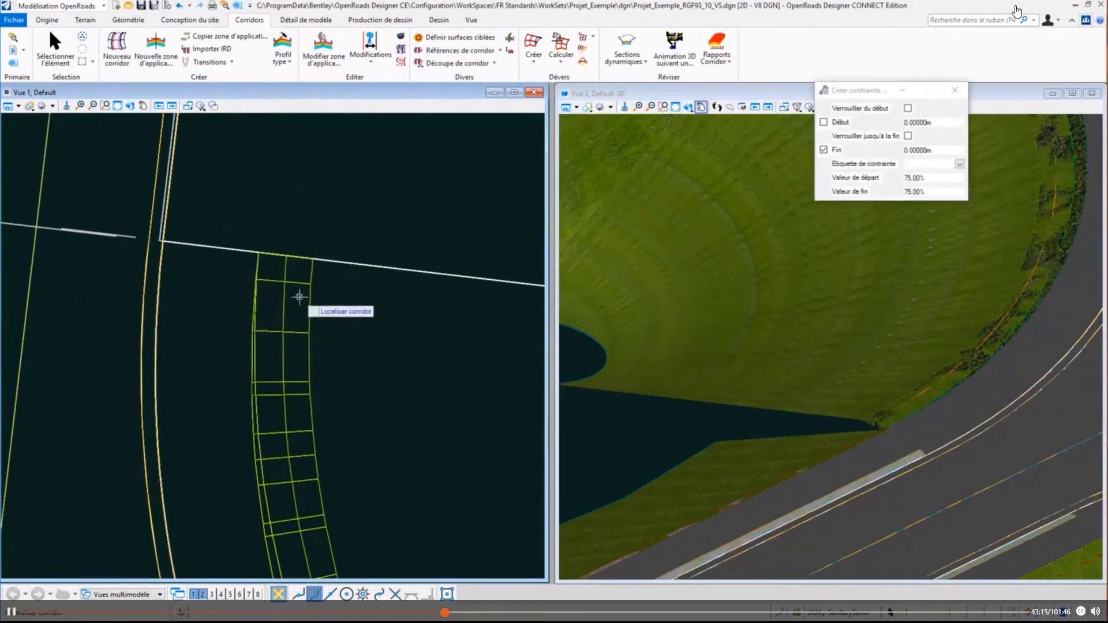
- Start another parametric constraint on the same embankment corridor, locking it to the corridor's start and ending it at station 31.52
scroll(175, 330, "down", 1)
scroll(175, 330, "down", 1)
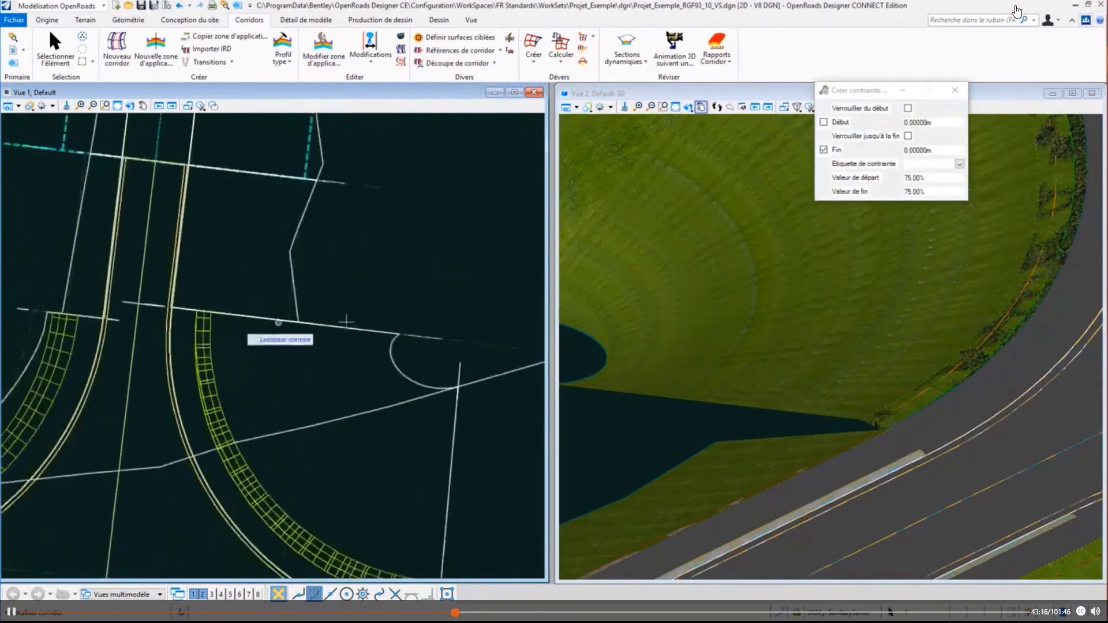
left_click(412, 393)
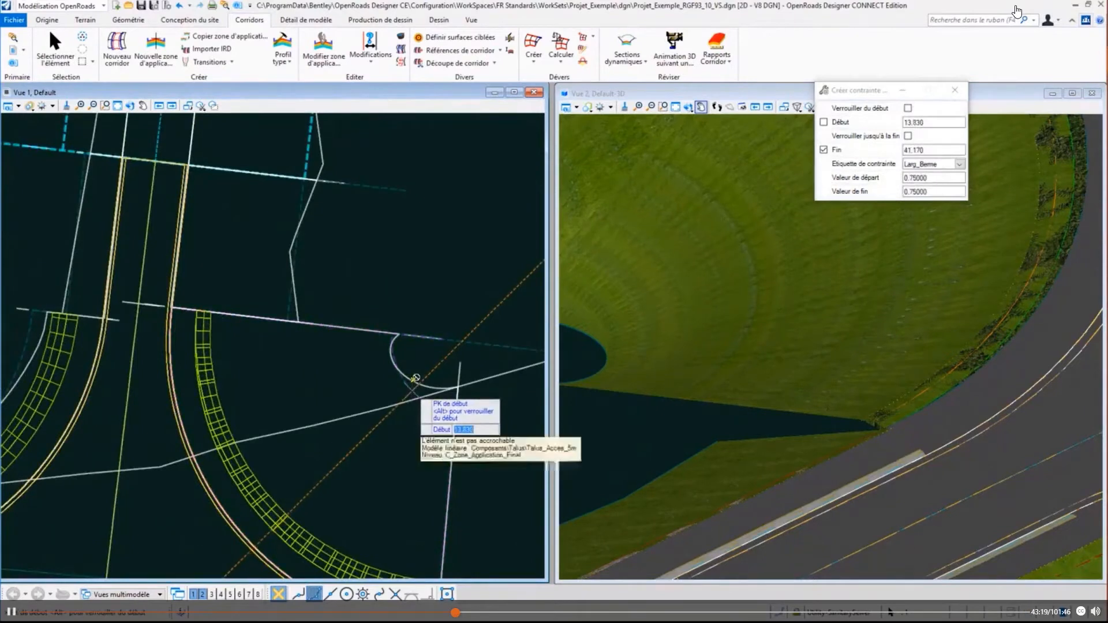
key("alt")
left_click(412, 387)
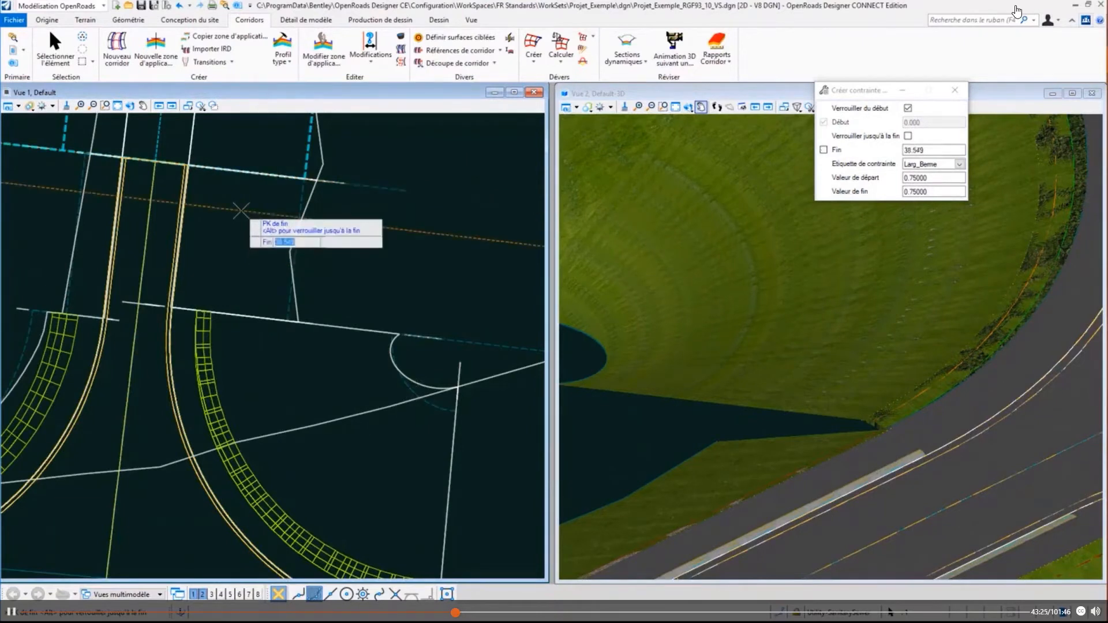
type("31.52")
key("Return")
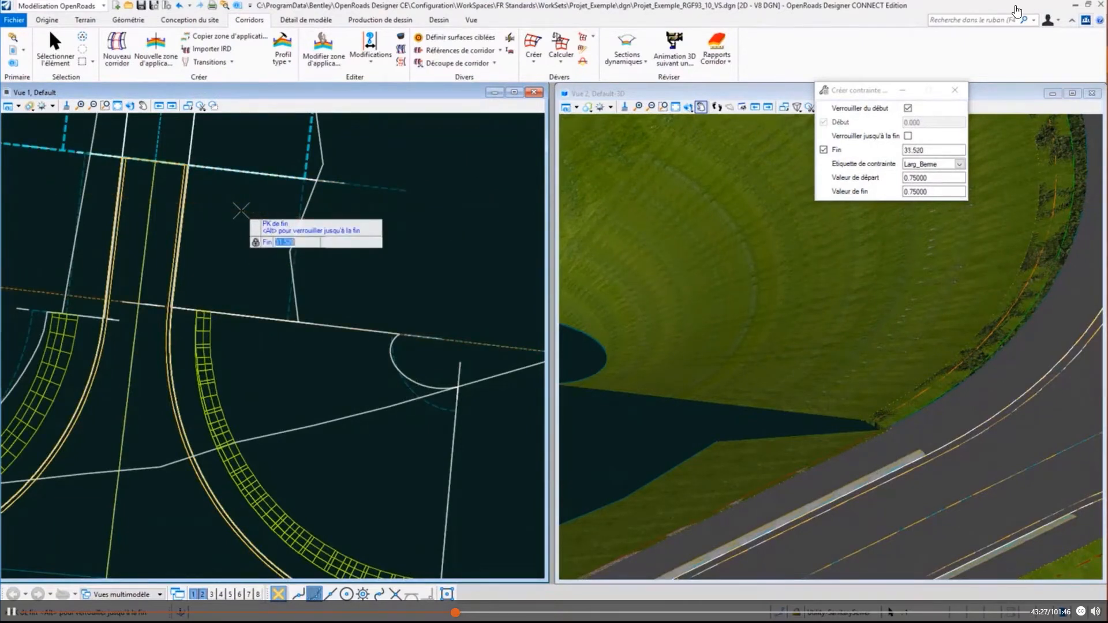
left_click(241, 210)
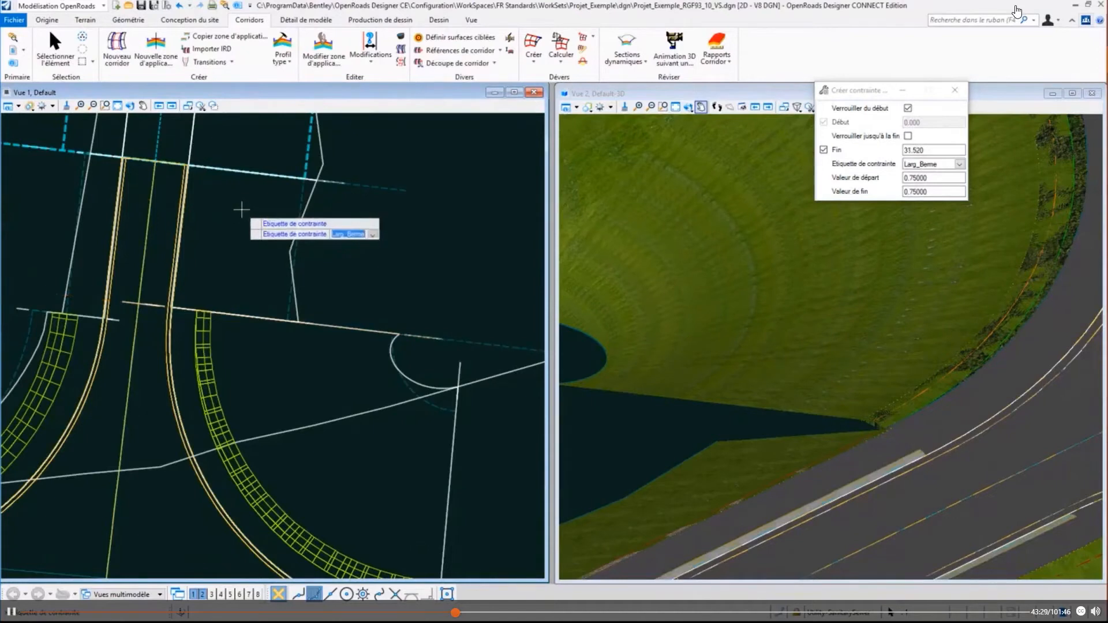
- Assign the label Arrondi_Tal to the constraint with a start value of 0.75 and create it
key("Down")
key("Return")
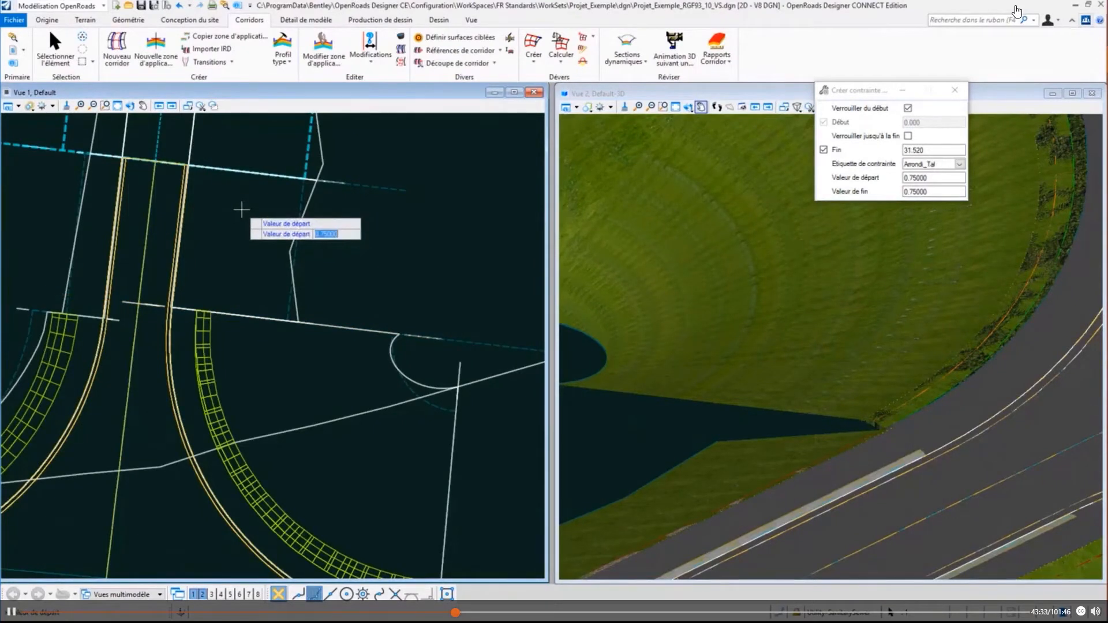
key("Return")
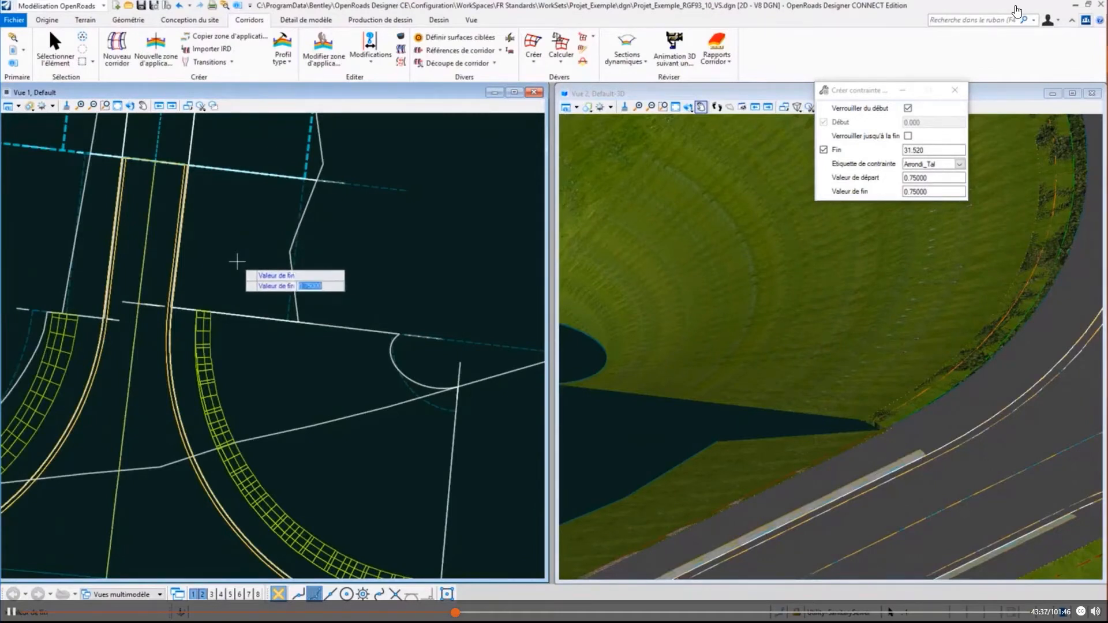
key("Return")
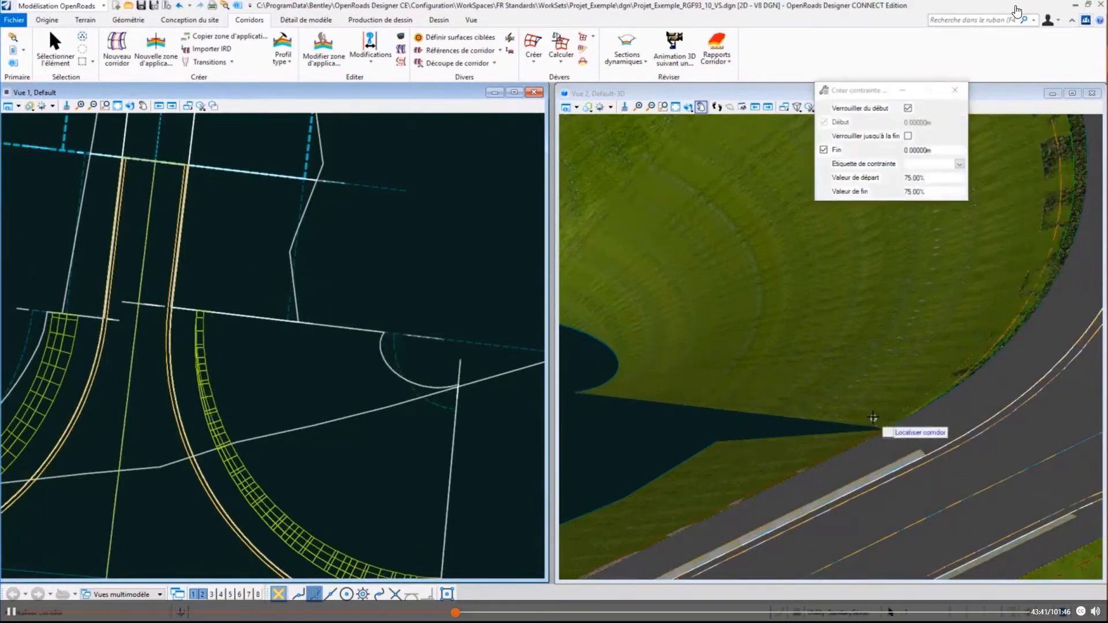
- End the constraint command and examine in 3D how the embankment slopes of the kerb return join the side-road corridor
scroll(887, 440, "up", 2)
middle_click_drag(841, 454, 849, 451, "shift")
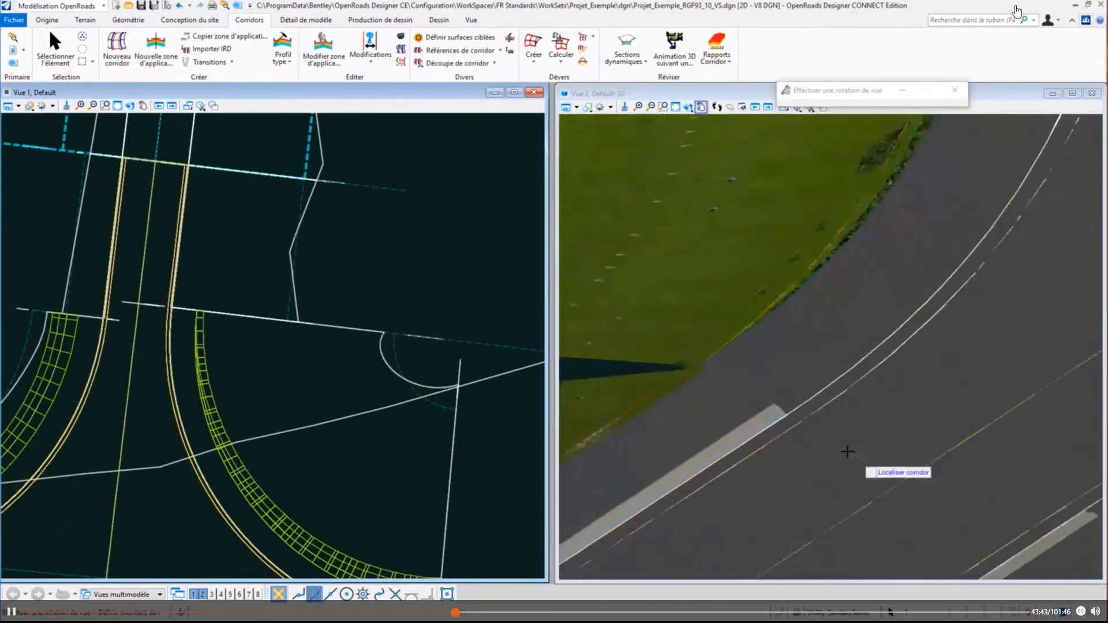
scroll(352, 445, "down", 3)
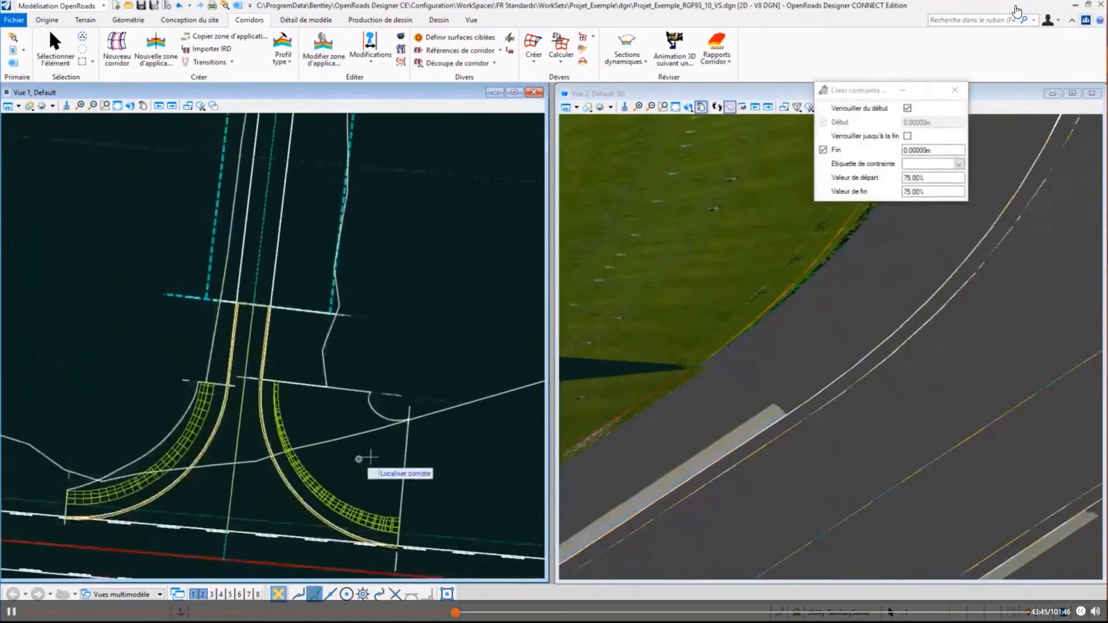
scroll(814, 522, "down", 4)
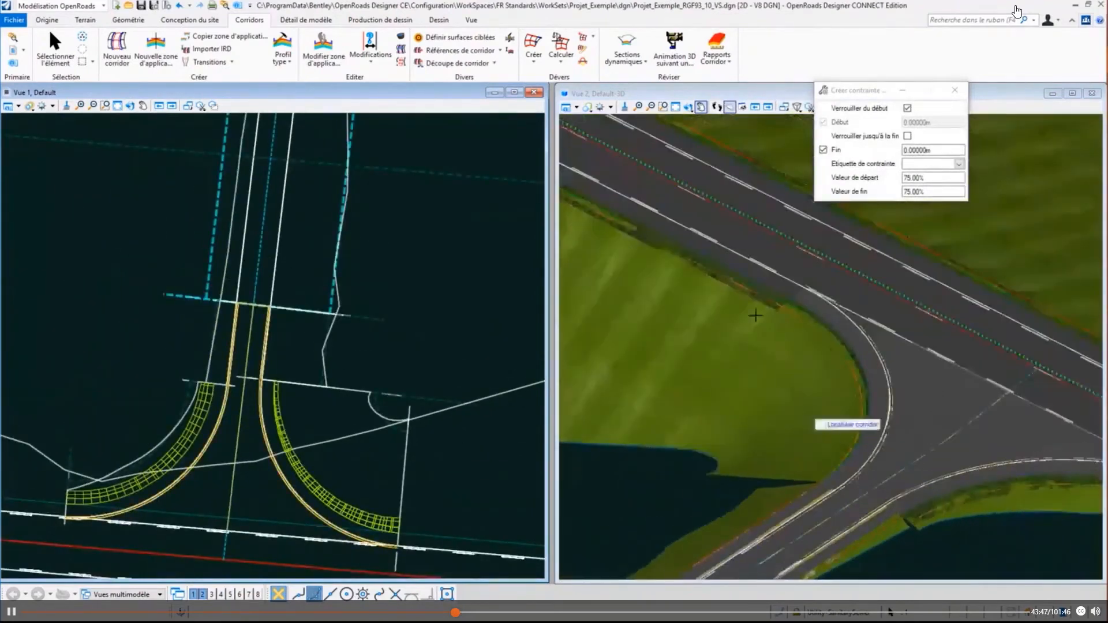
scroll(692, 304, "up", 2)
key("Escape")
scroll(664, 520, "up", 3)
scroll(665, 521, "up", 2)
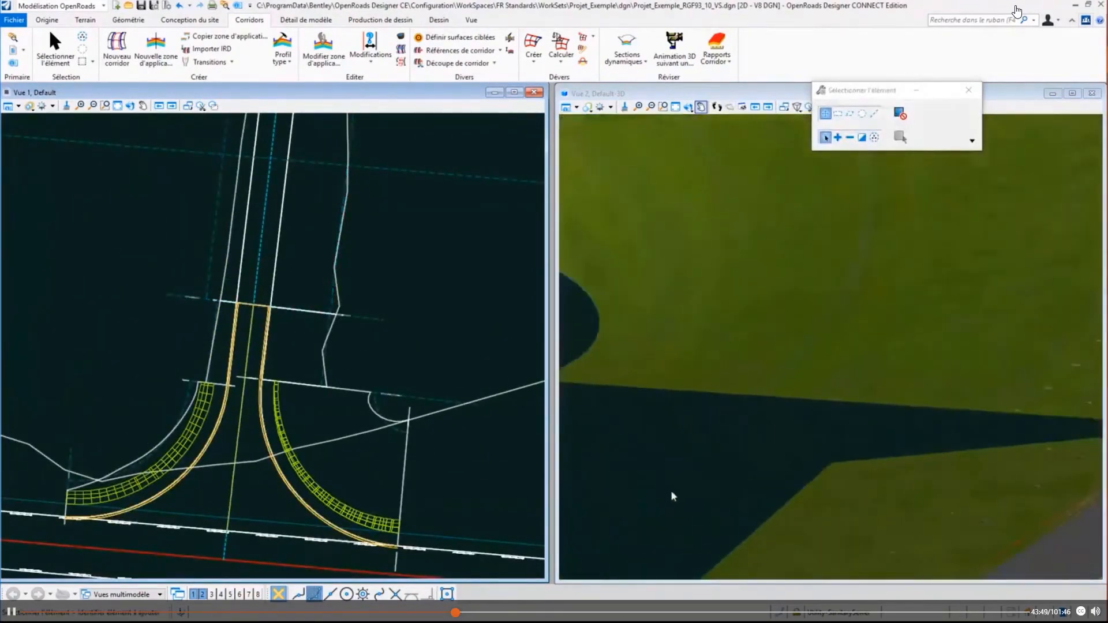
scroll(669, 491, "down", 3)
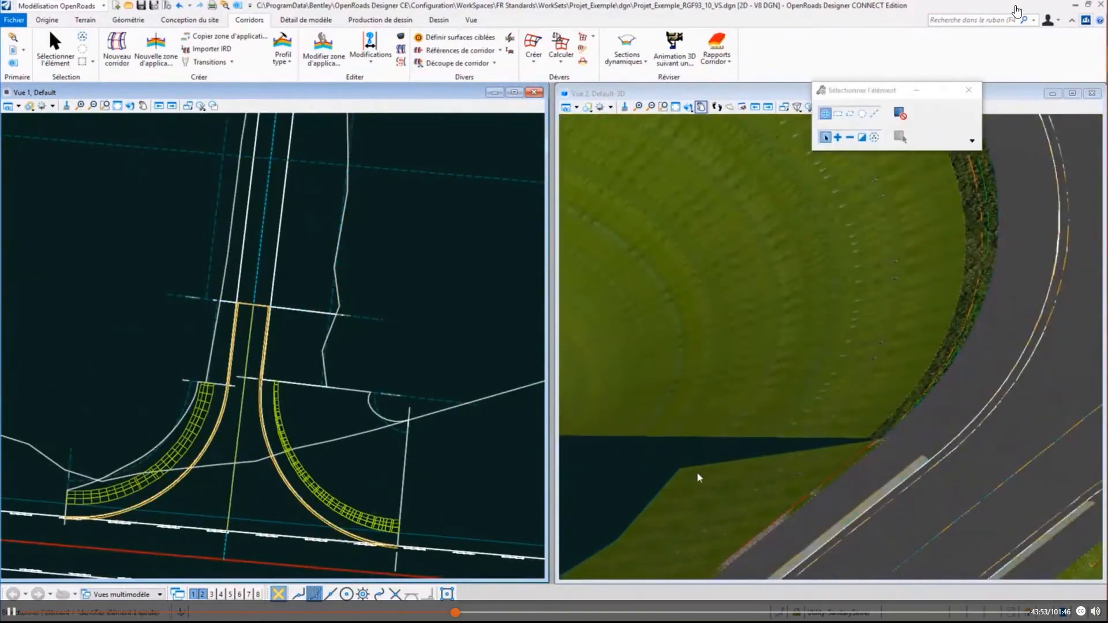
middle_click_drag(695, 425, 814, 501)
scroll(813, 500, "down", 4)
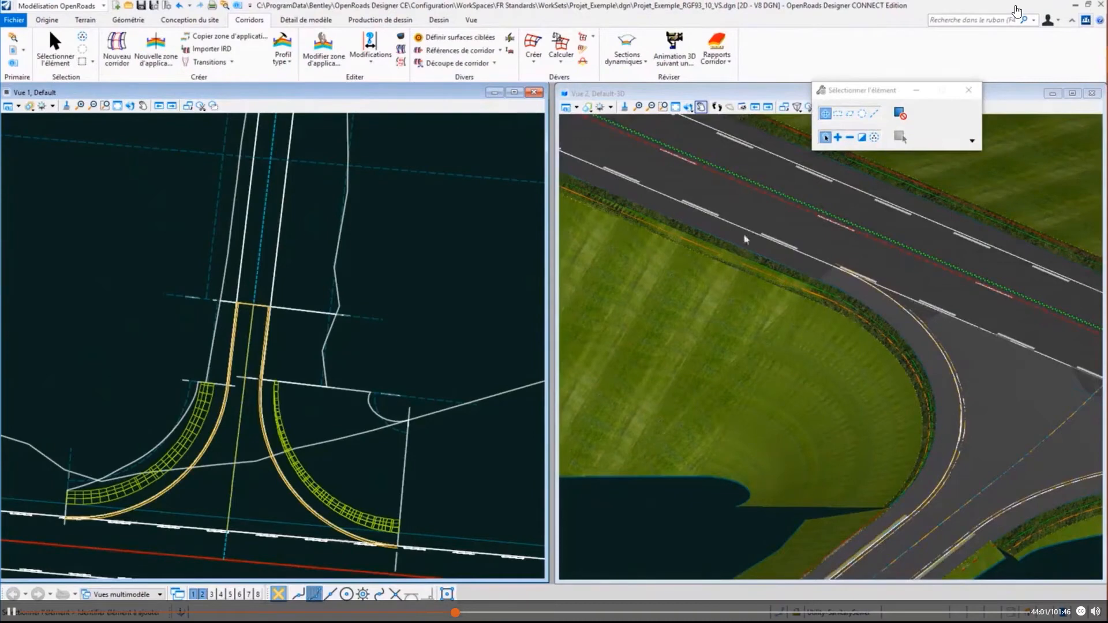
- Start a parametric constraint on the kerb return's embankment corridor, locking it to the corridor's start and ending it at station 31.52
left_click(370, 44)
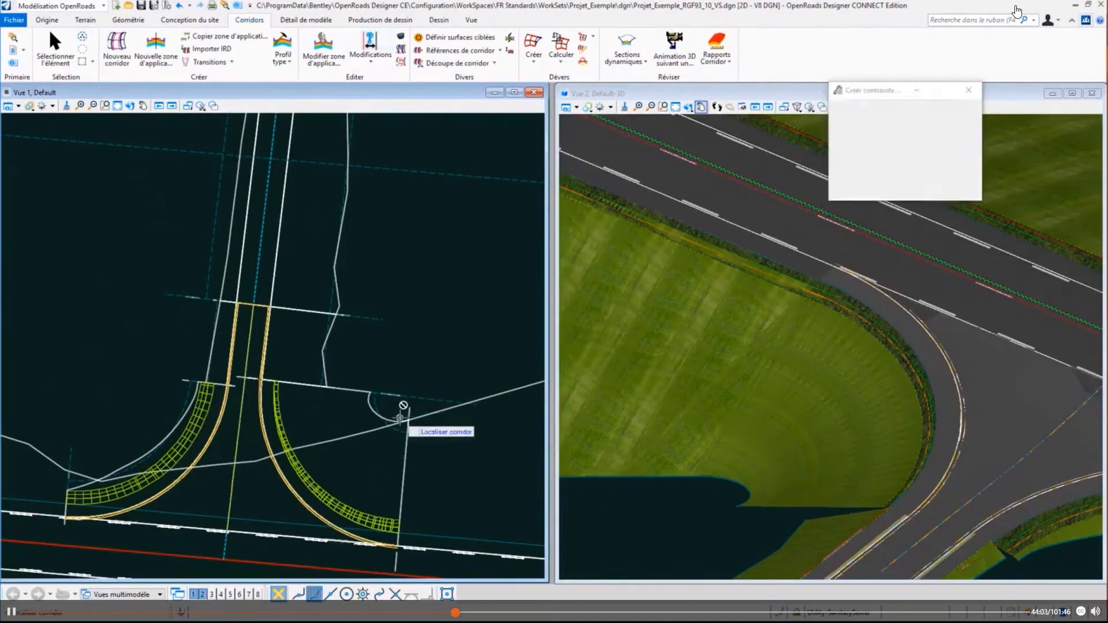
scroll(399, 417, "up", 2)
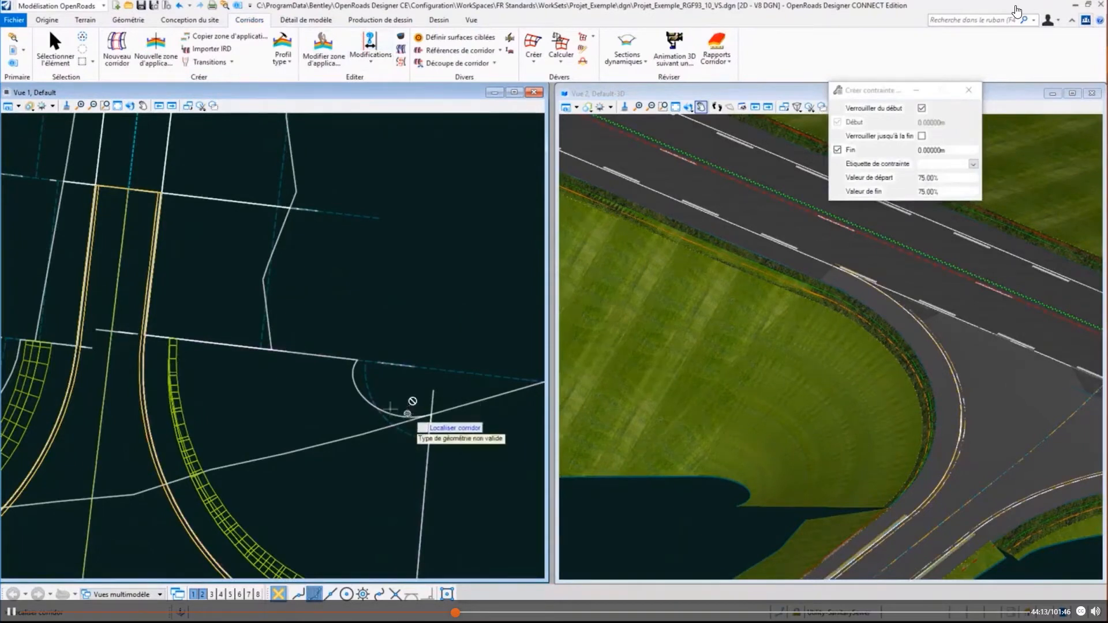
left_click(362, 387)
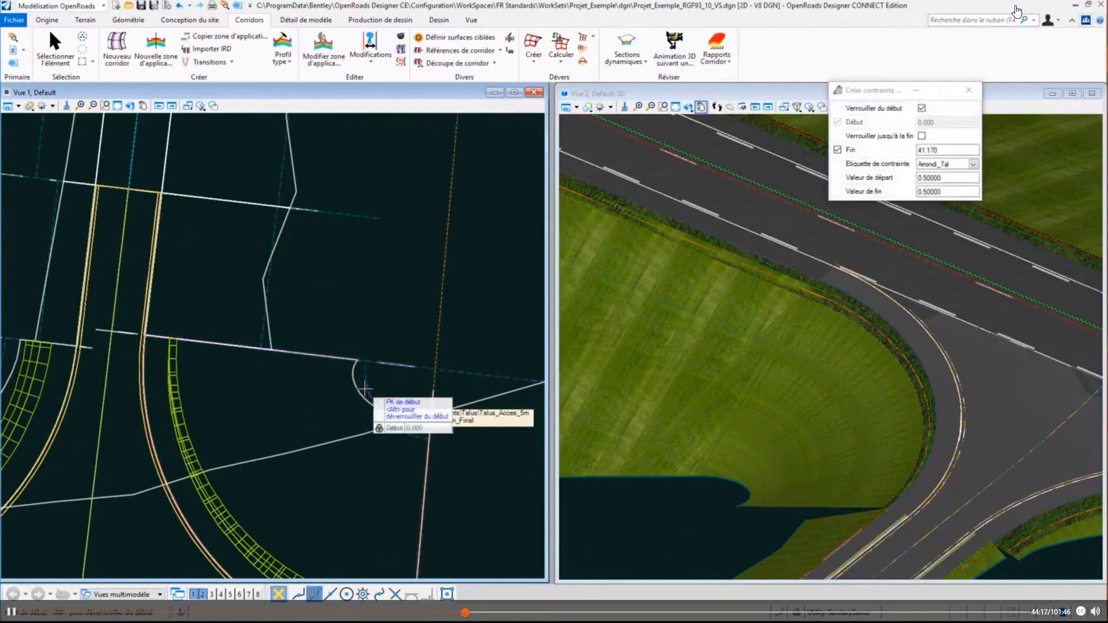
left_click(365, 376)
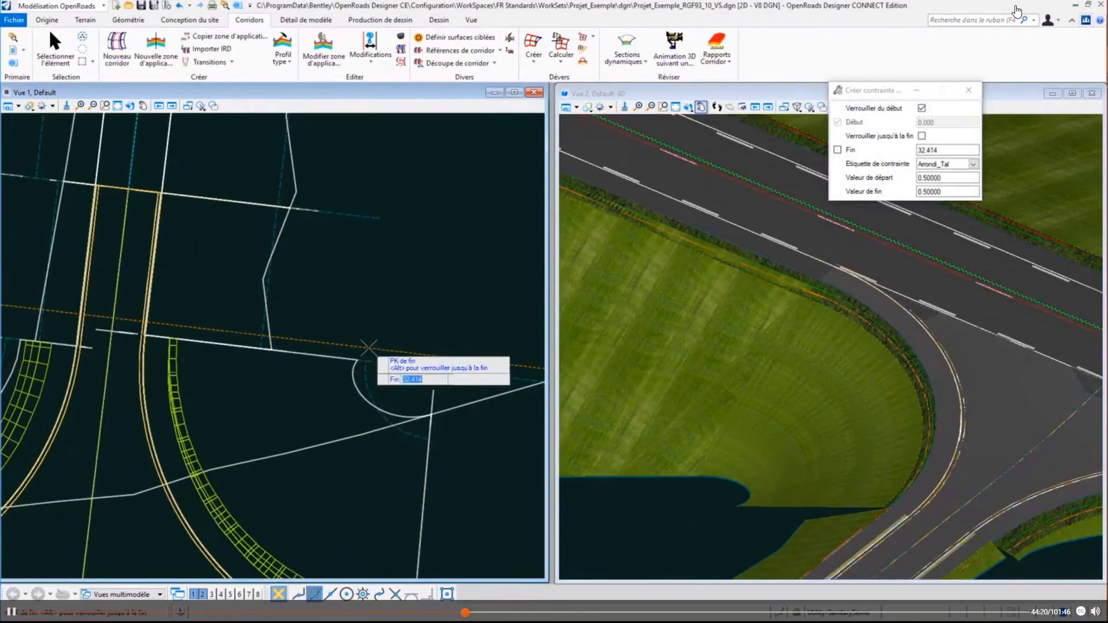
type("31.52")
key("Return")
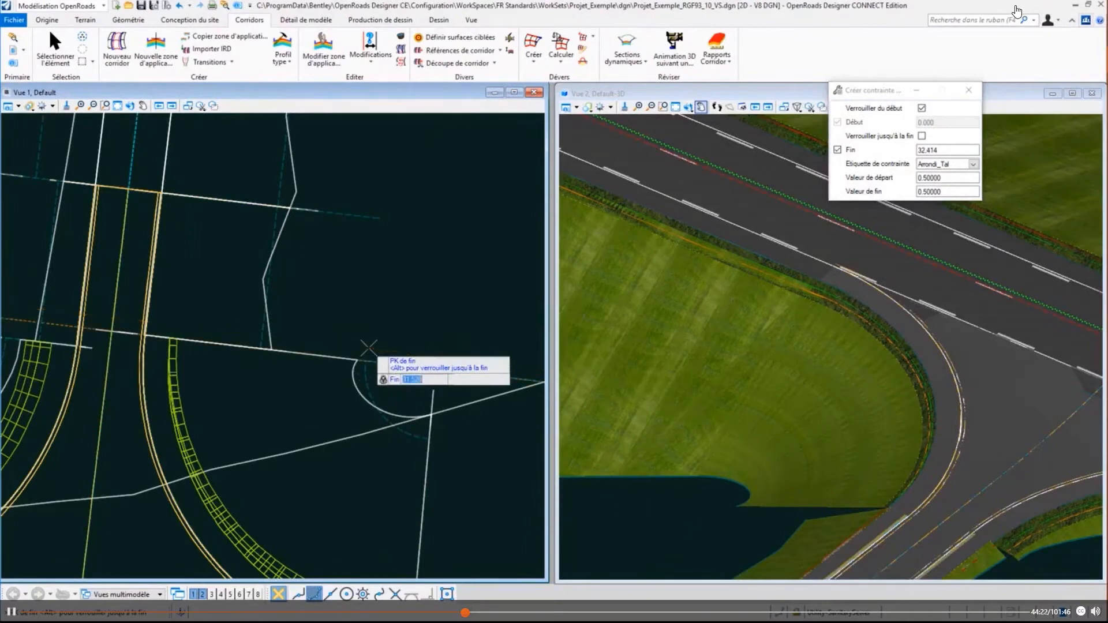
left_click(368, 348)
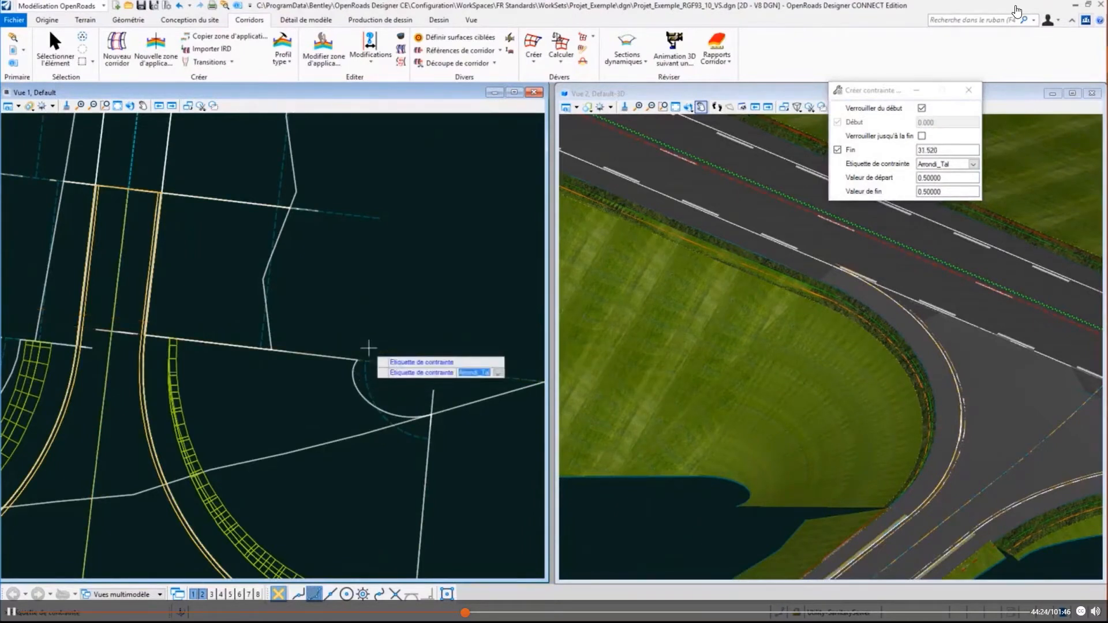
- Assign the label Pente_Tal_R with a start value of -50% and an end value of -66.67%, and create the constraint
left_click(973, 165)
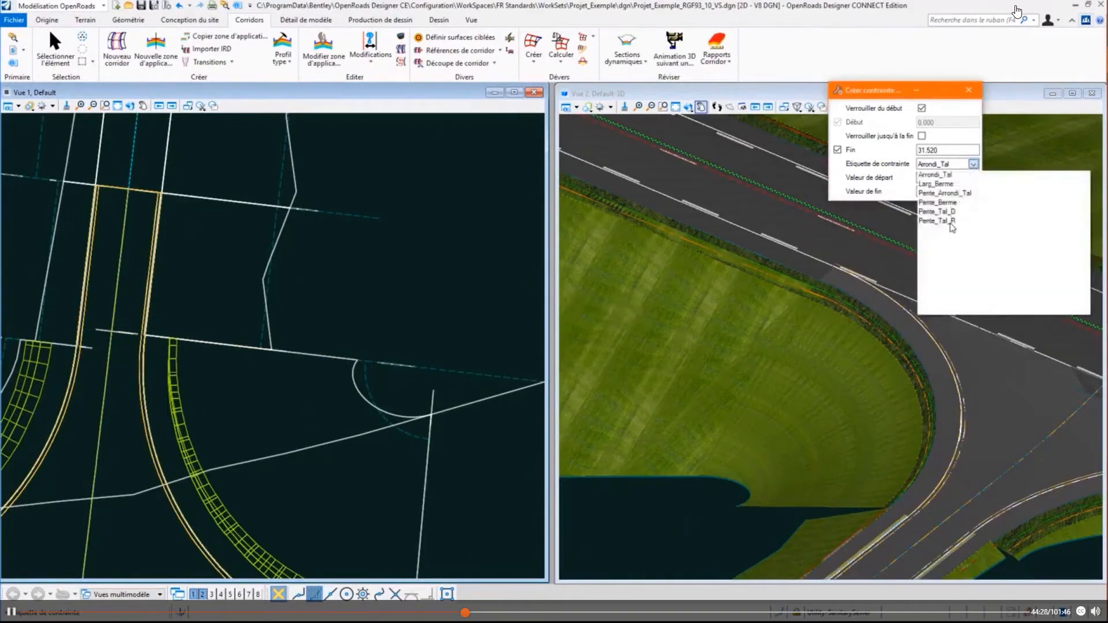
left_click(952, 221)
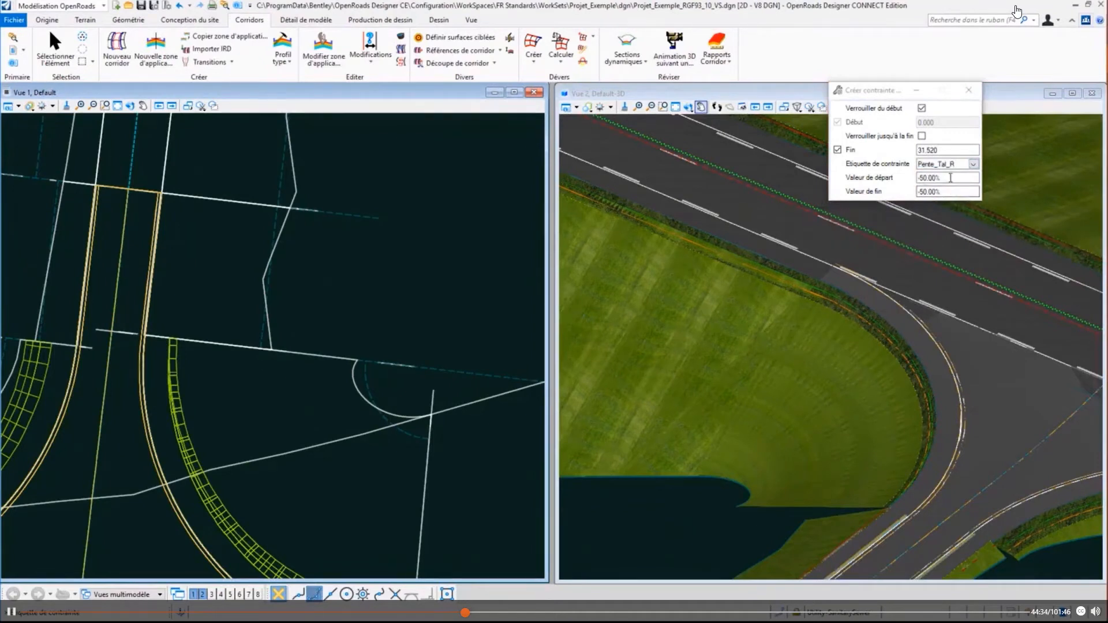
left_click_drag(959, 192, 896, 185)
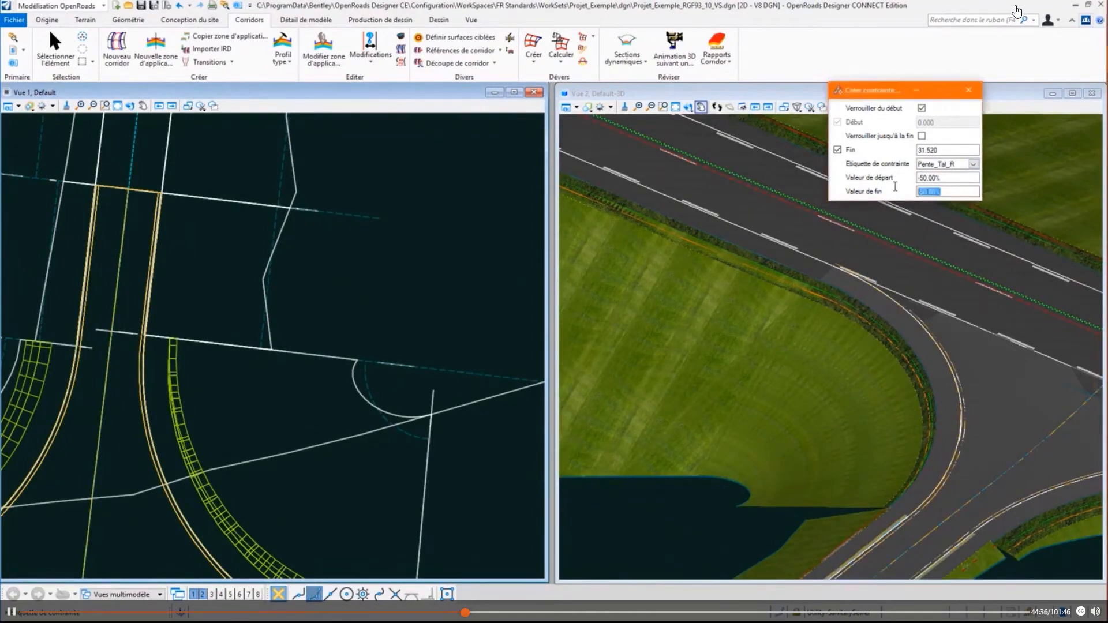
left_click(927, 192)
left_click(485, 286)
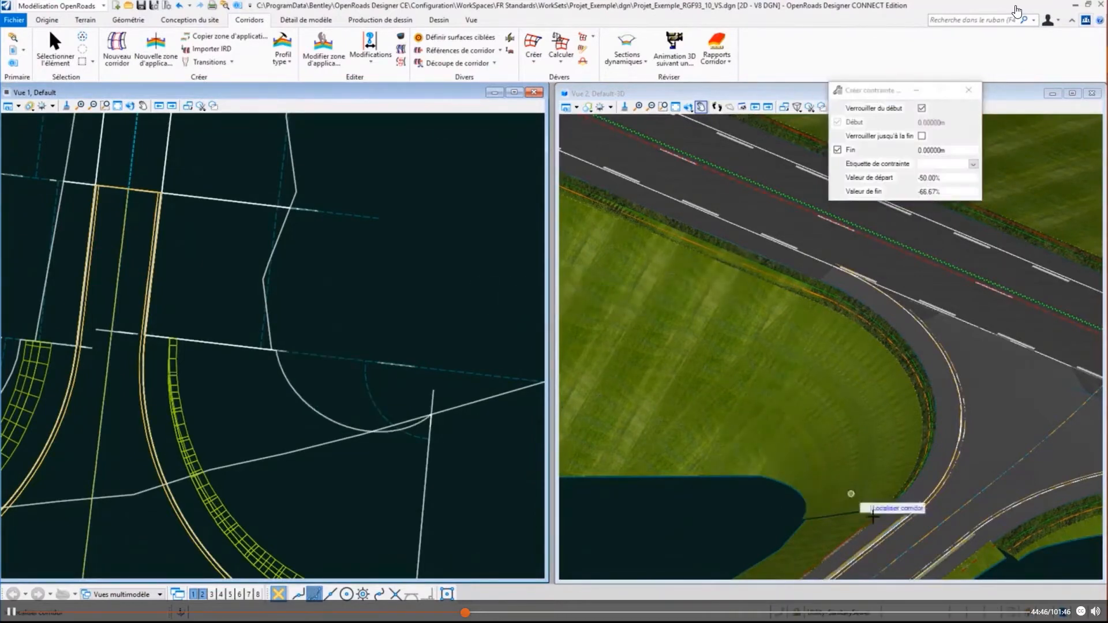
- Examine in 3D how the kerb return's embankment slope joins the slope of the side-road corridor
scroll(853, 513, "up", 4)
scroll(792, 513, "up", 2)
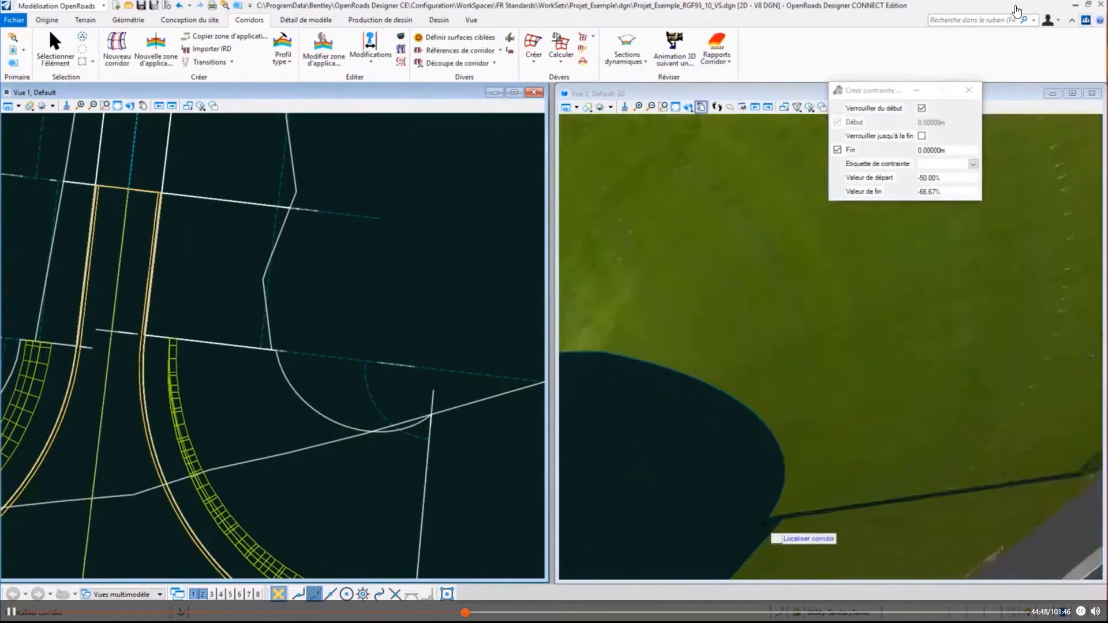
scroll(763, 524, "up", 1)
scroll(754, 490, "down", 4)
scroll(903, 475, "up", 4)
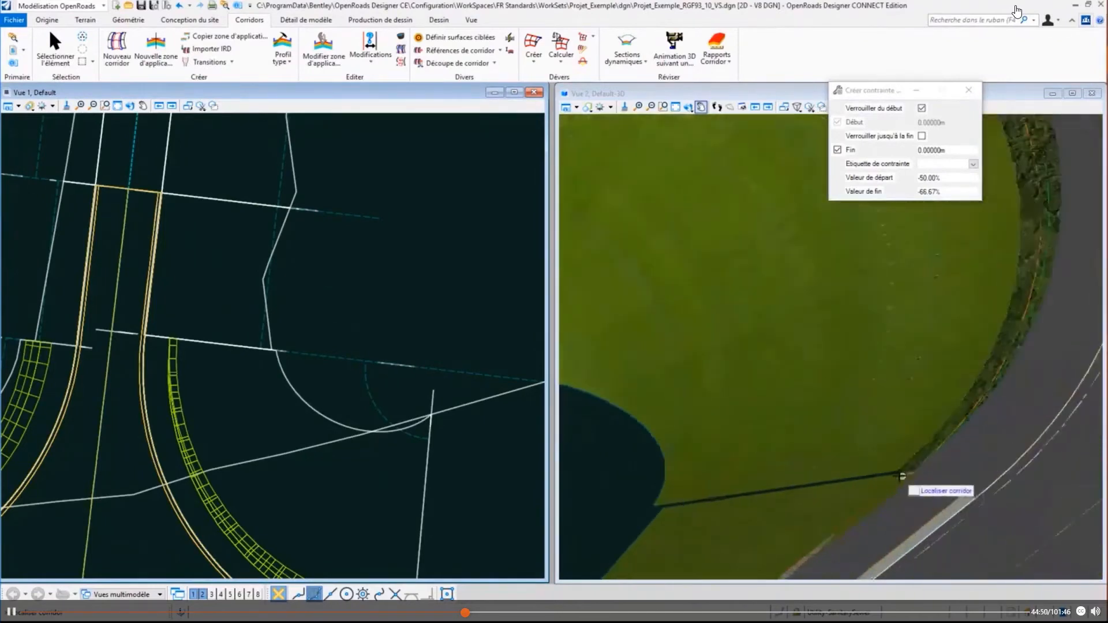
scroll(883, 488, "up", 2)
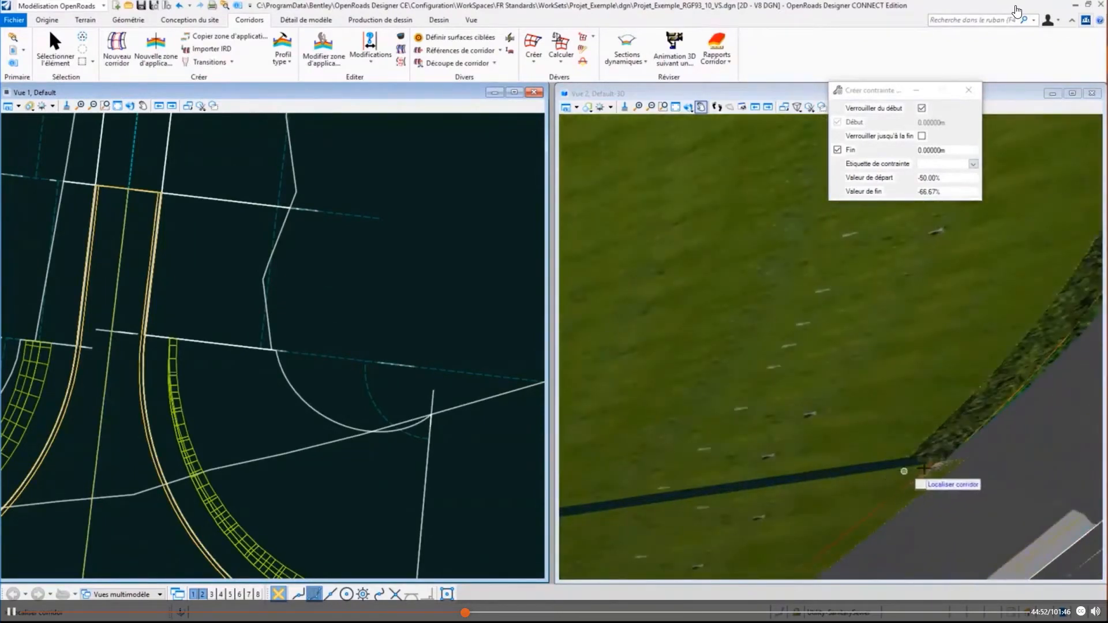
scroll(941, 462, "up", 1)
scroll(900, 459, "down", 3)
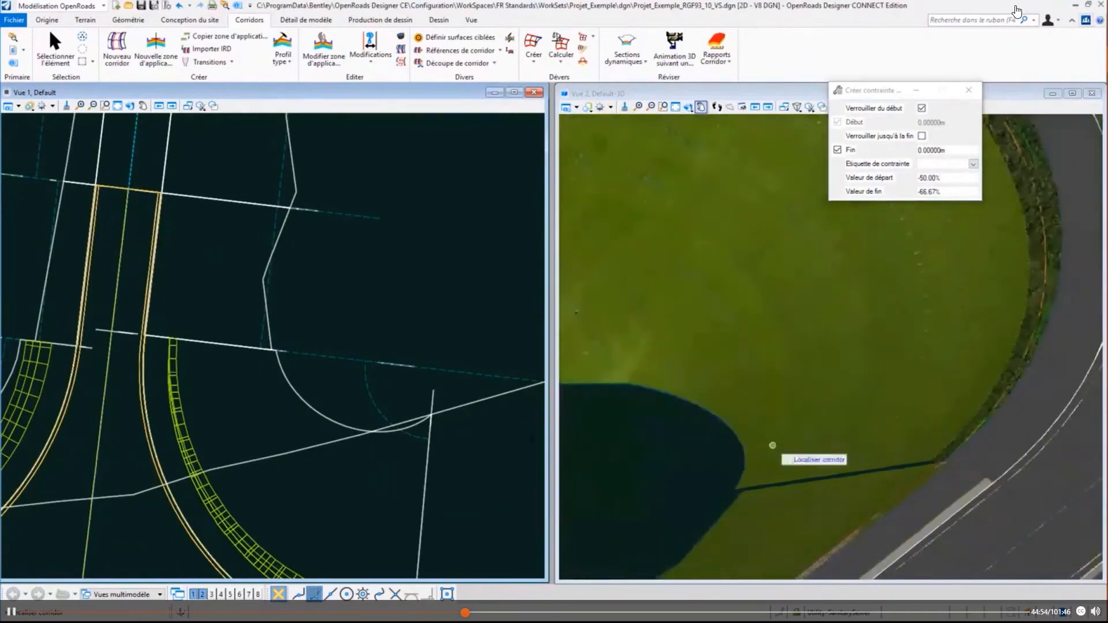
scroll(732, 439, "up", 3)
scroll(739, 436, "down", 1)
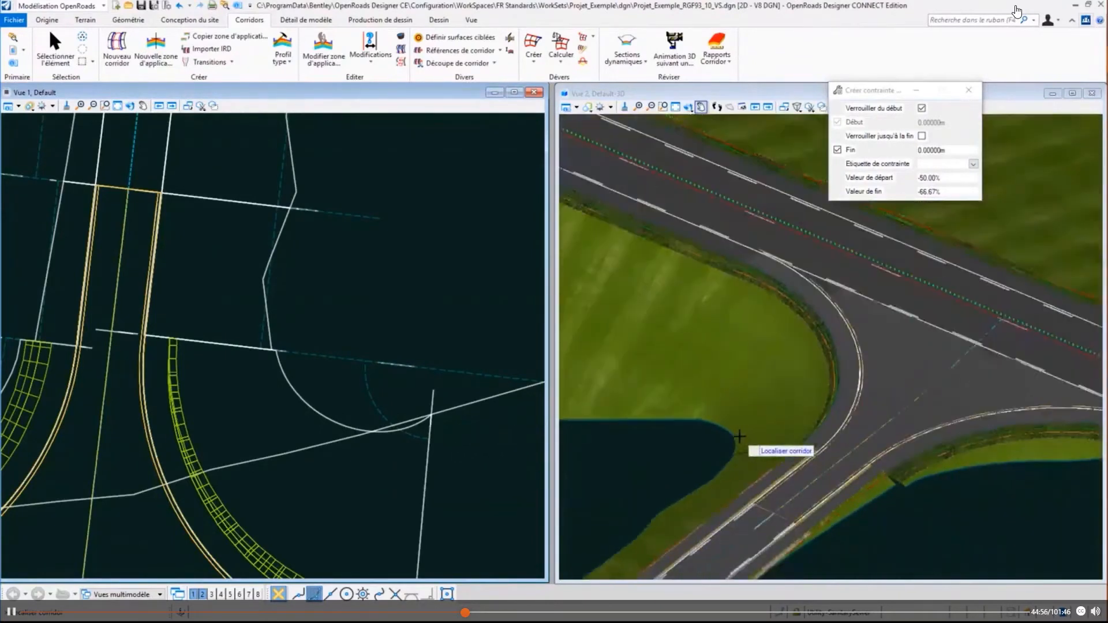
scroll(794, 447, "up", 2)
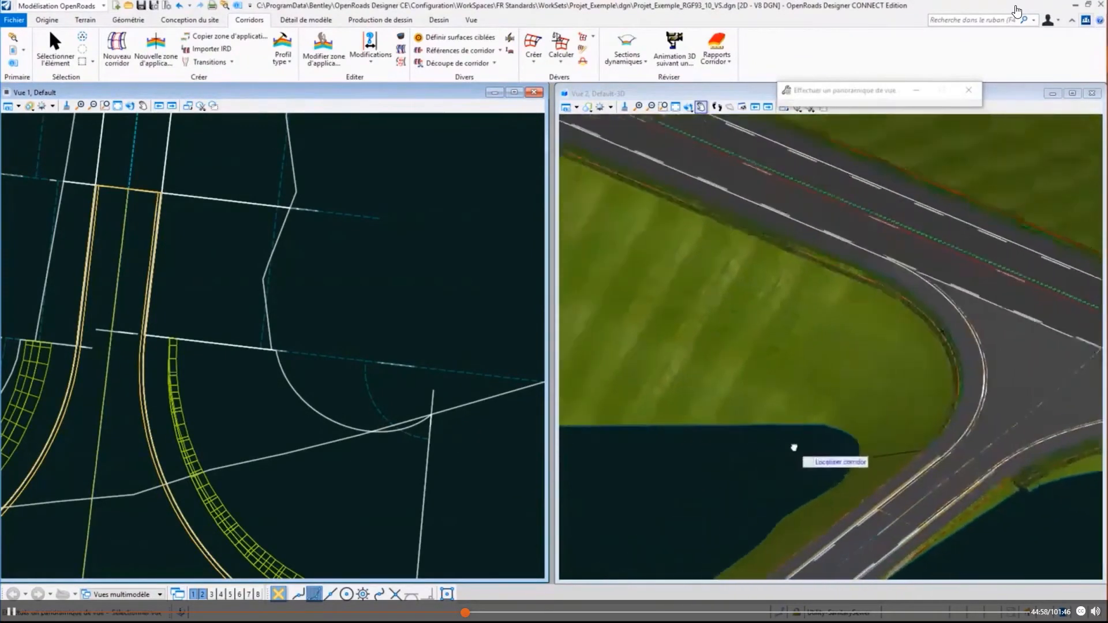
- Rotate the 3D view dynamically around the embankment joint and apply the PT_Transparent display style to it
left_click(688, 108)
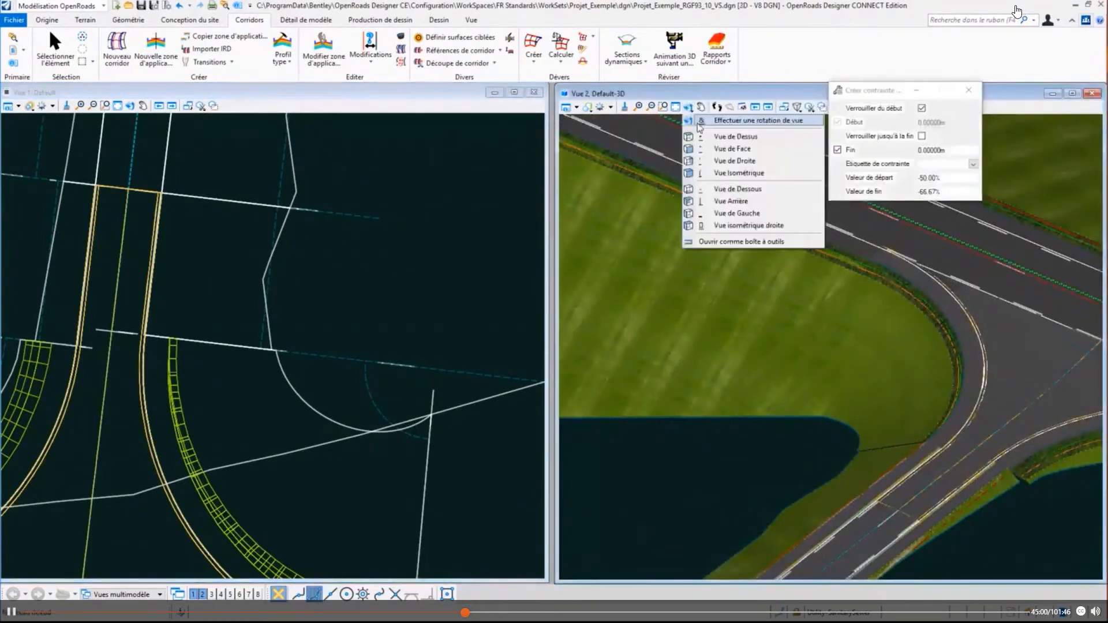
left_click(712, 120)
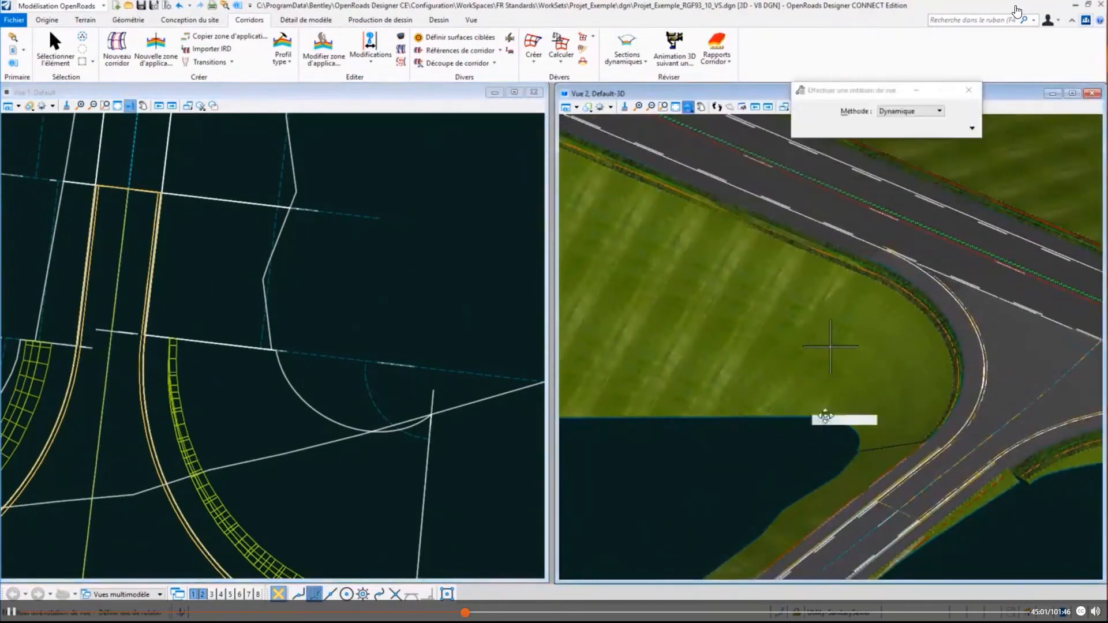
left_click(860, 451)
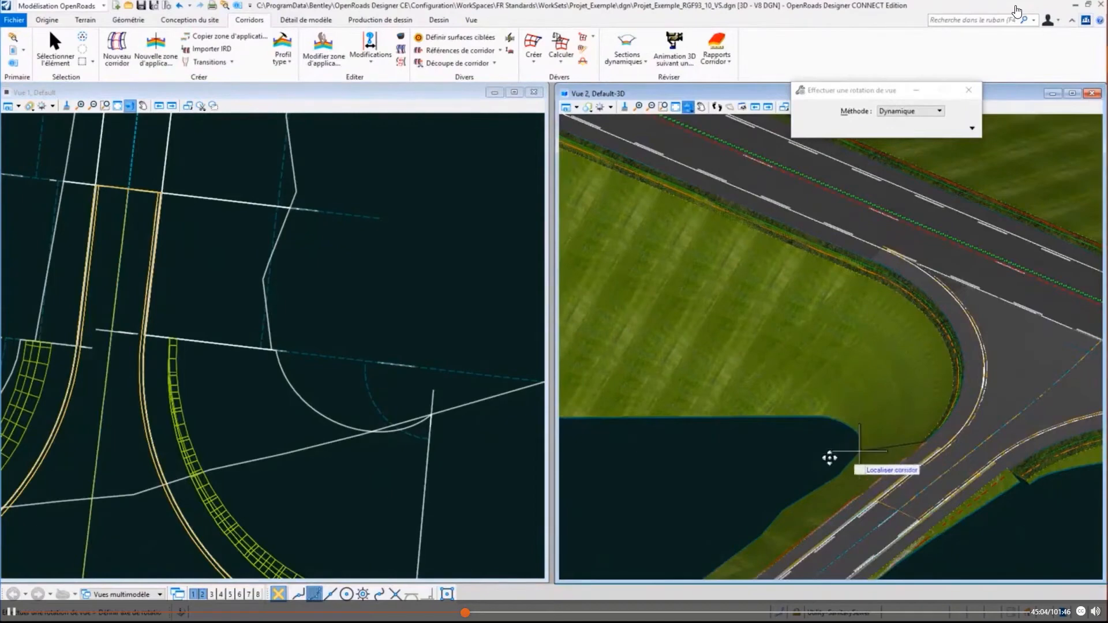
left_click(1007, 434)
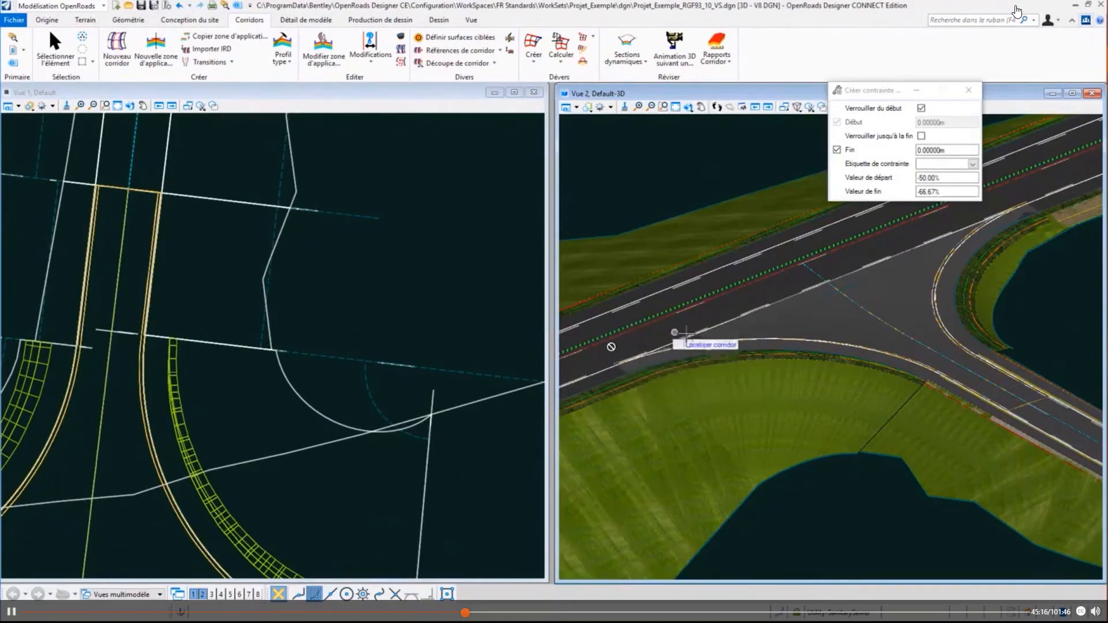
scroll(410, 289, "down", 2)
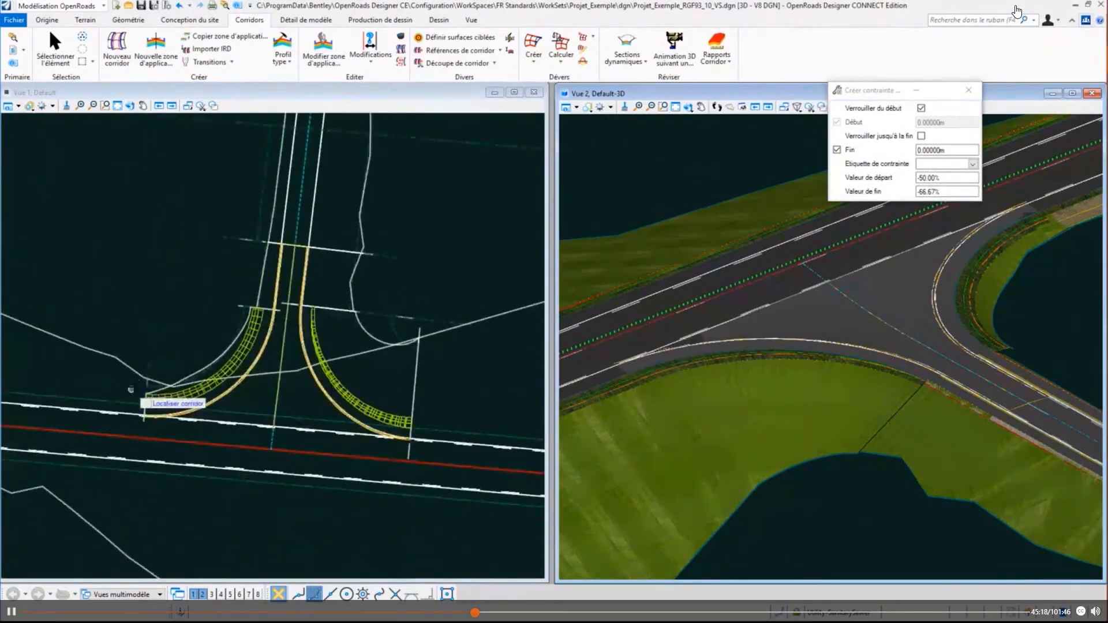
left_click(594, 109)
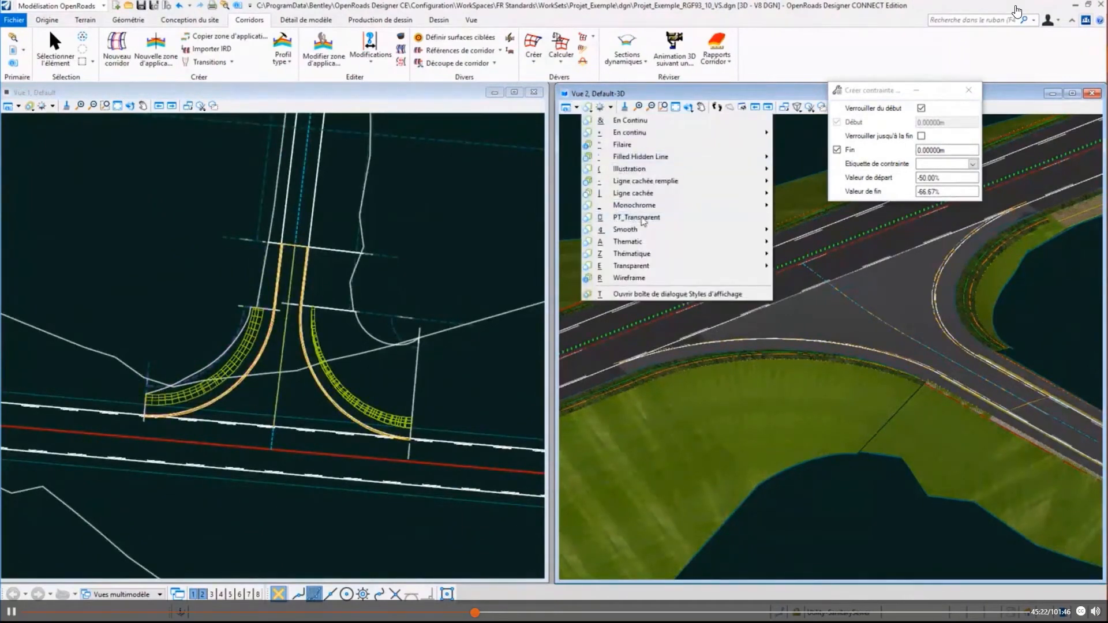
left_click(635, 219)
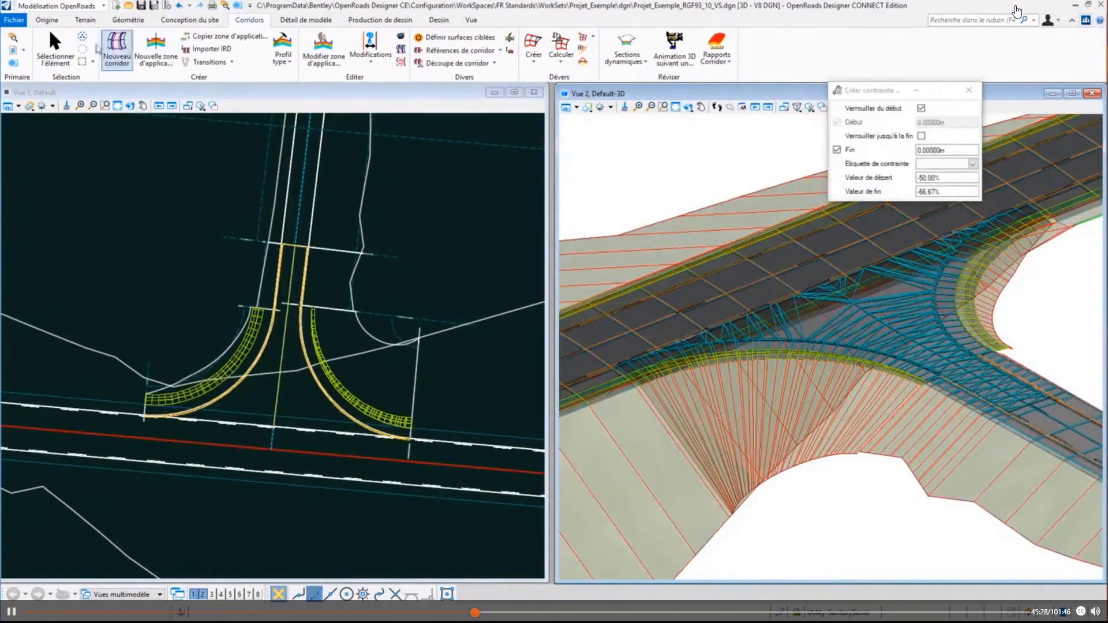
- End the constraint command and exchange into the reference file Projet_Exemple_RGF93_10.dgn that contains the main-road corridor VP
left_click(55, 49)
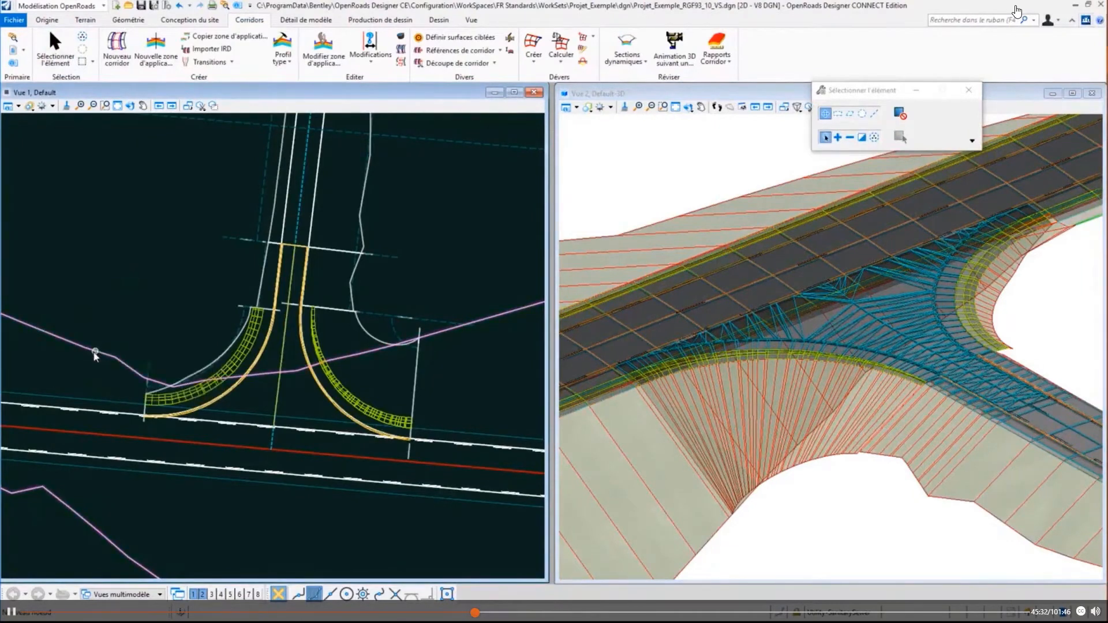
scroll(217, 433, "up", 6)
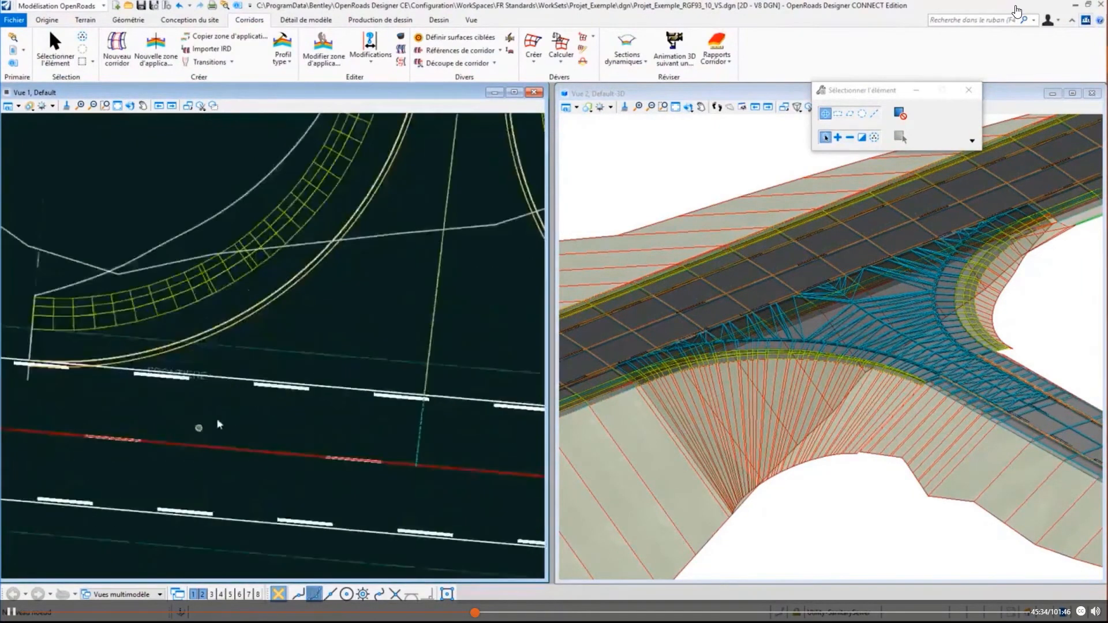
middle_click_drag(217, 408, 310, 329)
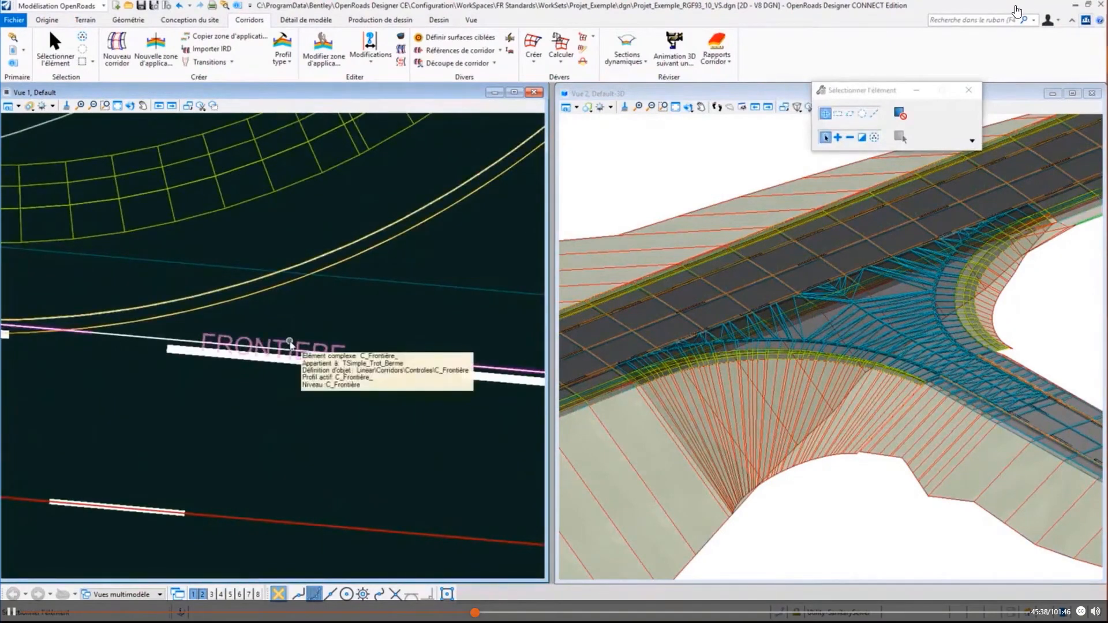
scroll(290, 345, "down", 5)
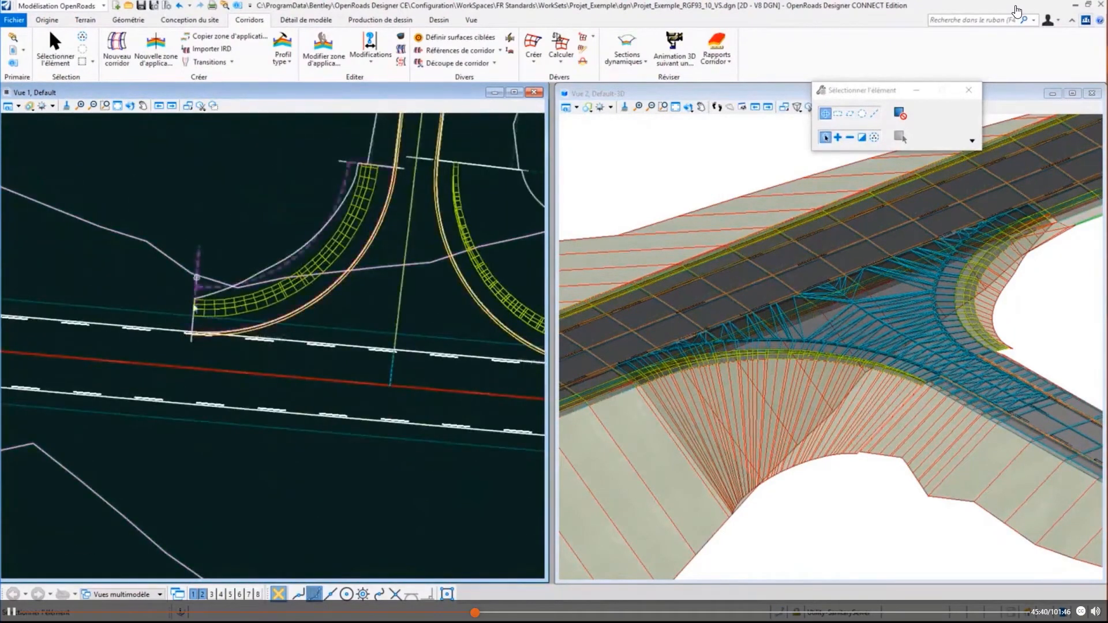
middle_click_drag(277, 363, 176, 346)
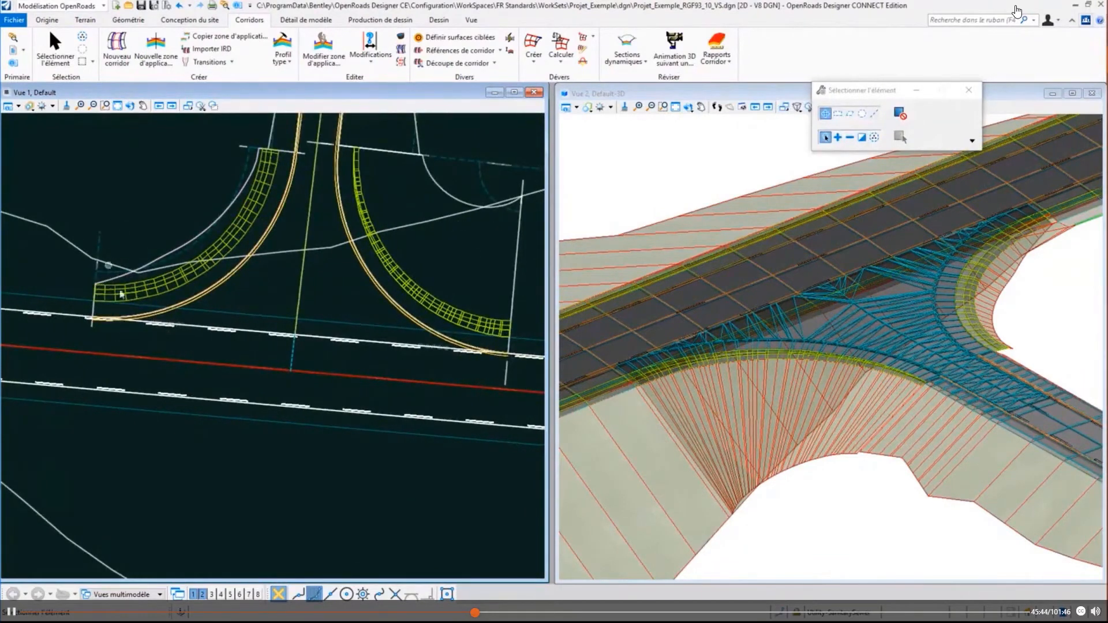
mouse_move(158, 285)
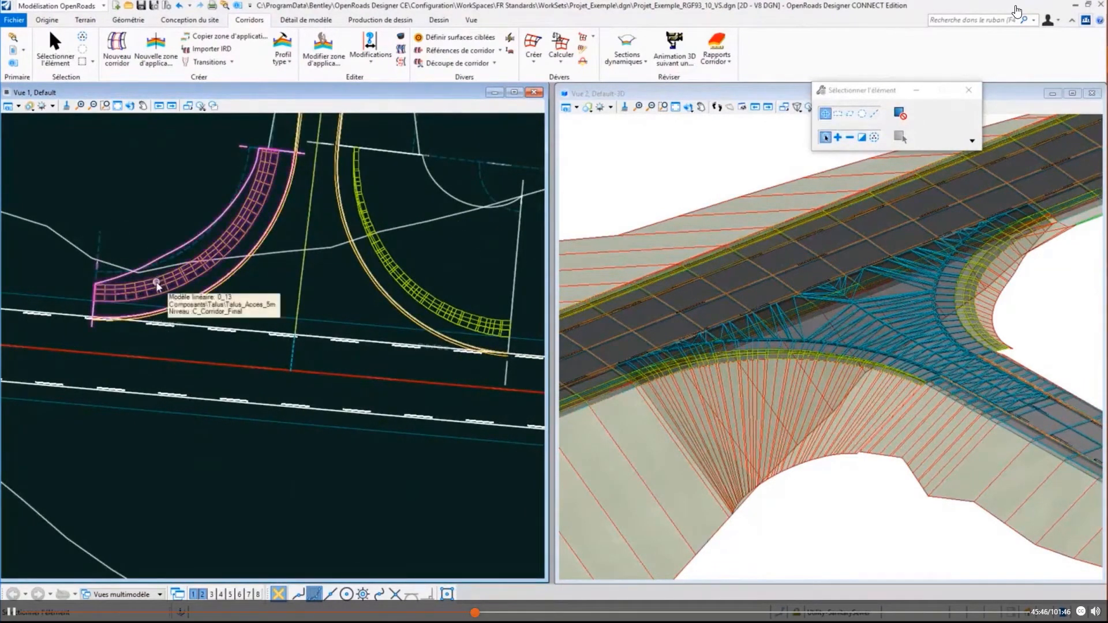
mouse_move(70, 247)
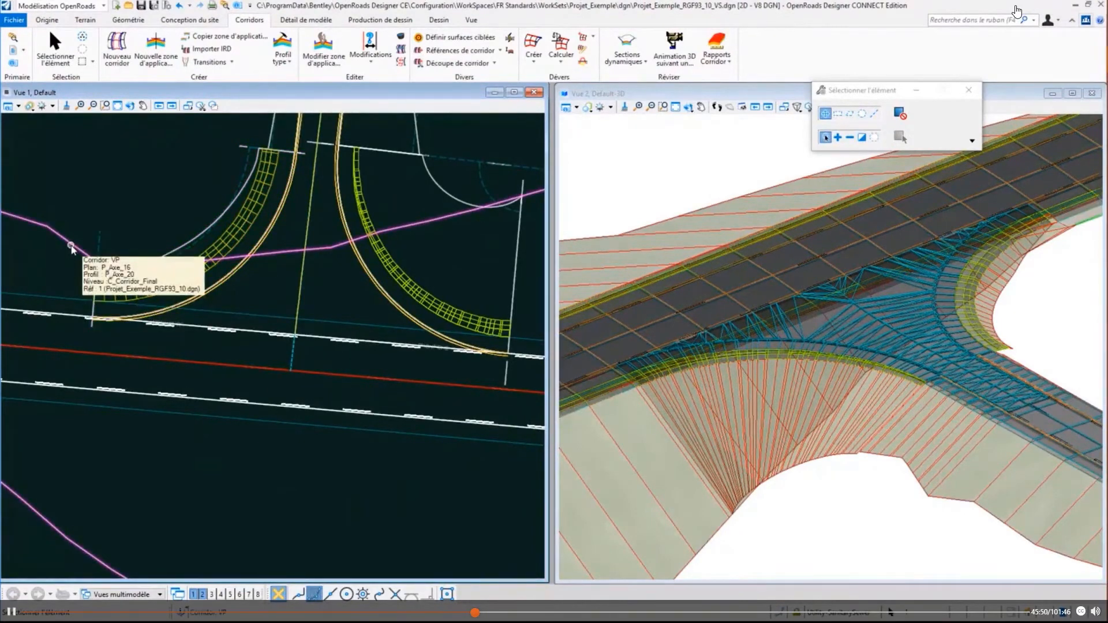
right_click(71, 247)
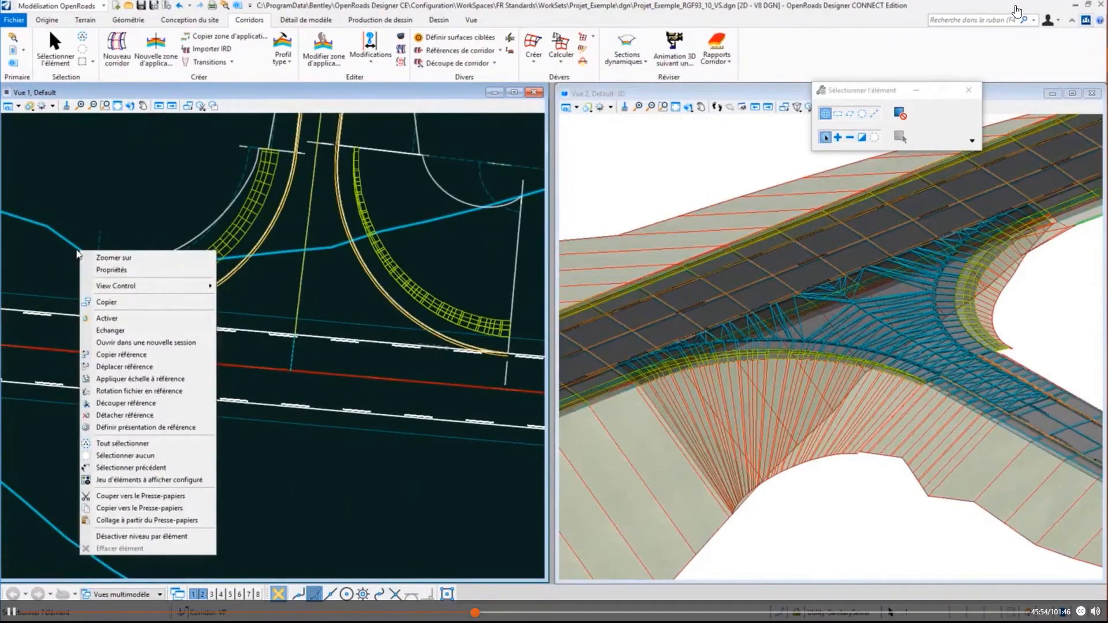
left_click(110, 328)
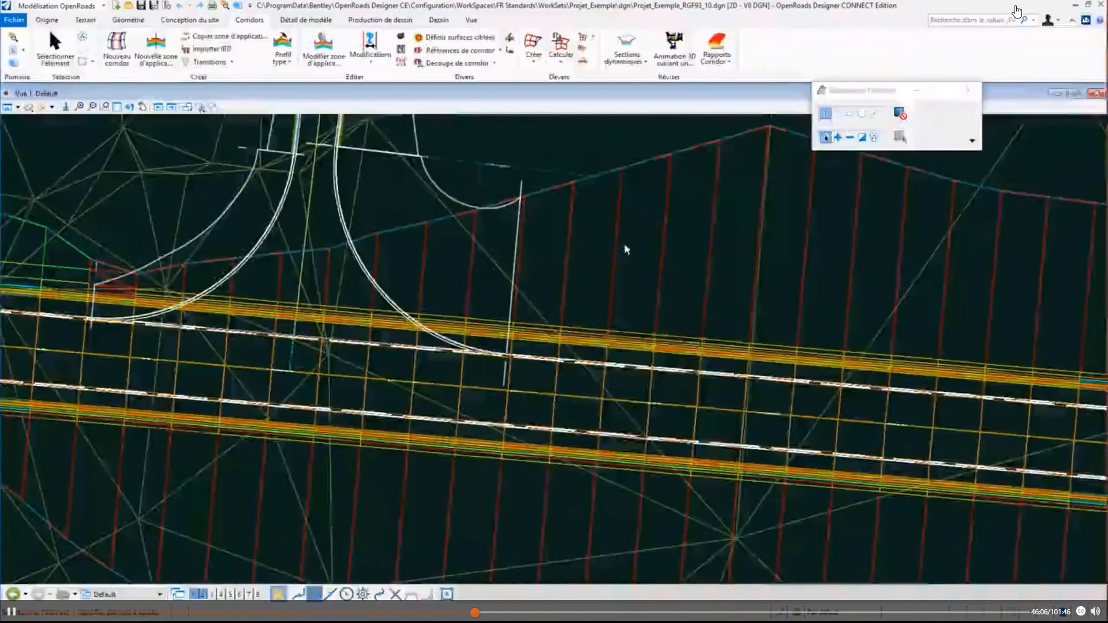
- Turn off all levels of the Projet_Exemple_TN_RGF93.dgn and Projet_Exemple_RGF93_10.dgn Default-3D references in the 2D view
key("ctrl+e")
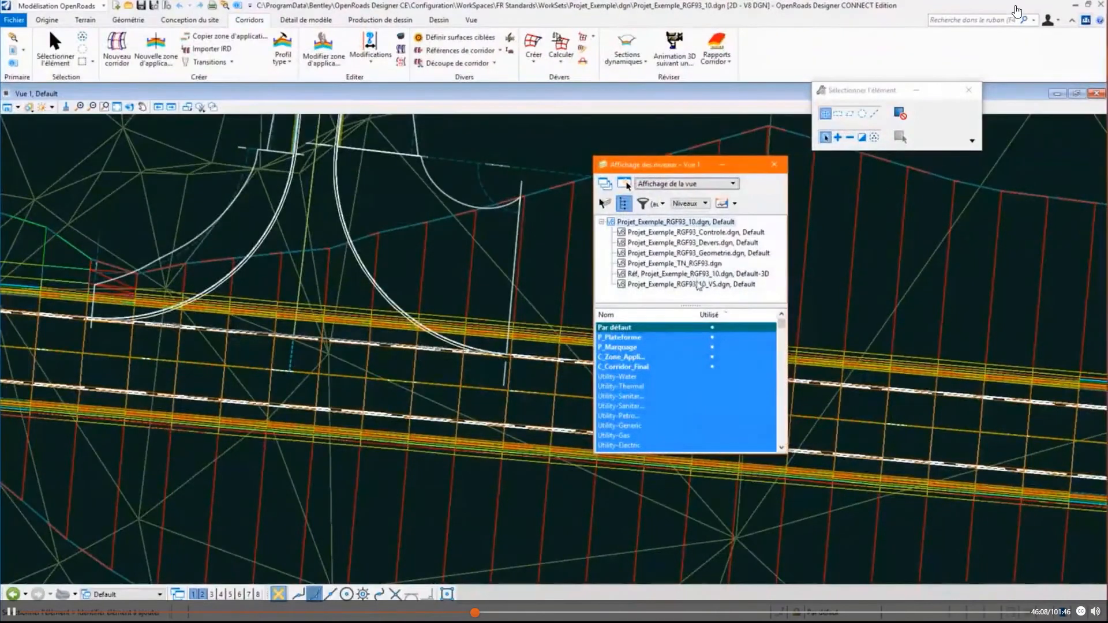
left_click(673, 264)
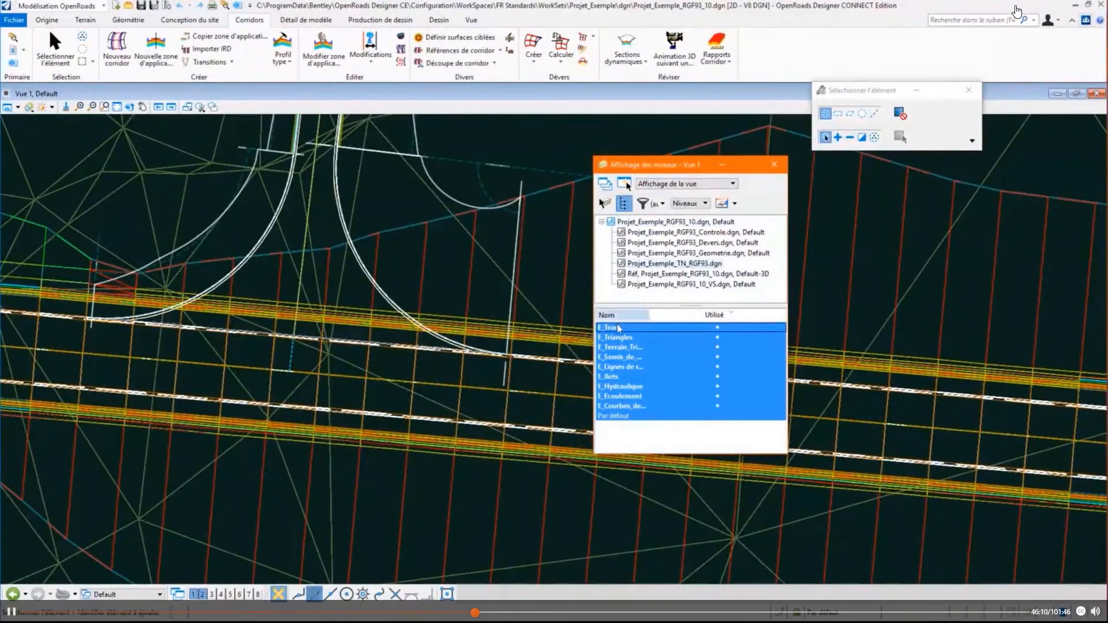
left_click_drag(616, 327, 650, 428)
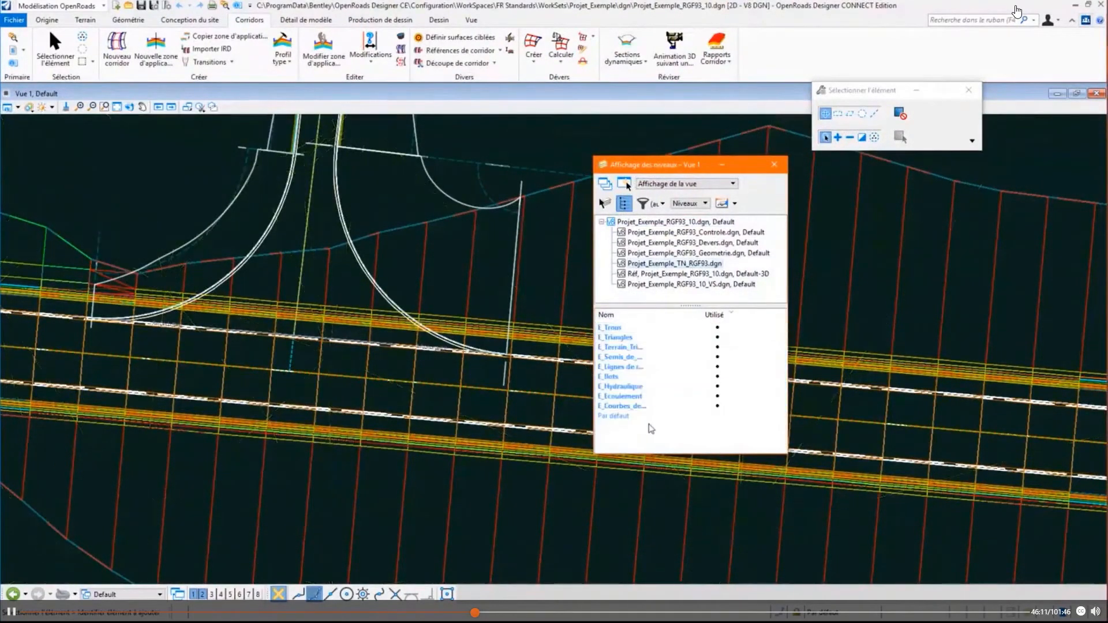
left_click(717, 275)
right_click(641, 346)
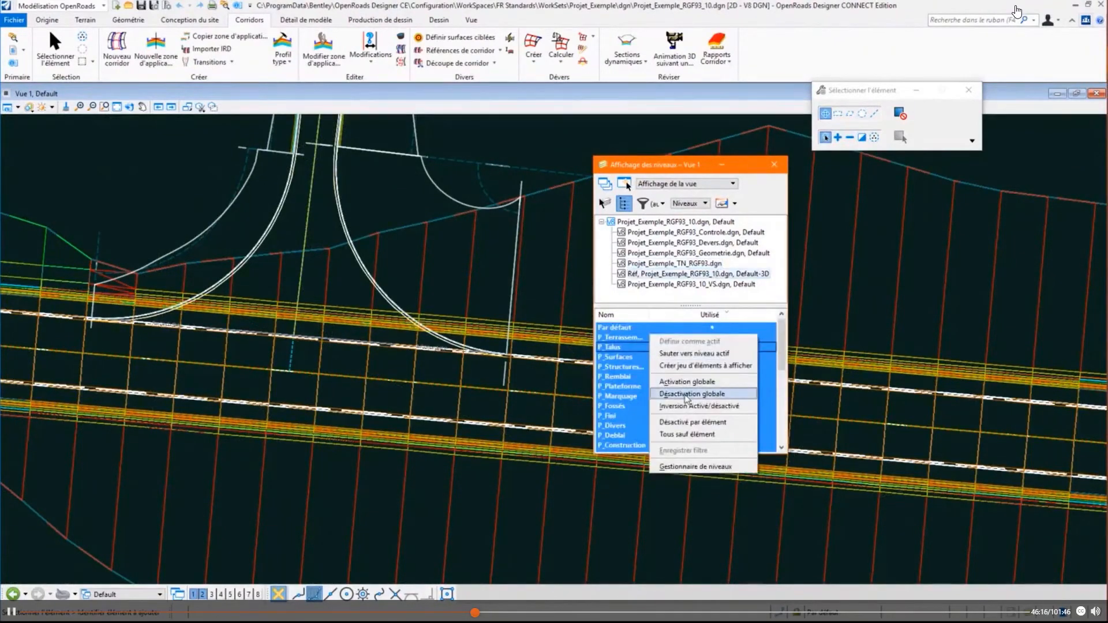
left_click(686, 394)
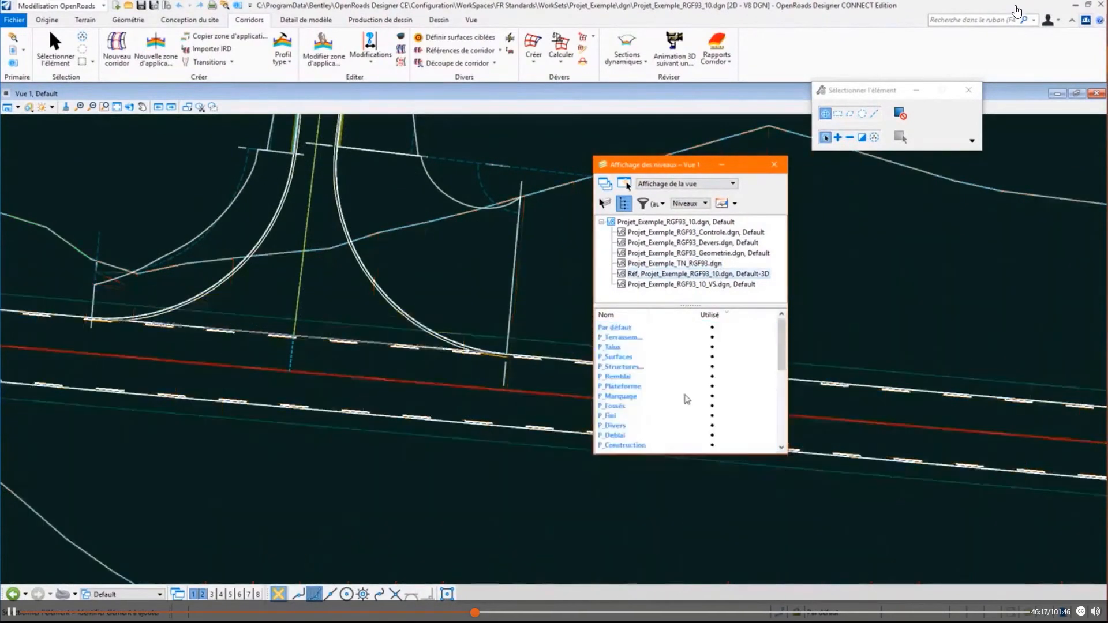
left_click(774, 164)
- Examine in plan the kerb returns of the side-road junction and the C_Frontière line along the main road's edge
scroll(623, 375, "up", 3)
scroll(404, 403, "up", 3)
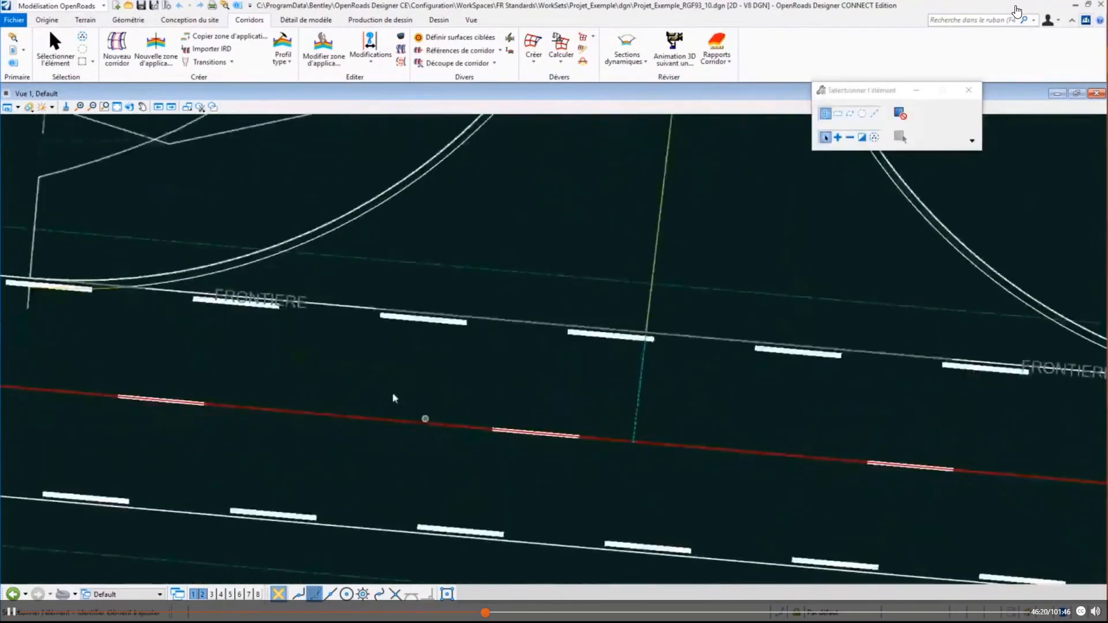
scroll(381, 381, "down", 4)
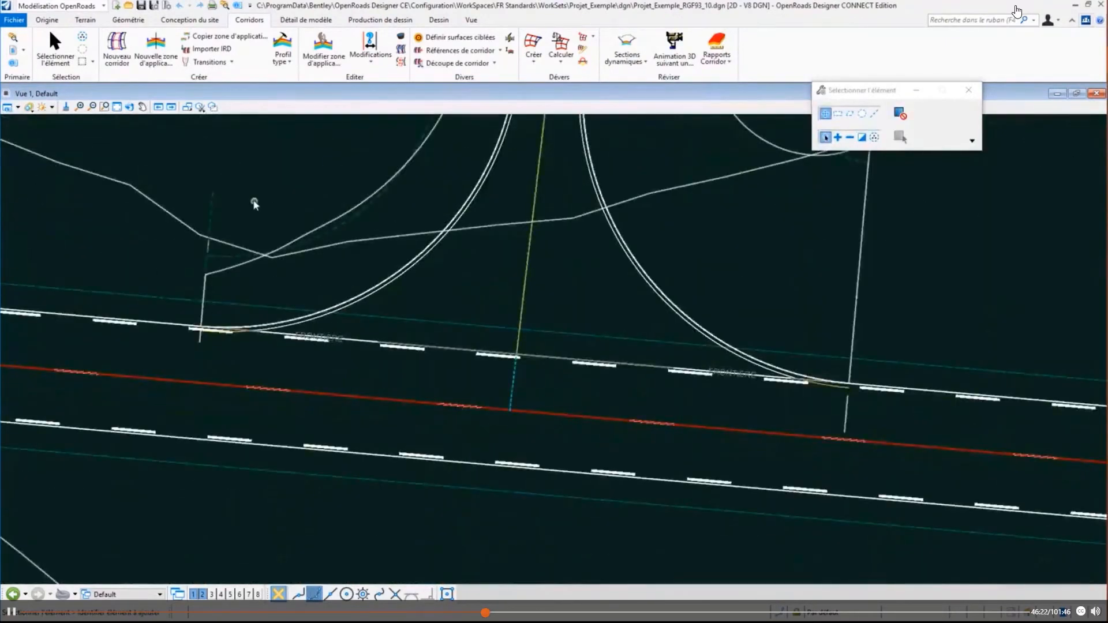
scroll(254, 203, "down", 5)
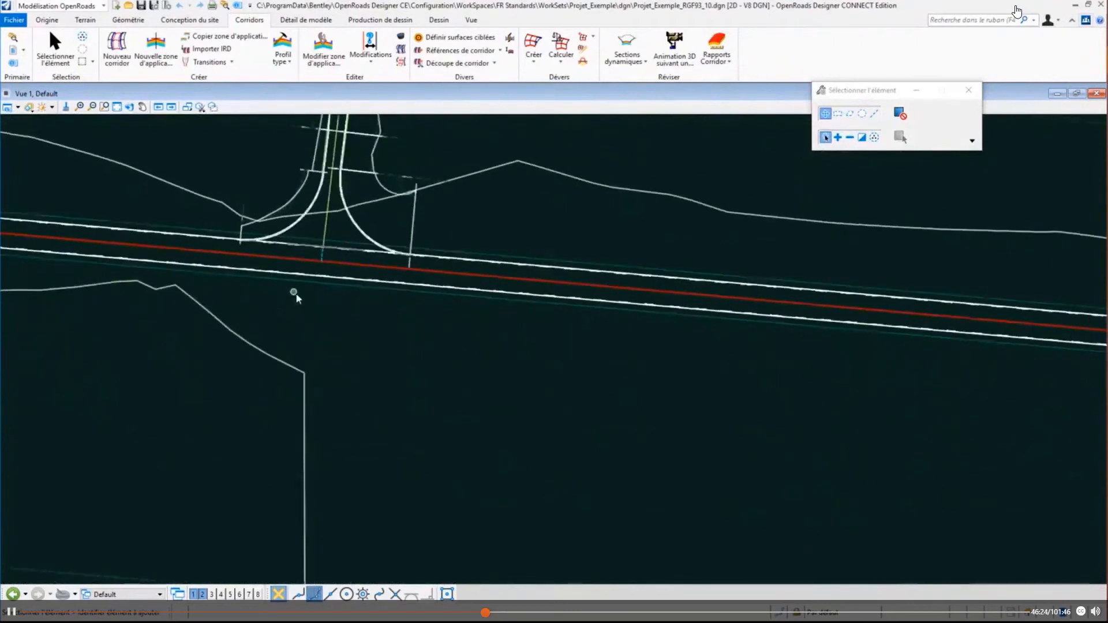
middle_click_drag(295, 297, 358, 394)
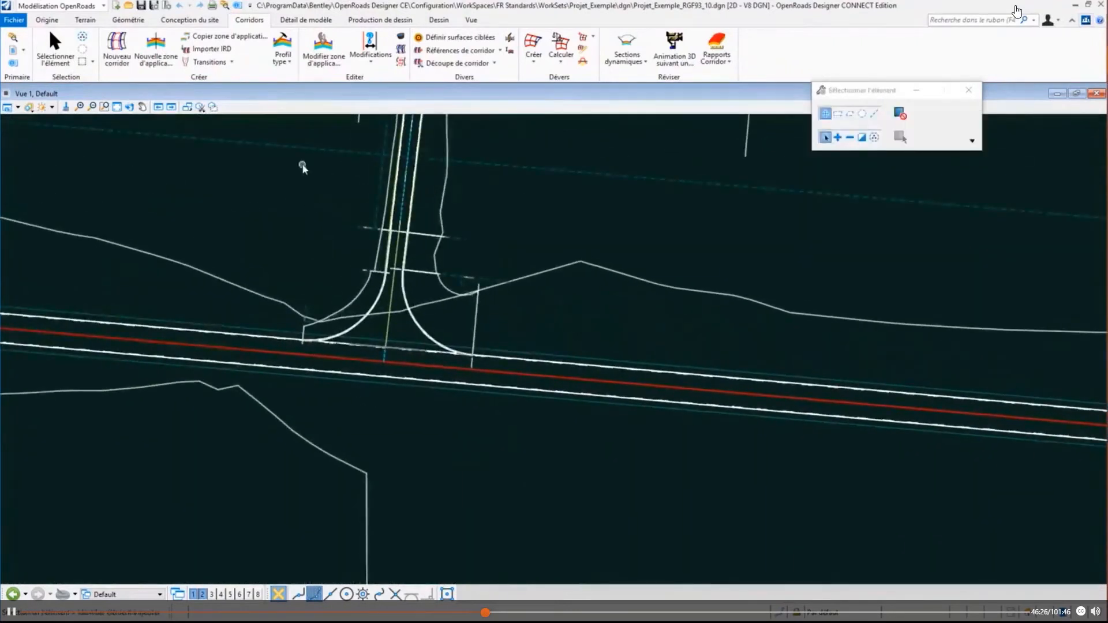
scroll(313, 360, "up", 3)
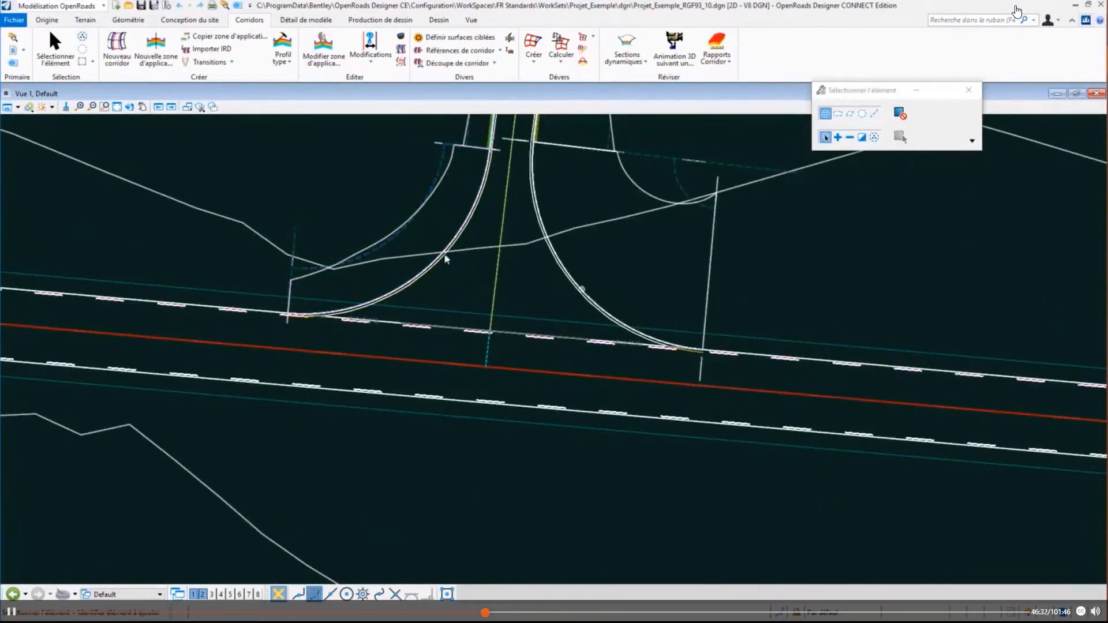
scroll(440, 366, "down", 2)
scroll(437, 369, "down", 1)
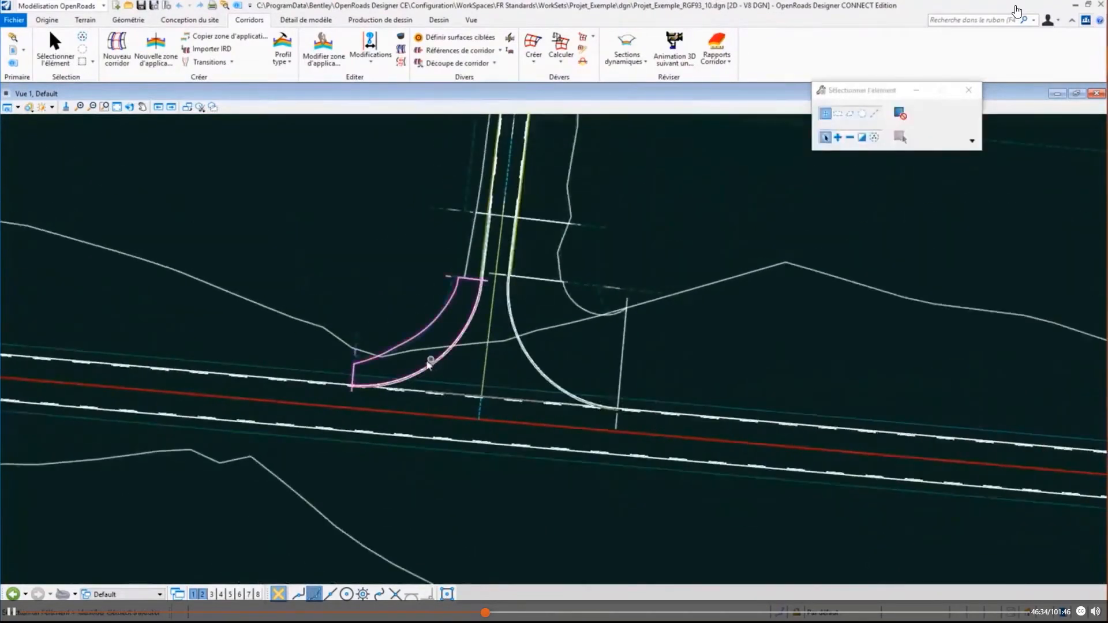
scroll(401, 362, "down", 2)
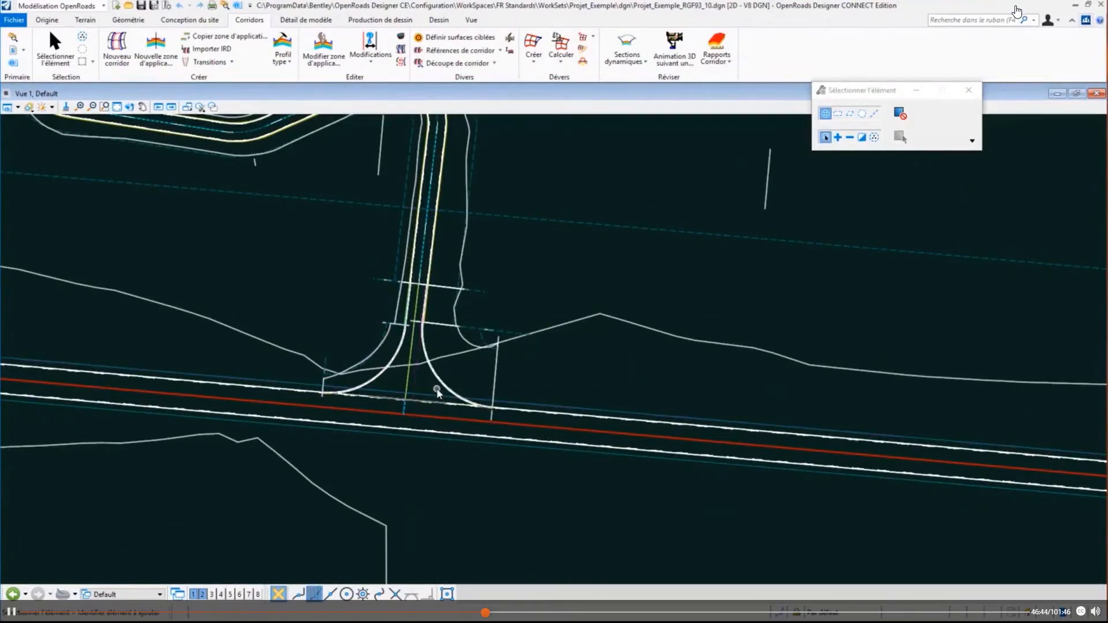
scroll(381, 403, "up", 5)
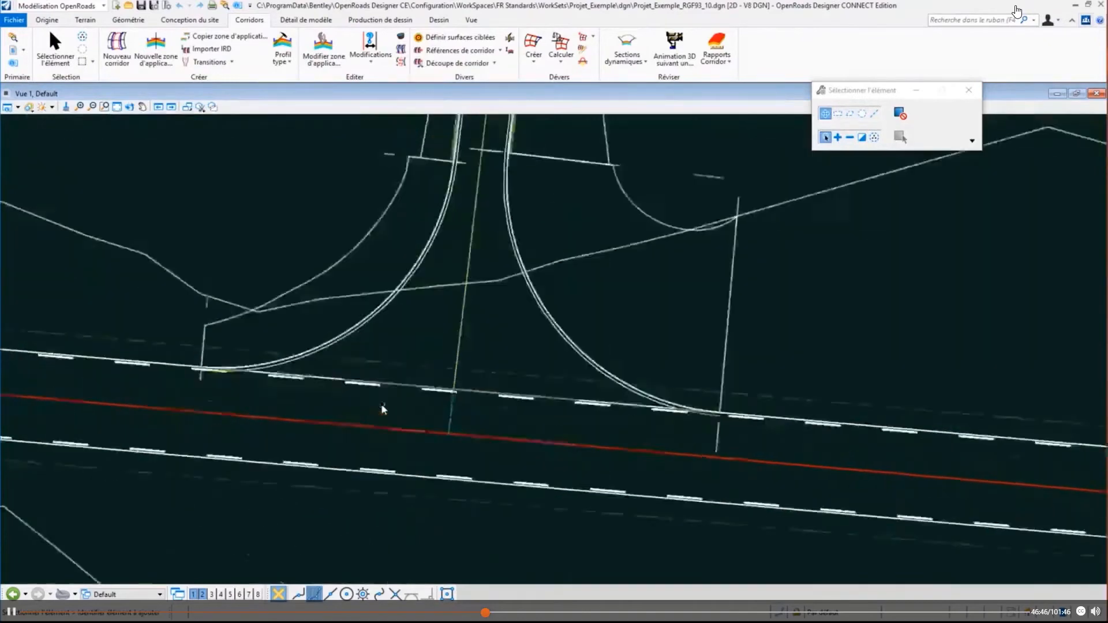
middle_click_drag(161, 317, 285, 332)
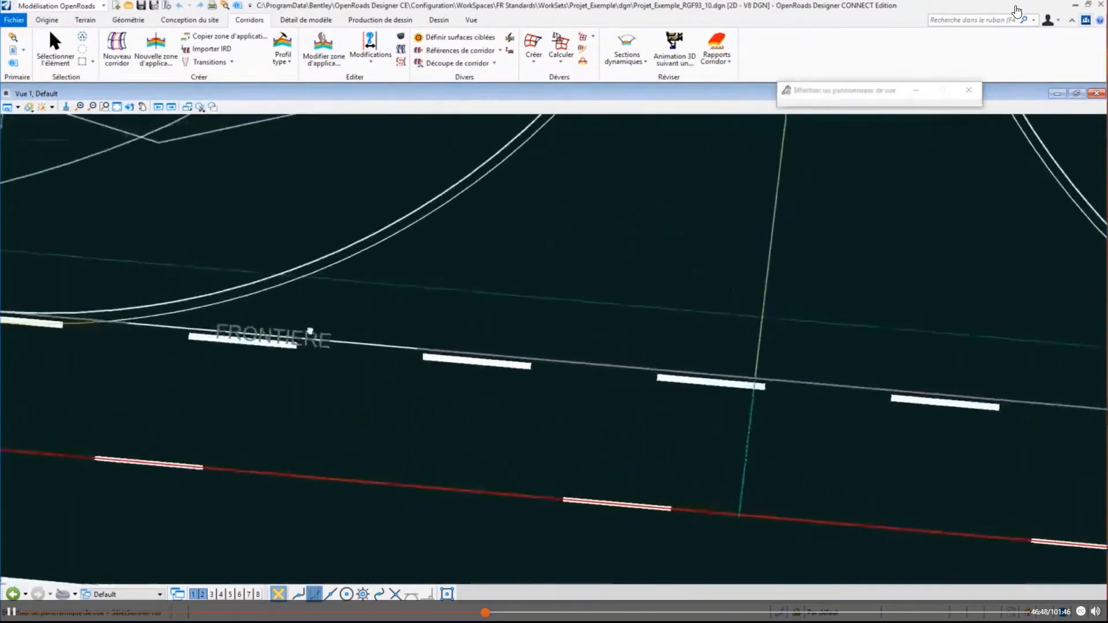
mouse_move(285, 331)
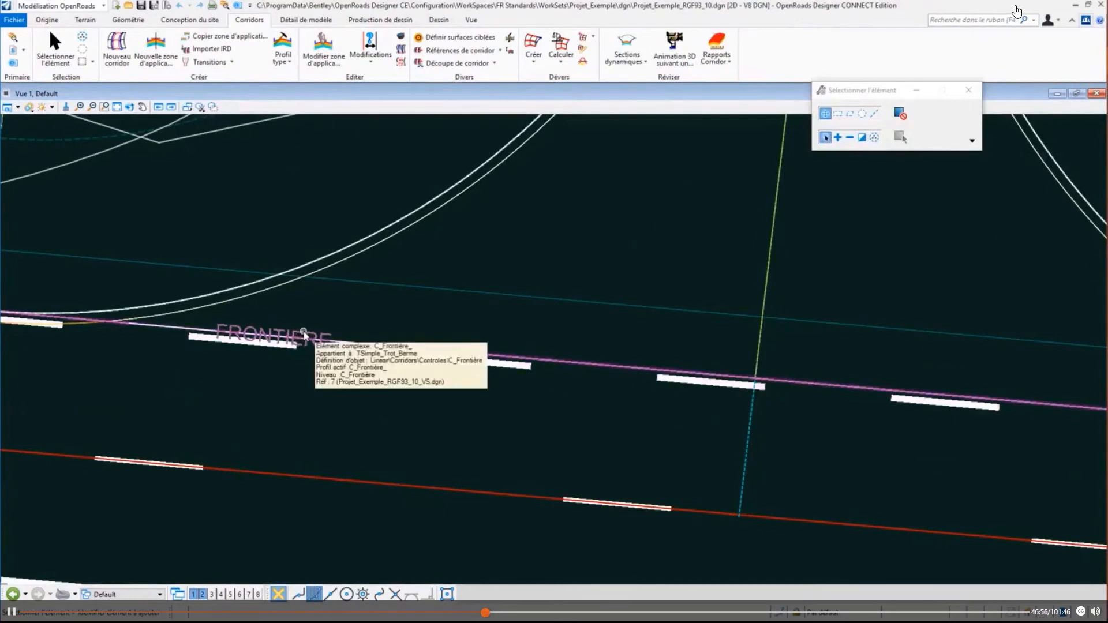
scroll(304, 335, "down", 5)
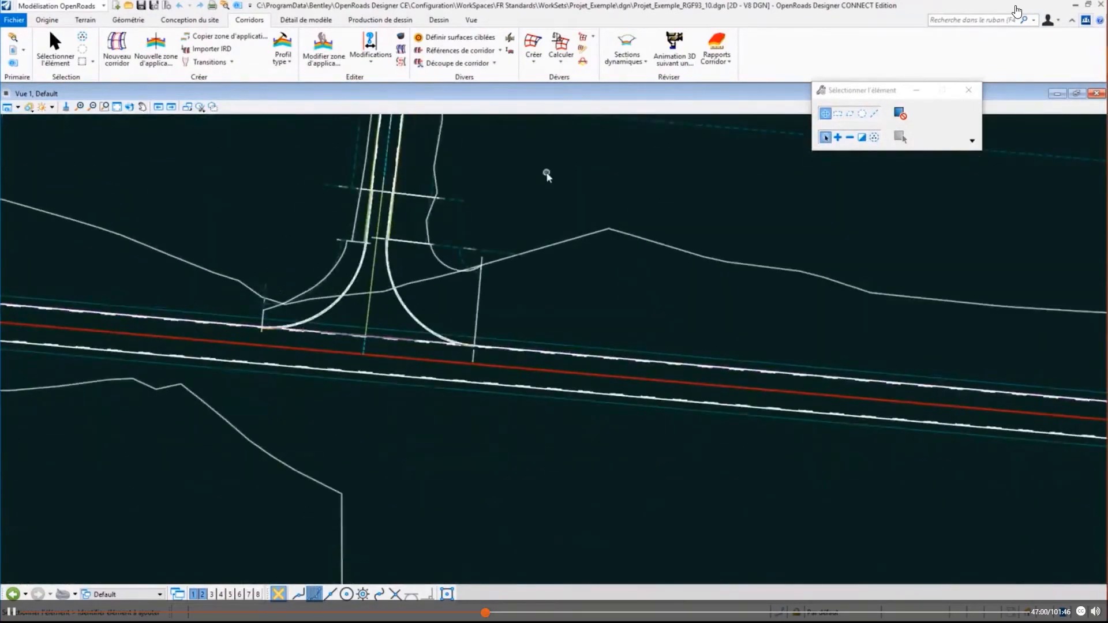
- Open the main-road corridor's template drop for editing and inspect the pavement and shoulder layers of its cross-section
middle_click_drag(546, 175, 542, 230)
mouse_move(552, 173)
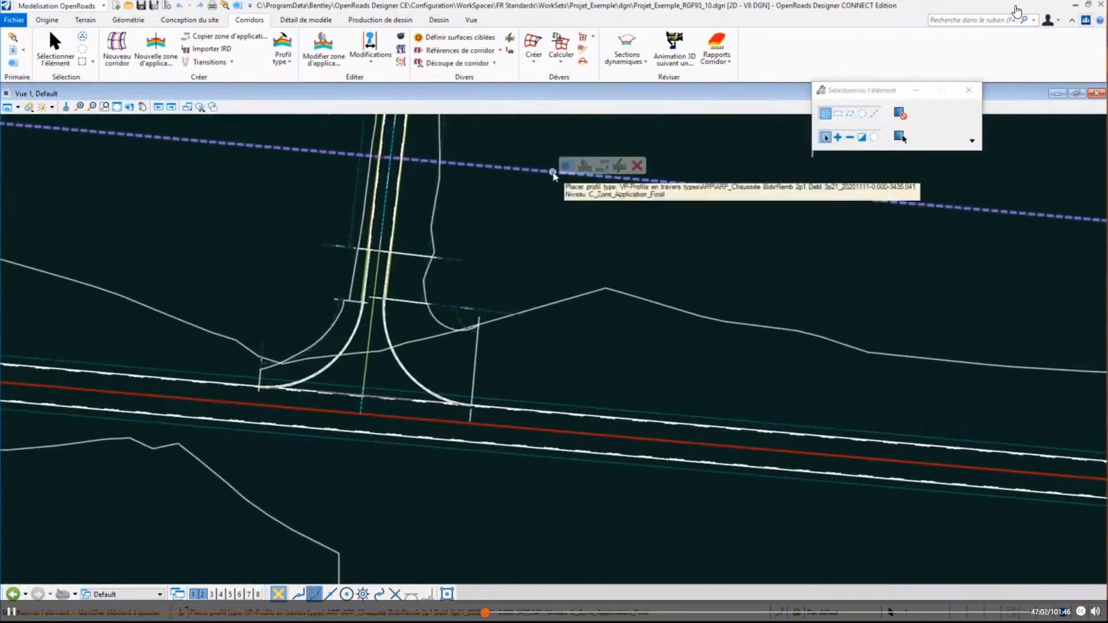
left_click(588, 165)
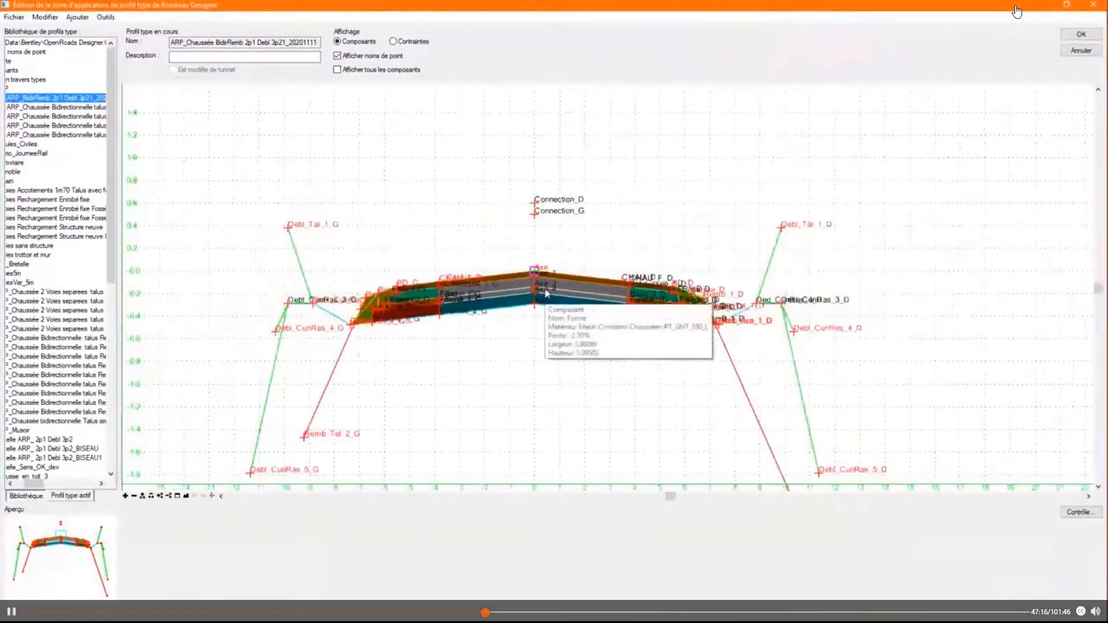
scroll(582, 286, "up", 2)
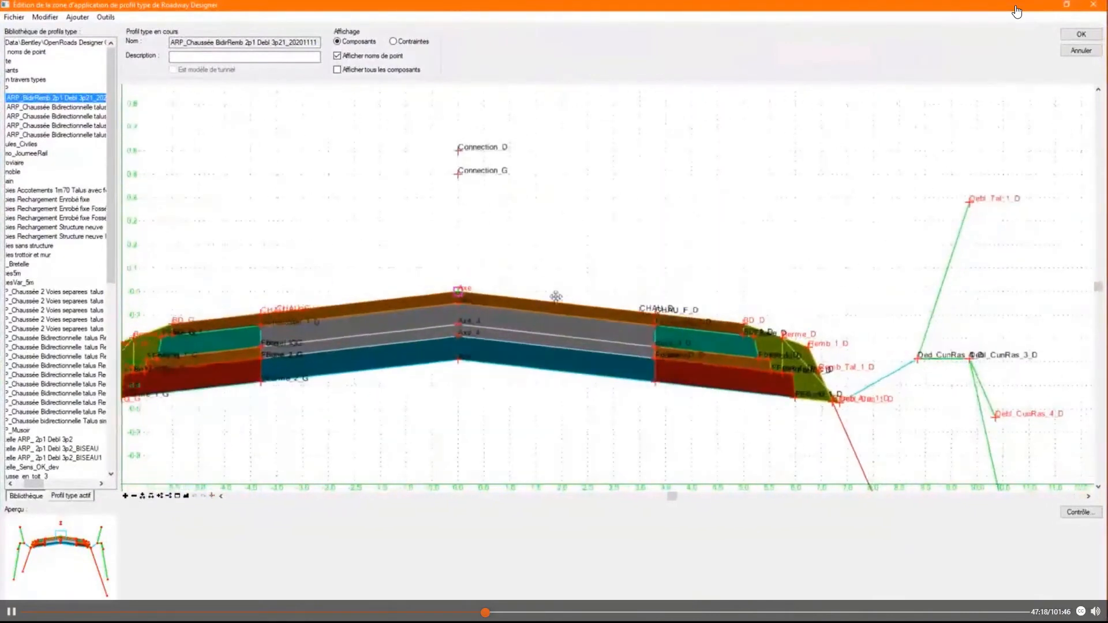
scroll(720, 397, "up", 3)
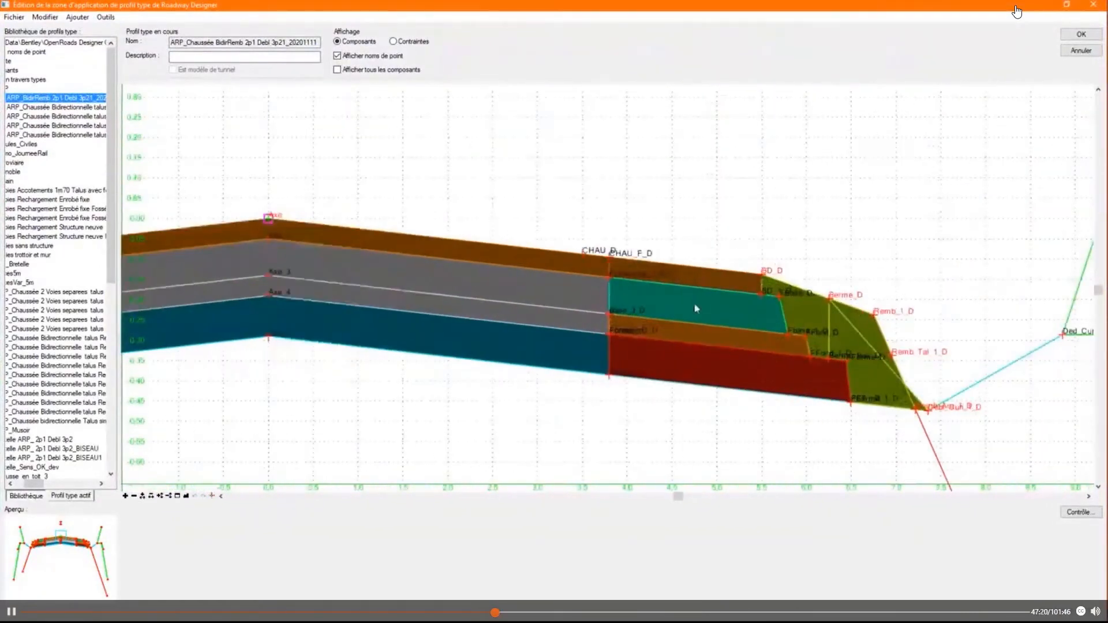
scroll(580, 315, "down", 3)
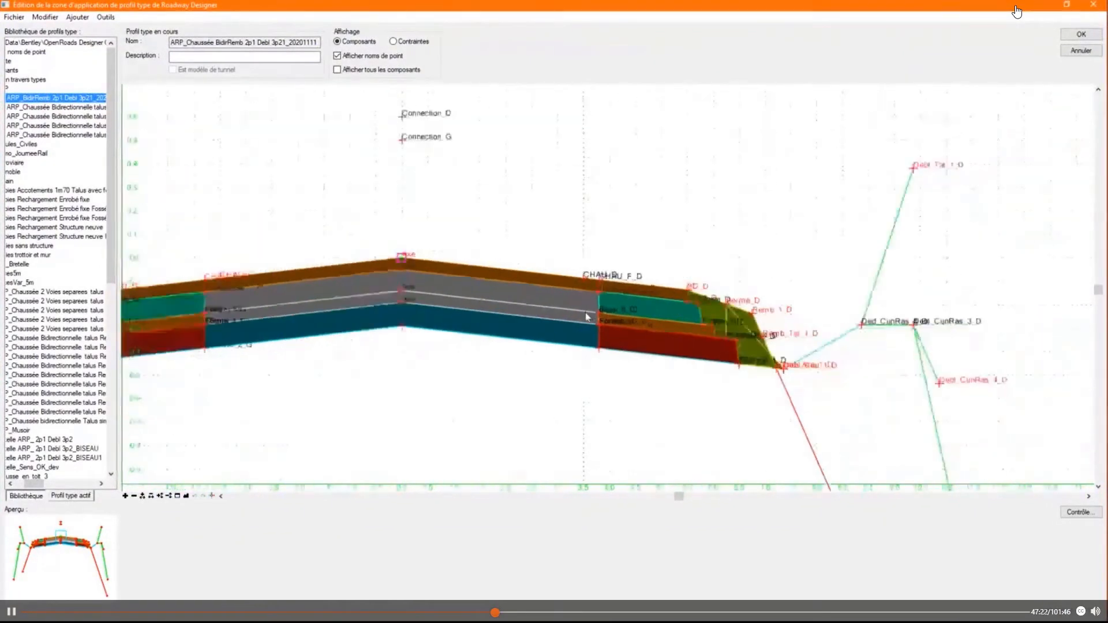
- Review the display rule expression of the BD_D component and the Connection_D rule it relies on, without changing them
double_click(656, 293)
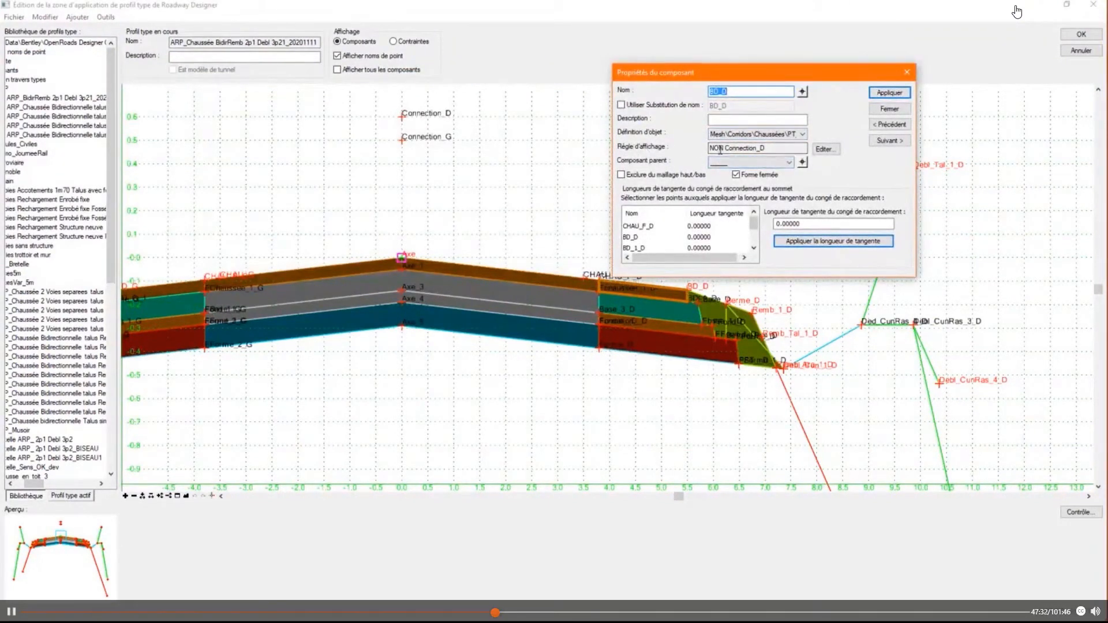
left_click(826, 150)
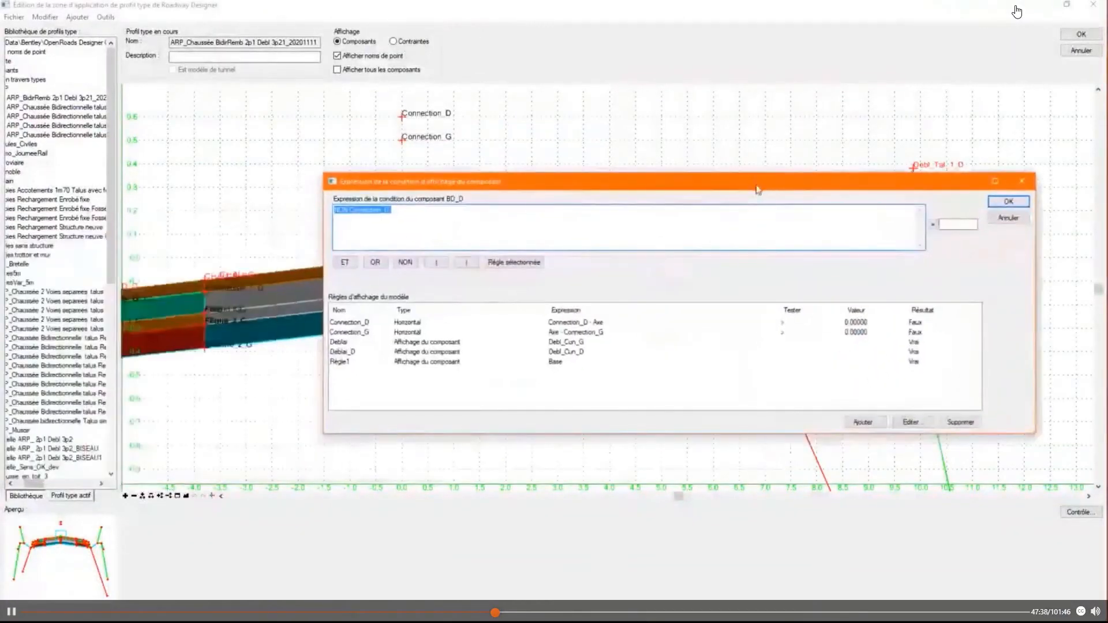
left_click(349, 324)
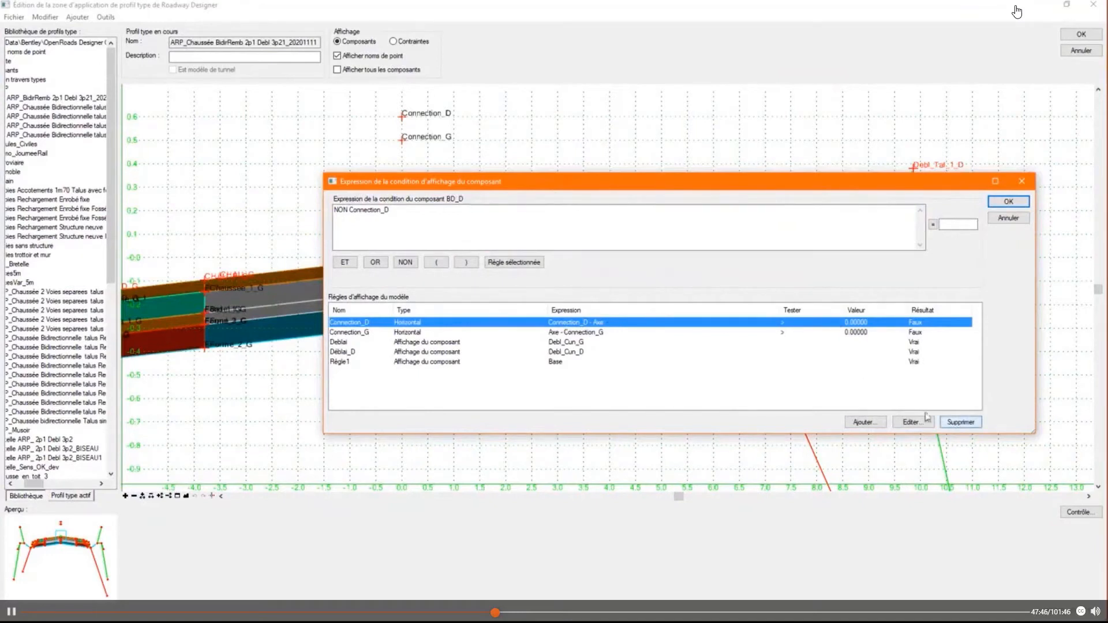
left_click(1016, 222)
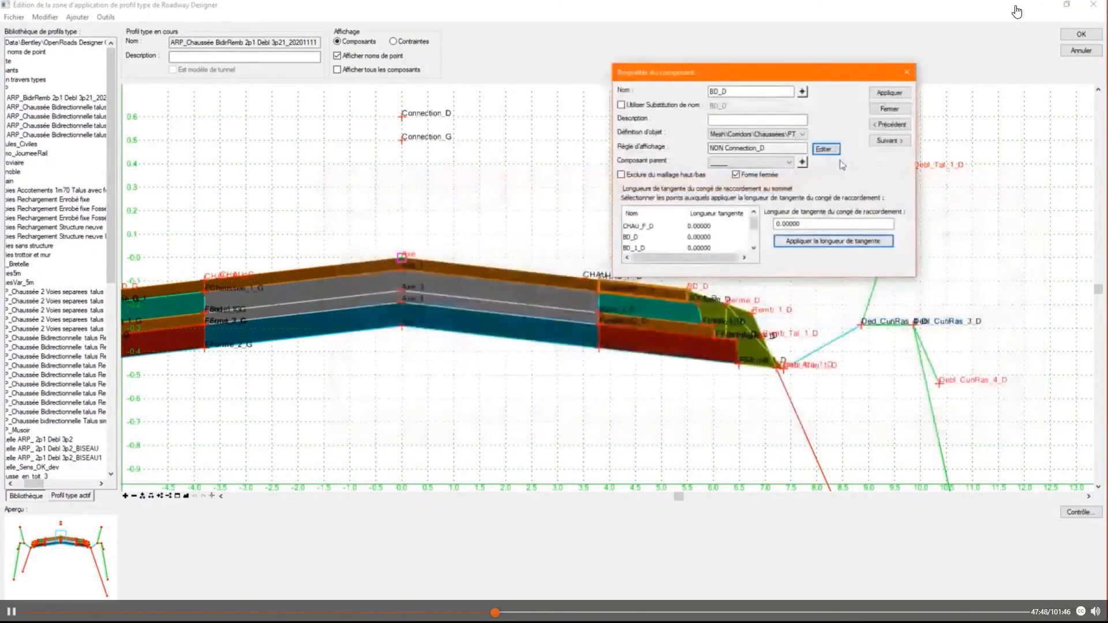
left_click(888, 109)
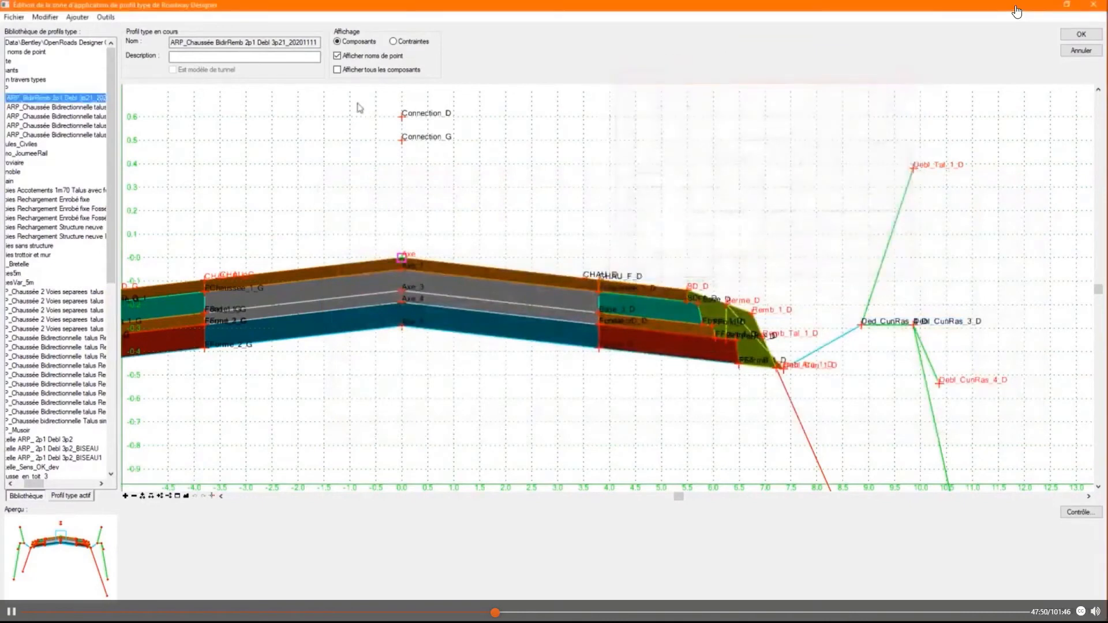
- Run a point control test on the Connection_D point of the template
right_click(402, 119)
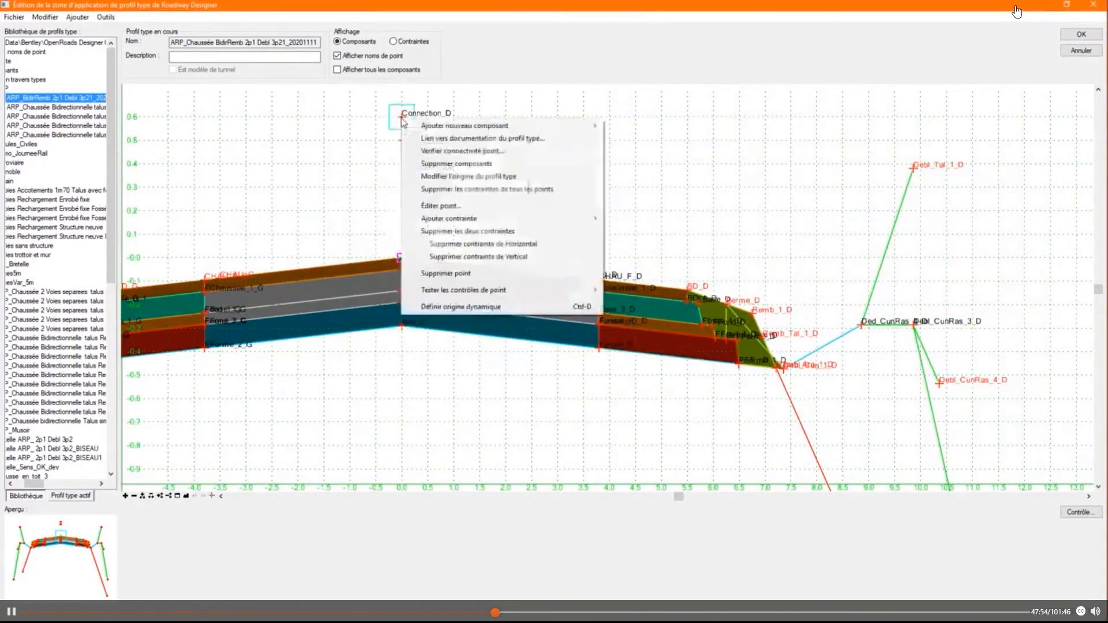
mouse_move(489, 290)
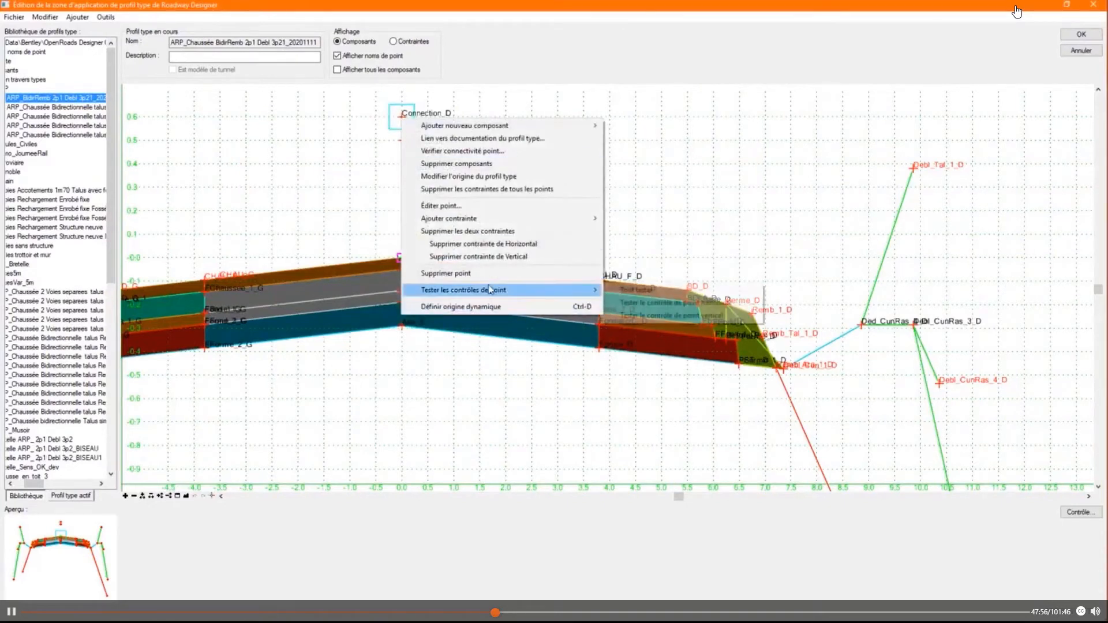
left_click(642, 315)
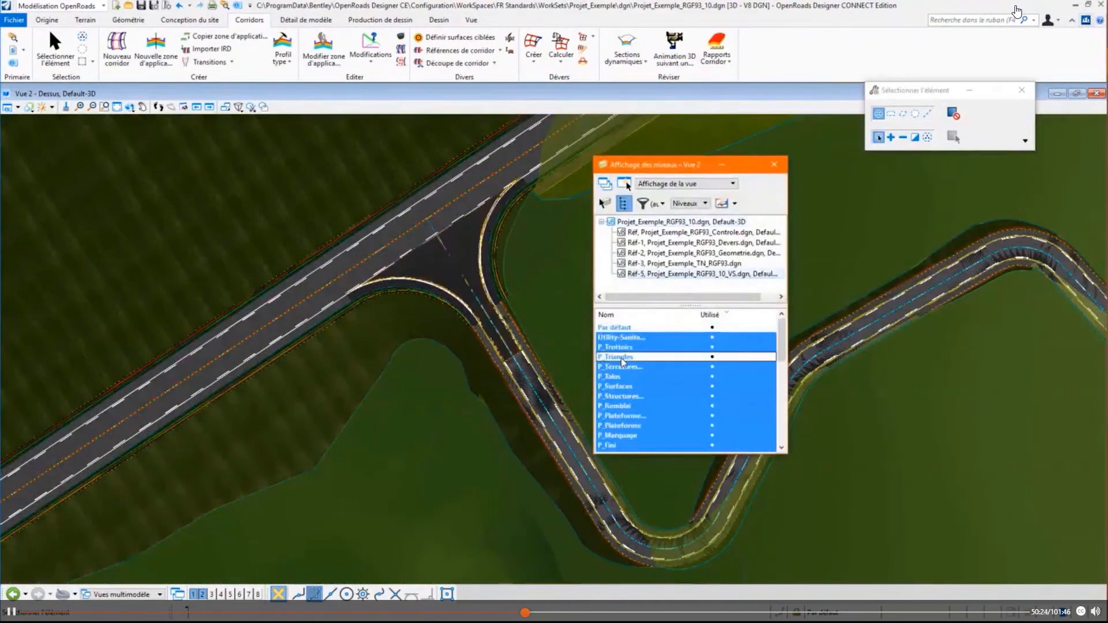
- Turn off the first P_Plateforme level of the Projet_Exemple_RGF93_10_VS.dgn reference in the 3D view
left_click(639, 416)
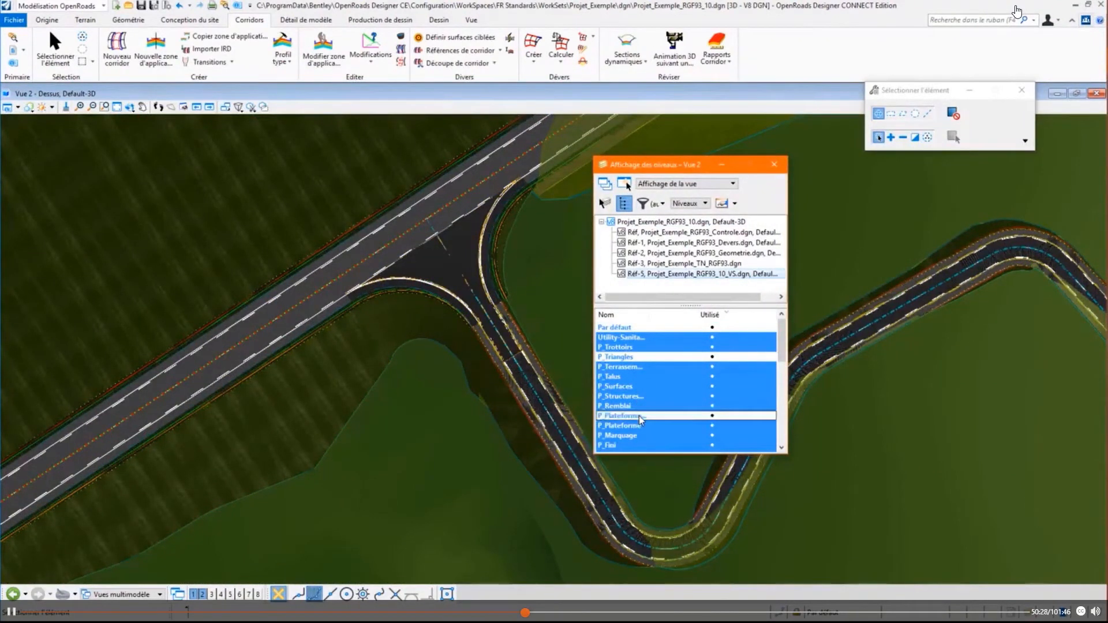
left_click(773, 165)
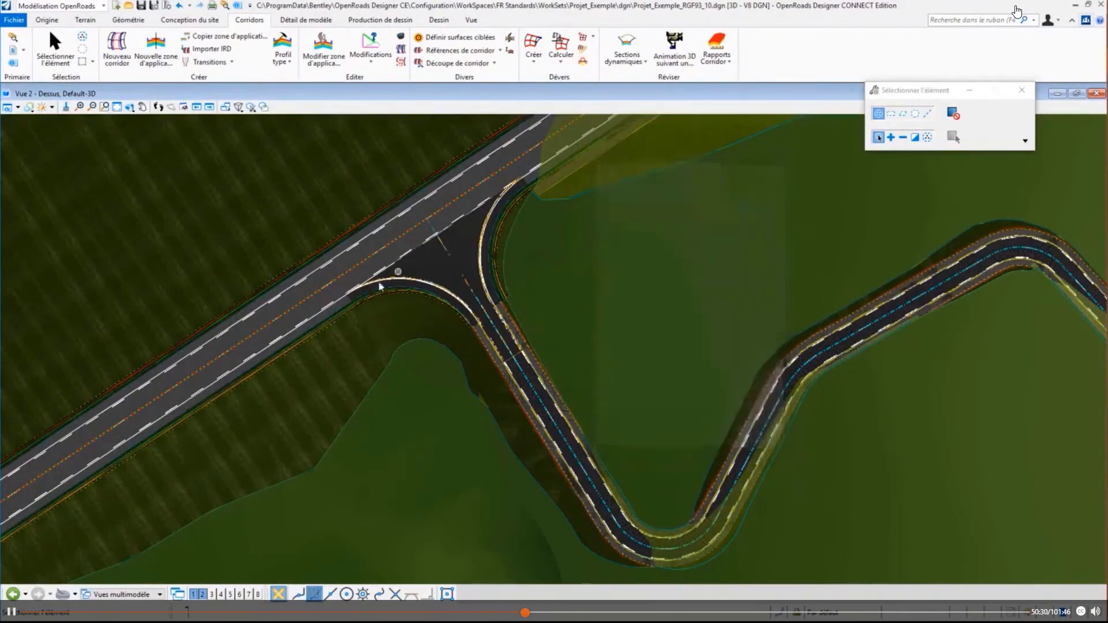
- Rotate the 3D view around the junction, brighten its default lighting, and inspect where the kerb return meets the main road
scroll(386, 276, "up", 2)
scroll(417, 294, "up", 1)
middle_click_drag(471, 404, 742, 259, "shift")
left_click(51, 107)
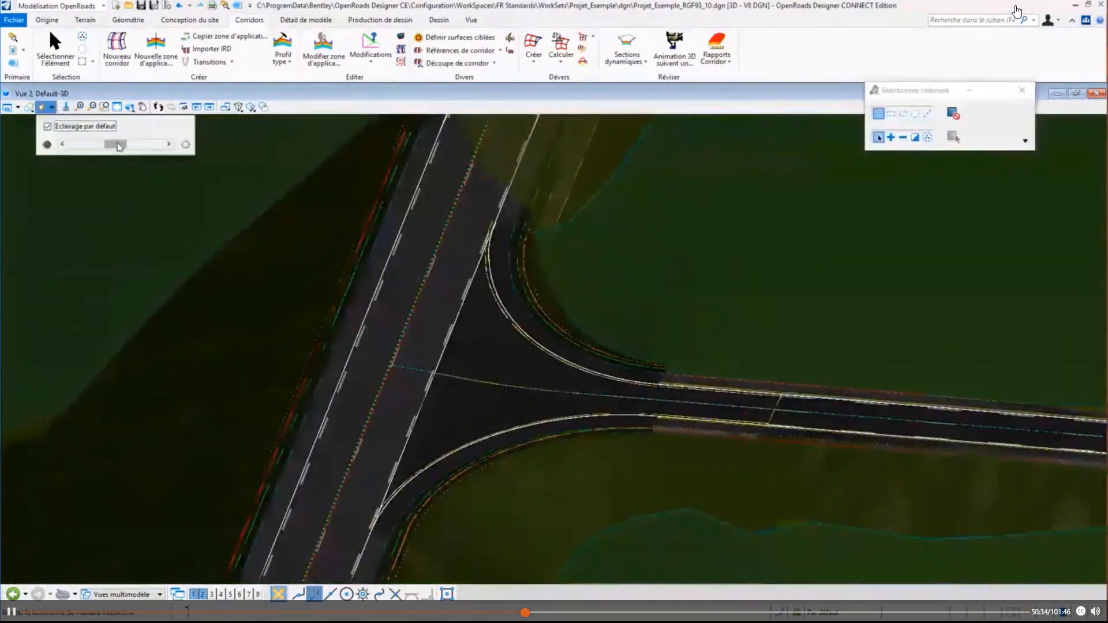
left_click_drag(126, 144, 138, 144)
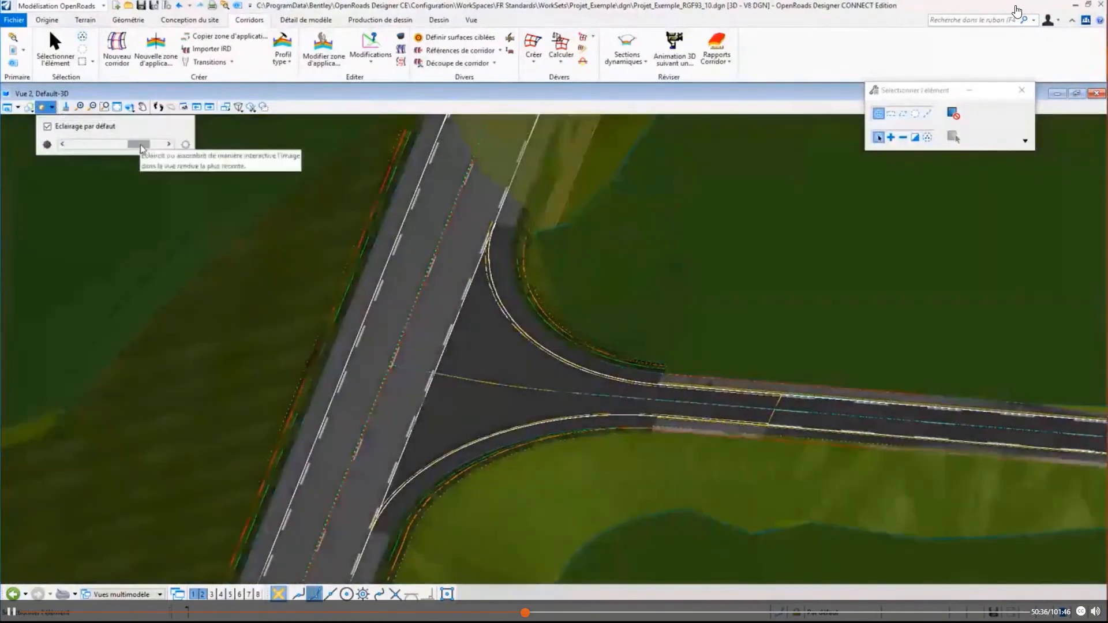
scroll(407, 477, "up", 5)
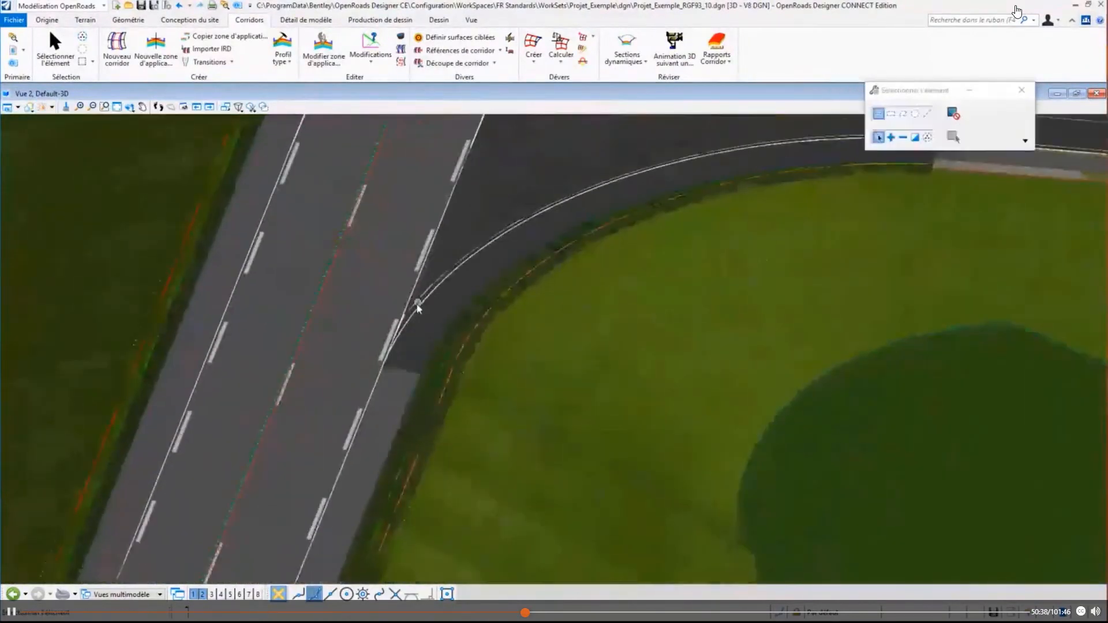
scroll(390, 337, "up", 1)
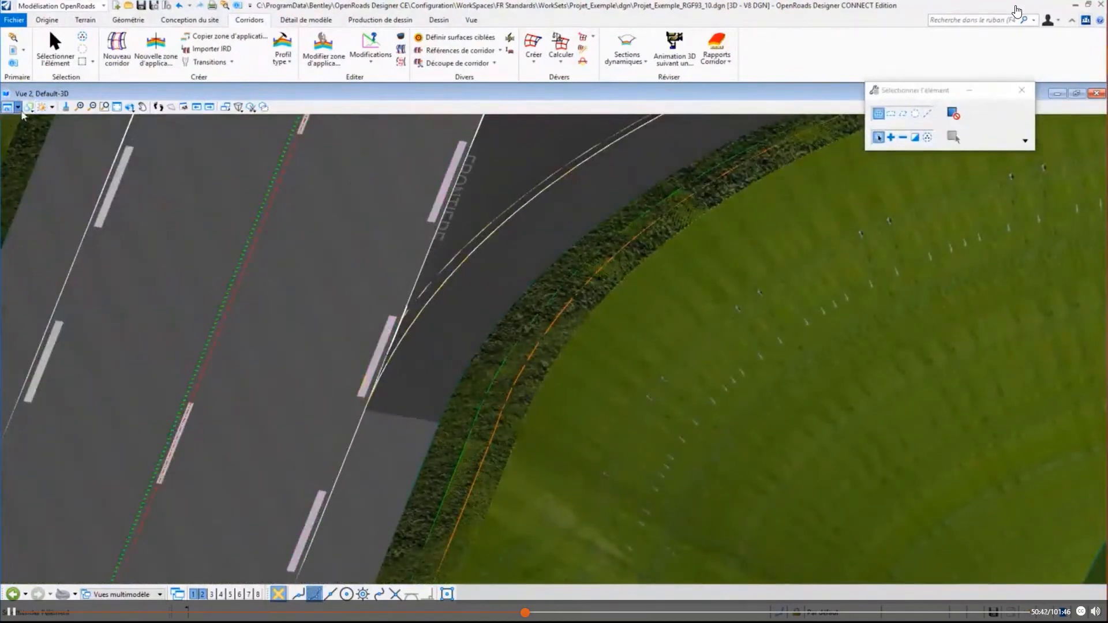
- Examine how the kerb return's pavement edge, verge and embankment run between the main road and the side road in the 3D view
left_click(19, 109)
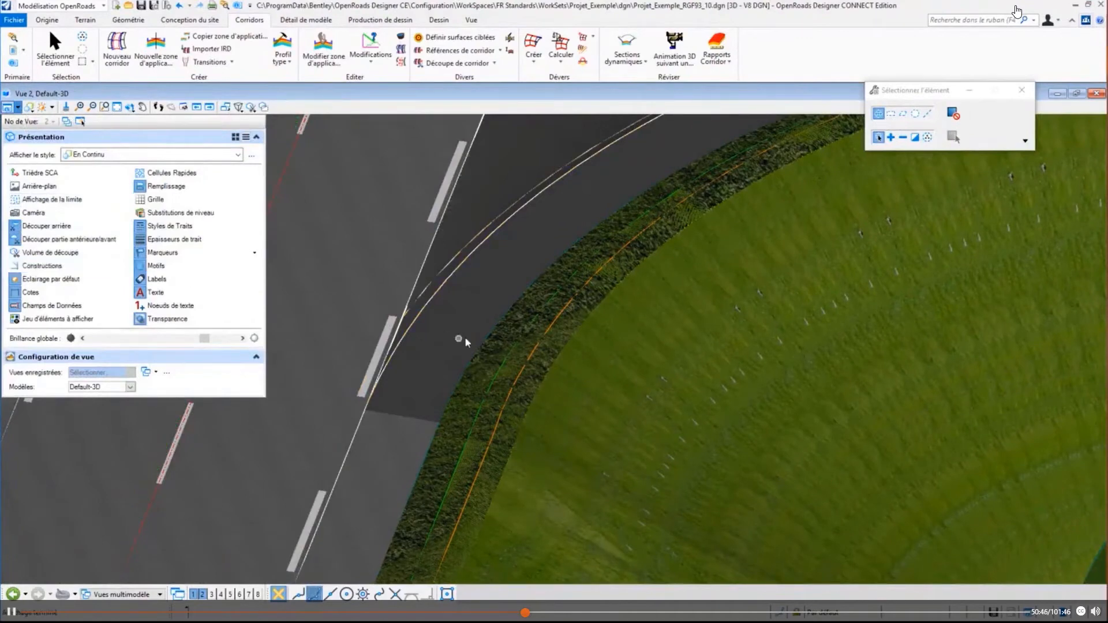
scroll(430, 471, "up", 2)
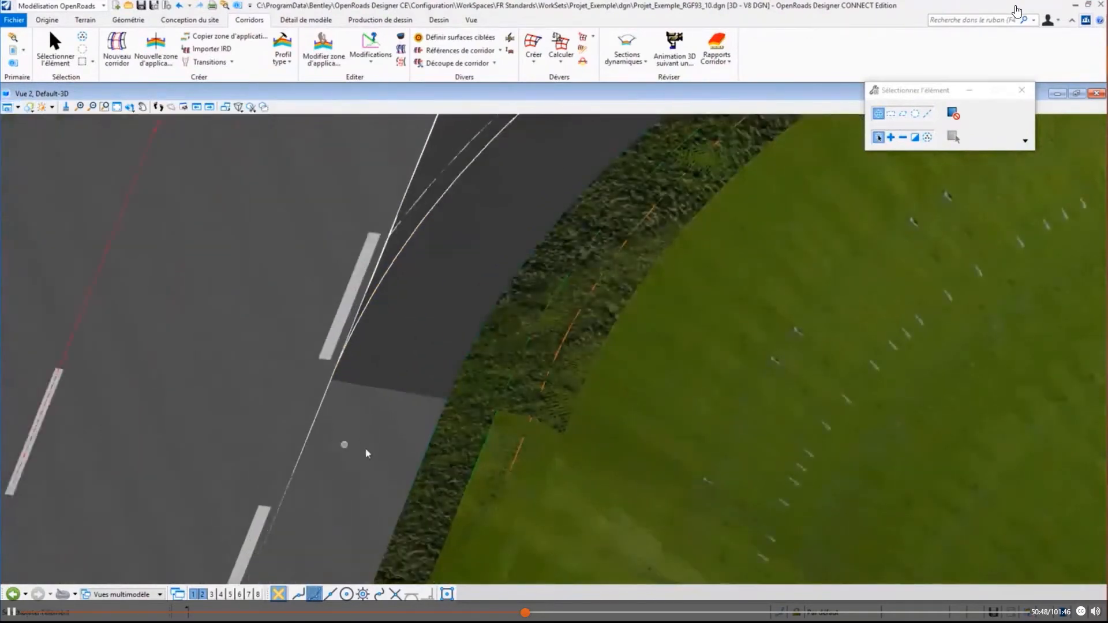
middle_click_drag(393, 490, 495, 440, "shift")
scroll(463, 457, "down", 4)
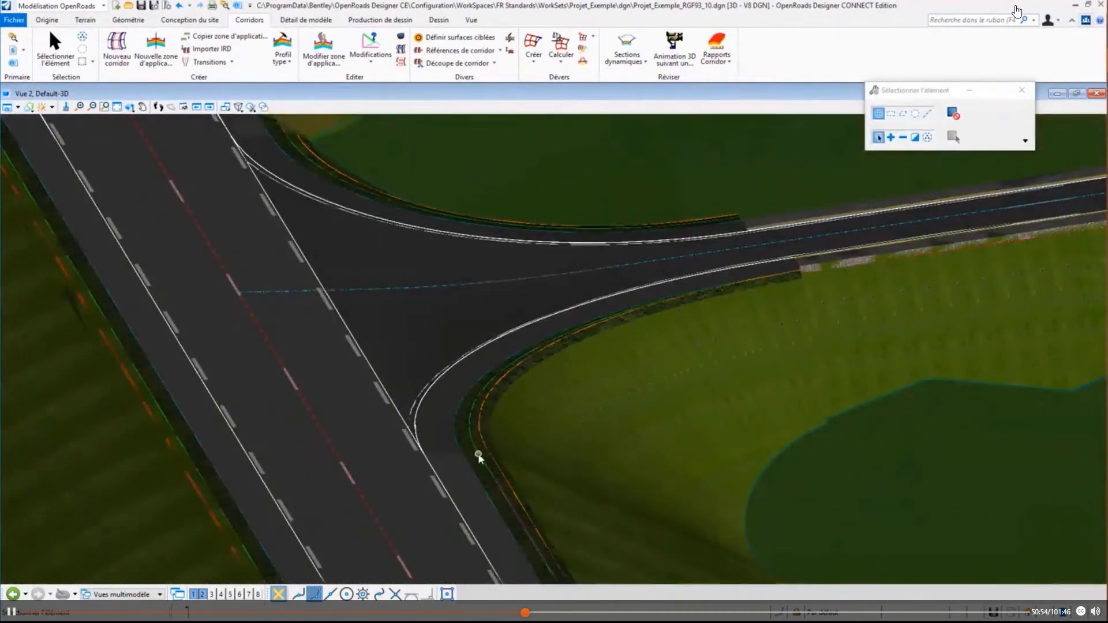
scroll(501, 435, "up", 2)
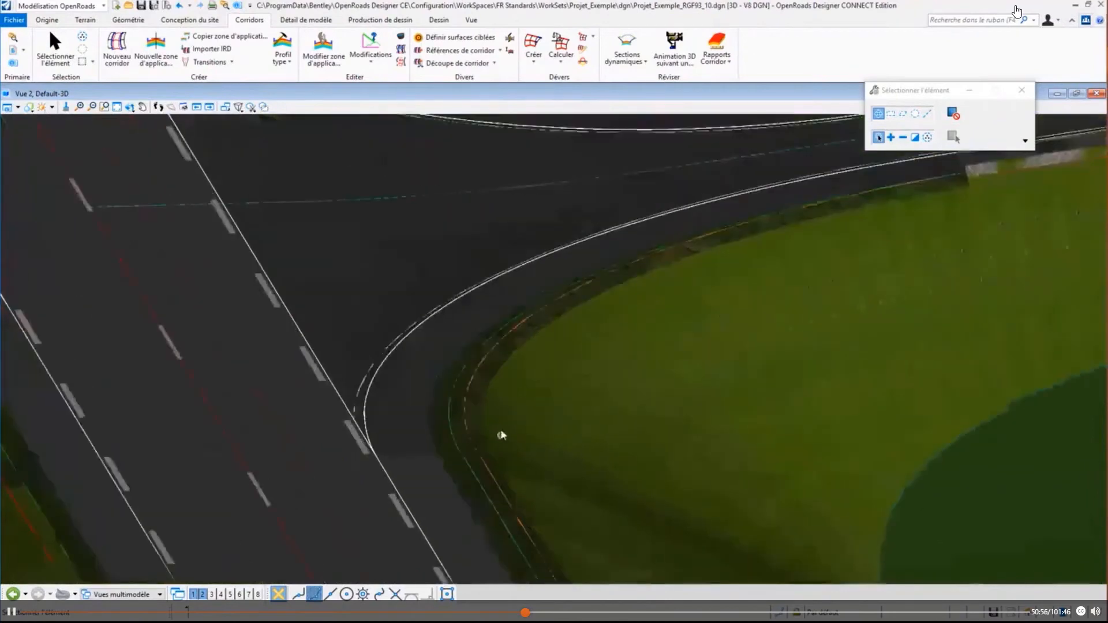
middle_click_drag(573, 365, 492, 449)
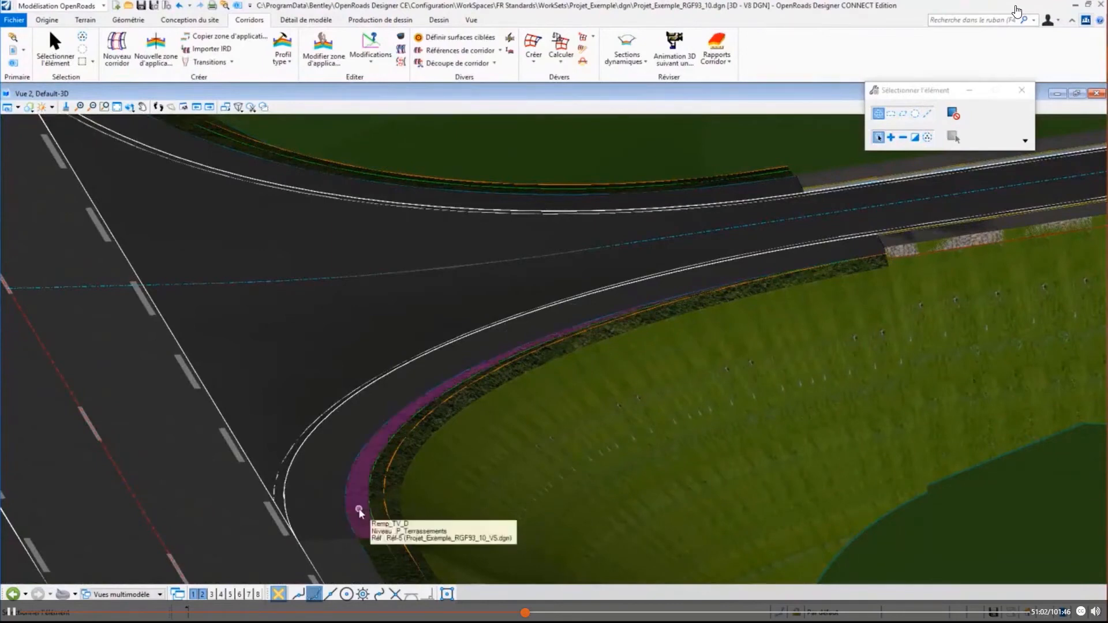
middle_click_drag(575, 453, 346, 469, "shift")
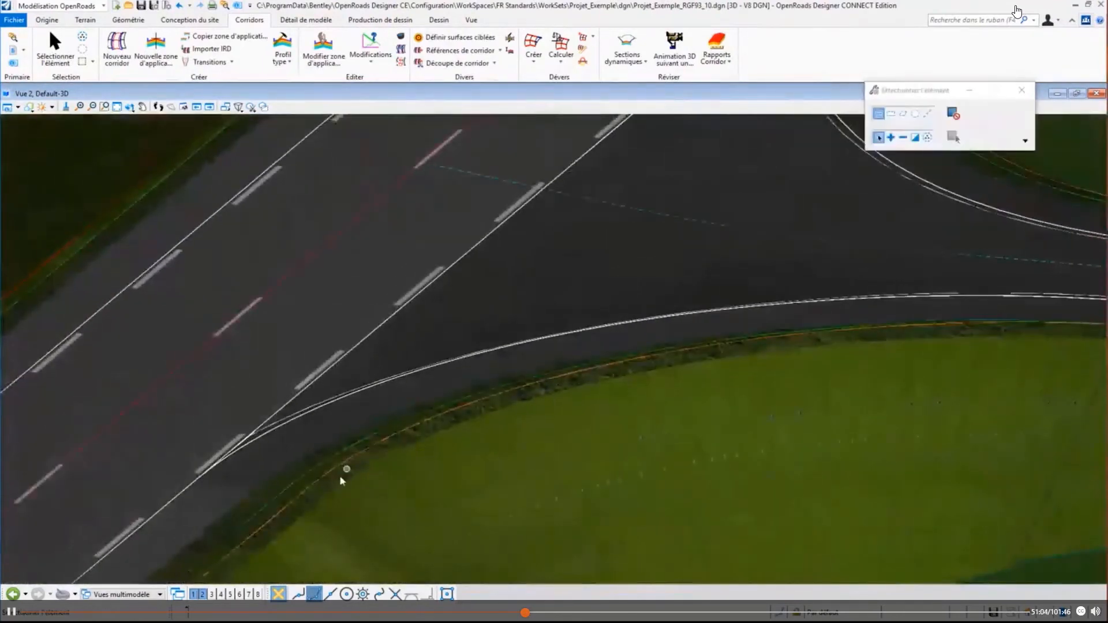
scroll(340, 477, "down", 1)
scroll(341, 477, "down", 1)
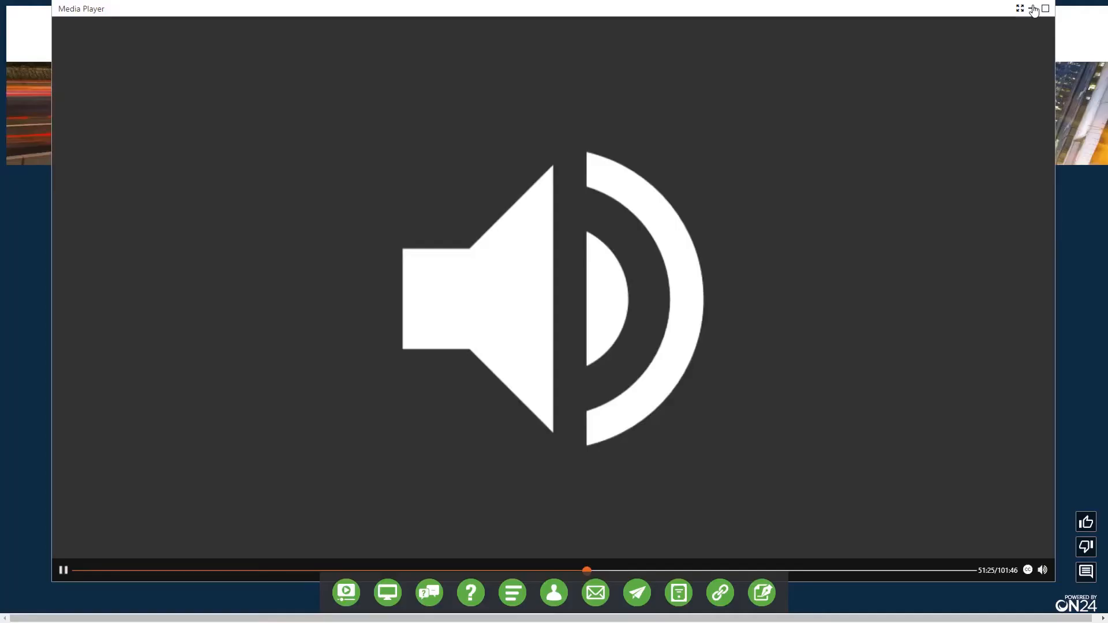
- Switch to the ON24 webinar console, minimise its media player, and show the presentation slides full screen
left_click(1033, 11)
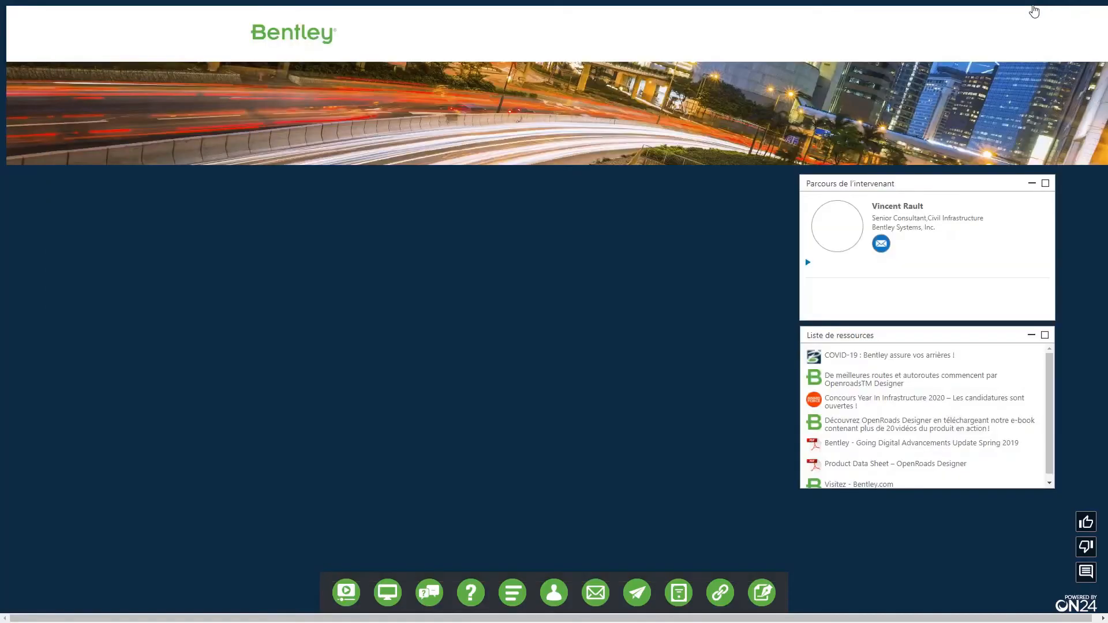
left_click(386, 597)
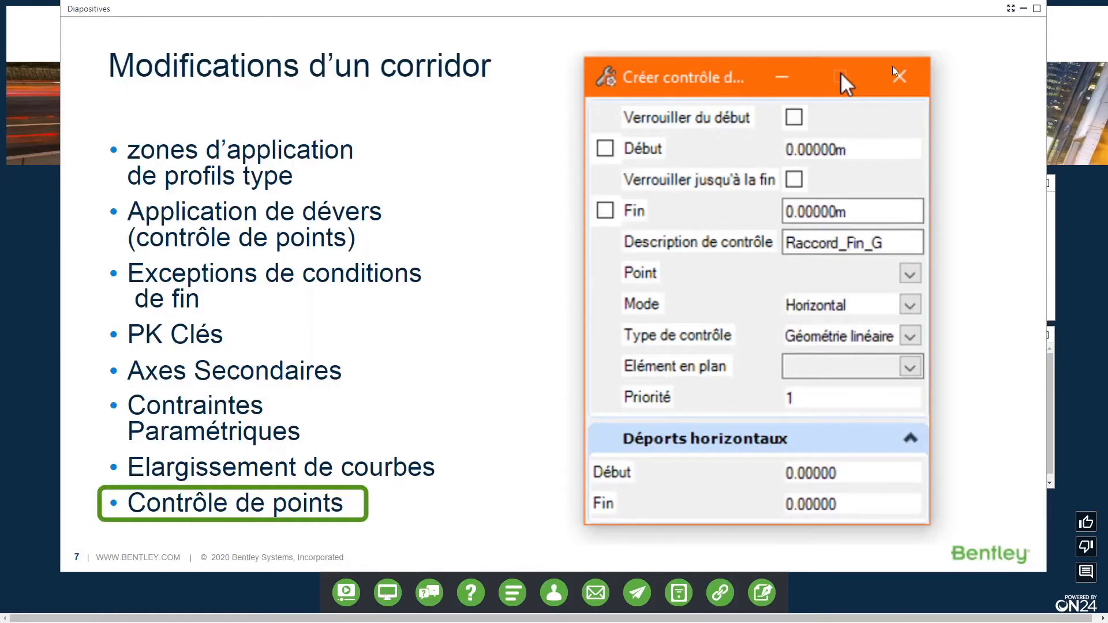
left_click(1011, 8)
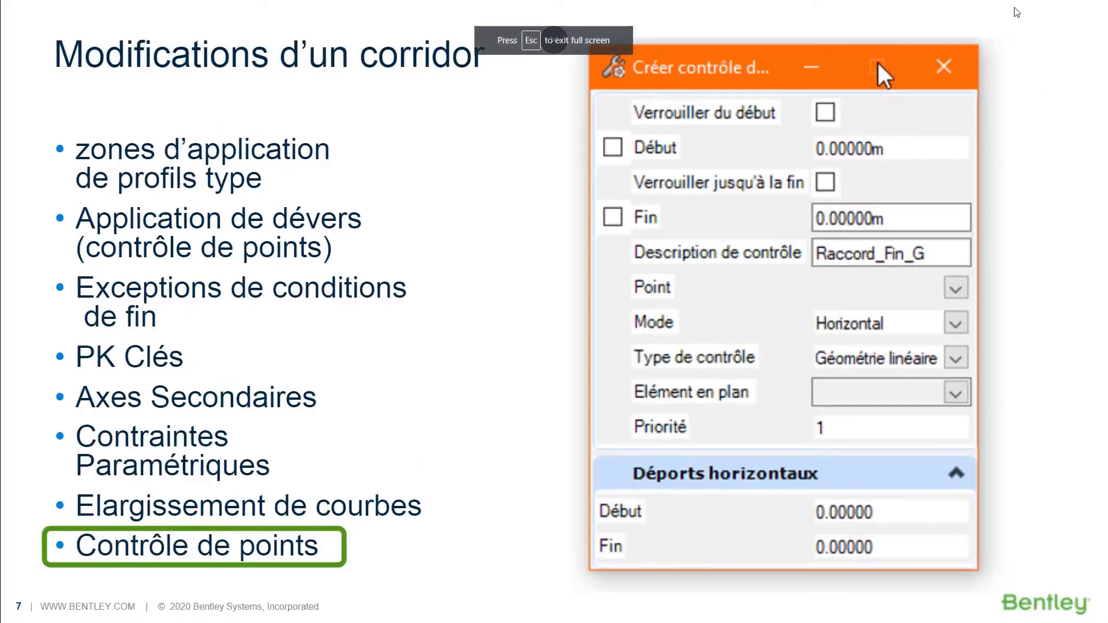
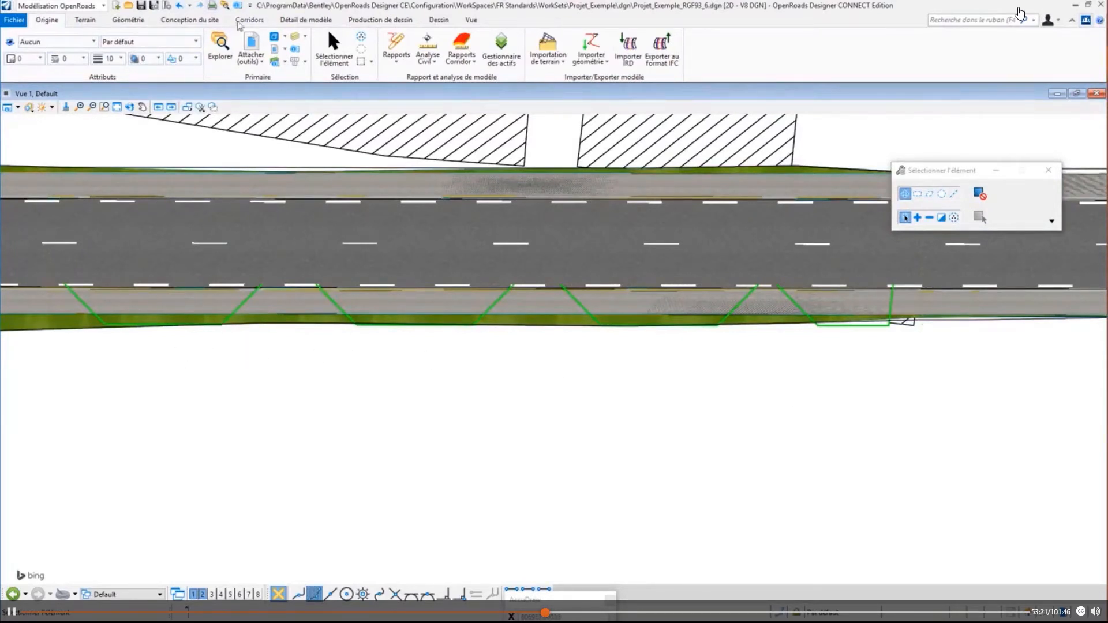
left_click(249, 20)
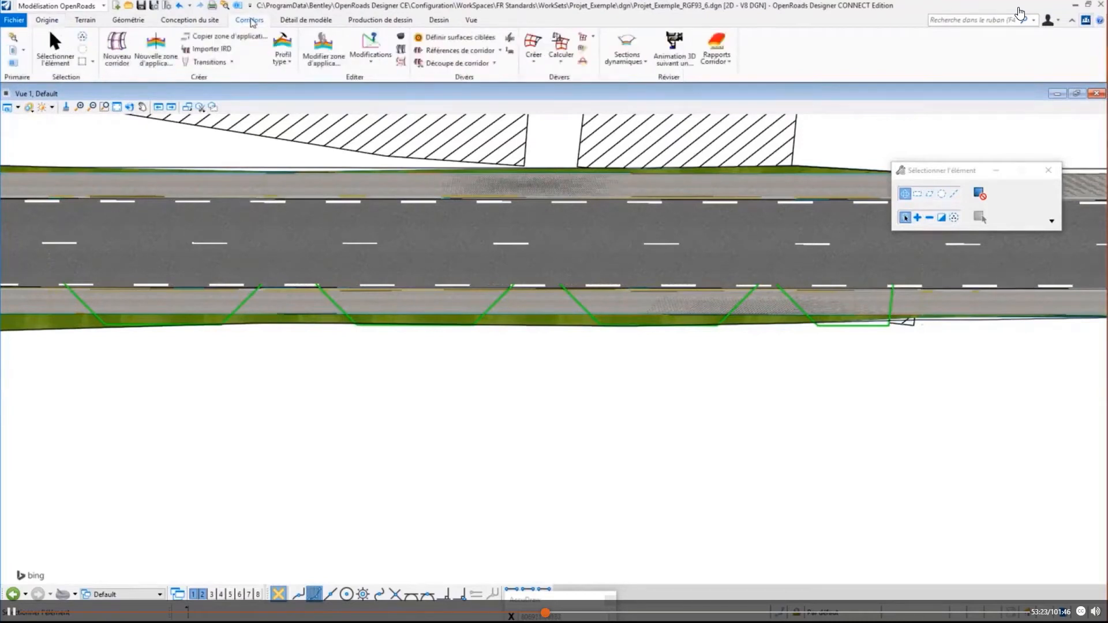
left_click(376, 62)
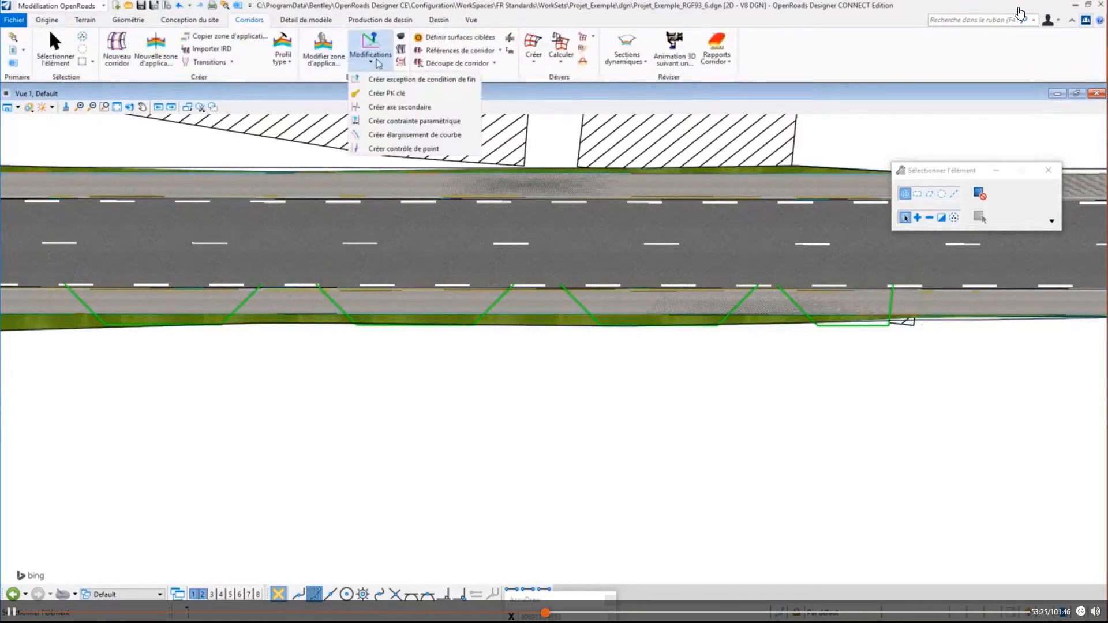
left_click(403, 148)
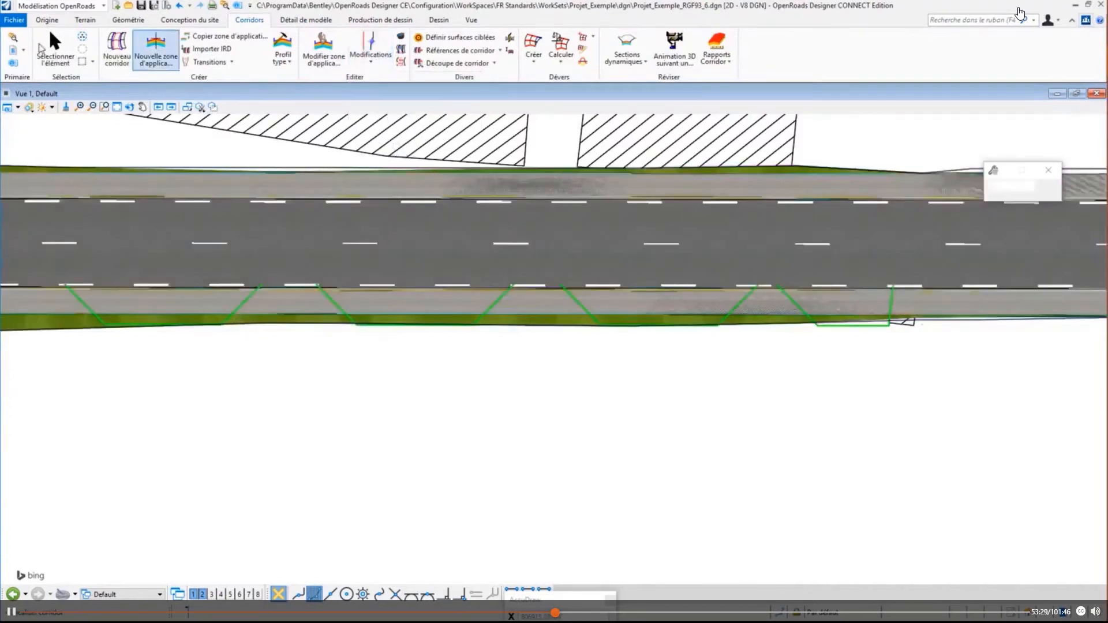
left_click(55, 50)
left_click(234, 312)
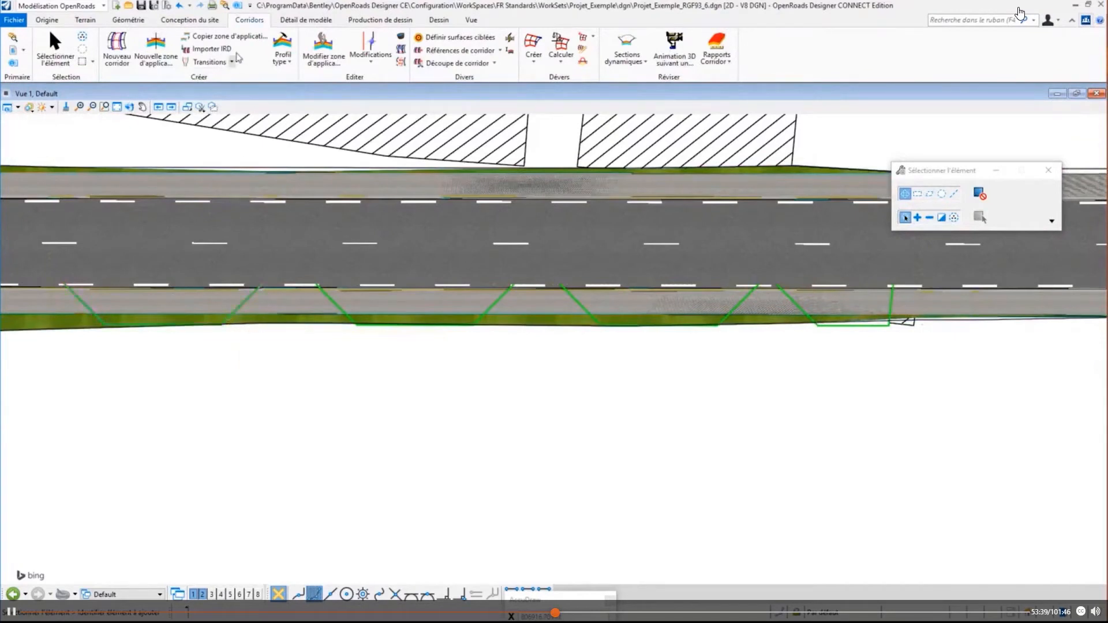
- Start a point control on the main-road corridor, spanning the parking-bay lines from station 3324.268 to 3414.165
left_click(370, 54)
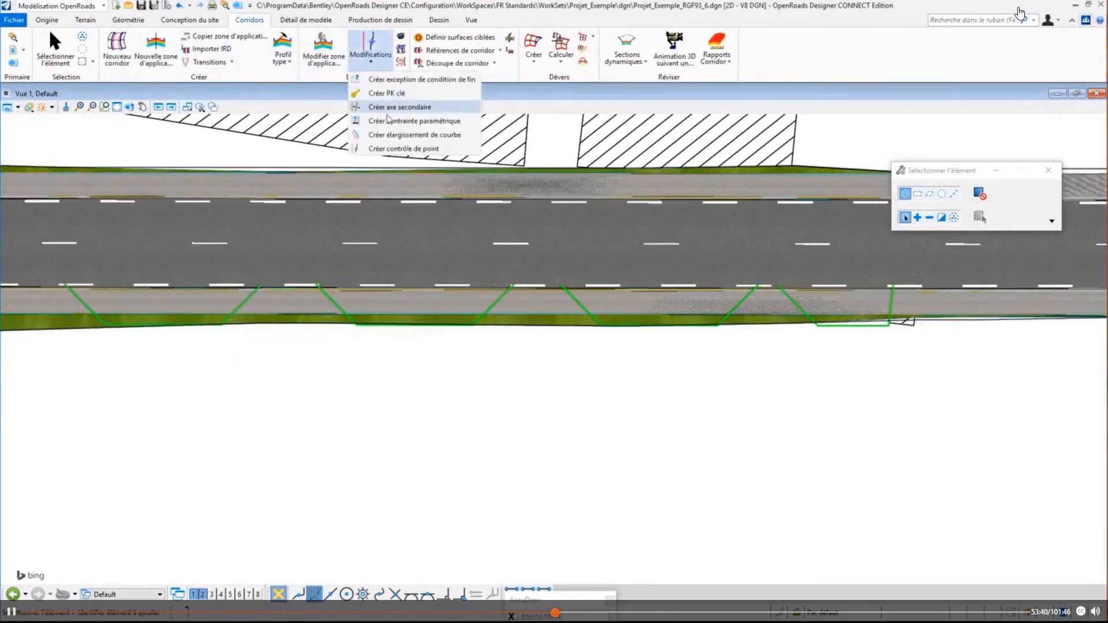
left_click(395, 149)
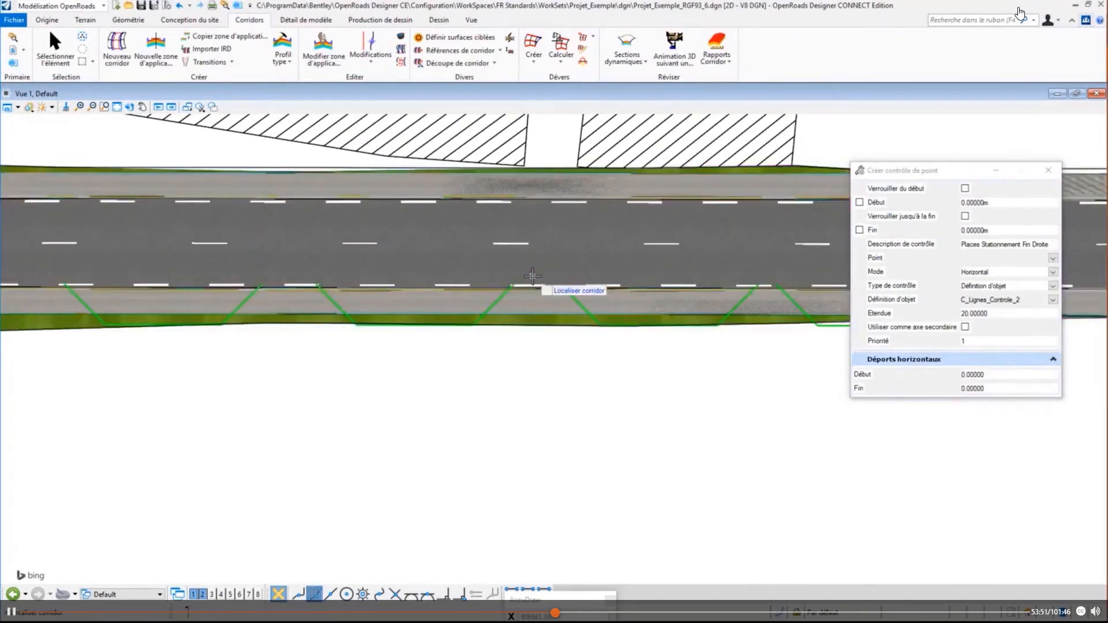
left_click(532, 285)
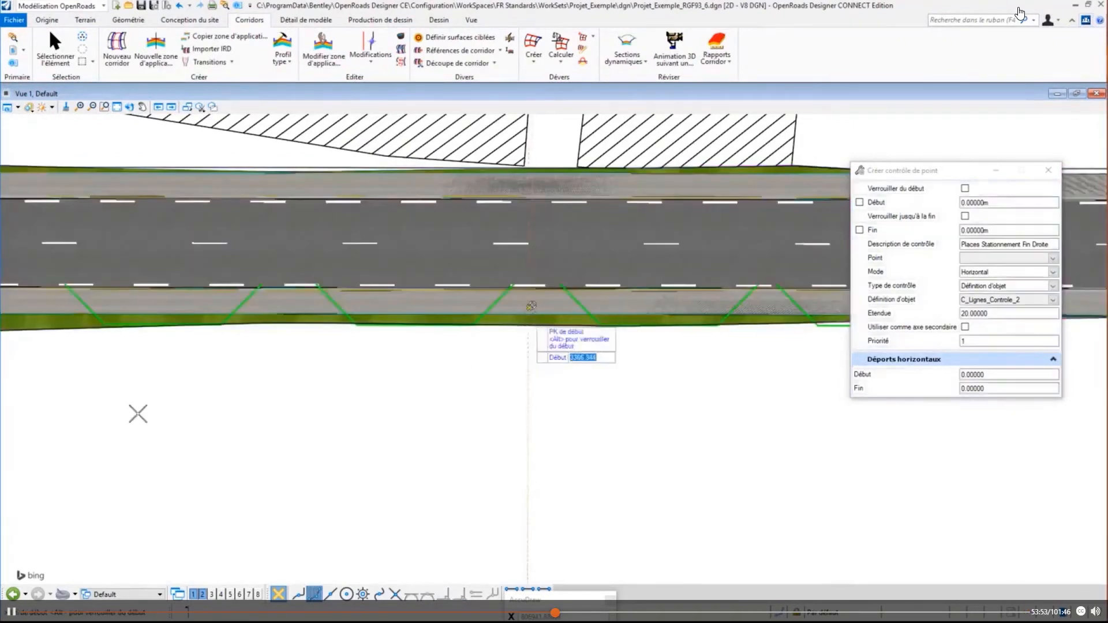
left_click(32, 416)
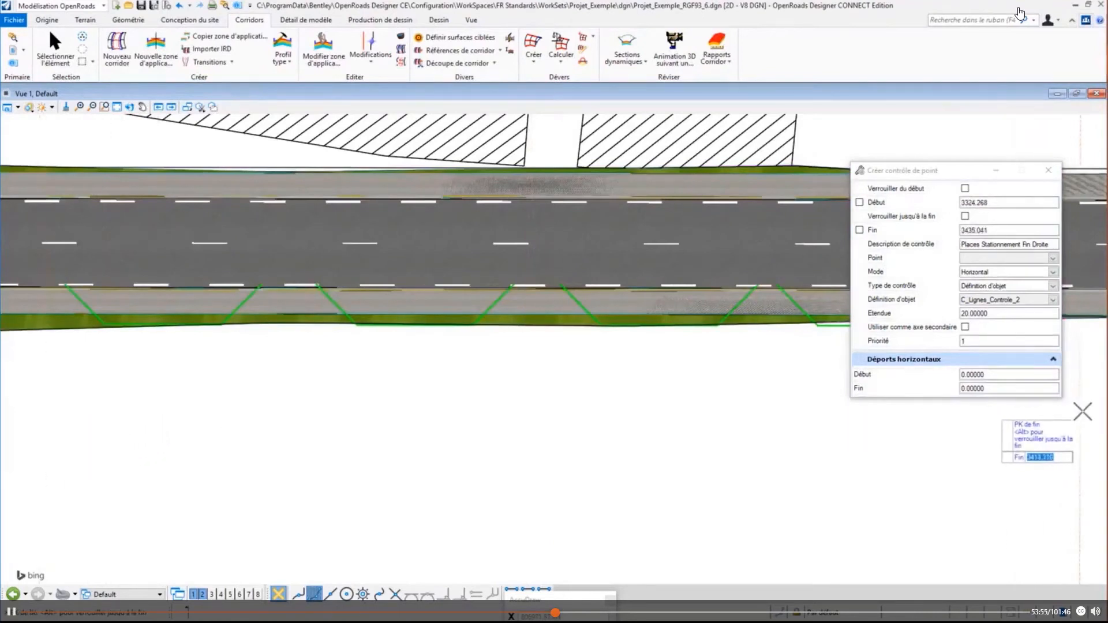
left_click(898, 407)
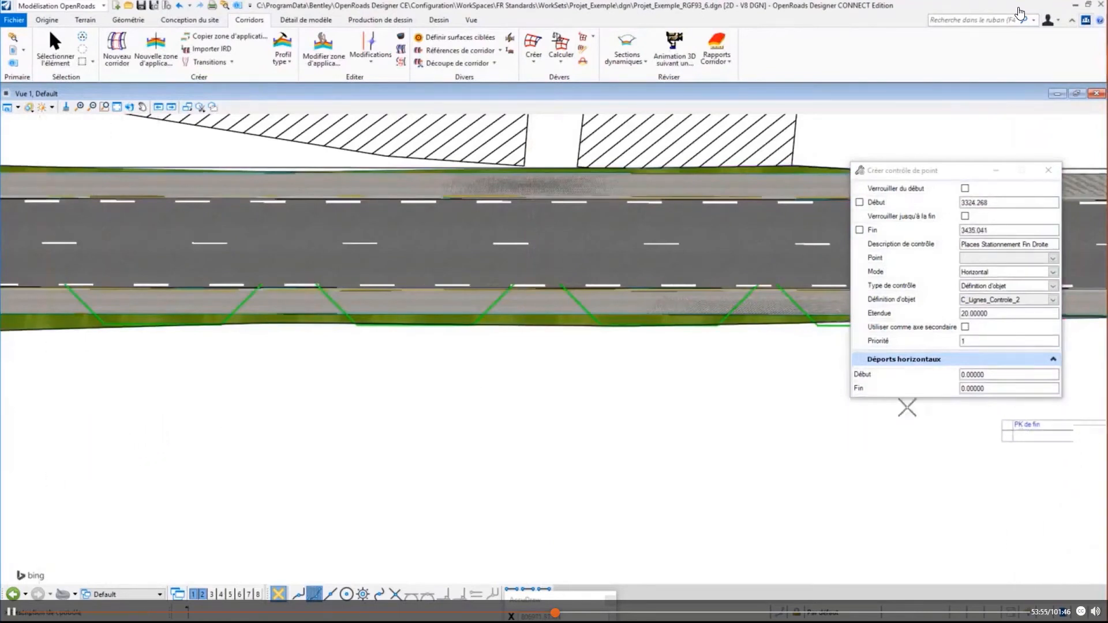
- Create point control Places Stationnement Fin Droite on point CHAU_D, mode Horizontal, type Définition d'objet, feature definition C_Lignes_Controle_2, range 20, not as secondary alignment
left_click(553, 391)
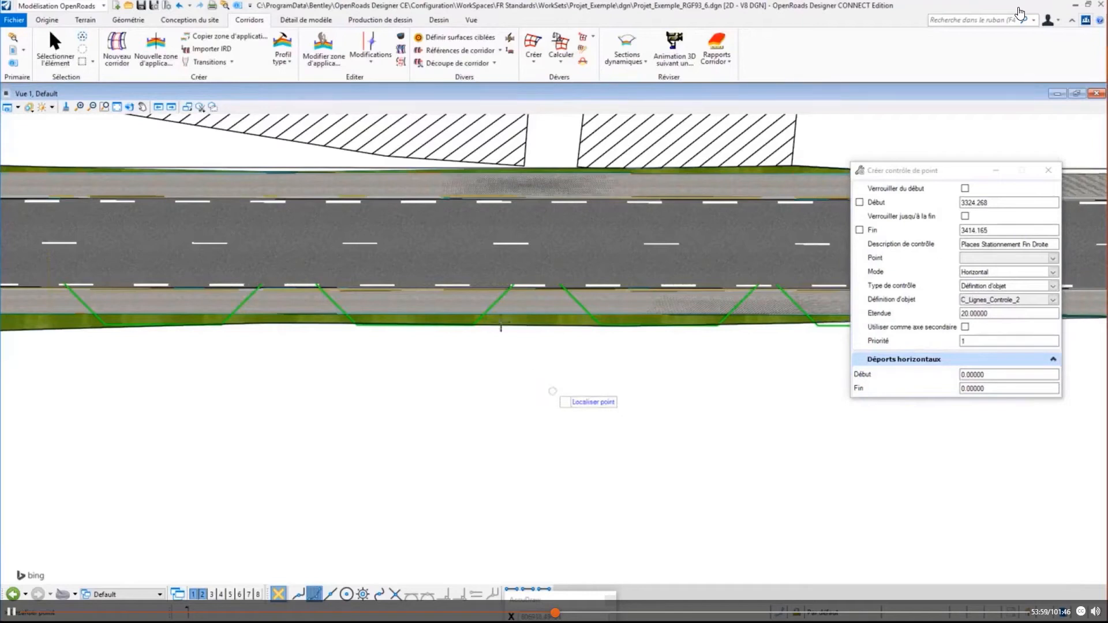
left_click(454, 283)
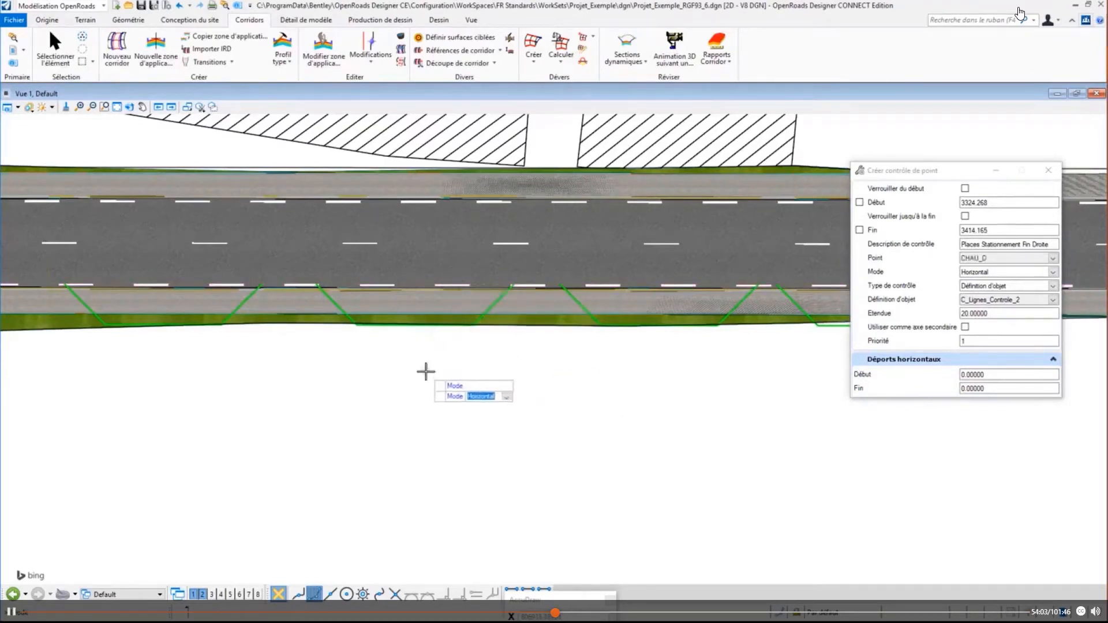
left_click(426, 371)
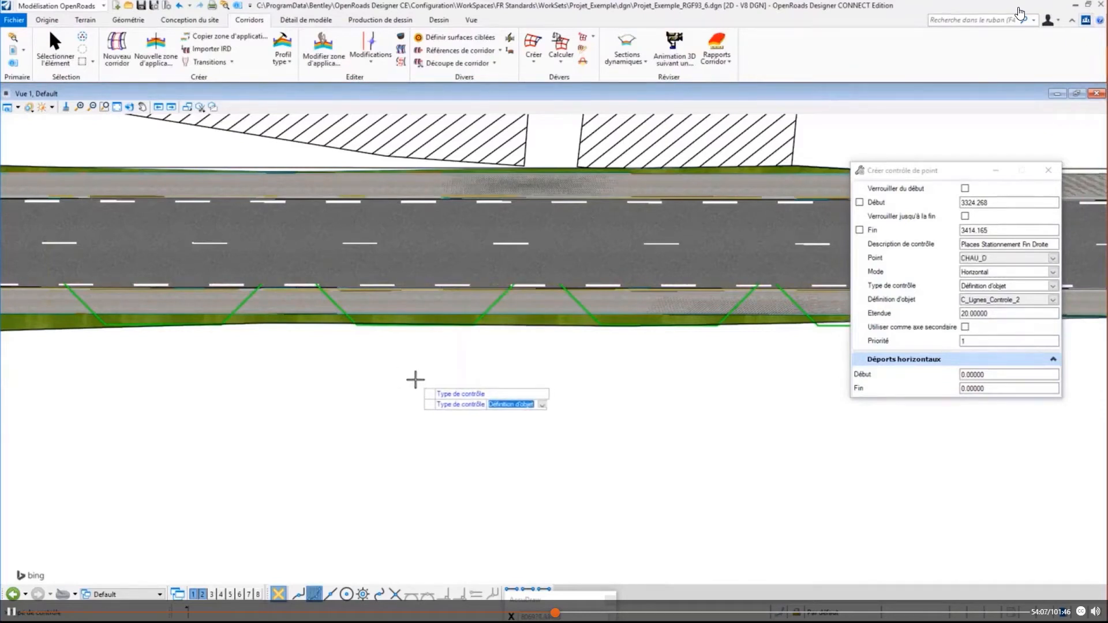
left_click(415, 379)
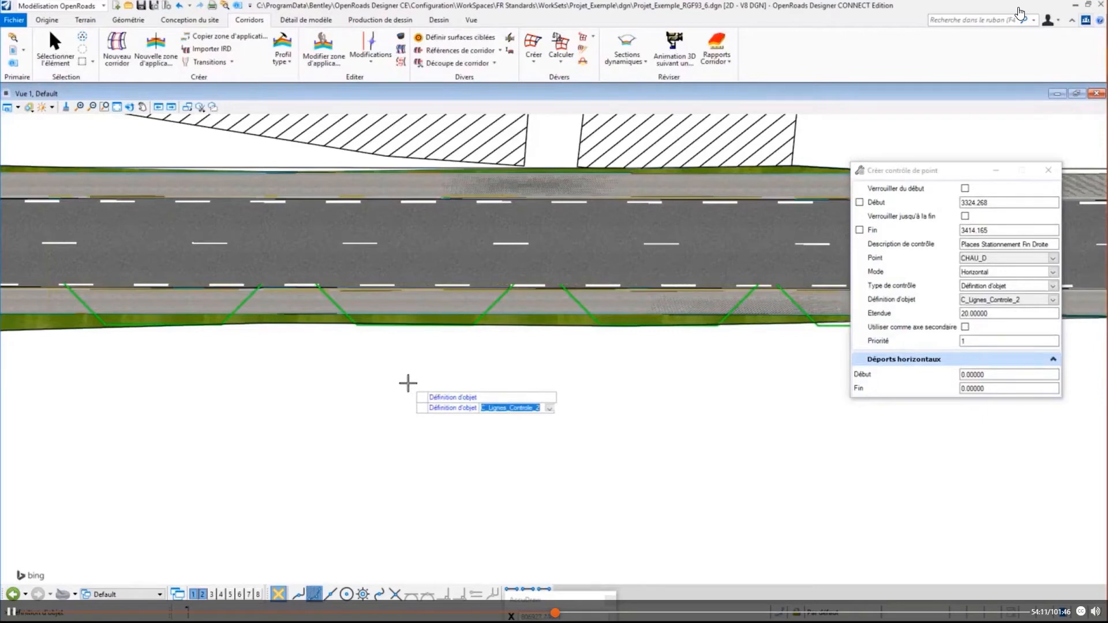
left_click(408, 383)
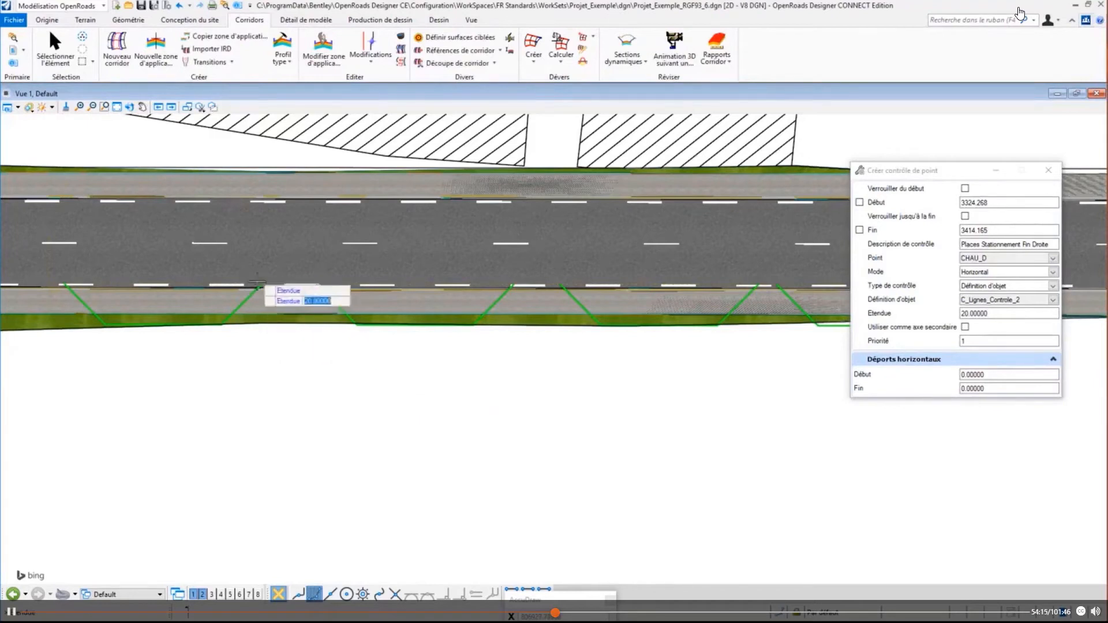
left_click(242, 402)
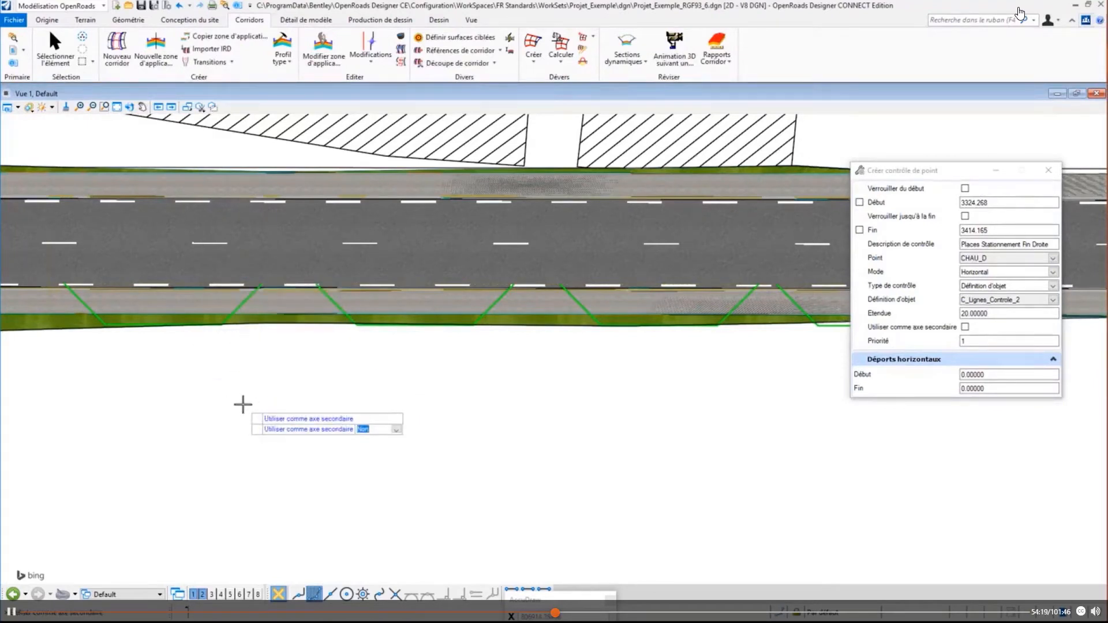
left_click(244, 399)
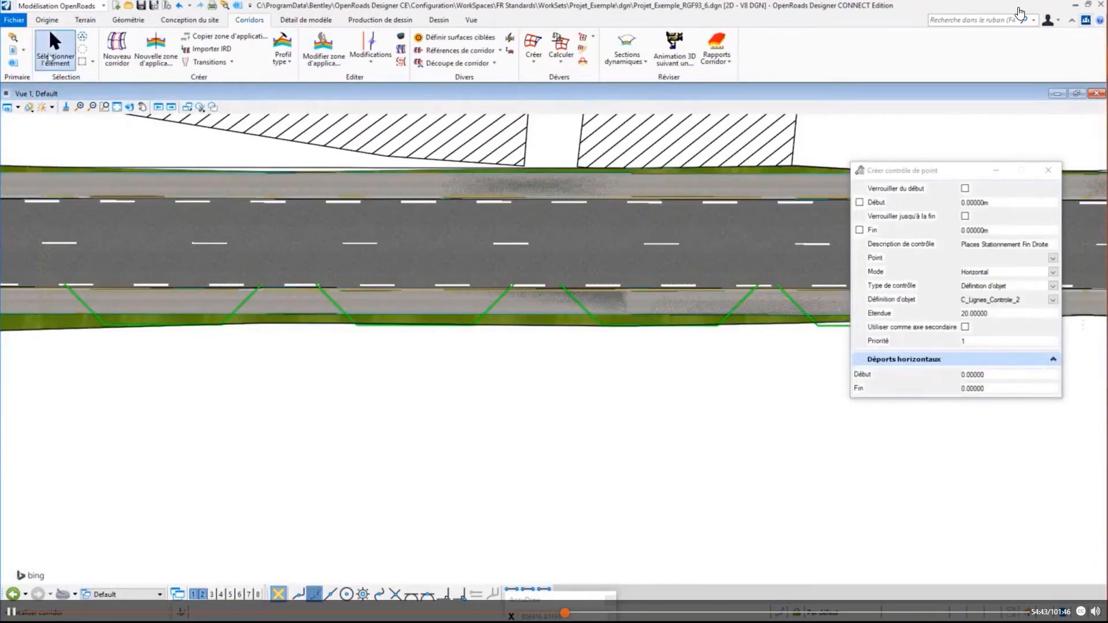
left_click(55, 49)
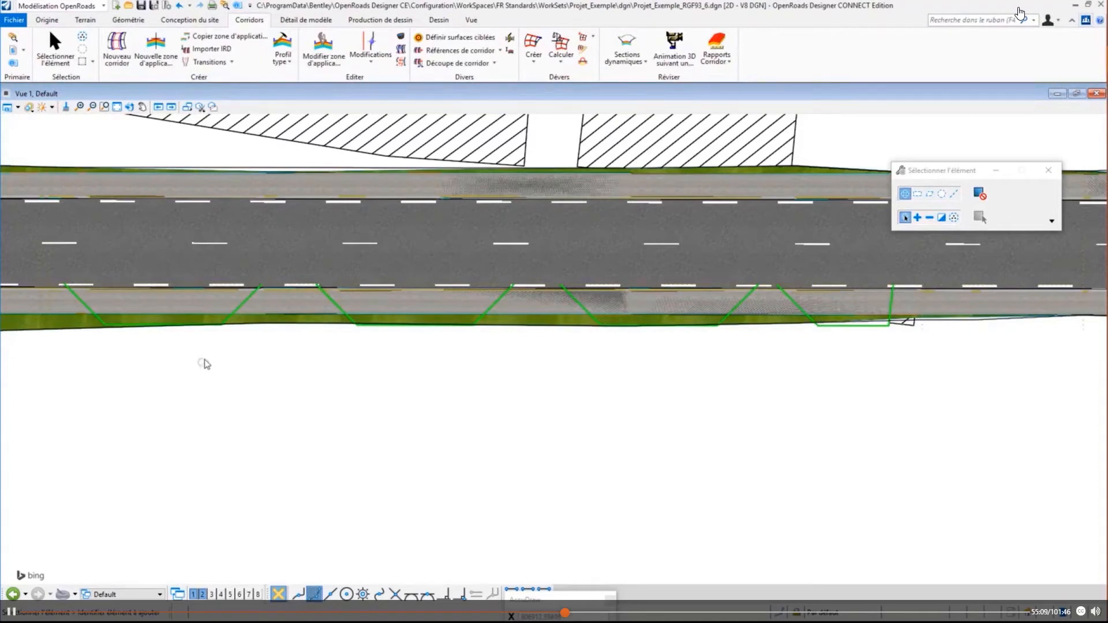
- Add the four green parking-bay lines along the road's lower edge as references of the main-road corridor
left_click(499, 51)
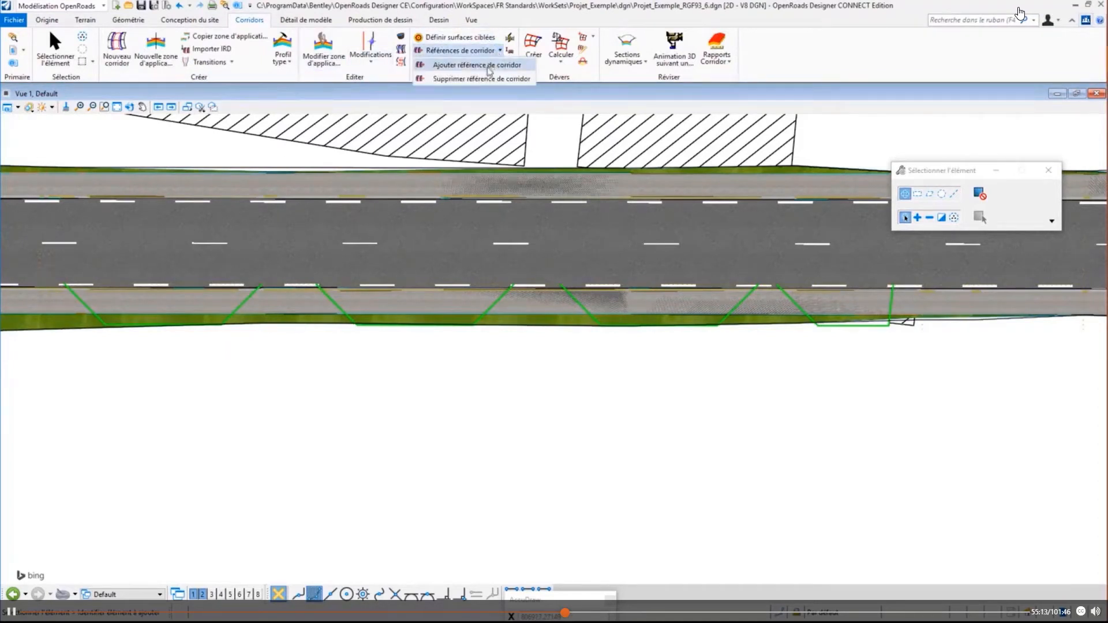
left_click(489, 65)
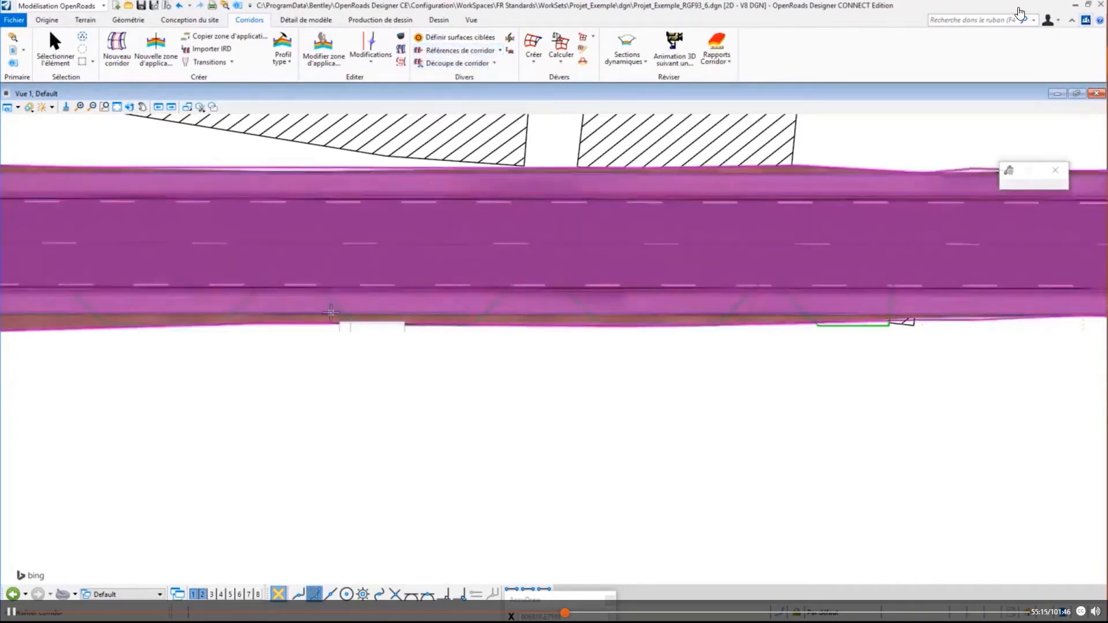
left_click(331, 312)
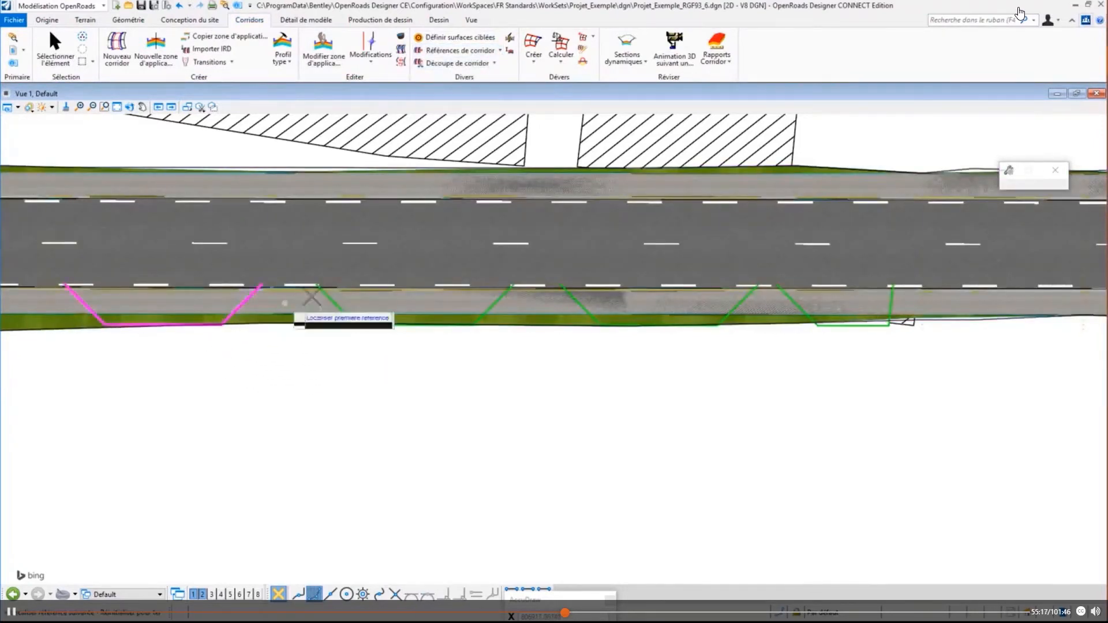
left_click(333, 304)
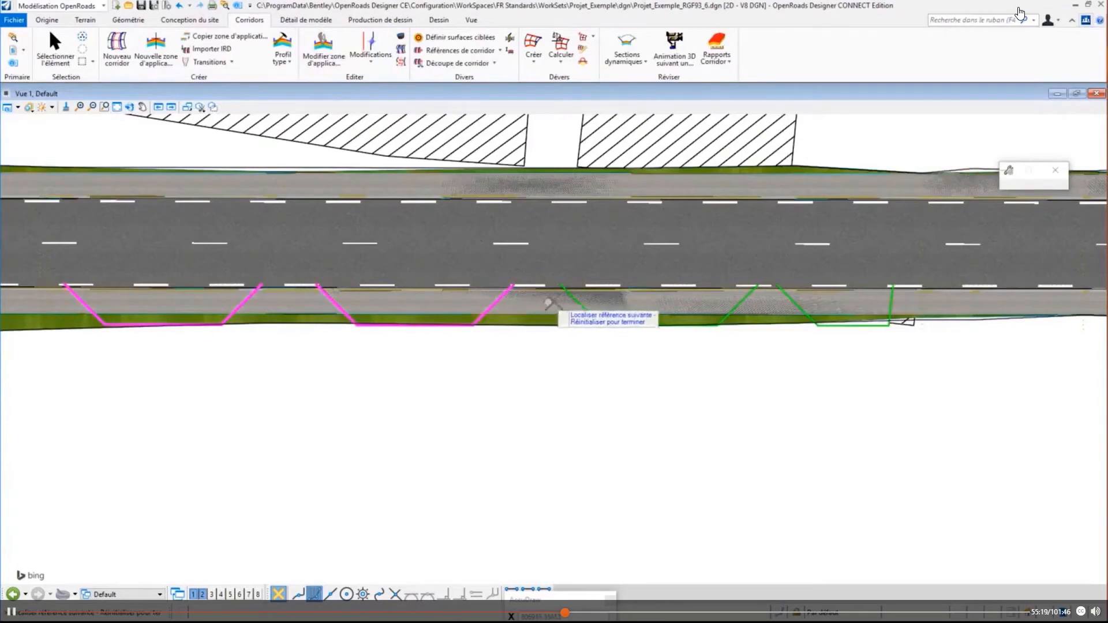
left_click(577, 303)
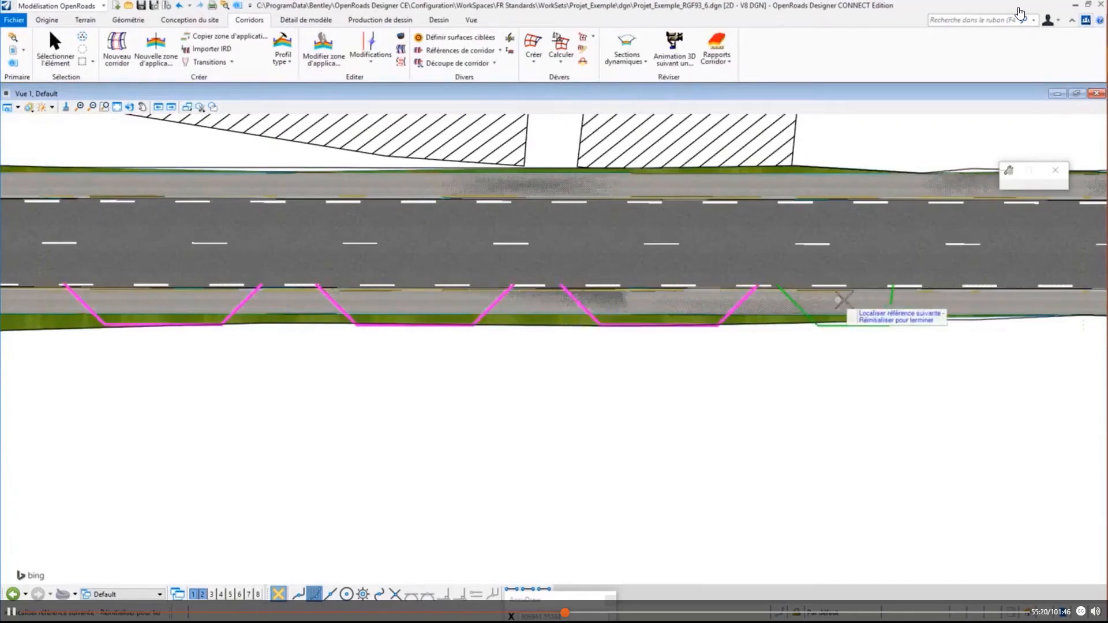
left_click(800, 299)
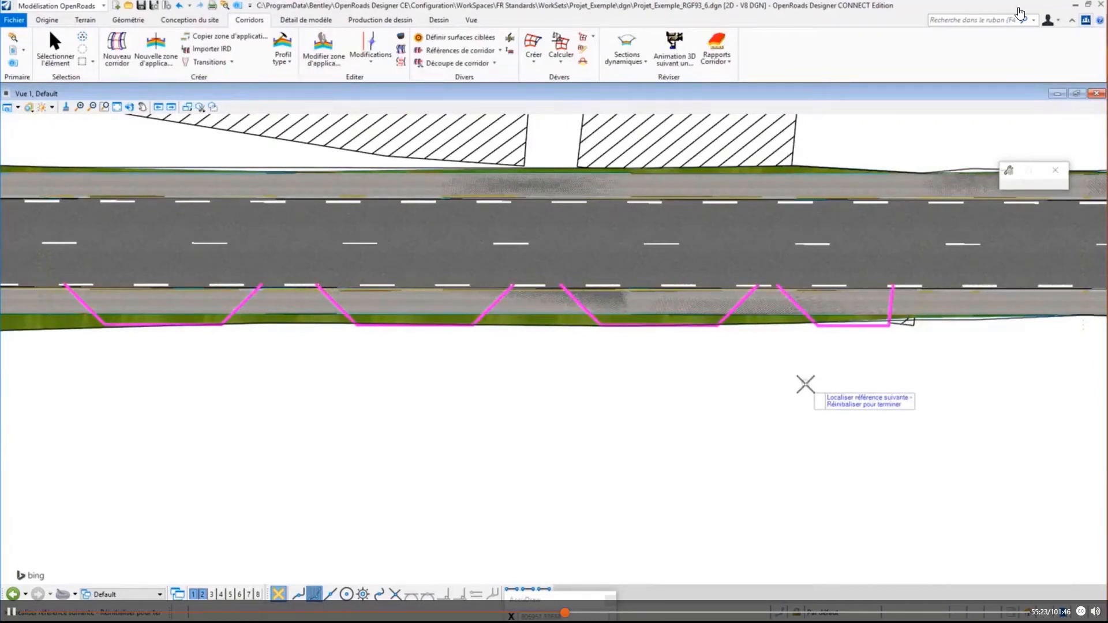
right_click(805, 384)
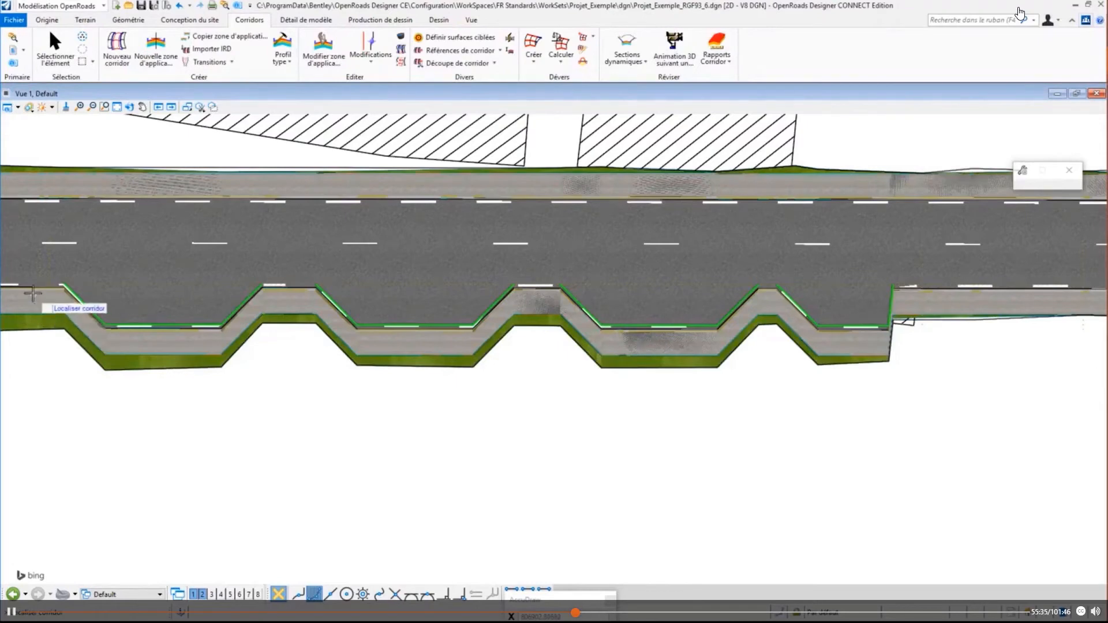
scroll(45, 286, "up", 3)
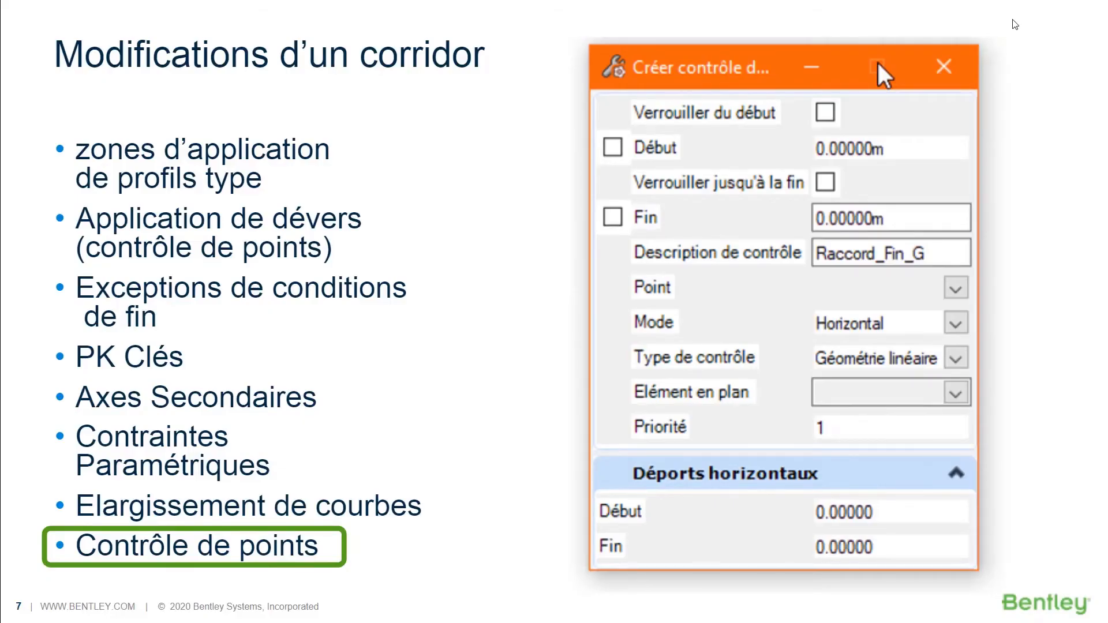
- Leave the full-screen slides, reopen the media player in the ON24 webinar console and show it full screen
key("Escape")
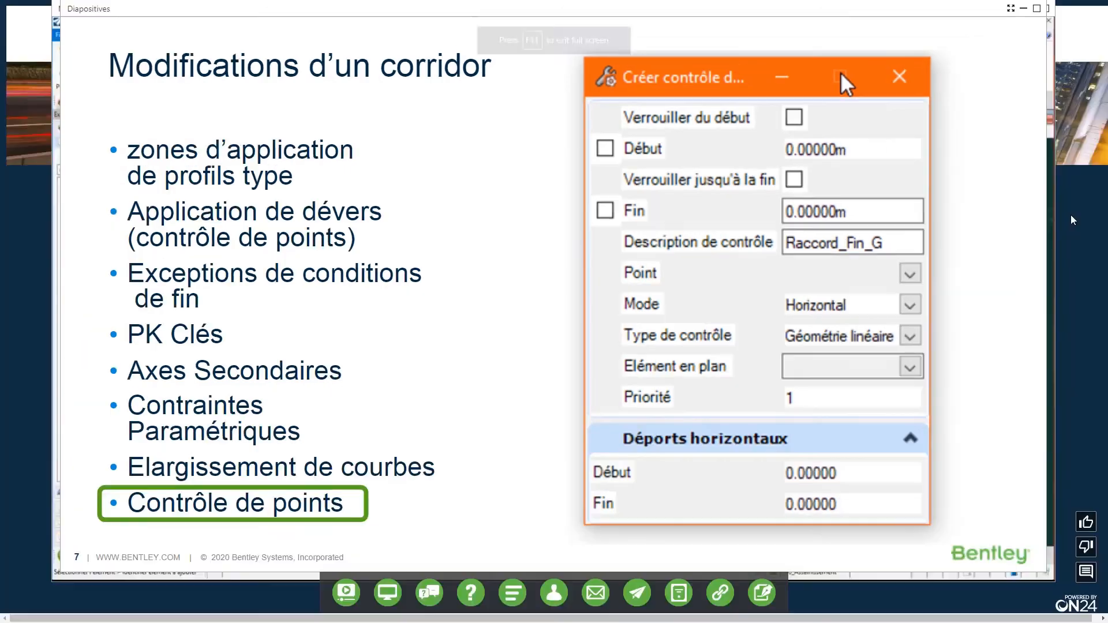
left_click(347, 594)
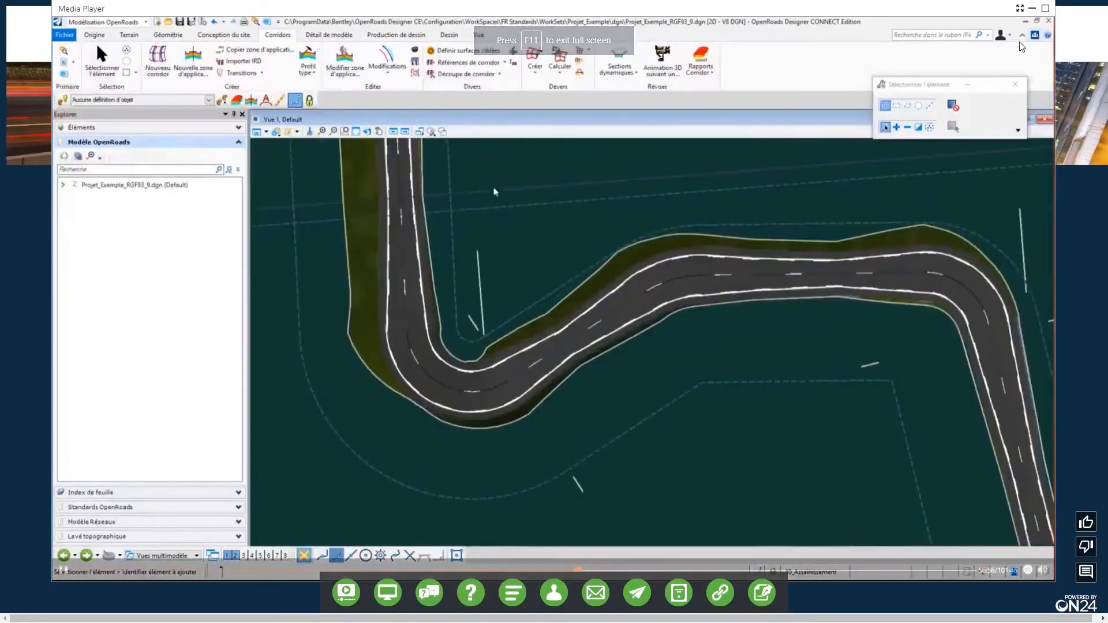
left_click(1020, 9)
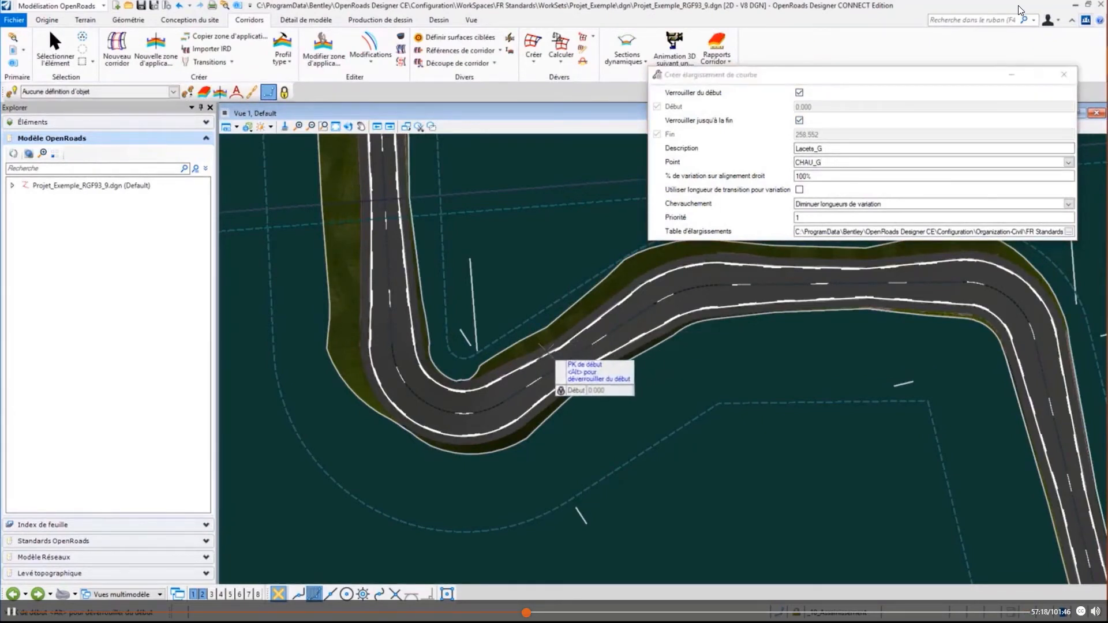
- Load FR_ARP Surlargeur en courbe_Voie3m50_TrafficPL-faible.wid as the curve widening table
left_click(1069, 232)
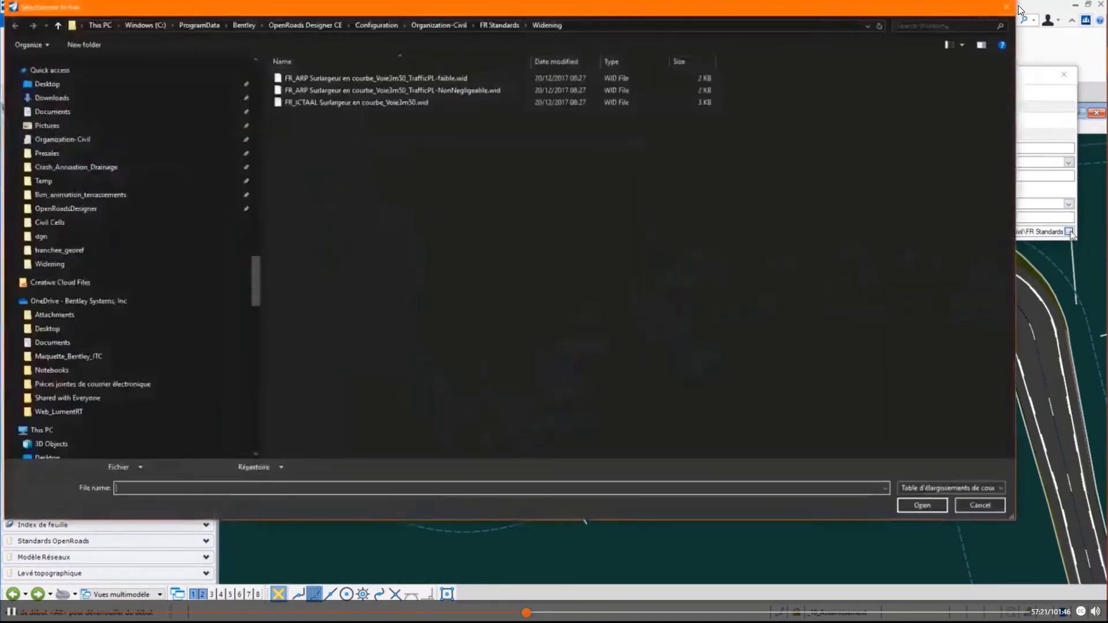
left_click(435, 79)
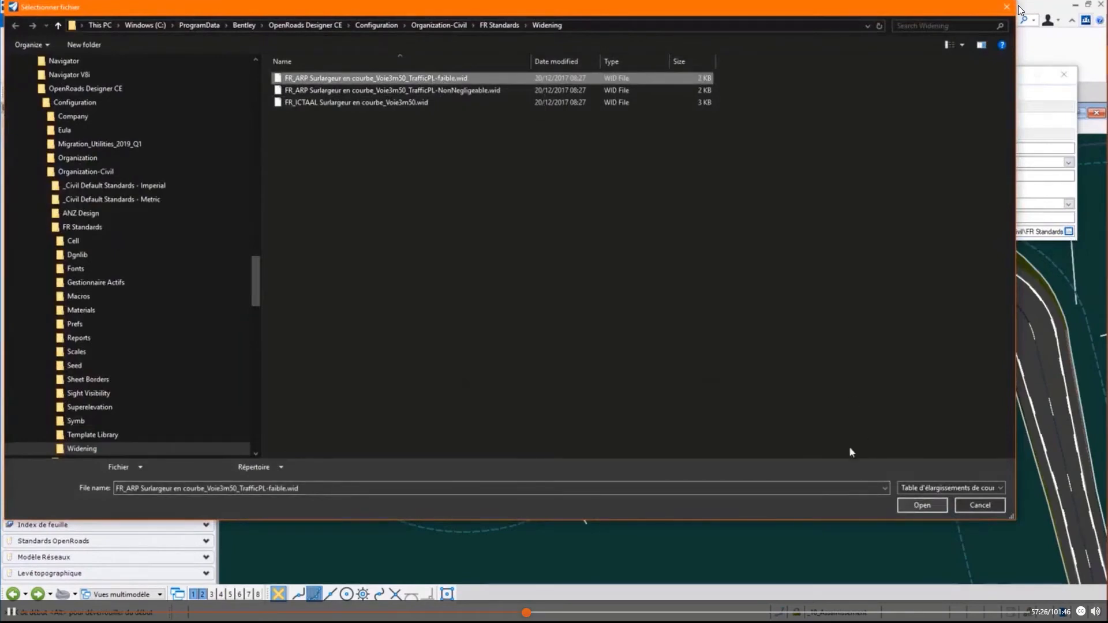
left_click(927, 505)
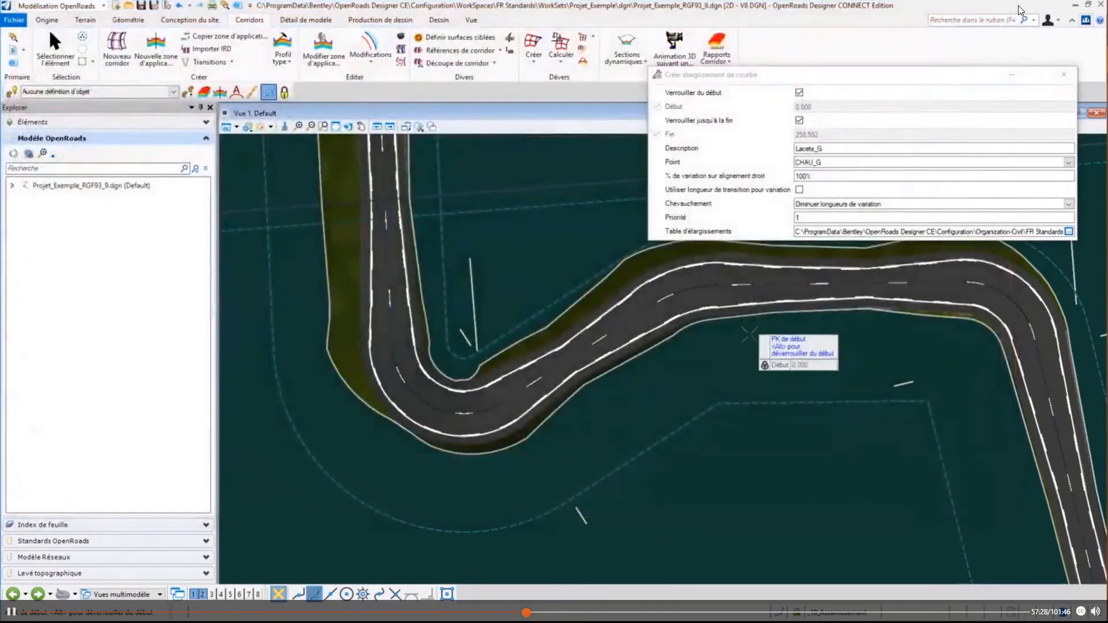
- Create curve widening Lacets_G on point CHAU_G over the full corridor length, with 100% variation, overlap Diminuer longueurs de variation and priority 1
left_click(746, 334)
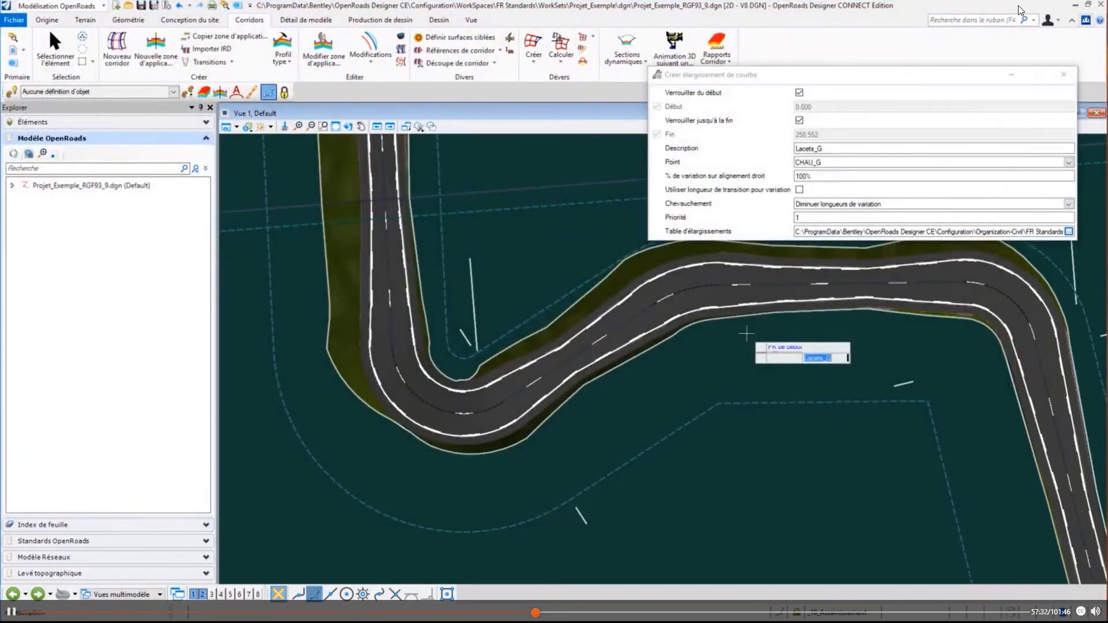
left_click(746, 334)
left_click(746, 334)
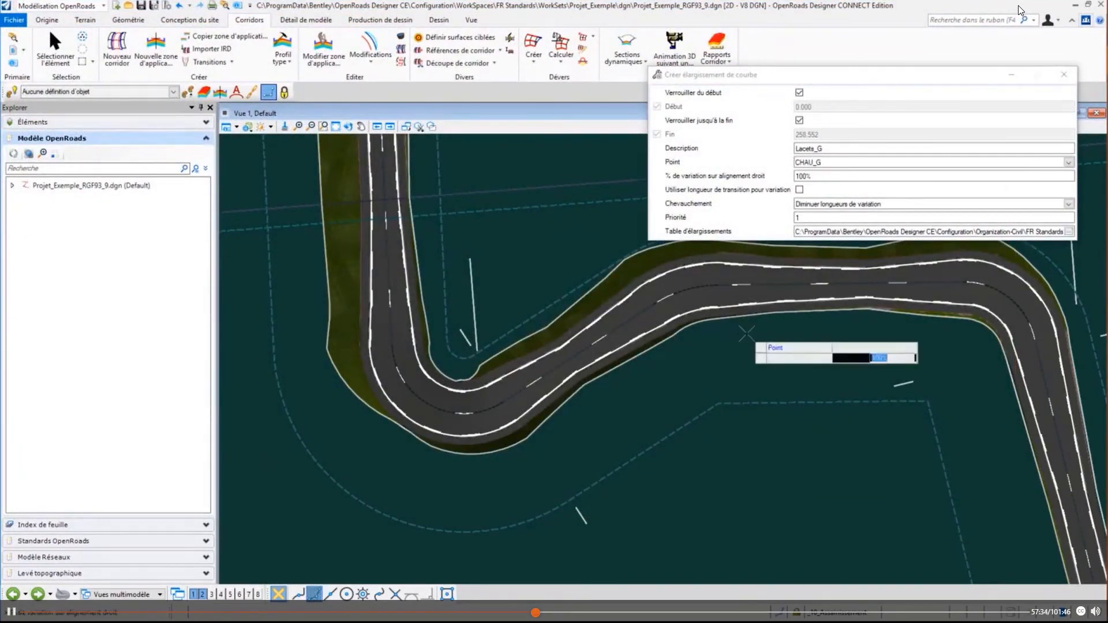
left_click(746, 334)
left_click(746, 334)
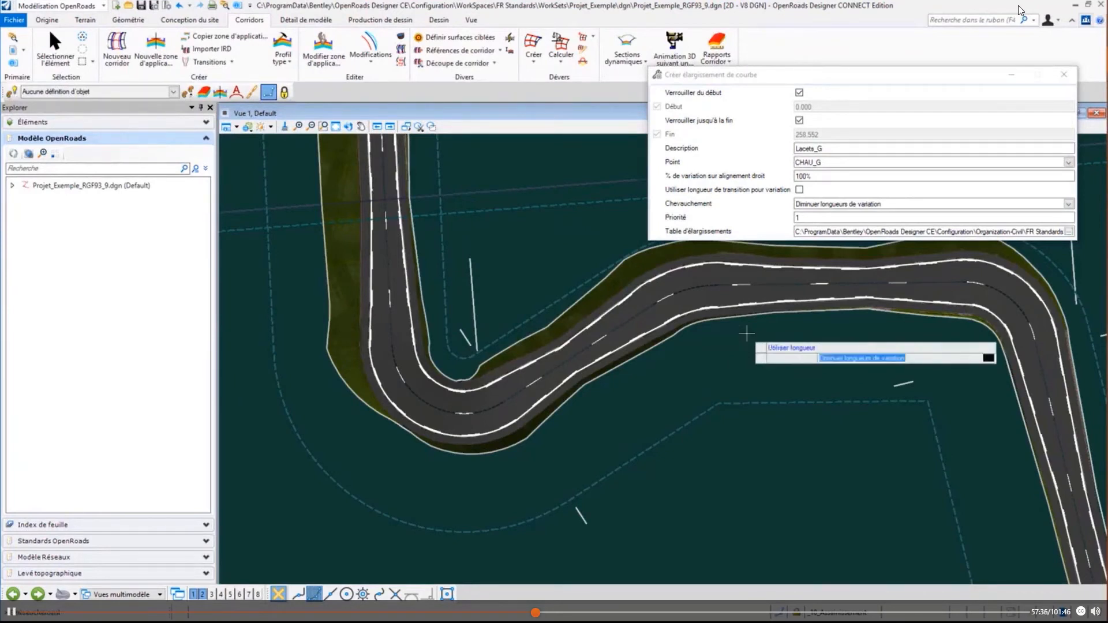
left_click(746, 334)
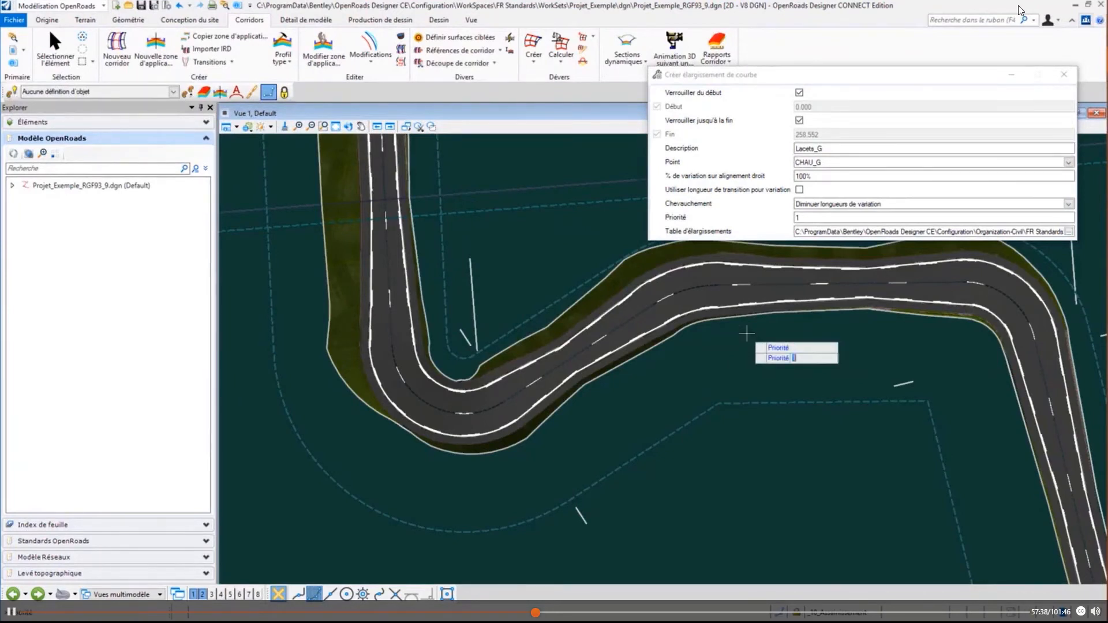
left_click(746, 334)
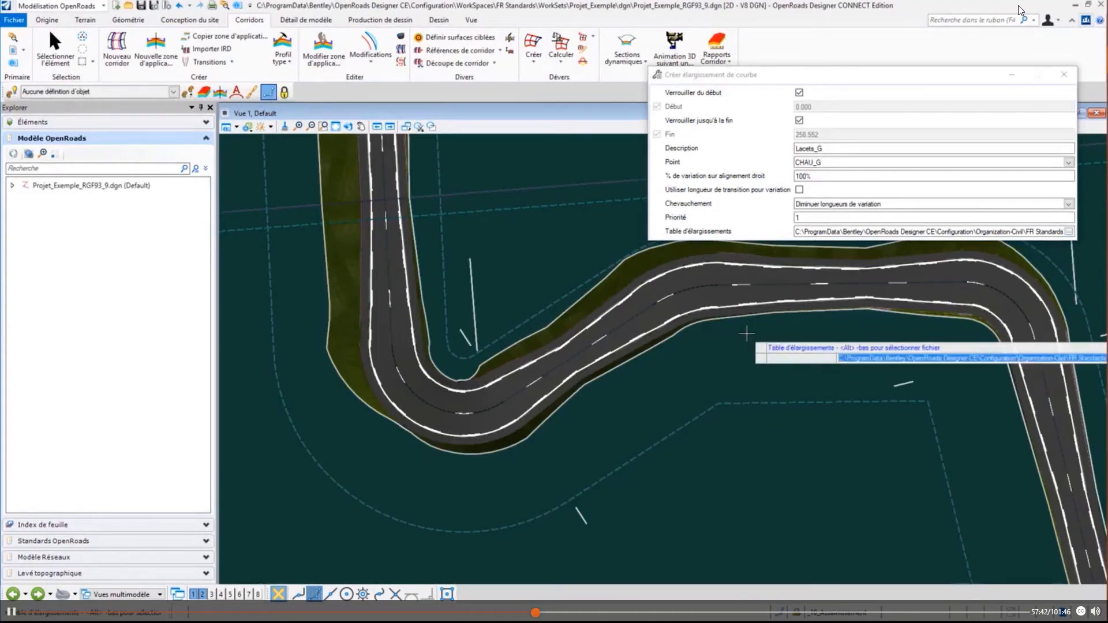
left_click(746, 334)
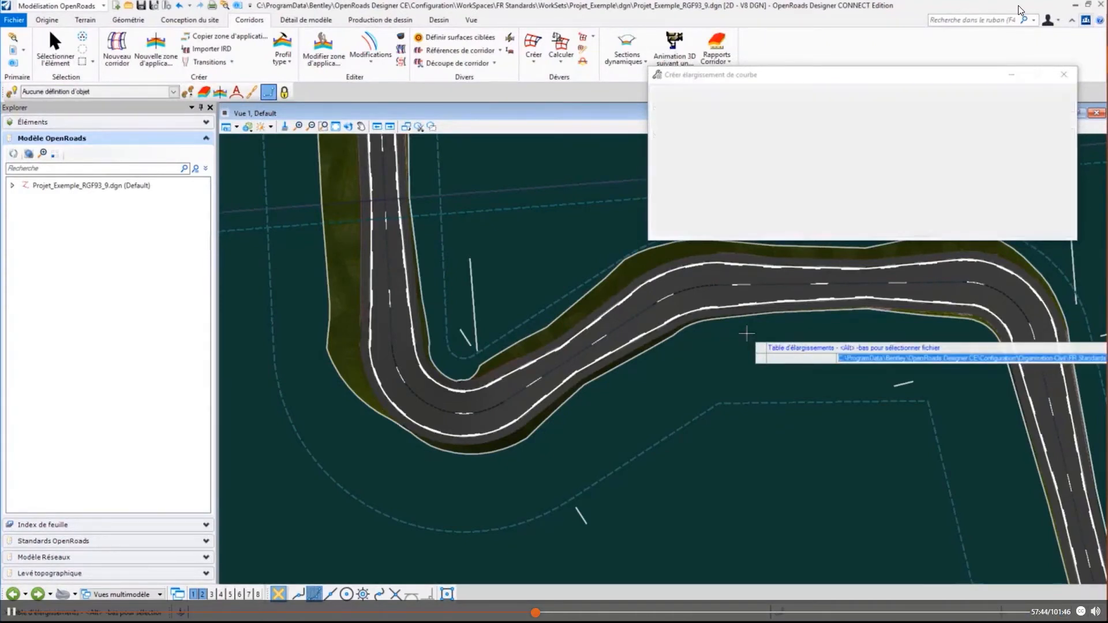
- Define a second curve widening on the hairpin corridor with description Lacets_D and point CHAU_D
left_click(324, 126)
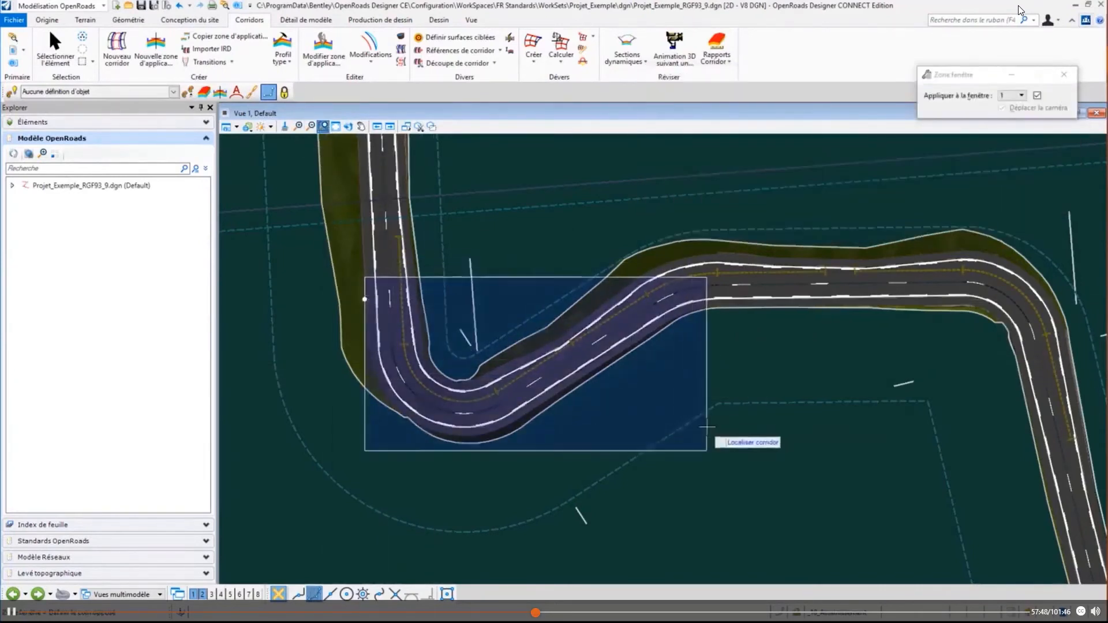
left_click(704, 453)
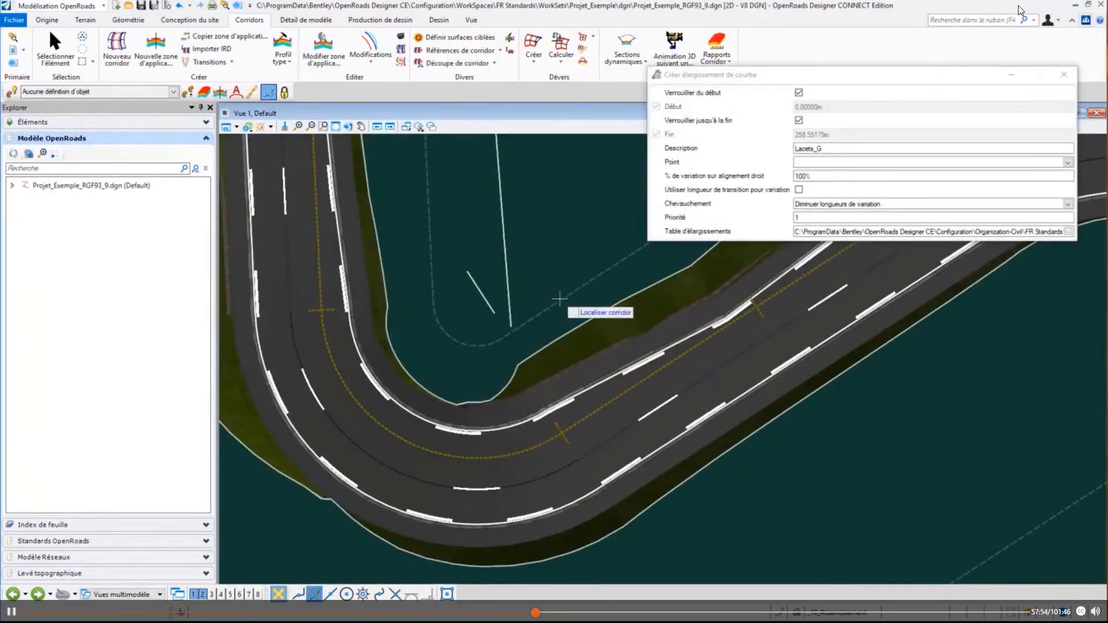
left_click(575, 324)
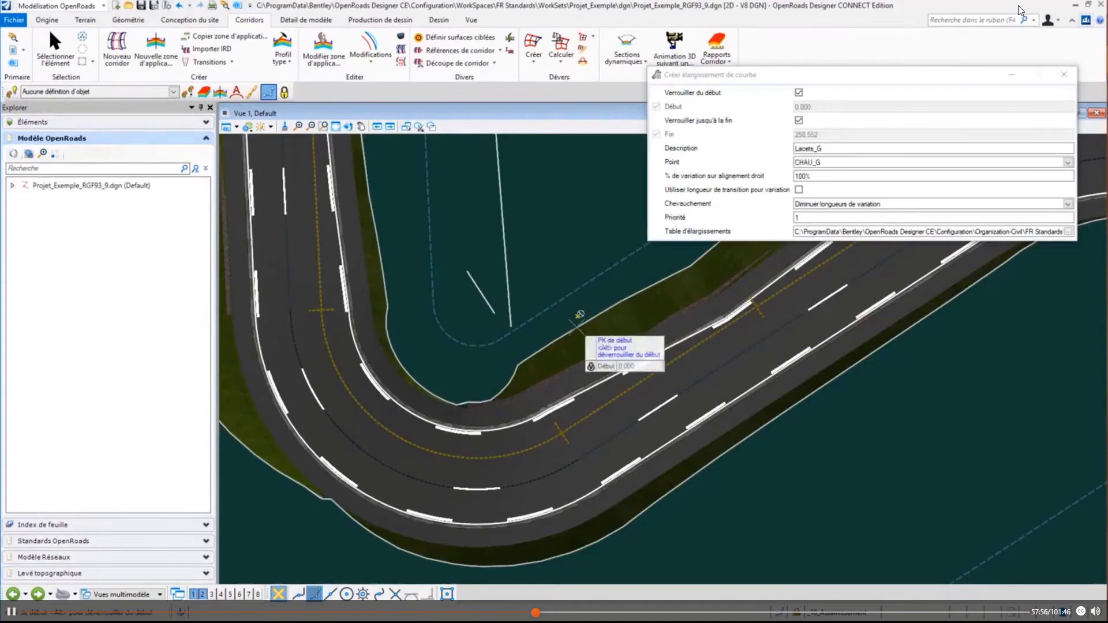
left_click(843, 147)
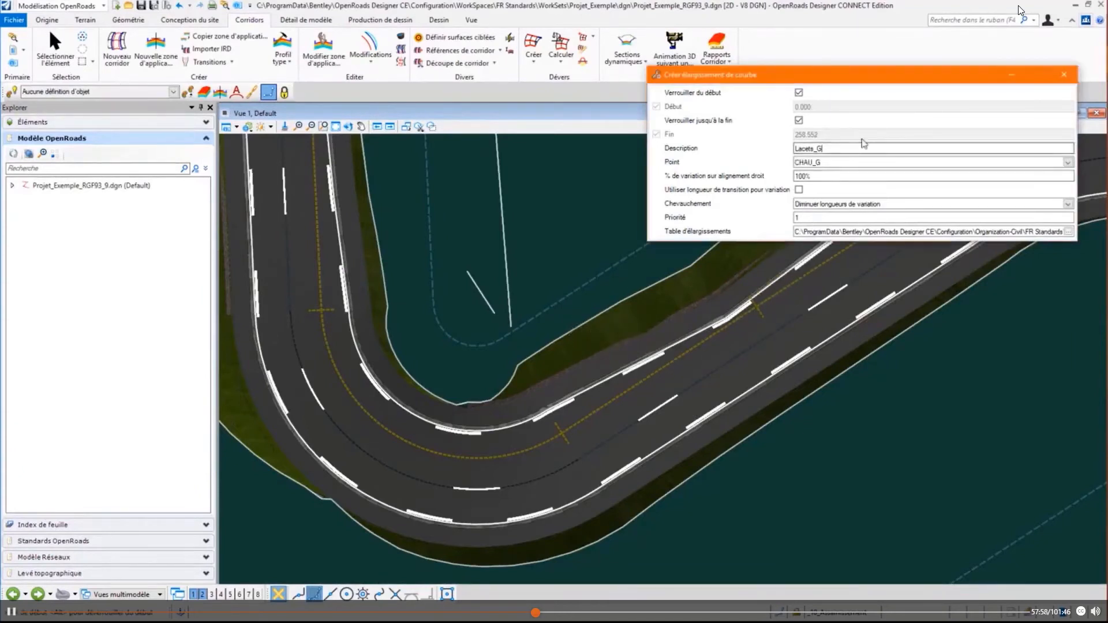
key("BackSpace")
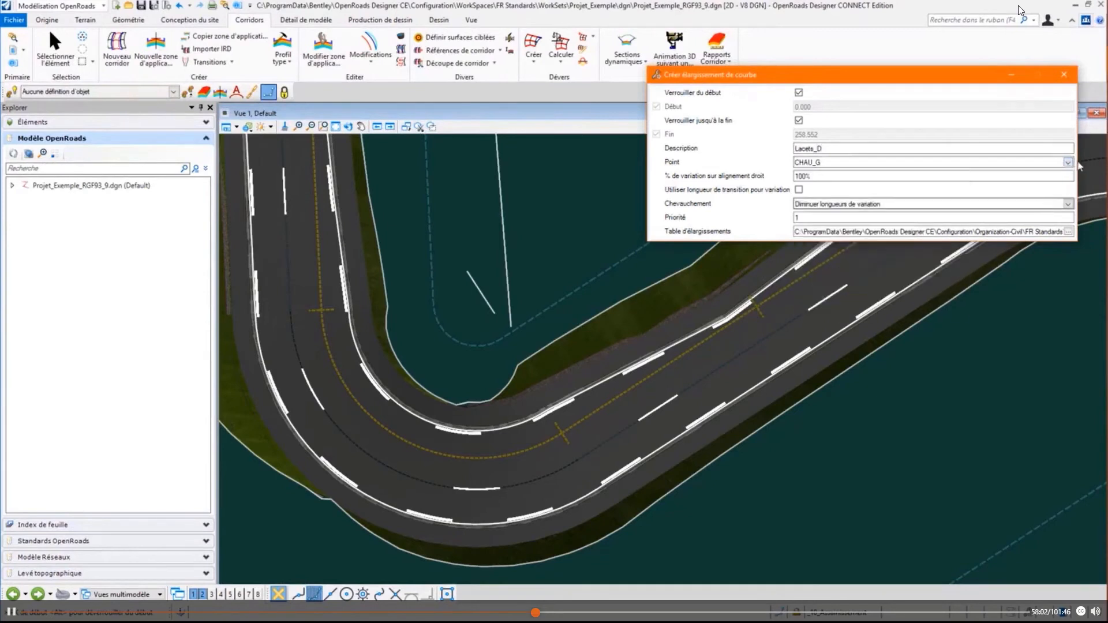
left_click(1068, 162)
left_click(962, 261)
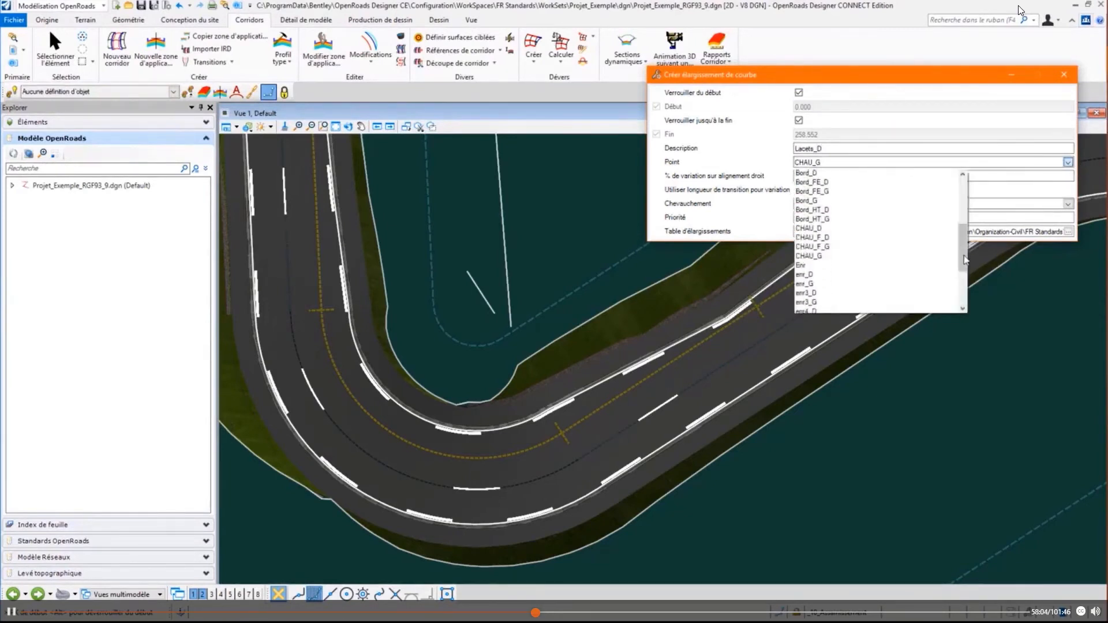
left_click(817, 202)
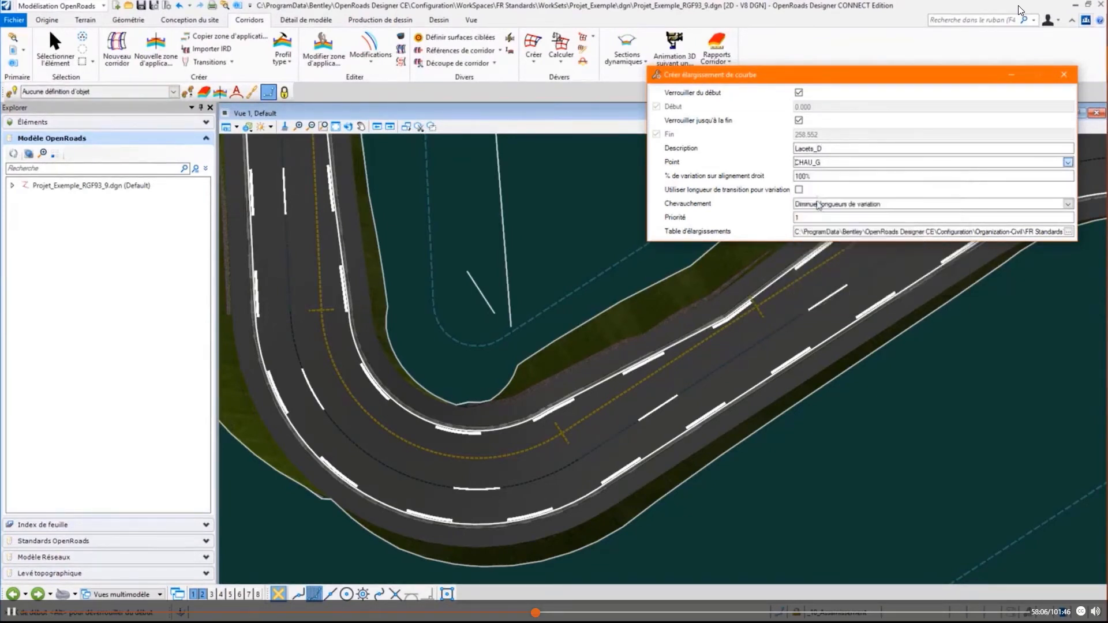
- Create the Lacets_D widening over the full corridor length with 100% variation, overlap Diminuer longueurs de variation, priority 1 and the same widening table
left_click(823, 310)
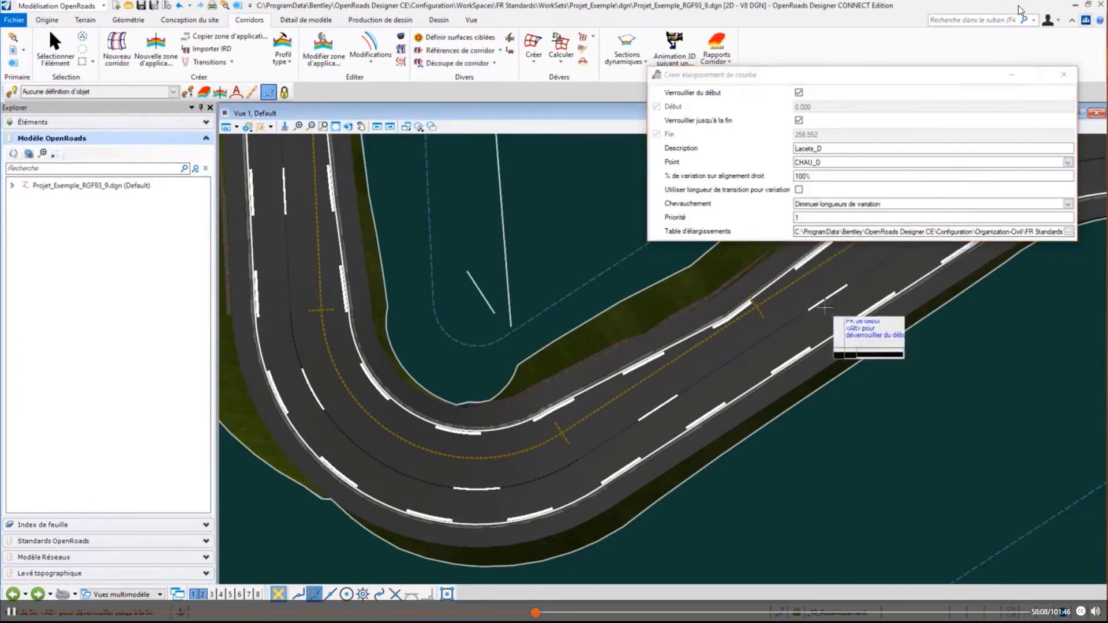
left_click(824, 308)
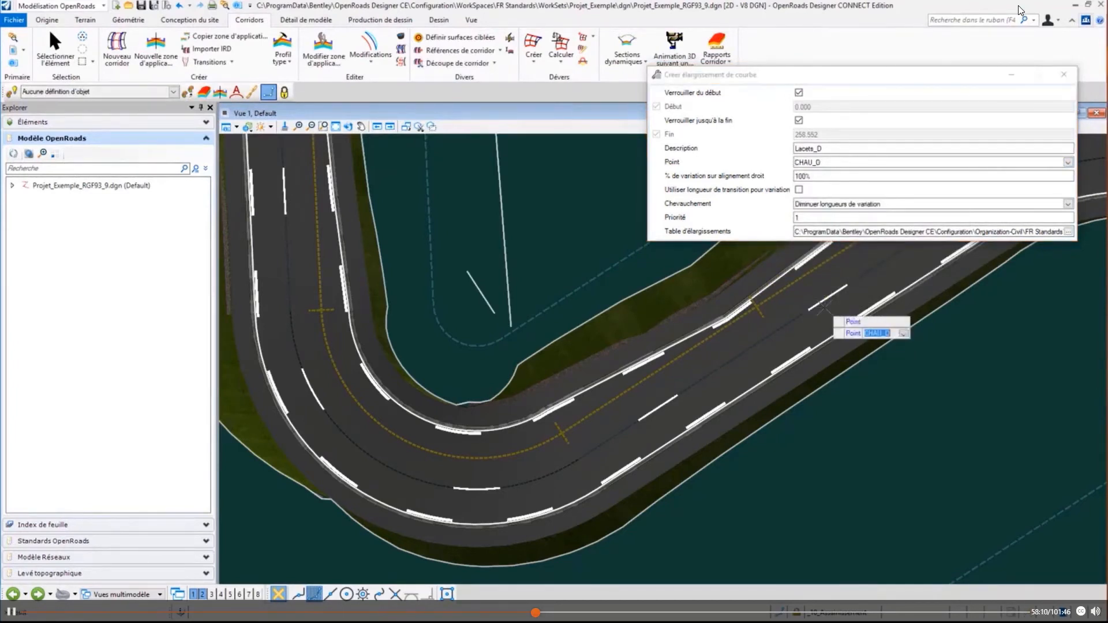
left_click(823, 309)
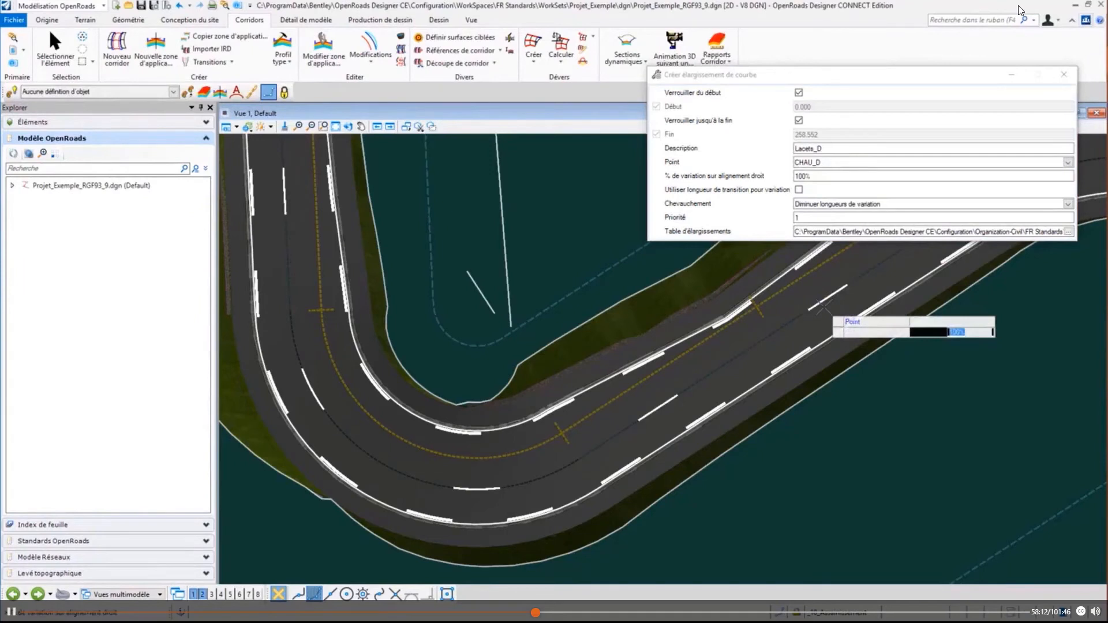
left_click(822, 307)
left_click(824, 307)
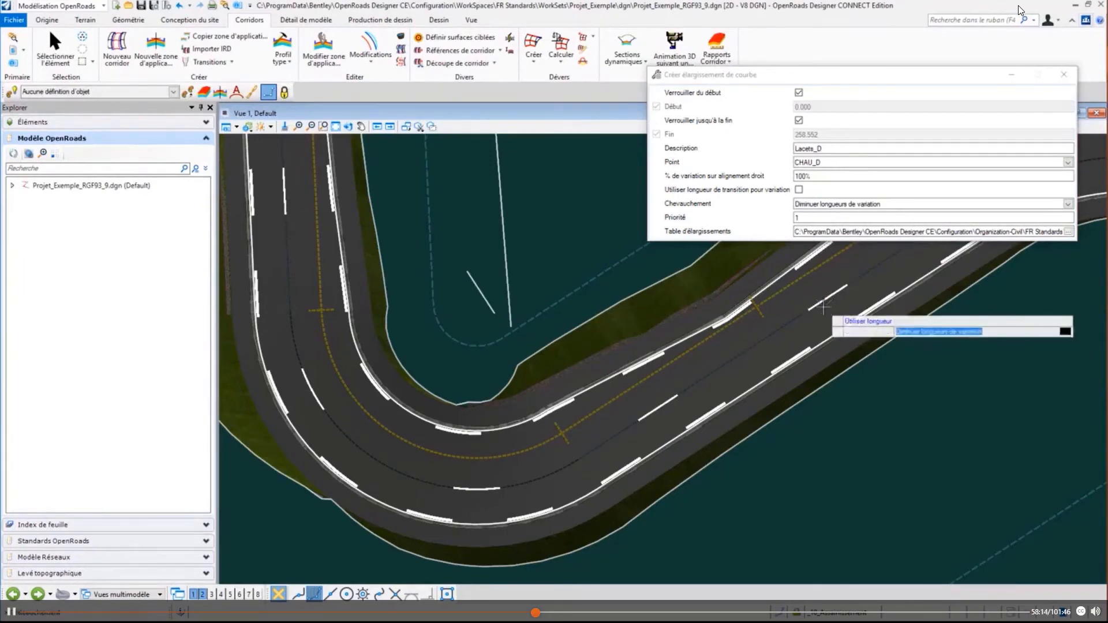
left_click(823, 307)
left_click(823, 307)
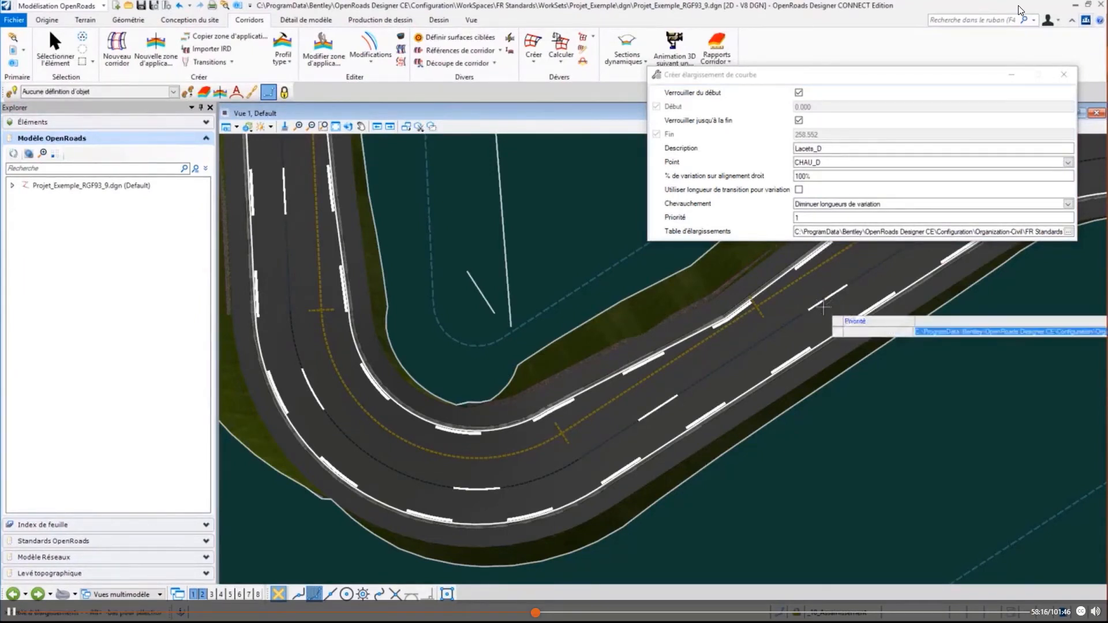
left_click(824, 306)
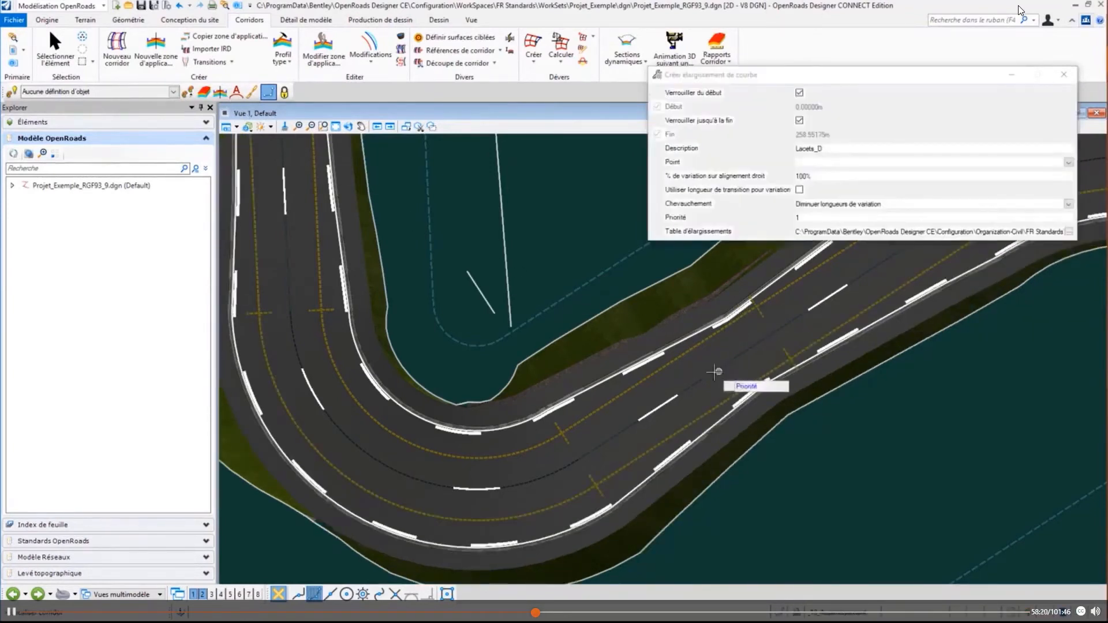
left_click(715, 372)
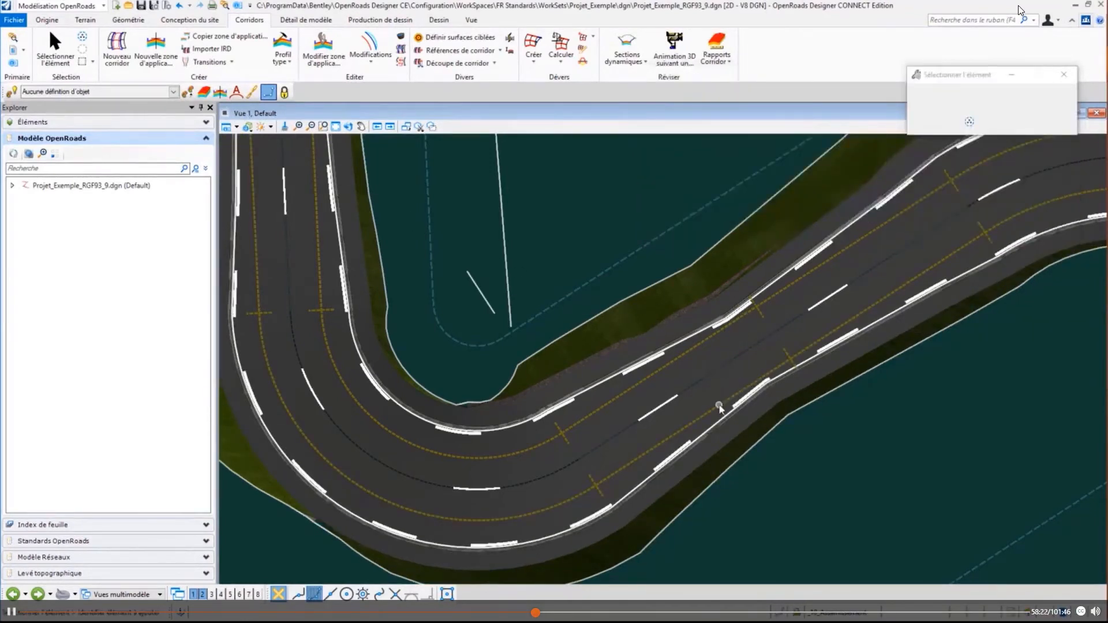
- Inspect the point control properties of the outer widening segment just after the hairpin, including its start and end horizontal offsets
left_click(718, 401)
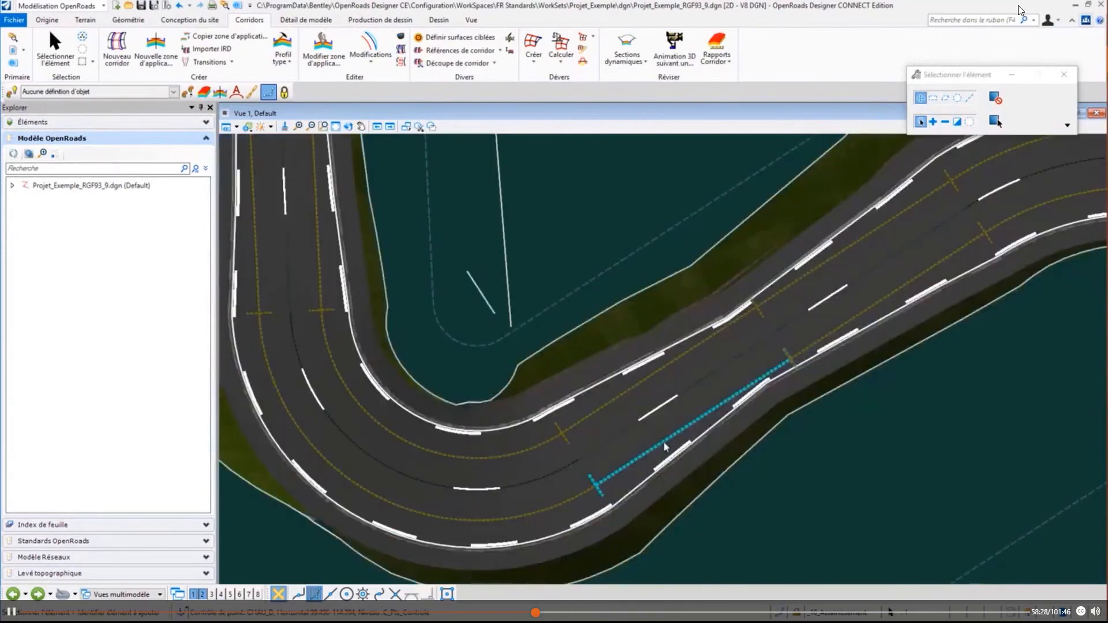
left_click(664, 445)
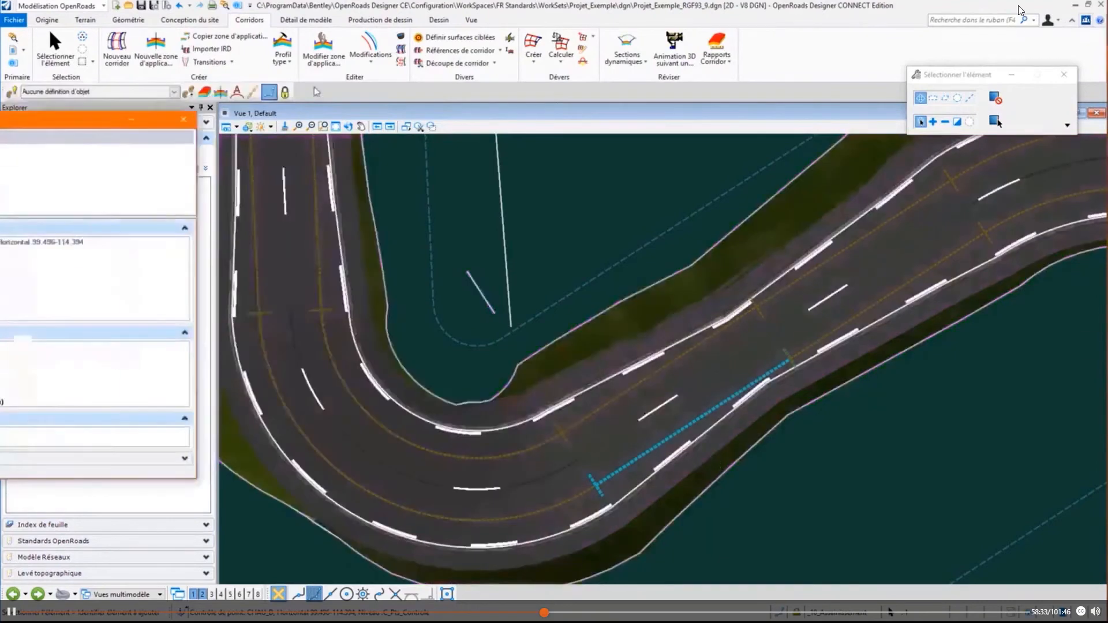
left_click_drag(0, 125, 459, 75)
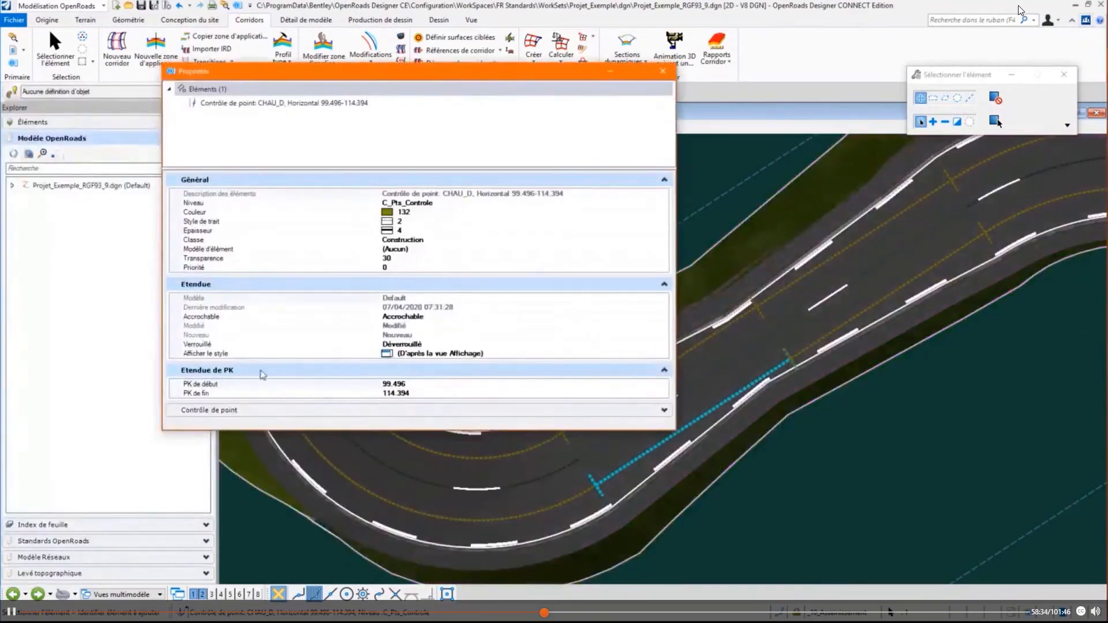
left_click(226, 411)
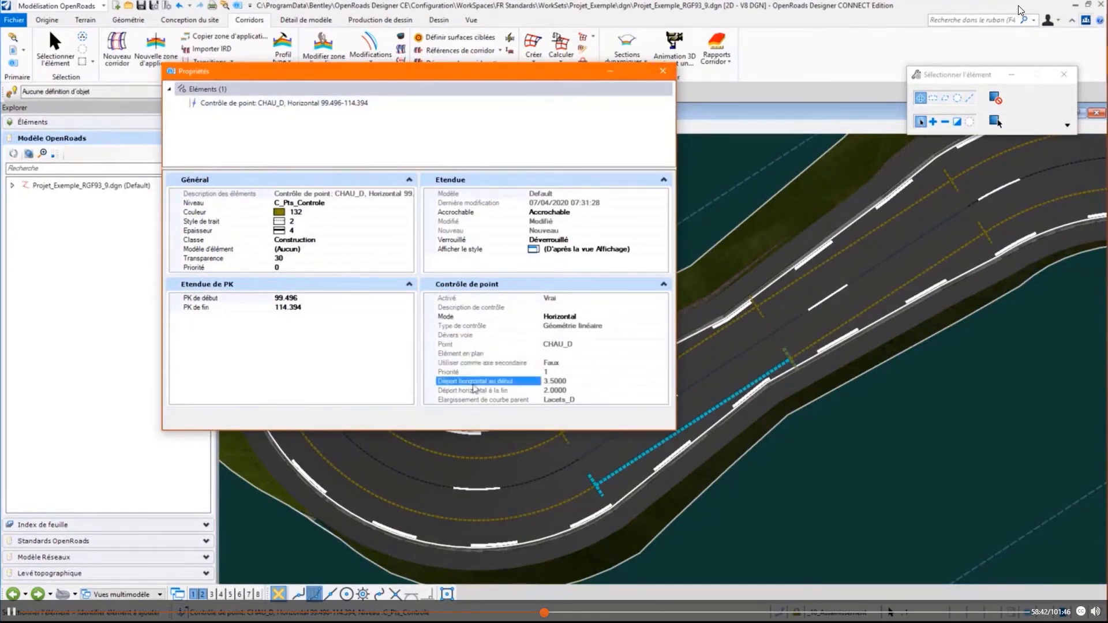
left_click(662, 72)
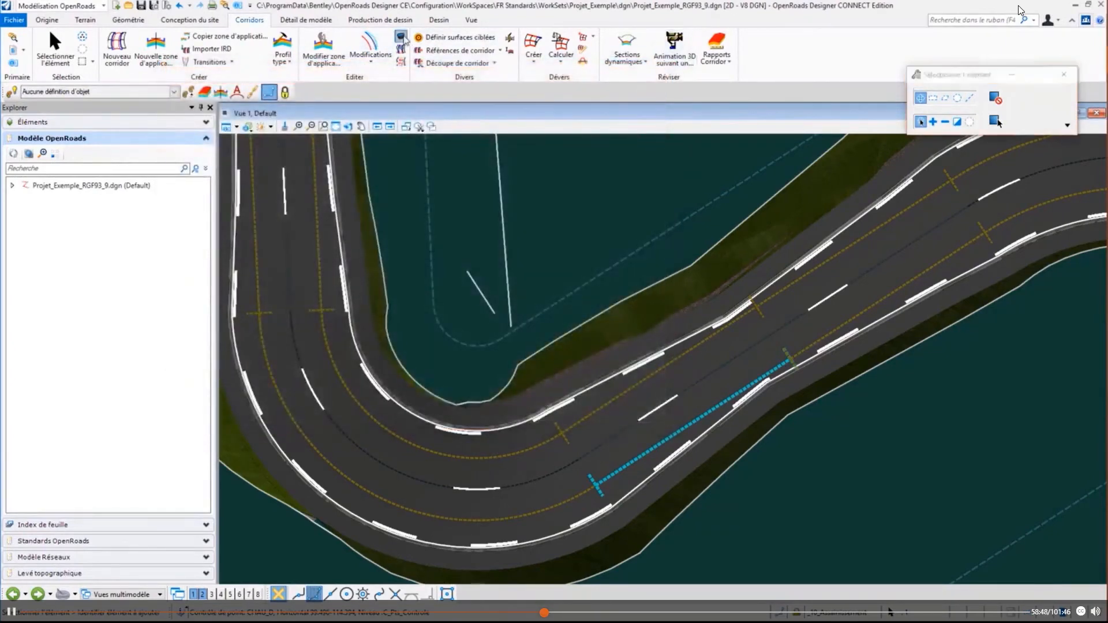
- Open the hairpin road's corridor objects and review its curve widenings and point controls
left_click(401, 37)
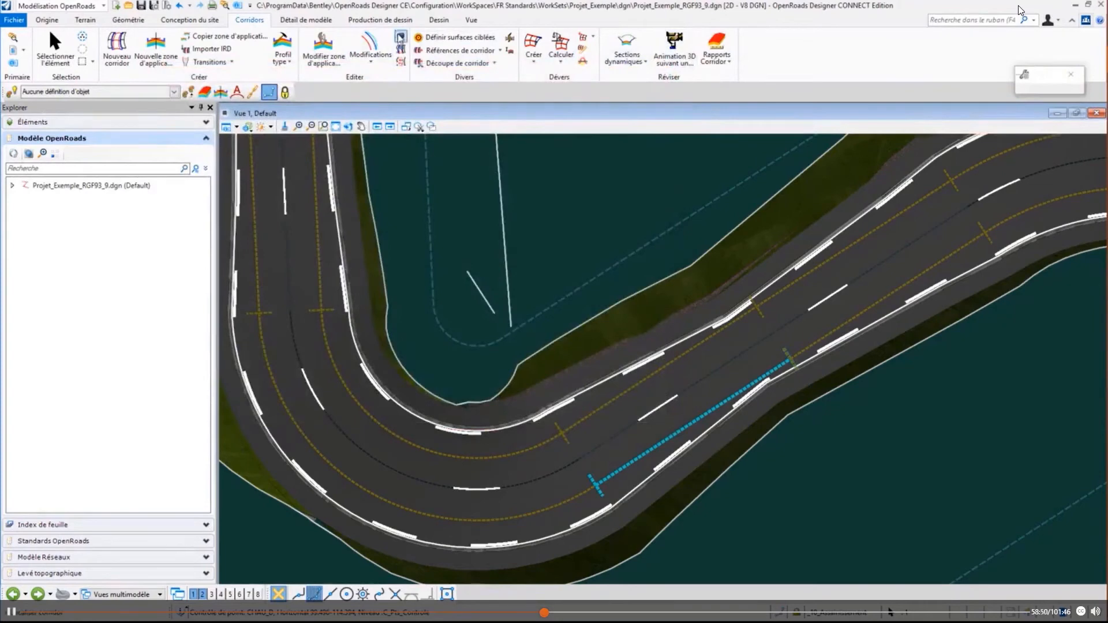
left_click(578, 328)
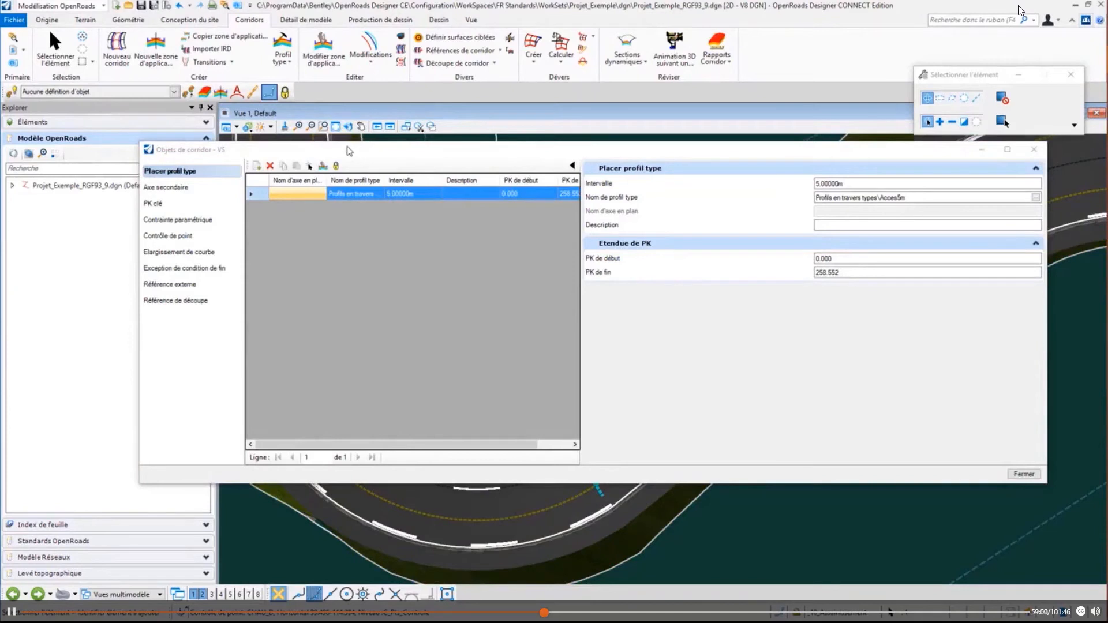
left_click(189, 255)
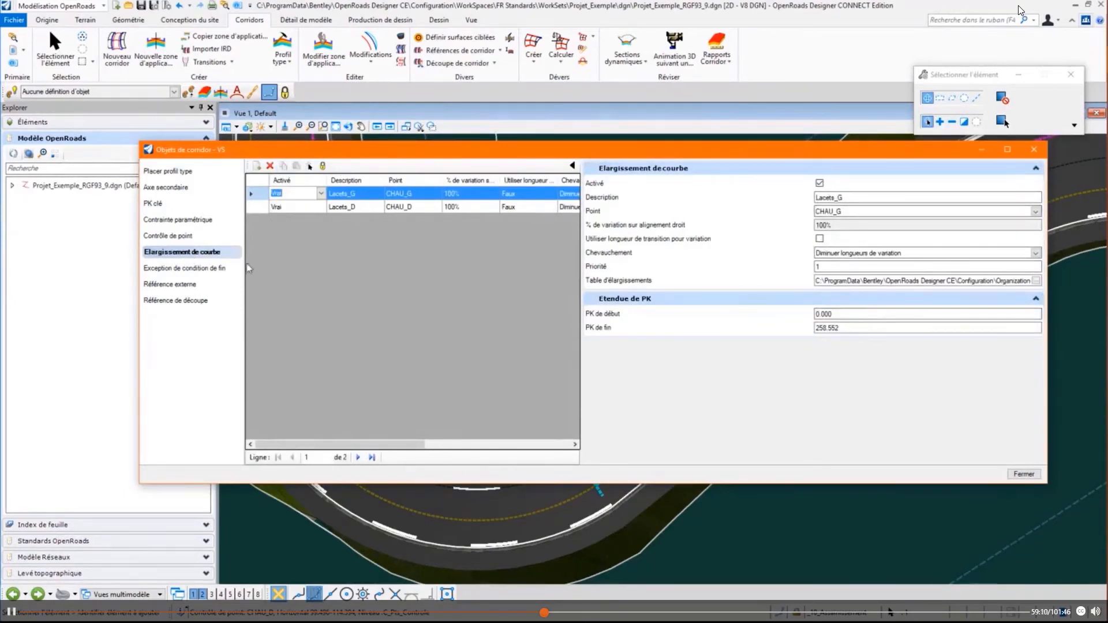
left_click(184, 236)
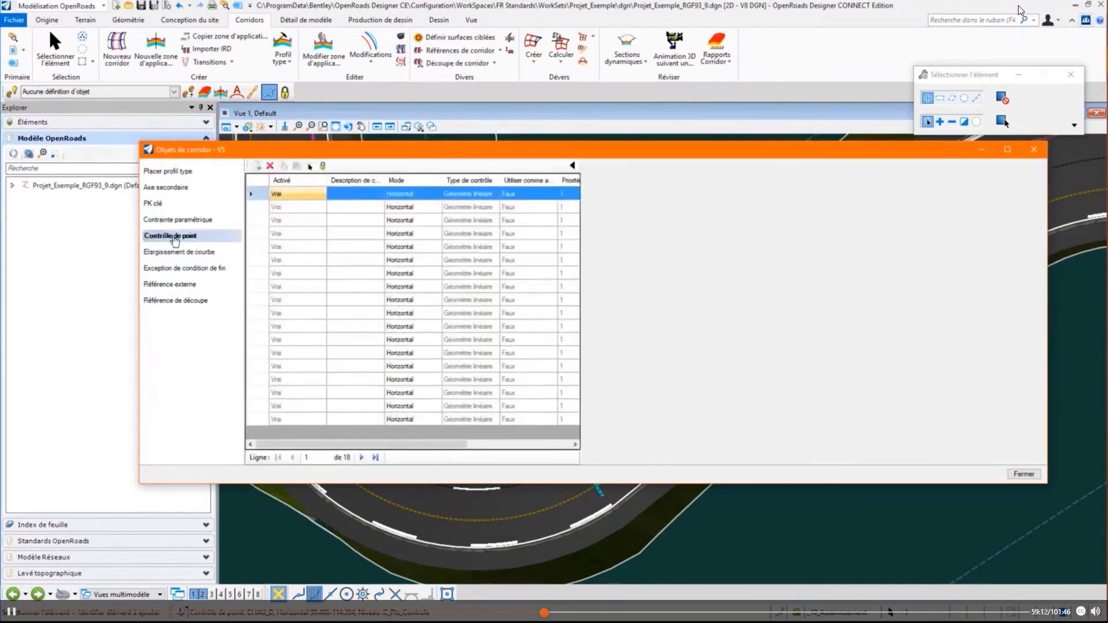
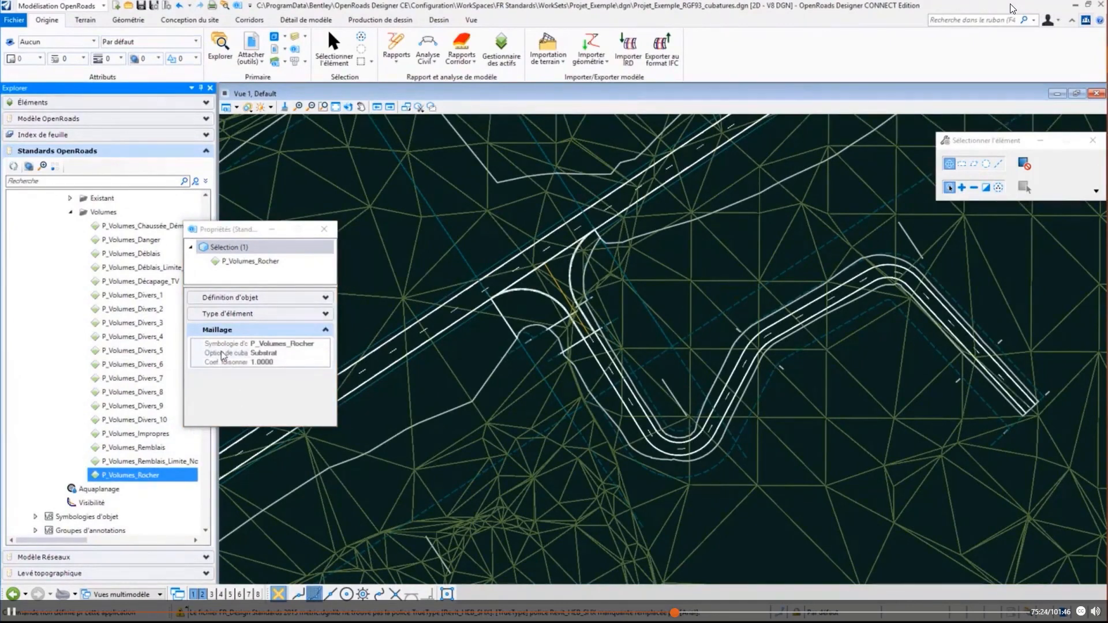
- Inspect the mesh properties of the P_Volumes_Impropres object definition, including volume option, swell coefficient, divide setting and removal symbologies
left_click(142, 434)
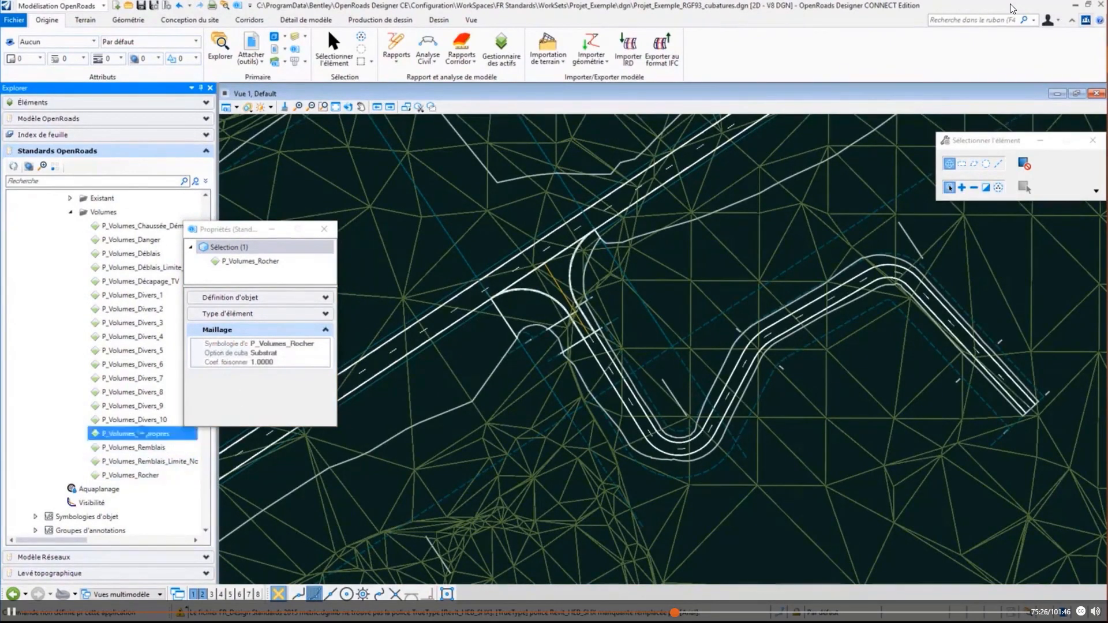
left_click(222, 355)
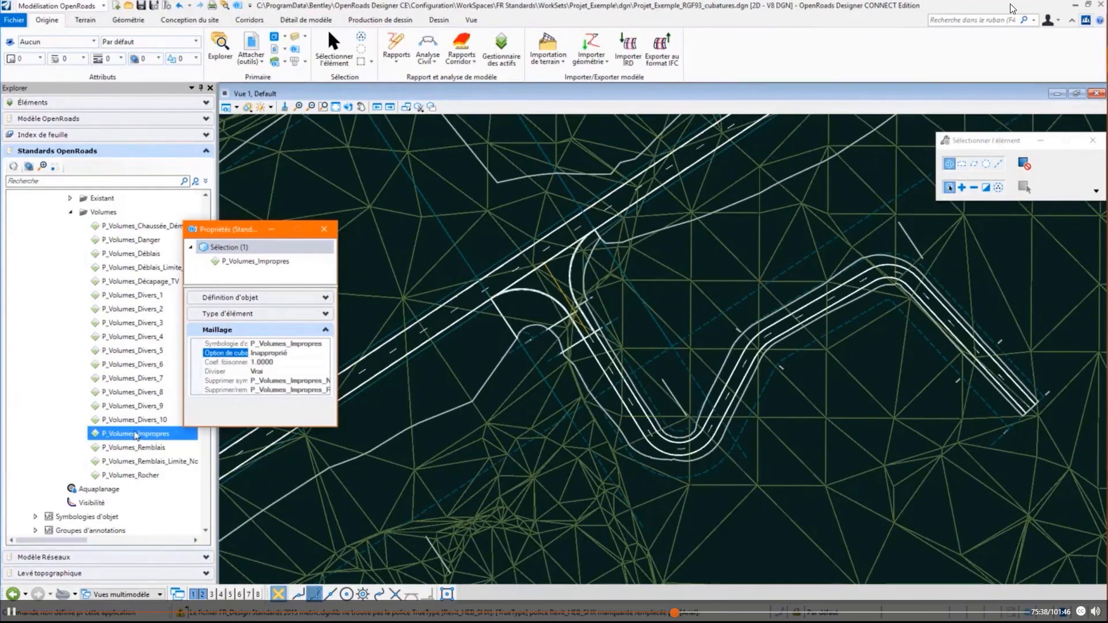
left_click(219, 364)
left_click(217, 371)
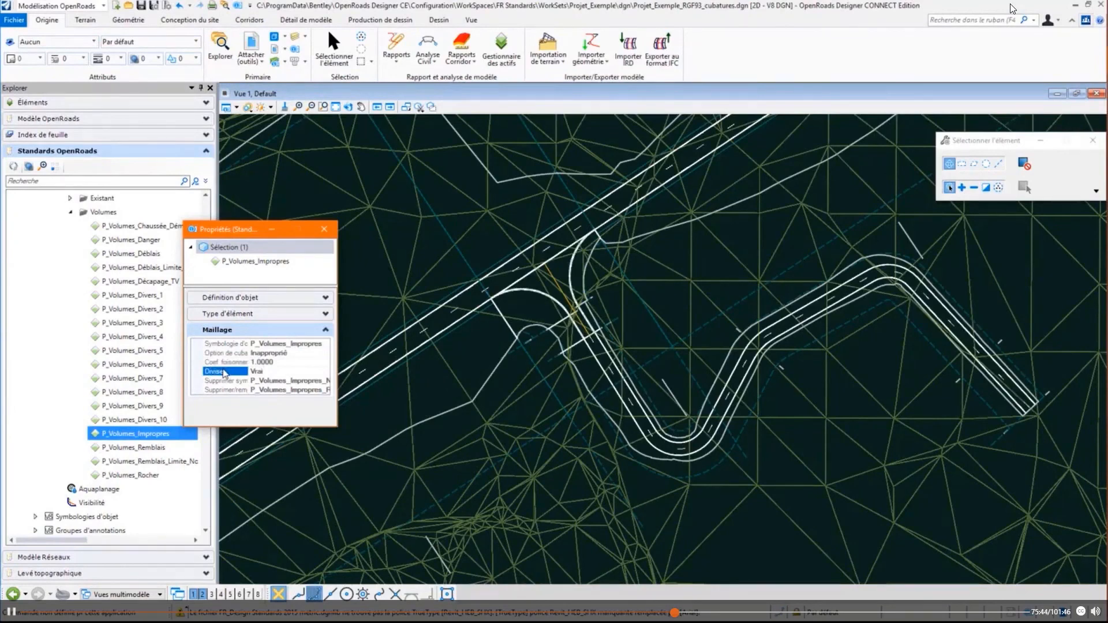
left_click(229, 390)
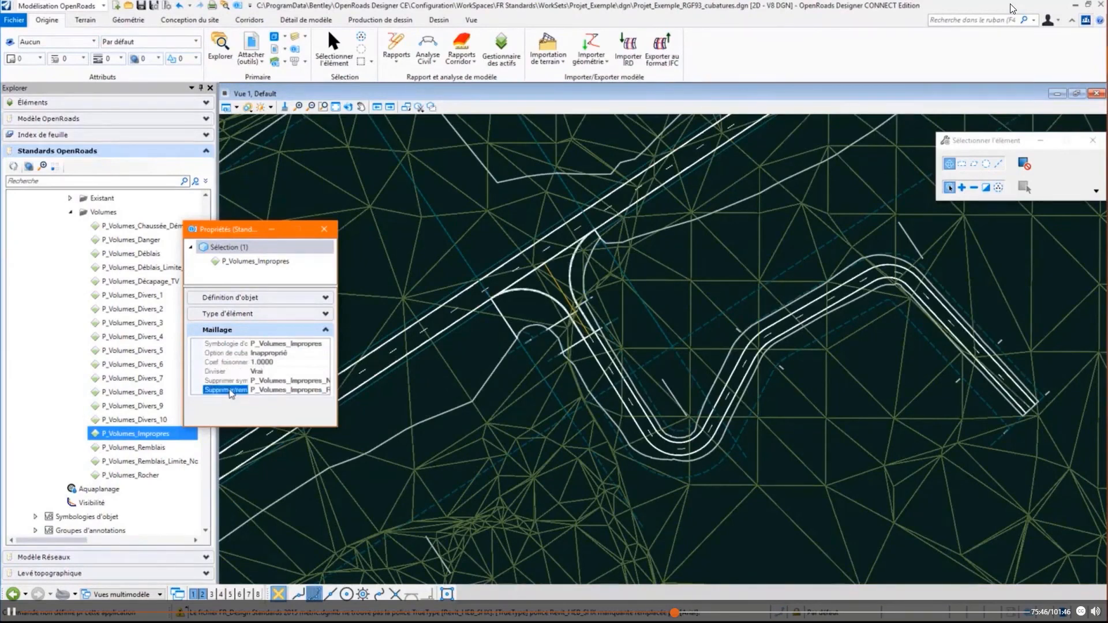
left_click(229, 382)
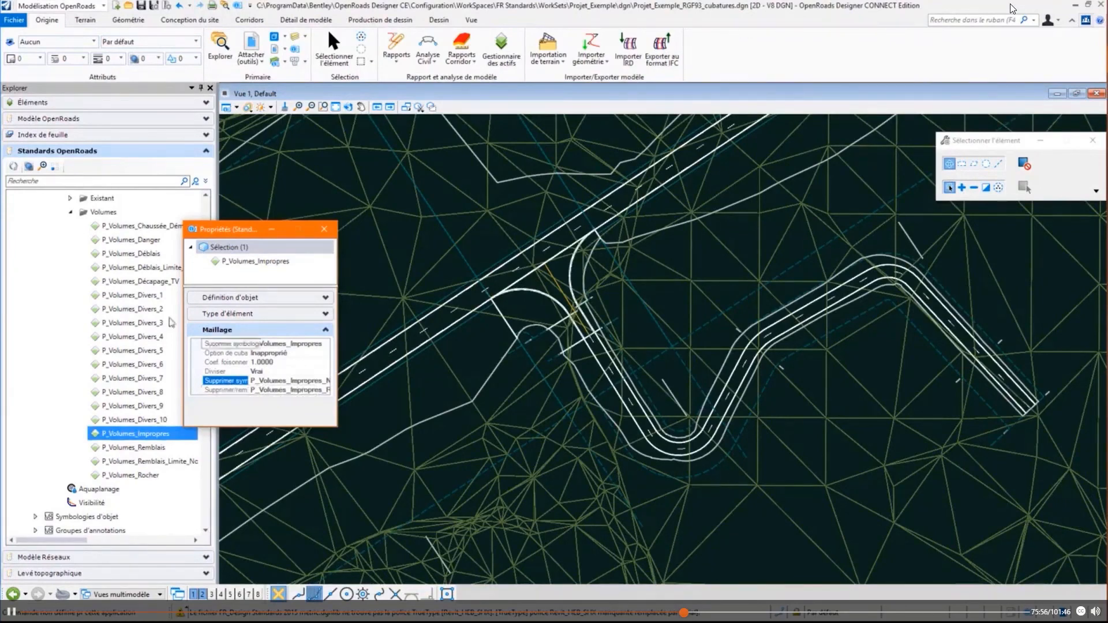
- Compare the mesh properties of the P_Volumes_Décapage_TV and P_Volumes_Rocher definitions and close the properties
left_click(147, 282)
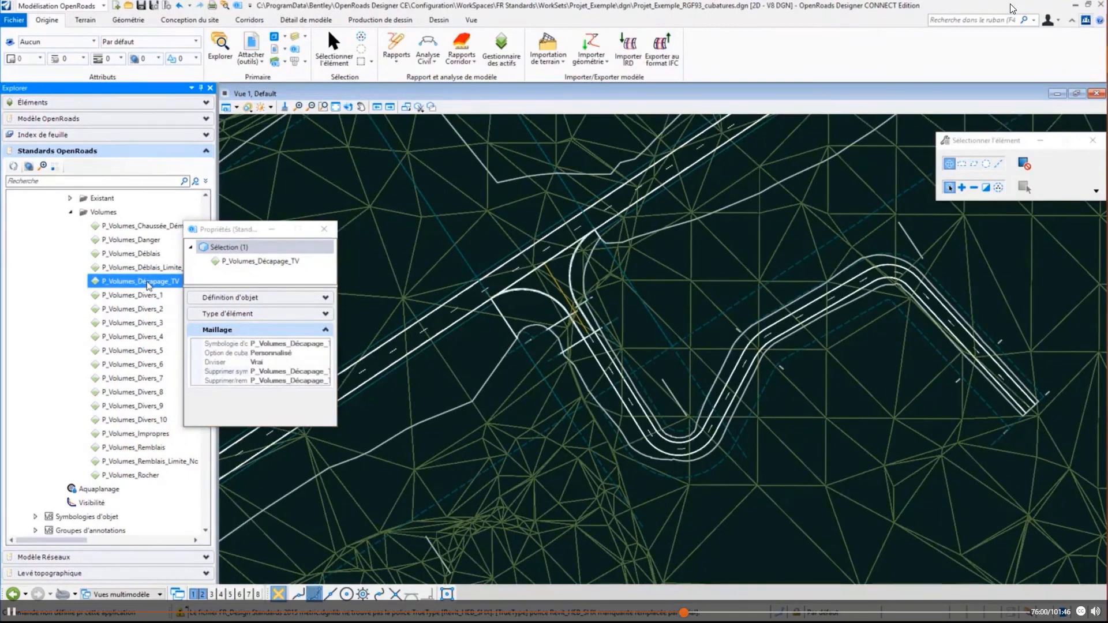
left_click(148, 476)
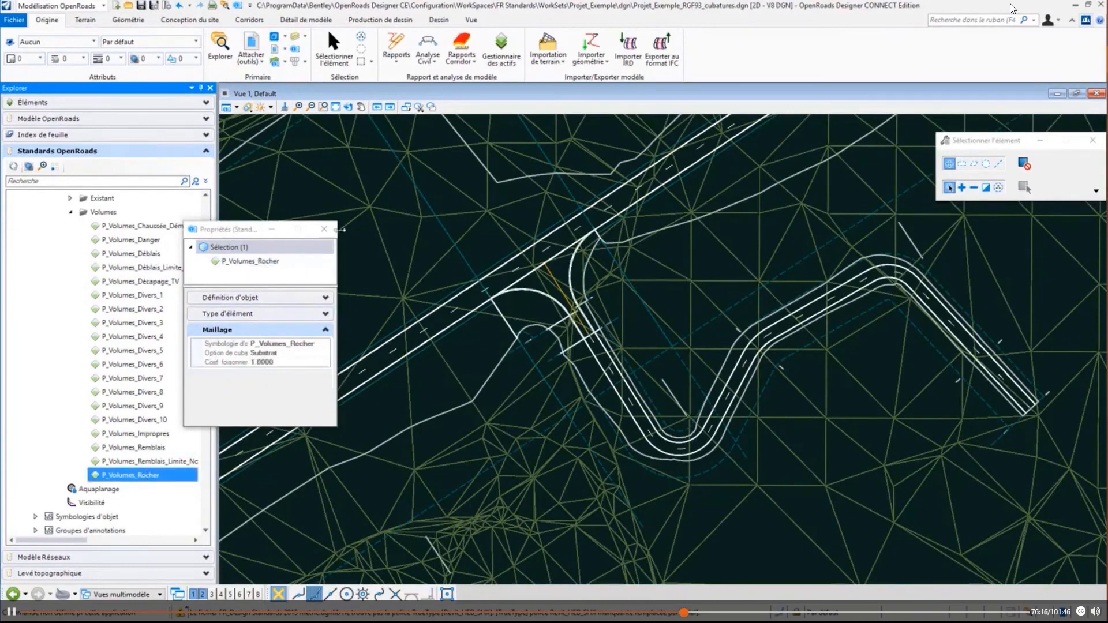
left_click(324, 229)
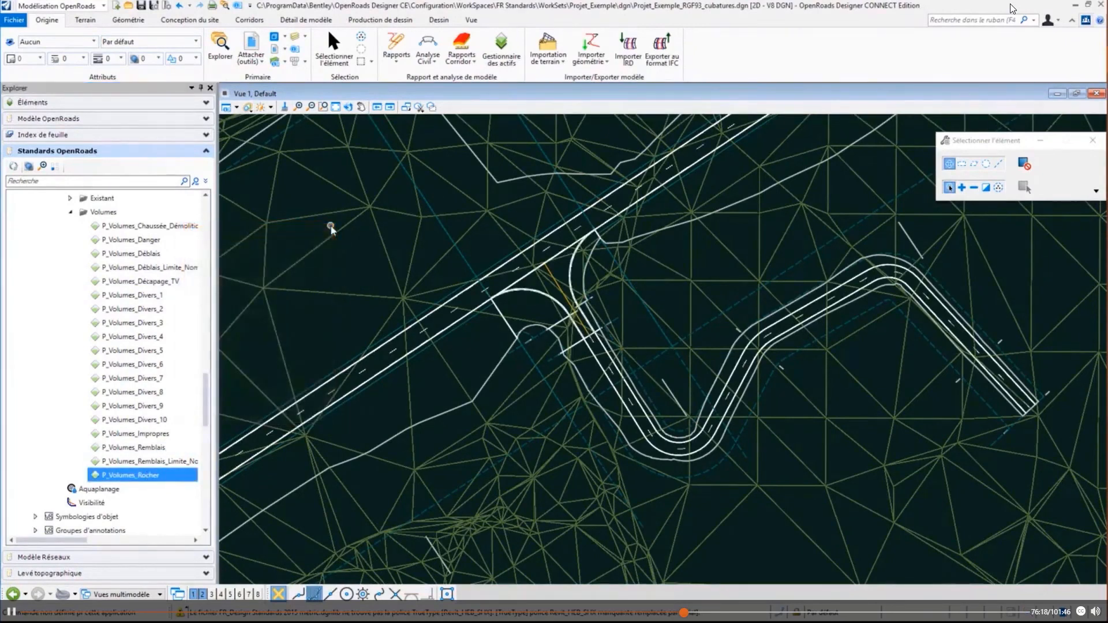
- Review the level display of the referenced Projet_Exemple_RGF93_10_VS.dgn and Projet_Exemple_RGF93_10.dgn files around the junction
left_click(429, 62)
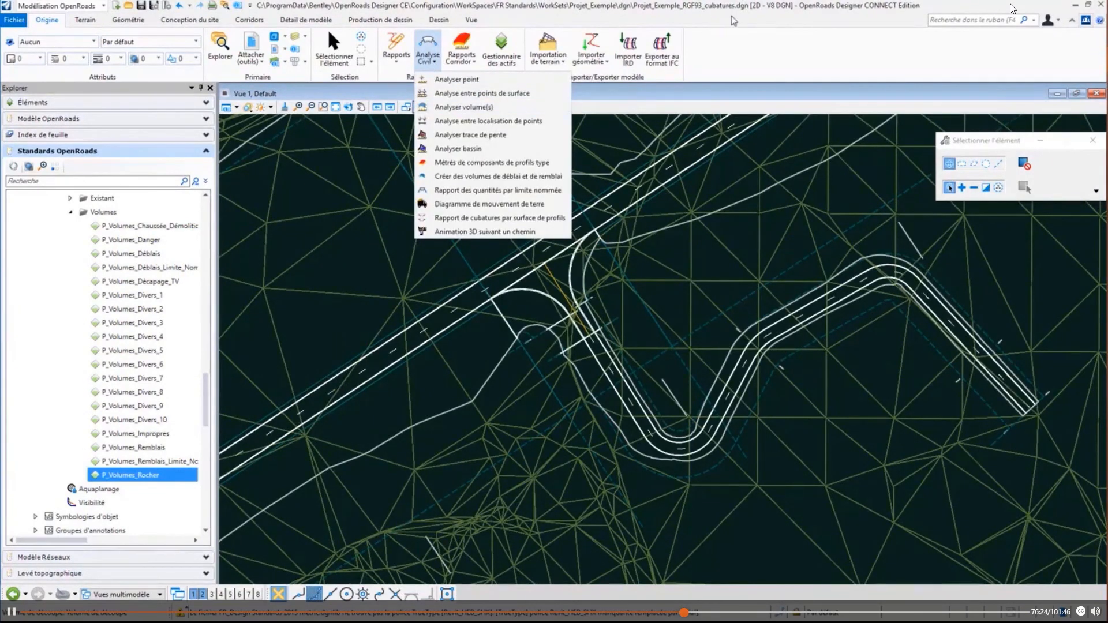
left_click(673, 298)
key("ctrl+e")
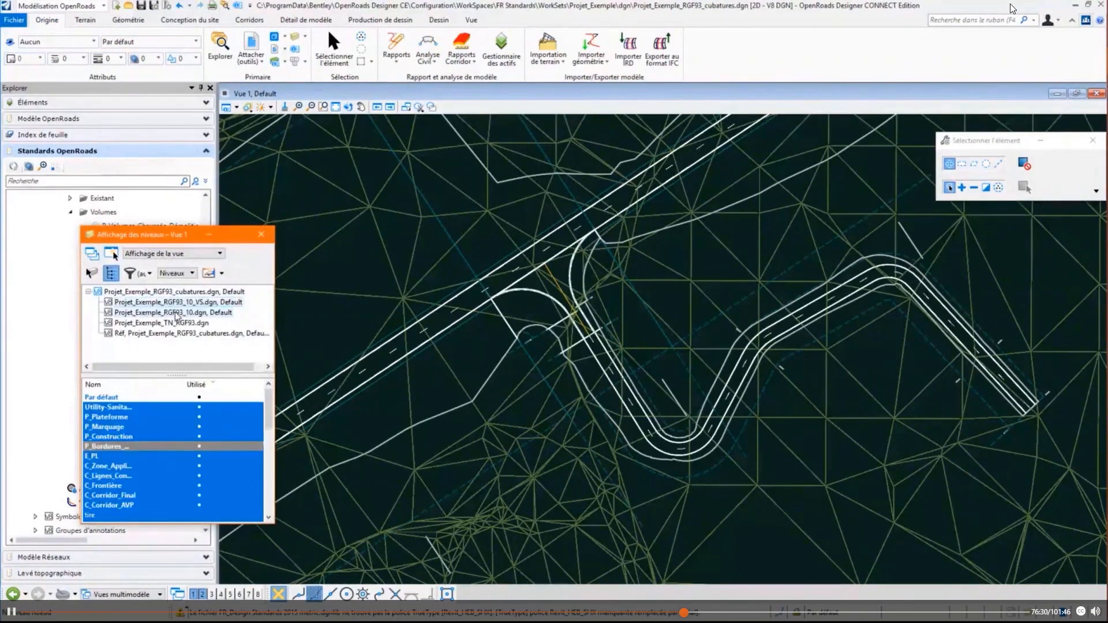
left_click(192, 312)
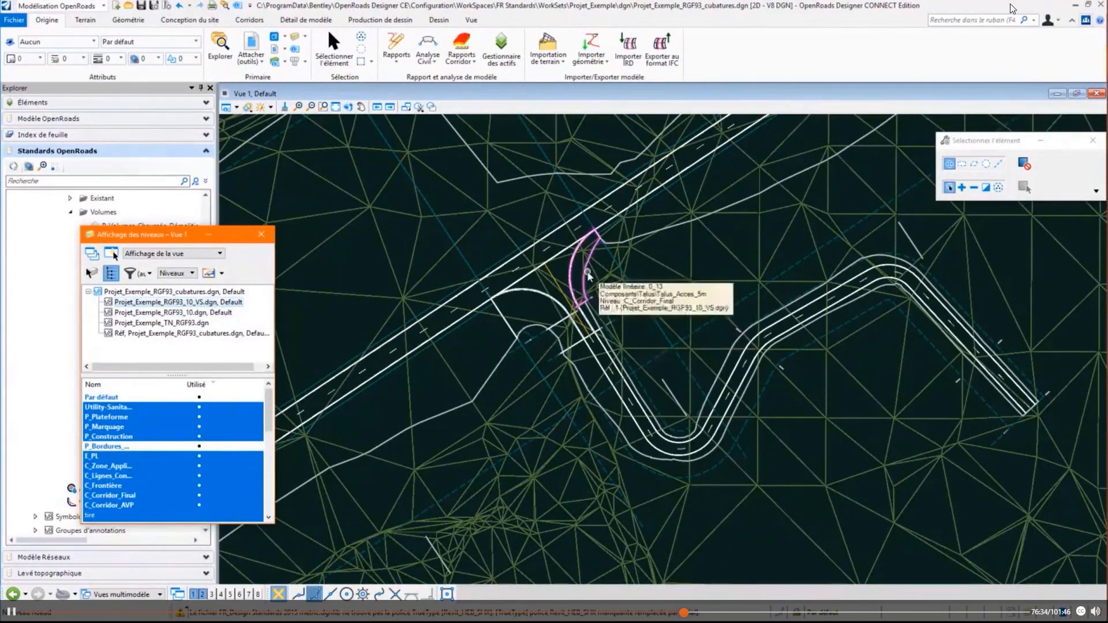
scroll(567, 279, "up", 3)
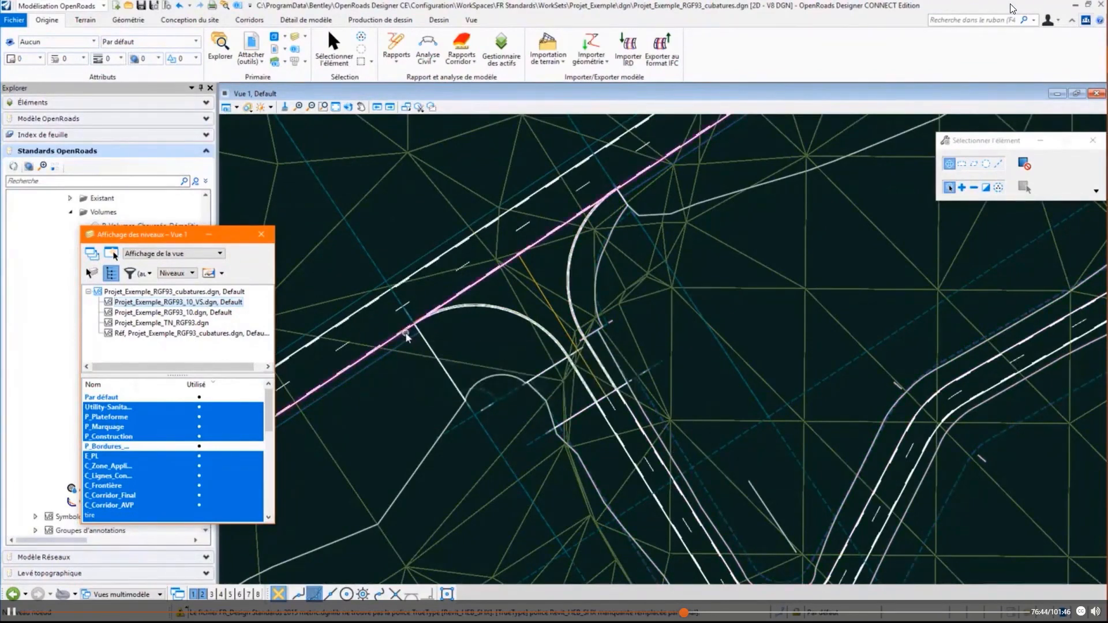
- Create the cut and fill volumes with P_Volumes_Déblais and P_Volumes_Remblais, leaving the unsuitable, custom and substrate calculations off
left_click(432, 62)
left_click(441, 109)
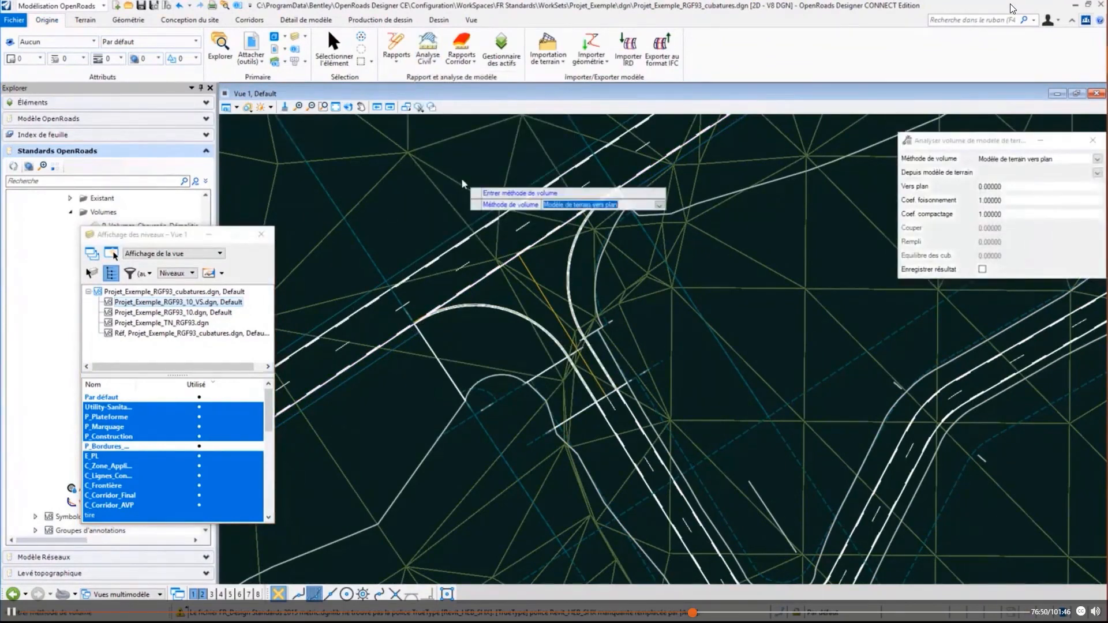
left_click(428, 58)
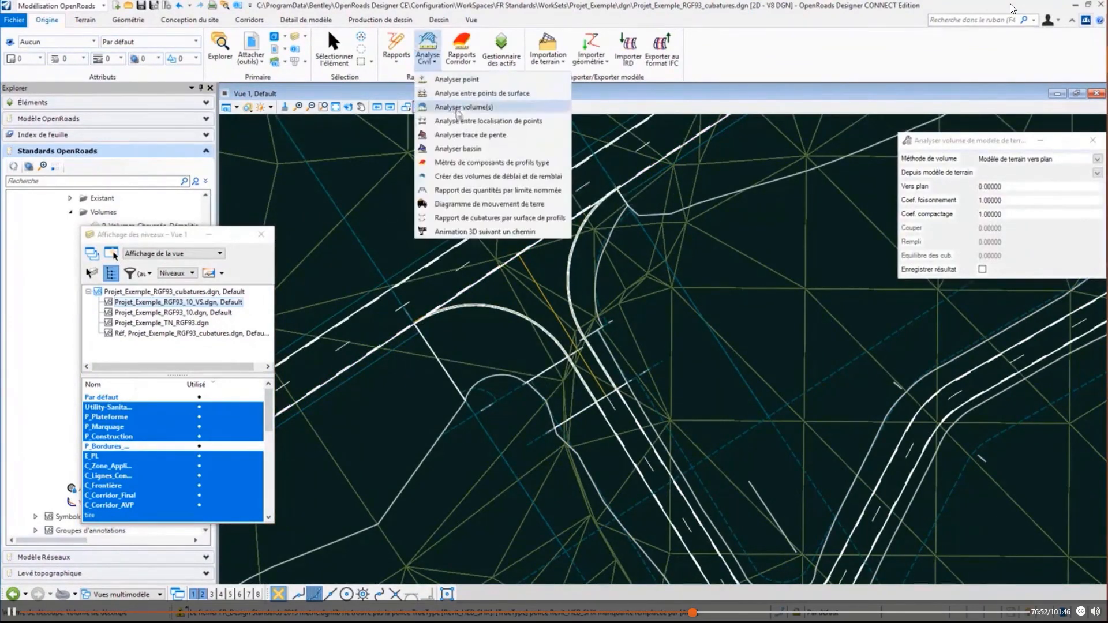
left_click(469, 170)
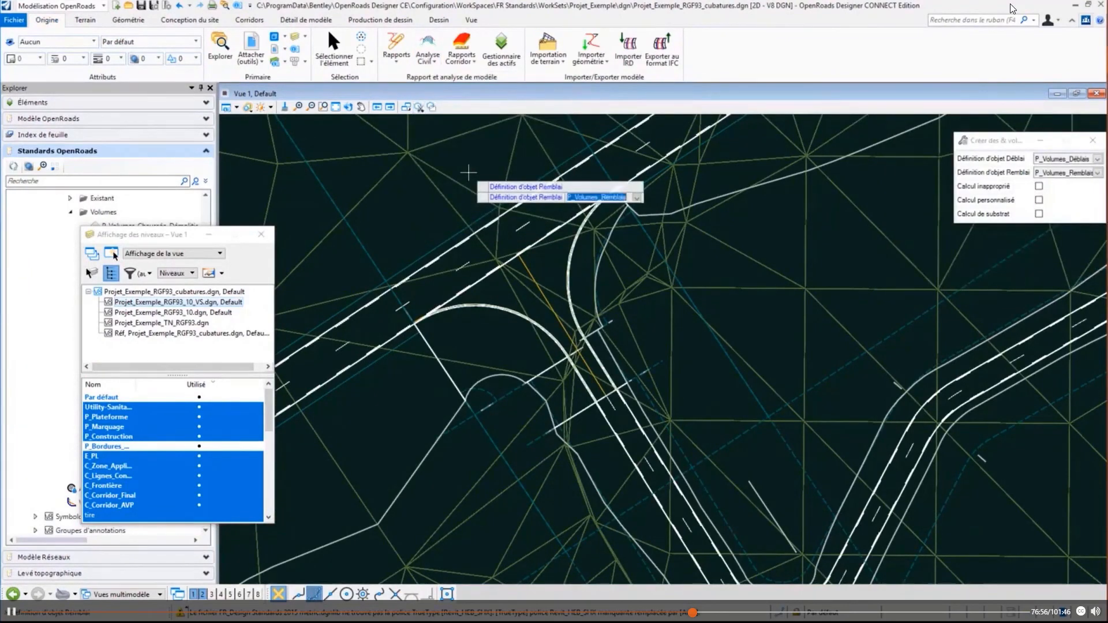
left_click(468, 172)
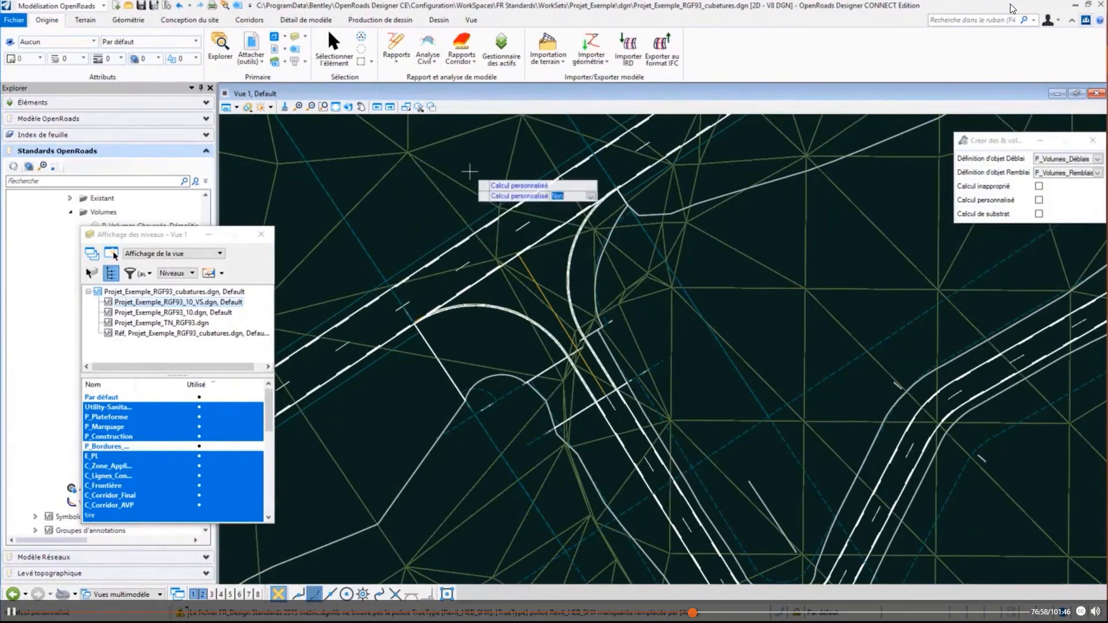
left_click(469, 171)
left_click(469, 171)
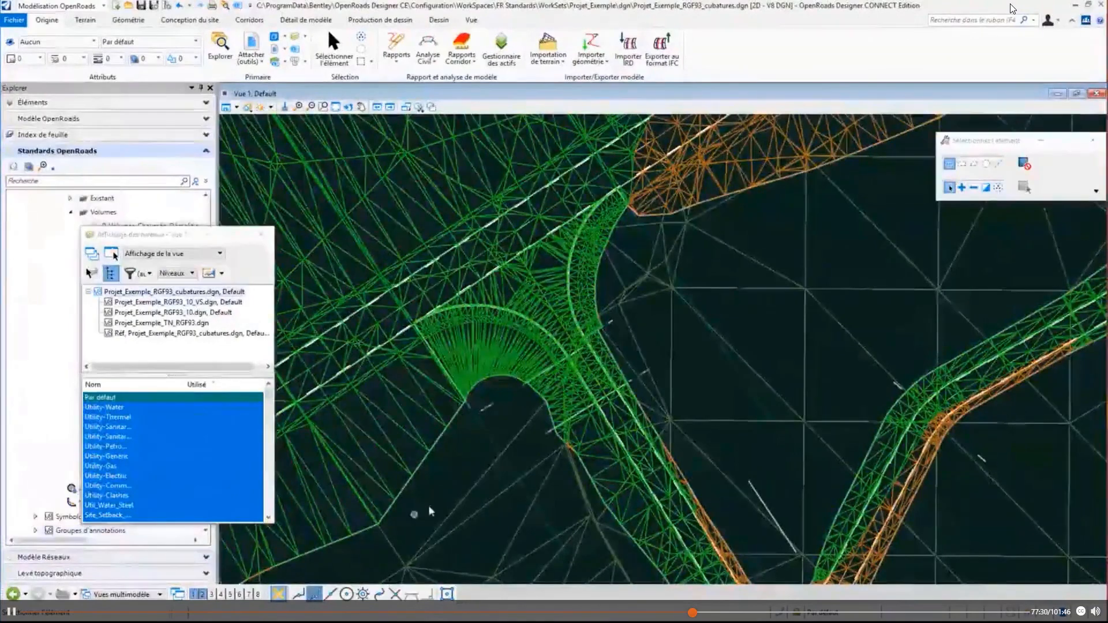
- Open 3D view 2 and enlarge it to examine the cut and fill volume meshes
left_click(201, 593)
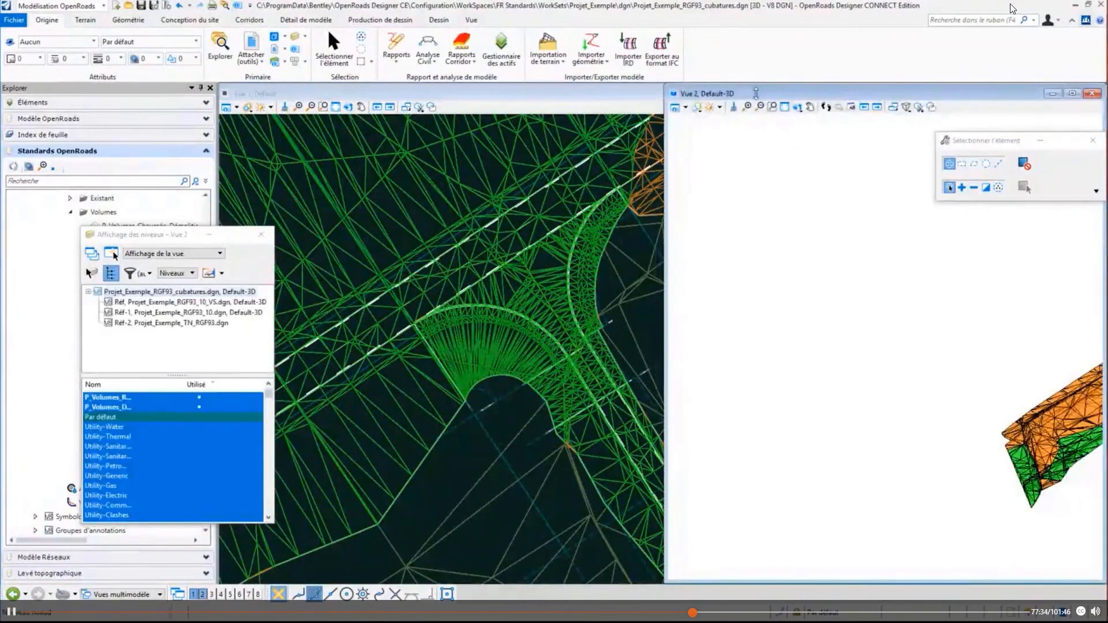
double_click(756, 94)
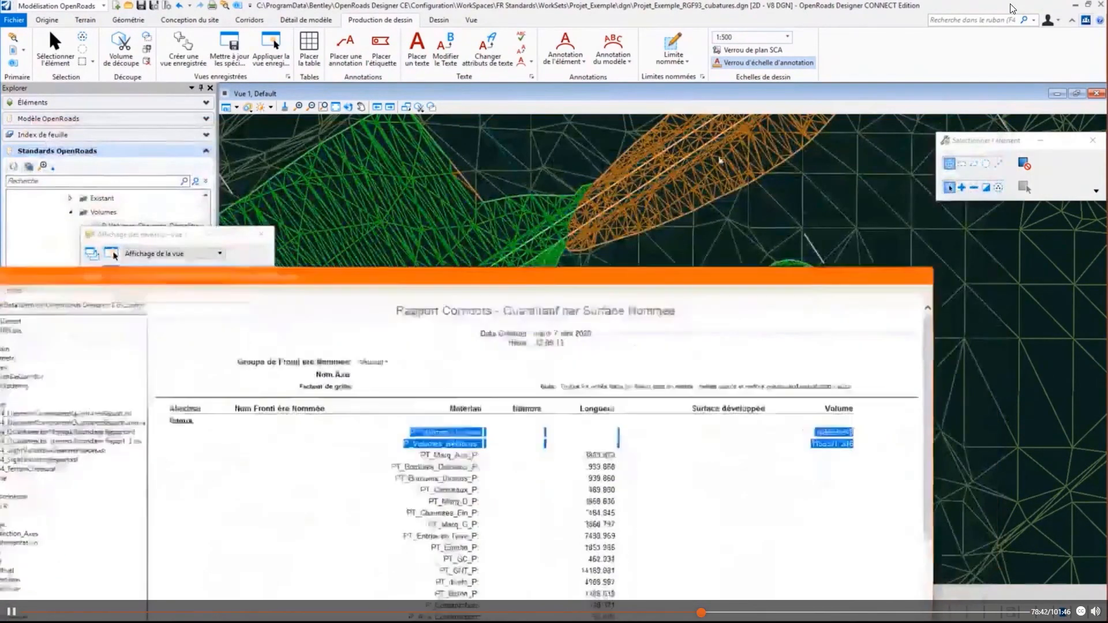
- Leave the named-boundary quantities report and check the volume and surface of the P_Volumes_Remblais mesh in the 3D view
left_click_drag(725, 322, 731, 105)
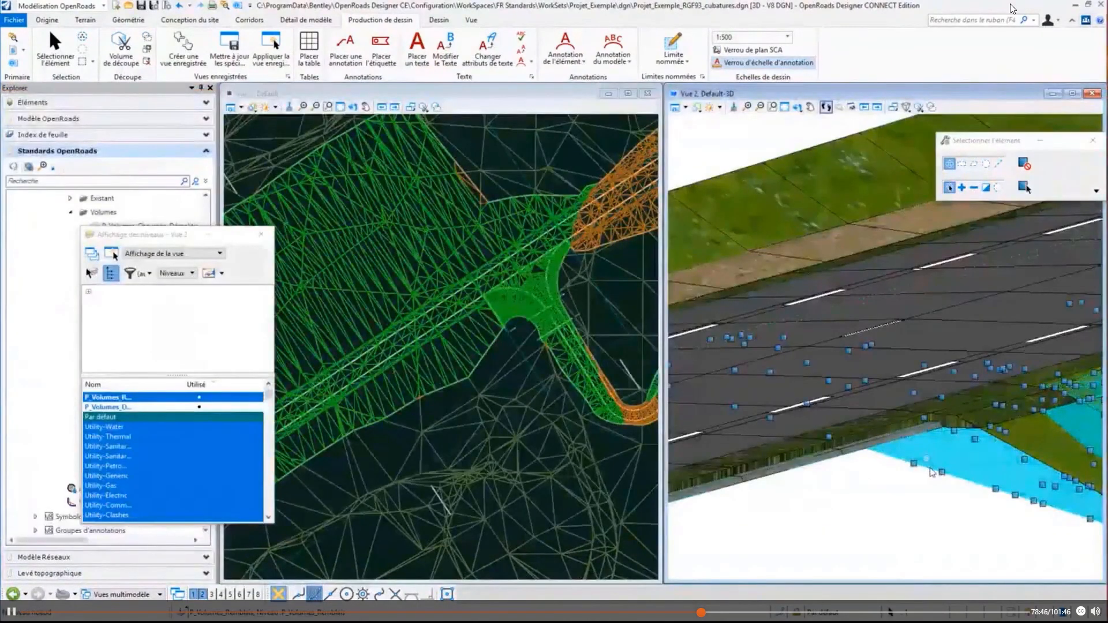
left_click(930, 472)
left_click(908, 410)
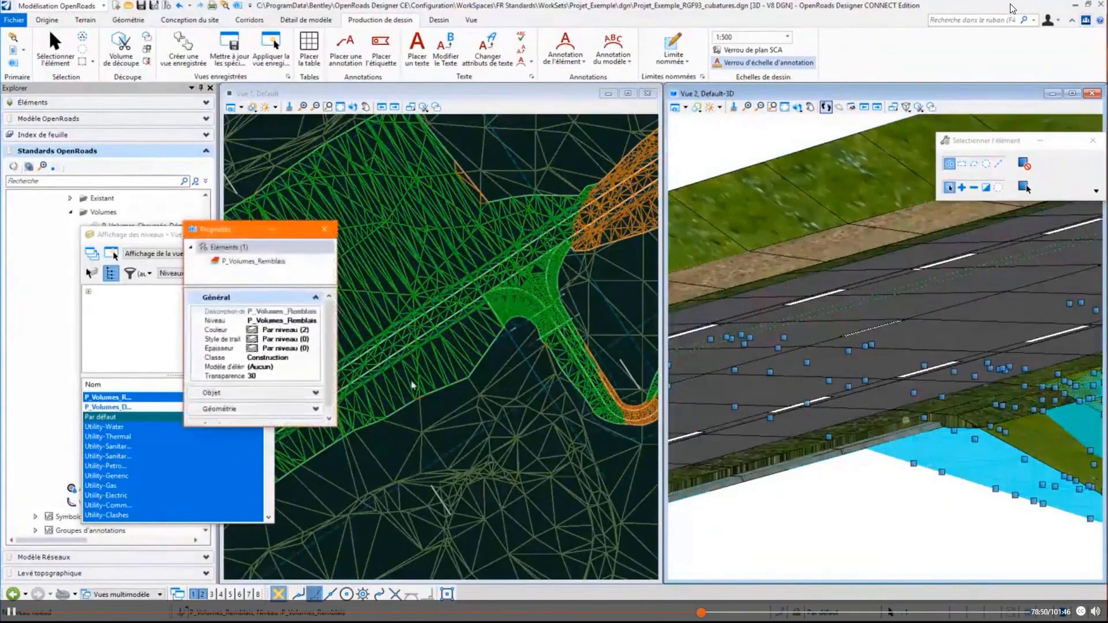
left_click(277, 419)
left_click(220, 370)
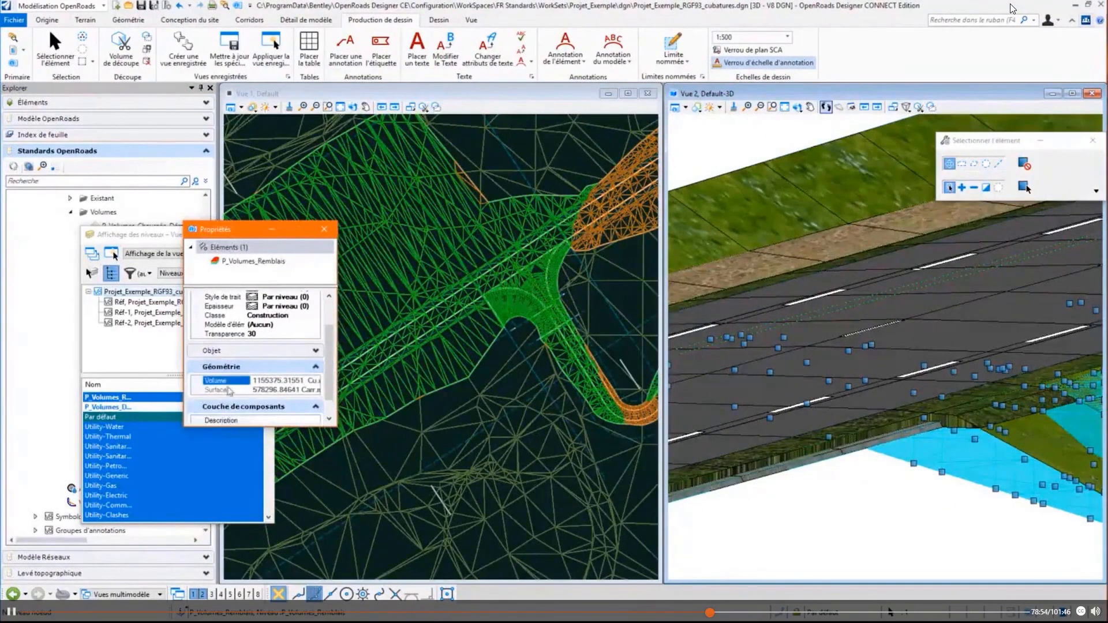
left_click(228, 389)
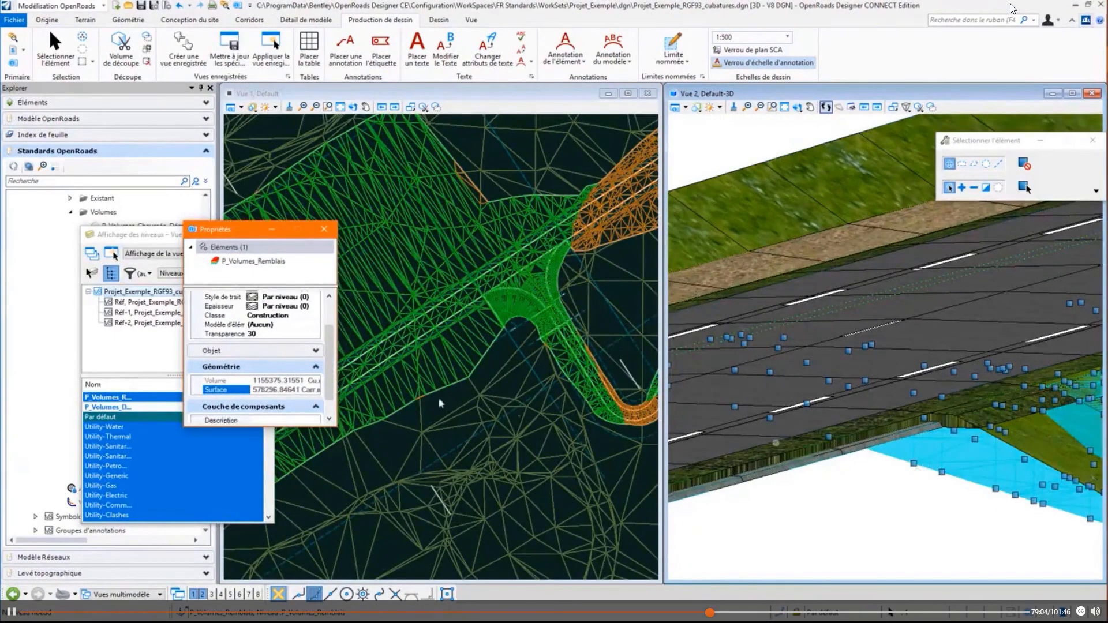
left_click(242, 382)
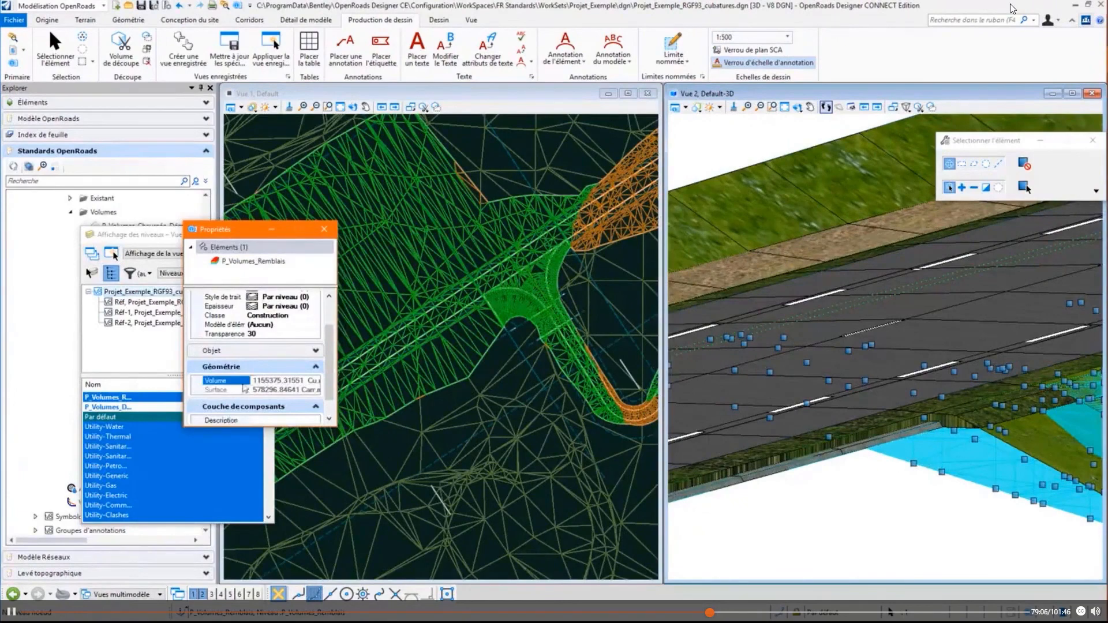
left_click(254, 382)
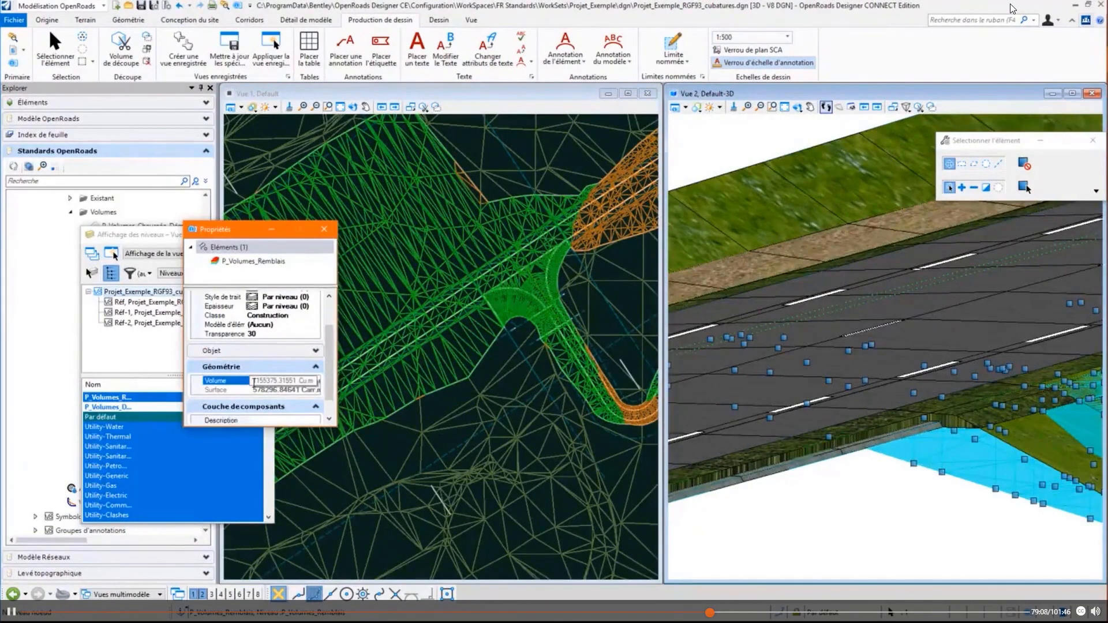